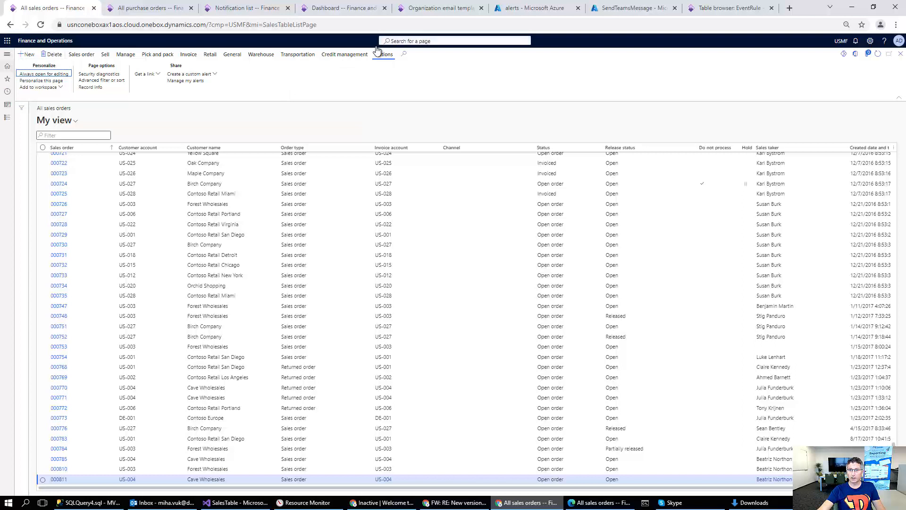
# Step: Start a custom alert rule for all sales orders and examine the available tables, fields and events
pyautogui.click(202, 76)
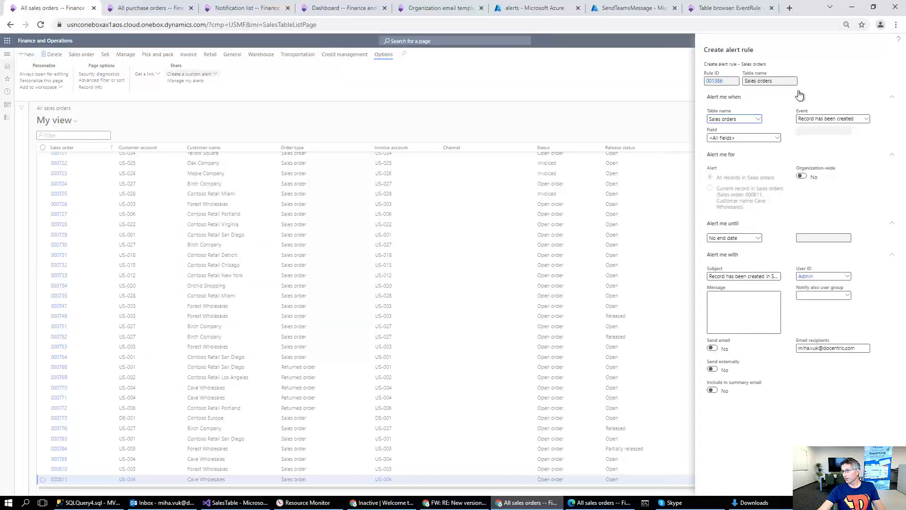
pyautogui.click(758, 119)
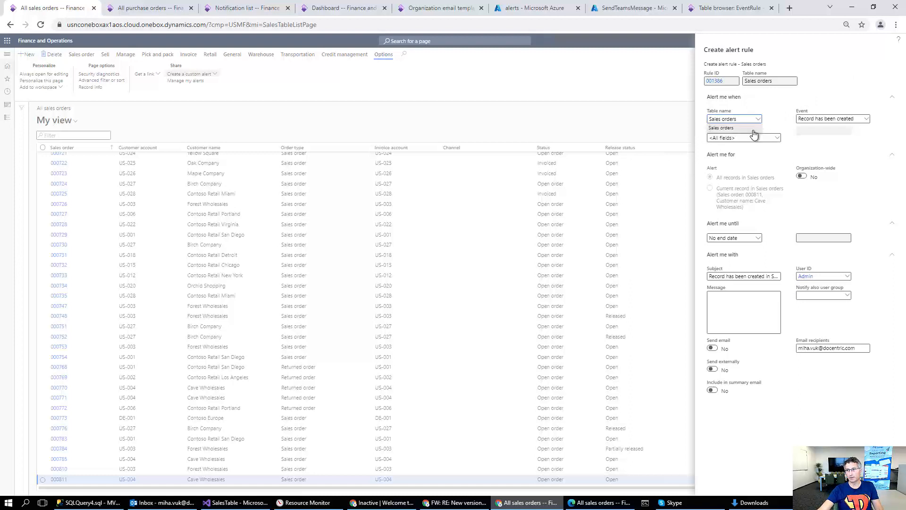
pyautogui.click(776, 138)
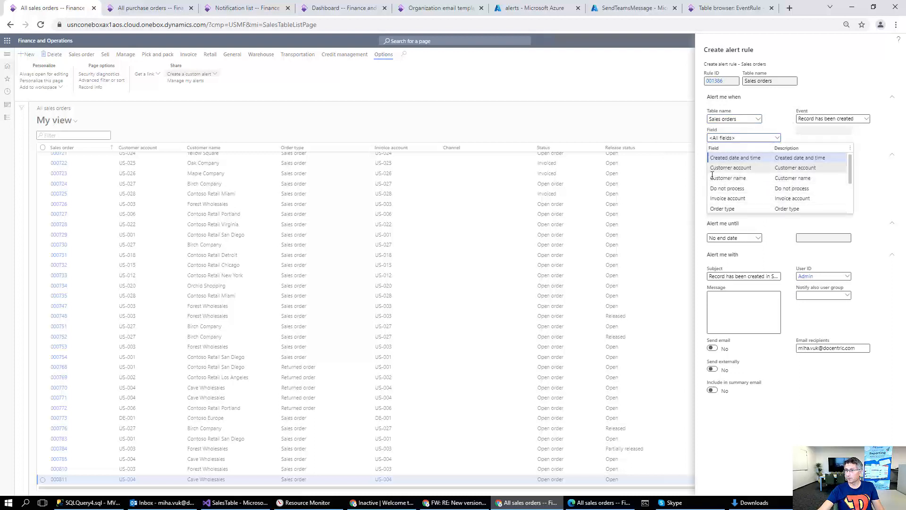
pyautogui.click(793, 121)
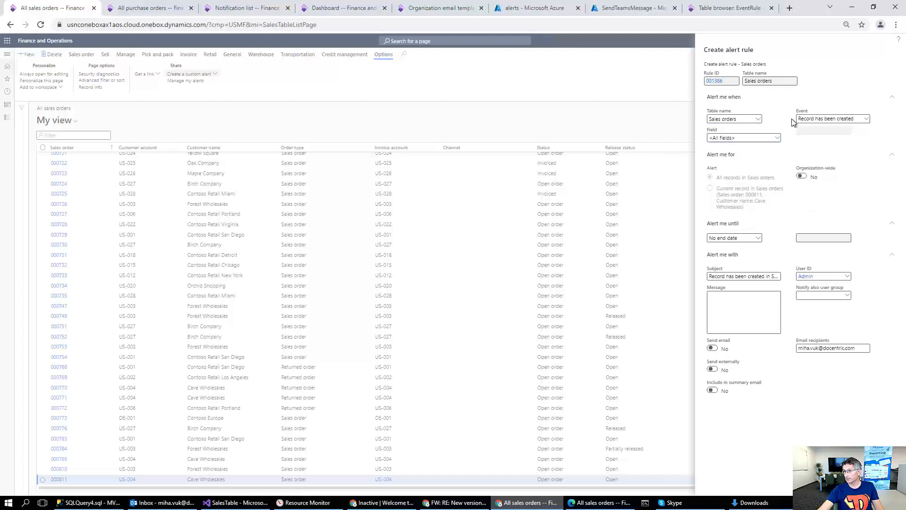
pyautogui.click(867, 119)
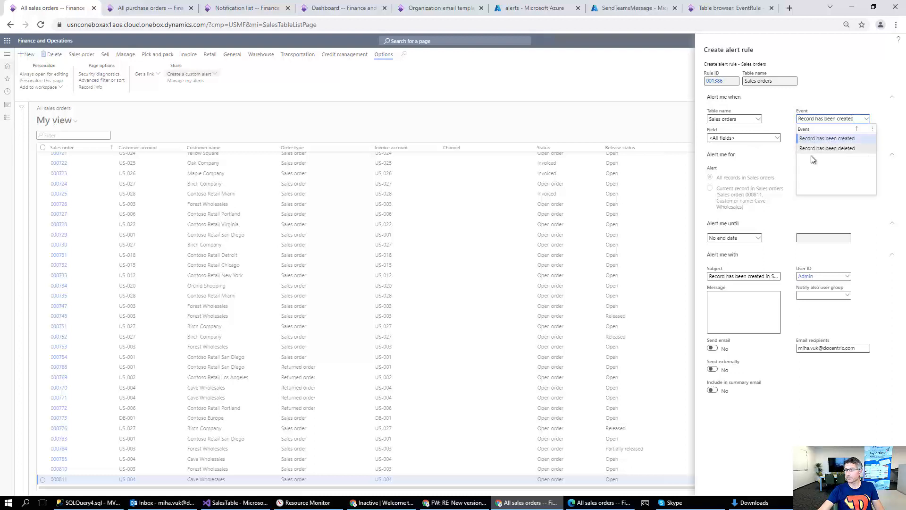
pyautogui.click(786, 125)
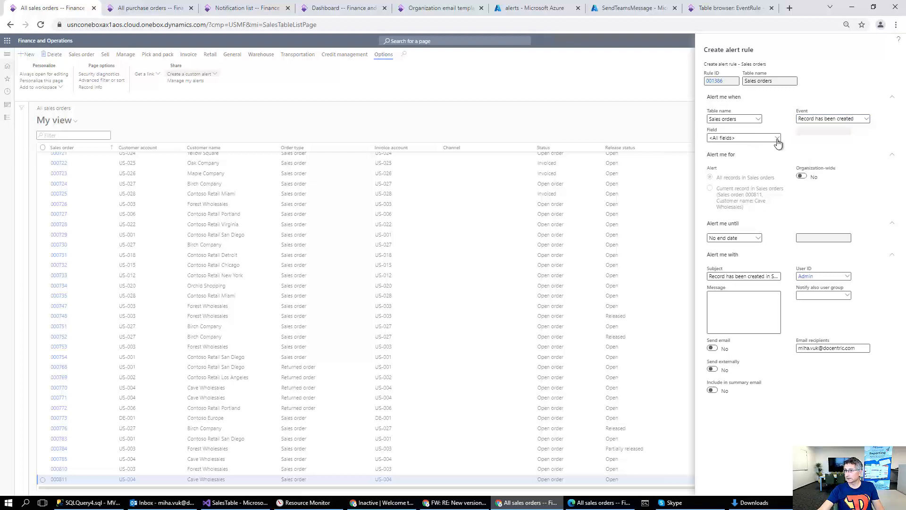
# Step: Choose Invoice account as the alert field, examine the events offered for it, and discard the alert rule
pyautogui.click(777, 139)
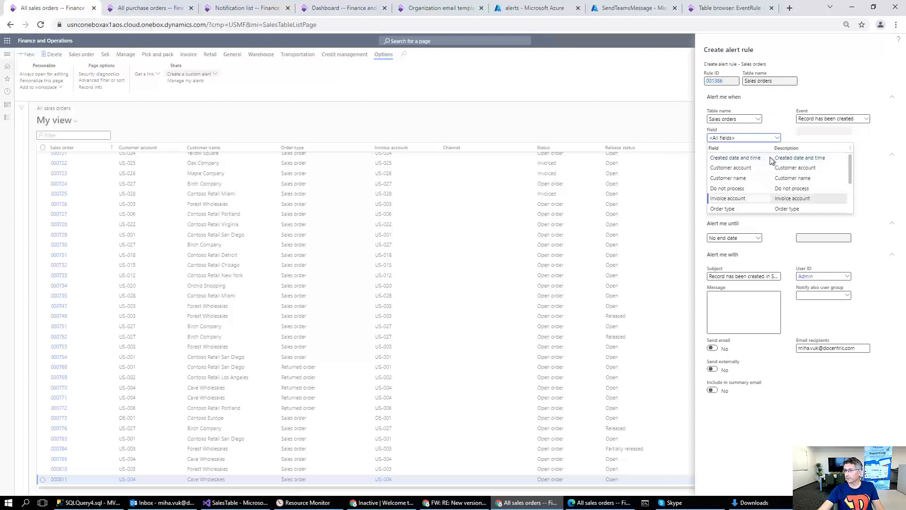
pyautogui.click(728, 199)
pyautogui.click(867, 126)
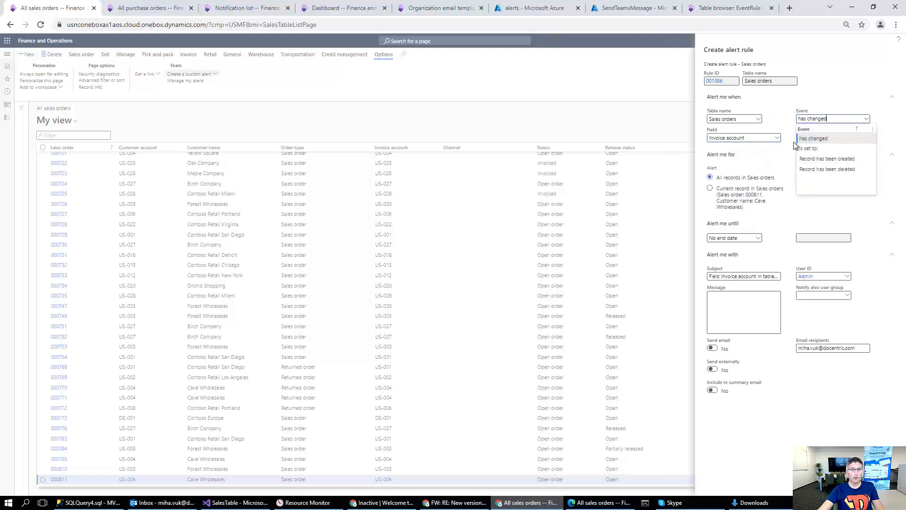
pyautogui.click(783, 110)
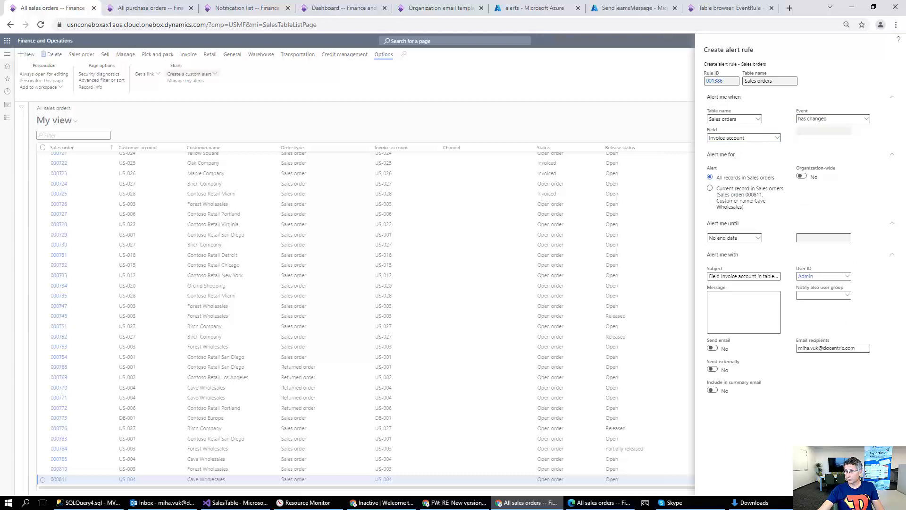
pyautogui.press('Escape')
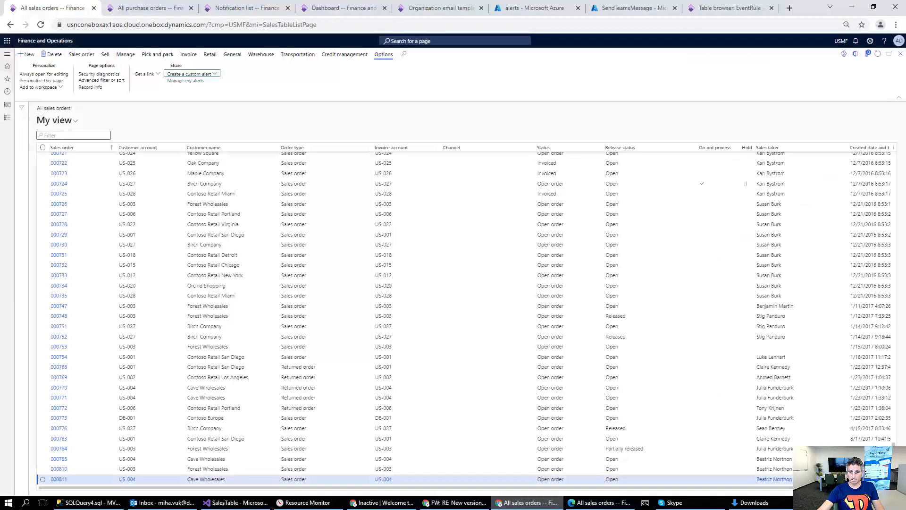
# Step: Open the first selectable Cave Wholesales order above the last two orders and examine the tables offered for a custom alert rule
pyautogui.click(59, 460)
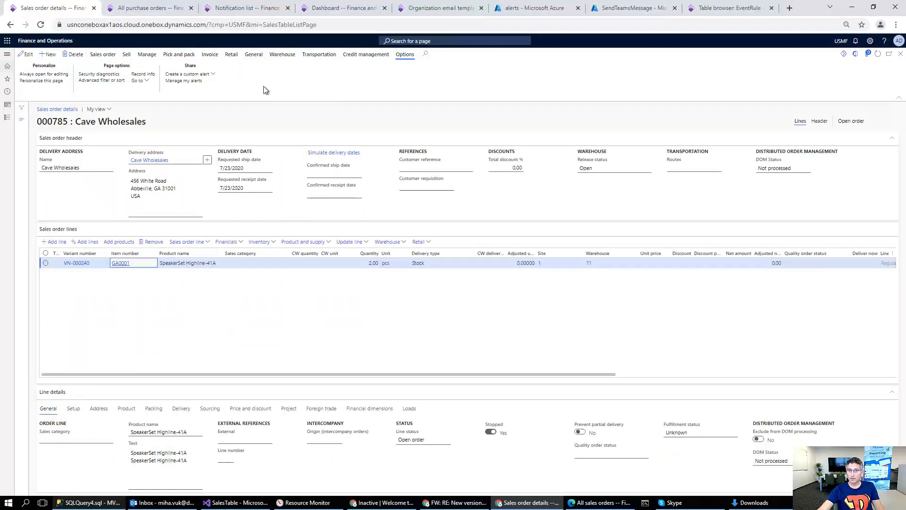
pyautogui.click(210, 75)
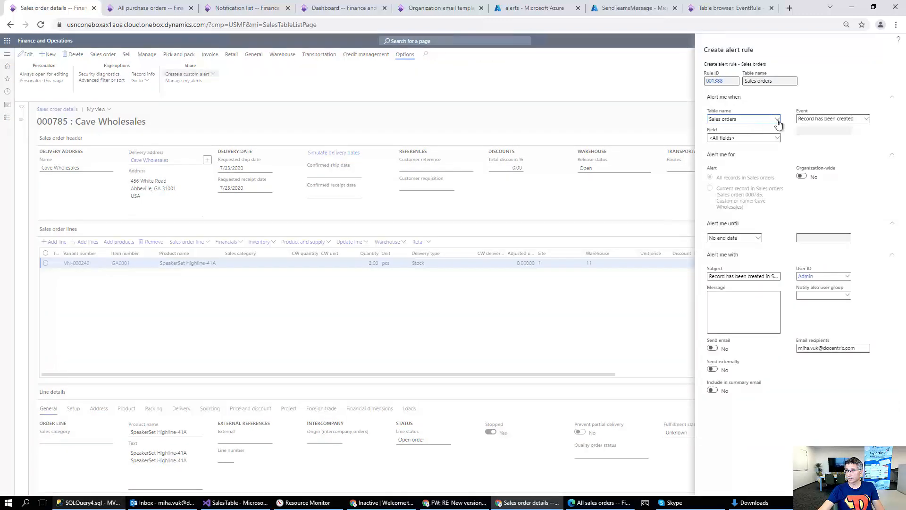
pyautogui.click(776, 121)
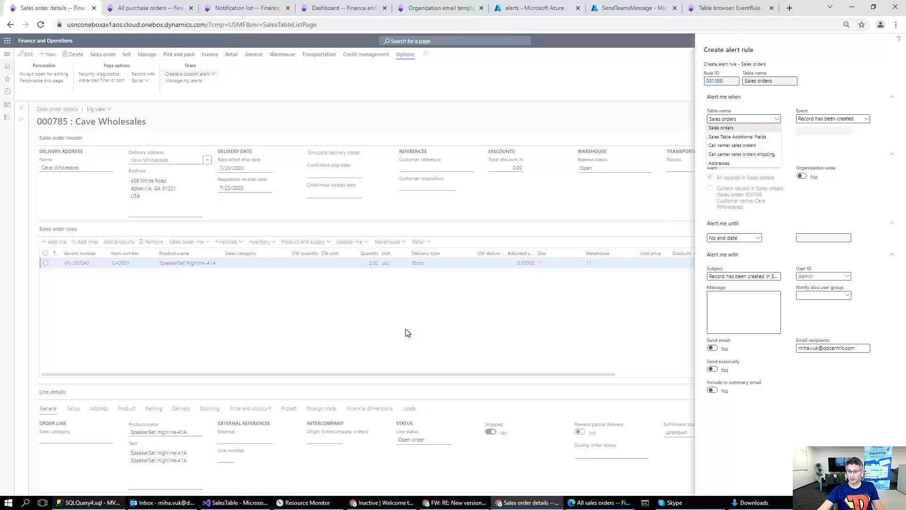
# Step: Switch to Visual Studio and examine the reference data sources of the form's SalesTable data source
pyautogui.click(225, 504)
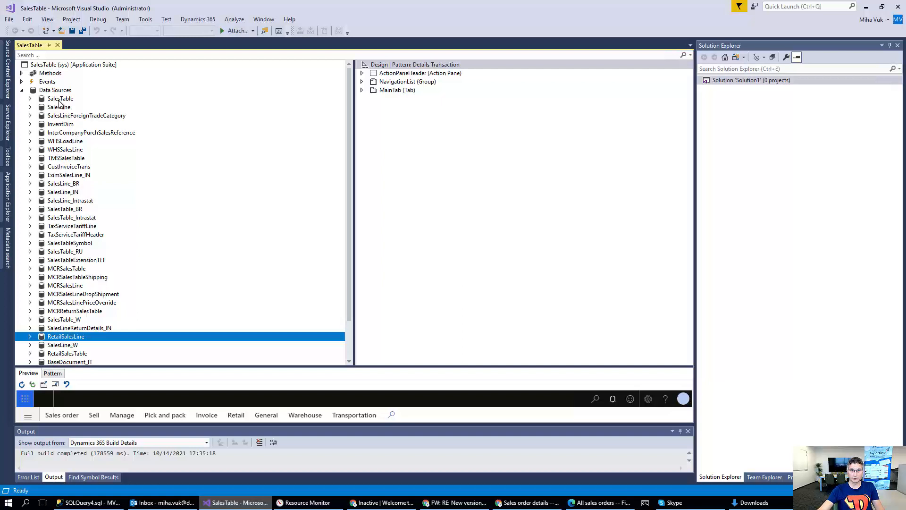
pyautogui.click(30, 99)
pyautogui.click(38, 141)
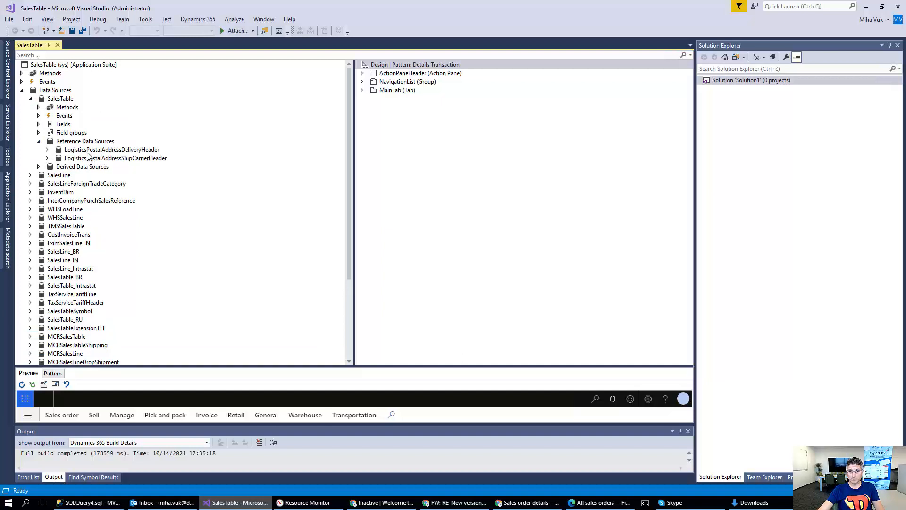
pyautogui.click(181, 185)
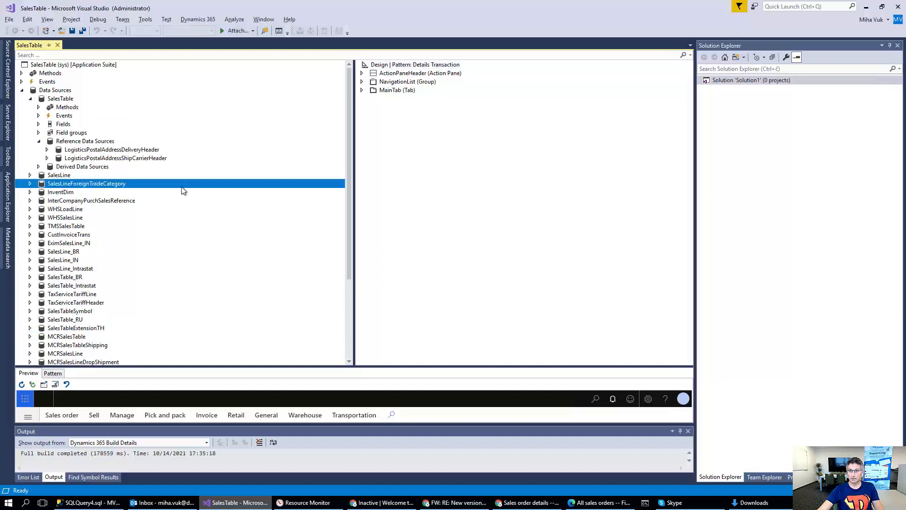
# Step: Switch back to Finance and Operations, discard the open alert rule and return to the list of all sales orders
pyautogui.hotkey('alt', 'Tab')
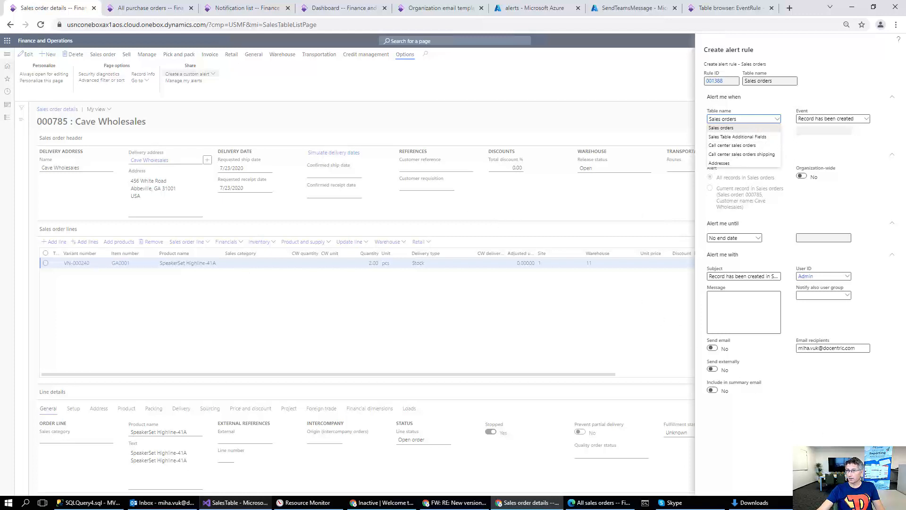
pyautogui.press('Escape')
pyautogui.press('Escape')
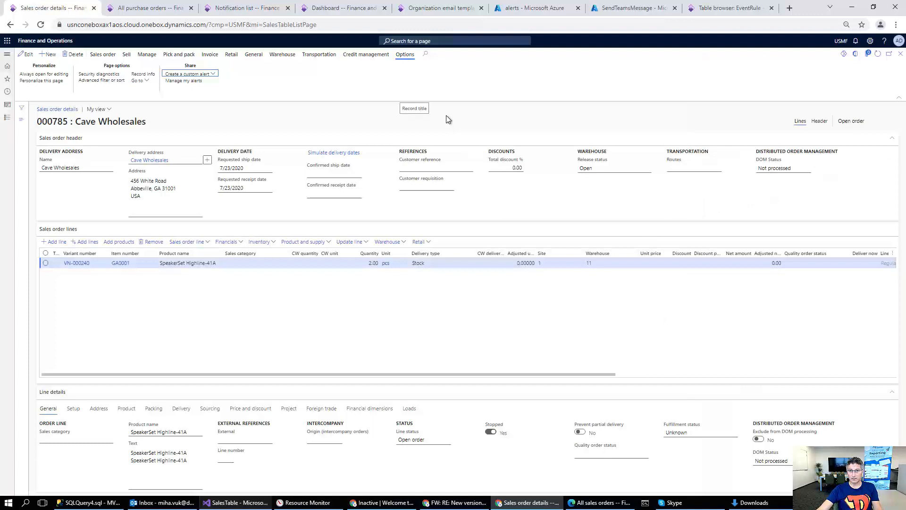
pyautogui.click(395, 122)
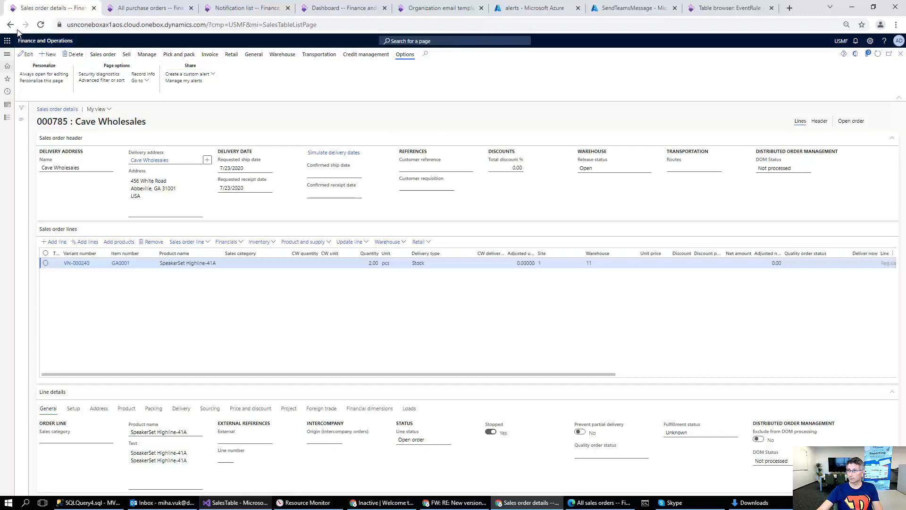
pyautogui.click(901, 55)
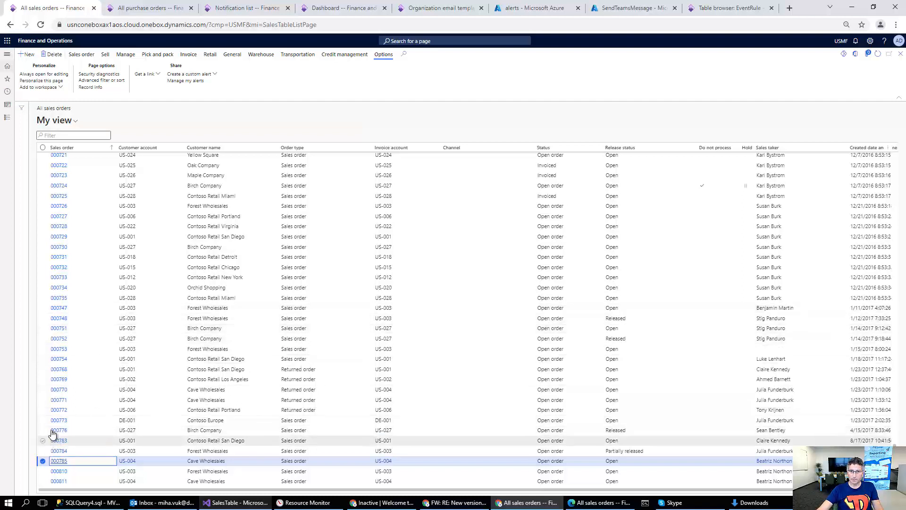
# Step: Filter the sales orders to those whose customer account is exactly that of Contoso Retail San Diego
pyautogui.click(182, 150)
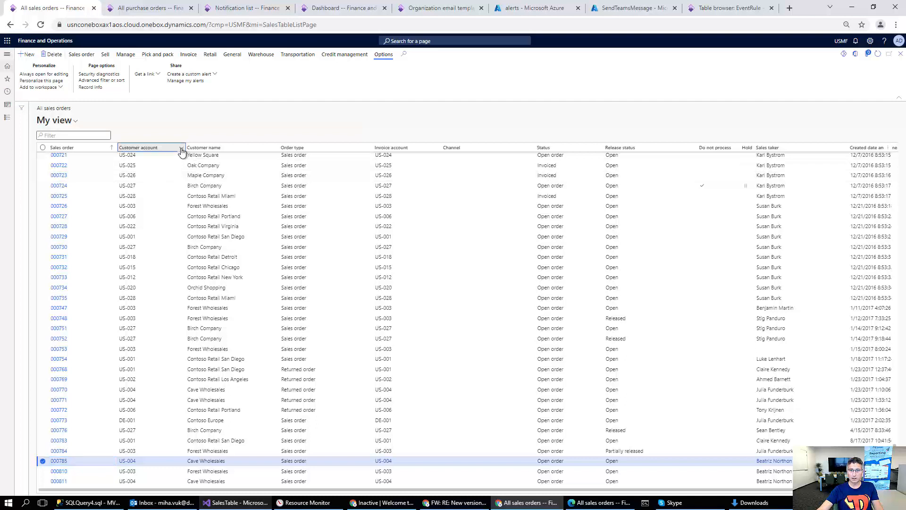
pyautogui.click(182, 150)
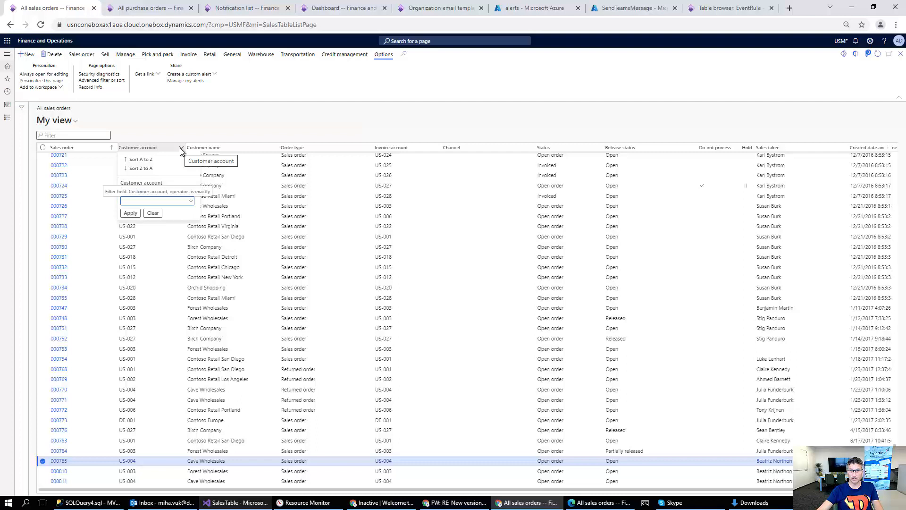
pyautogui.write('US')
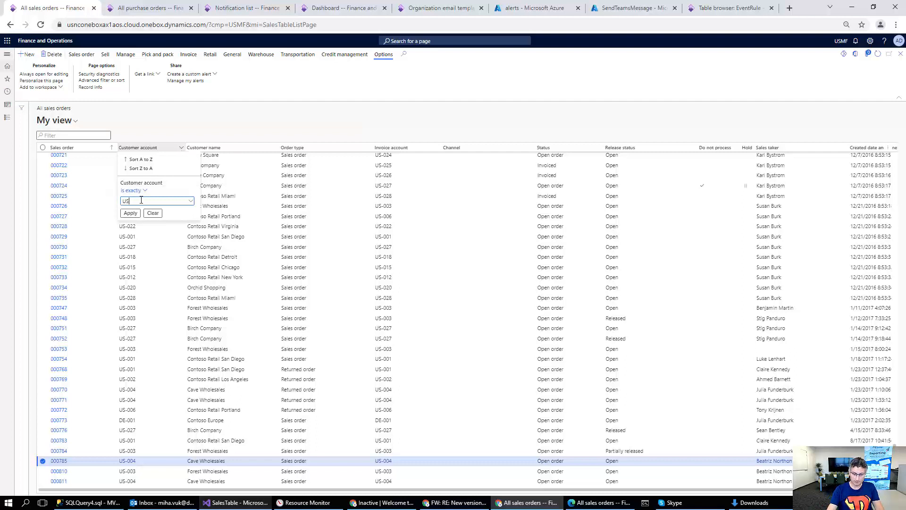
pyautogui.write('-001')
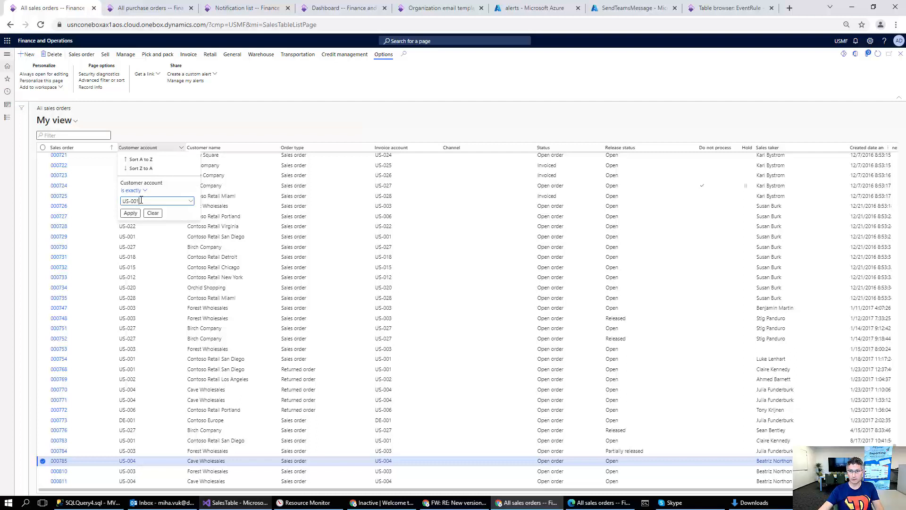
pyautogui.click(130, 213)
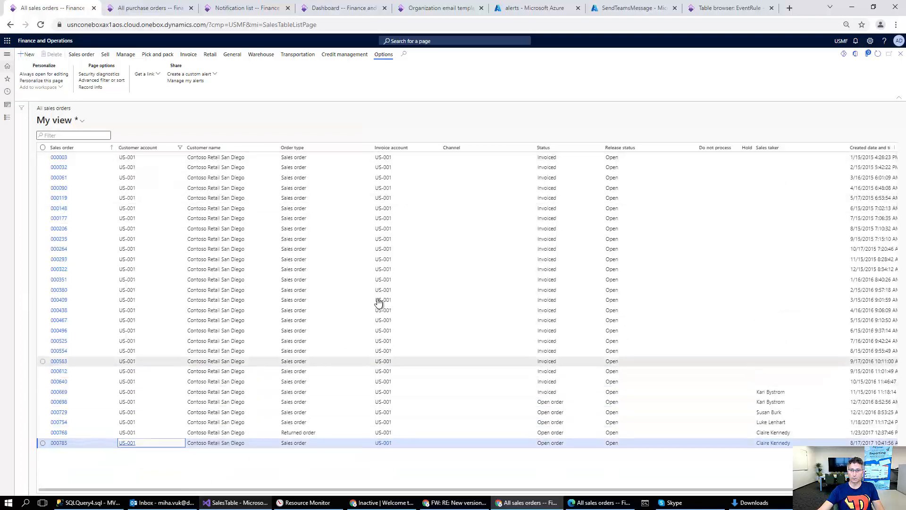
# Step: Start a custom alert rule on the filtered sales orders and examine its table and end-date options
pyautogui.click(212, 75)
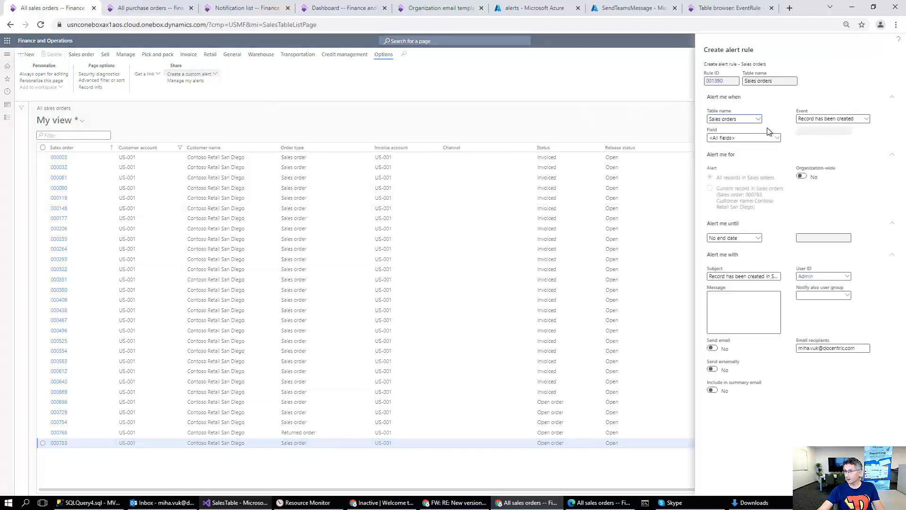
pyautogui.click(761, 125)
pyautogui.click(759, 121)
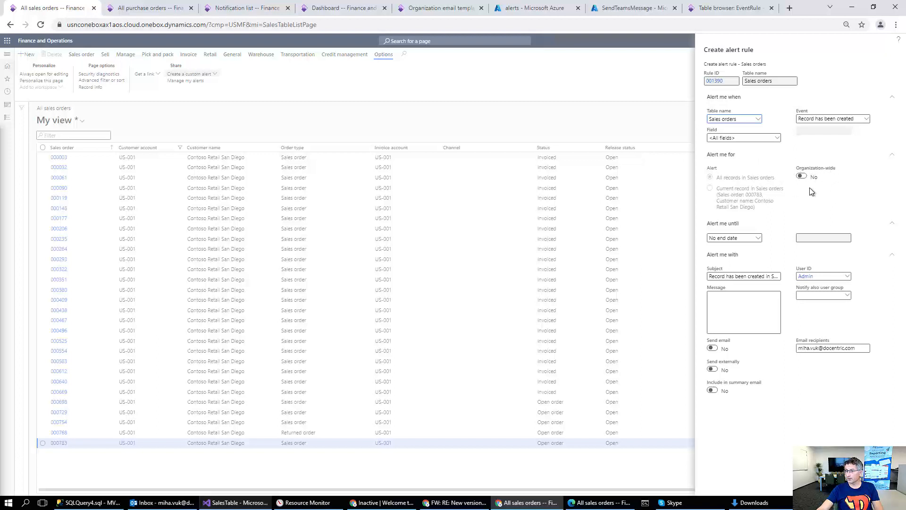
pyautogui.click(759, 239)
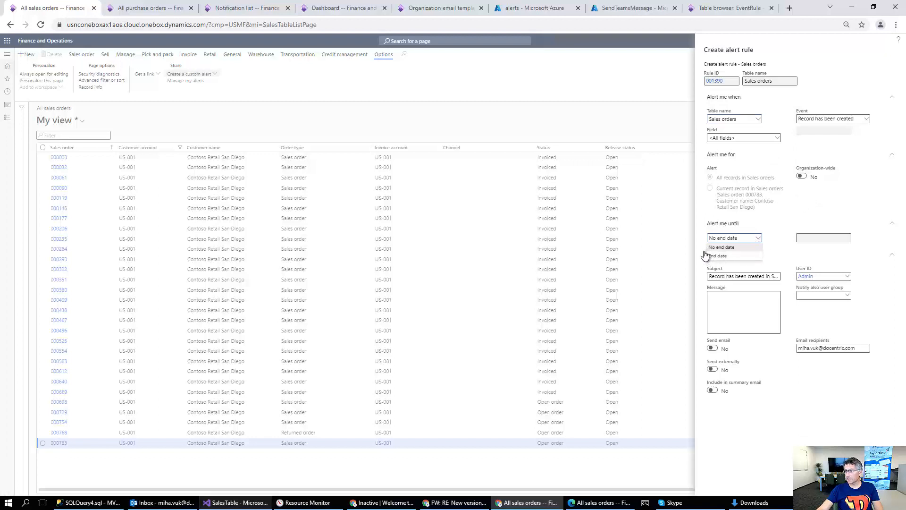
pyautogui.click(775, 242)
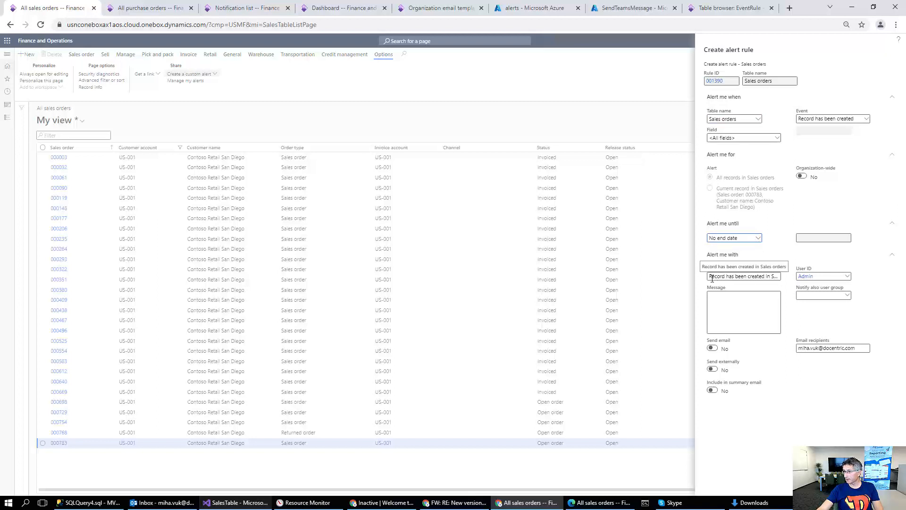
# Step: Draft an alert message about a new sales order for the filtered customer and close the alert rule form
pyautogui.moveTo(722, 276)
pyautogui.mouseDown()
pyautogui.moveTo(781, 276)
pyautogui.moveTo(709, 285)
pyautogui.mouseUp()
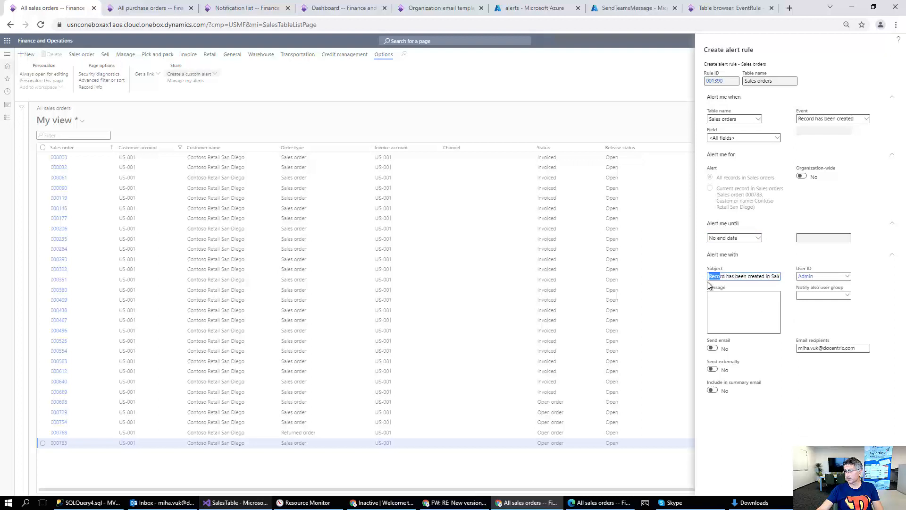
pyautogui.click(718, 298)
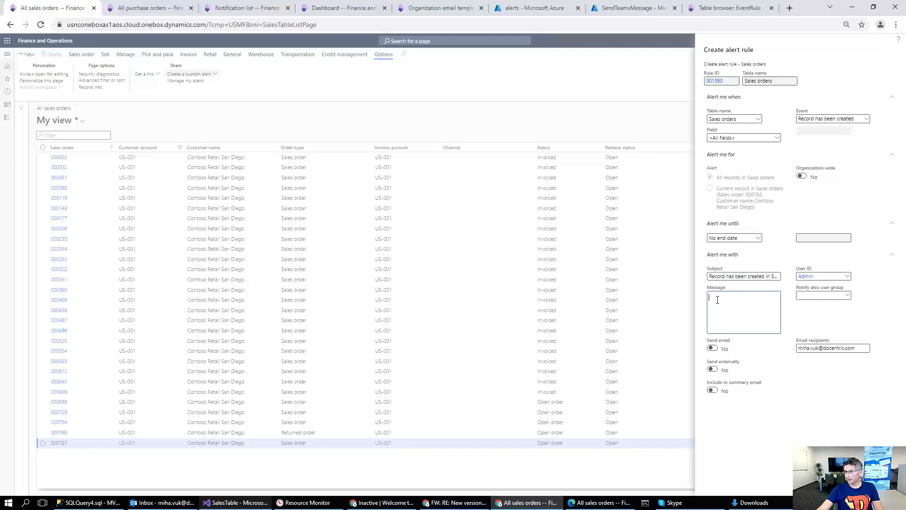
pyautogui.write('New sales order for customer US-001')
pyautogui.press('Escape')
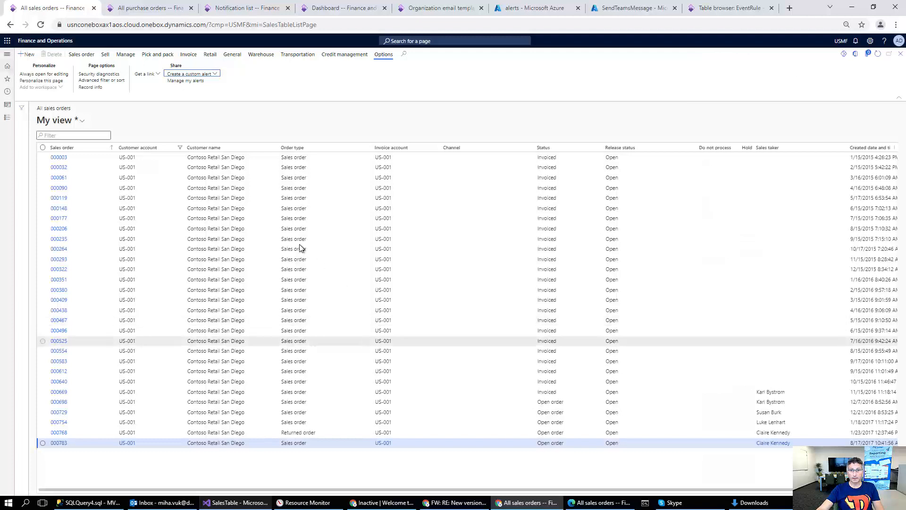
# Step: Start a new sales order with Contoso Retail San Diego as the customer
pyautogui.click(29, 56)
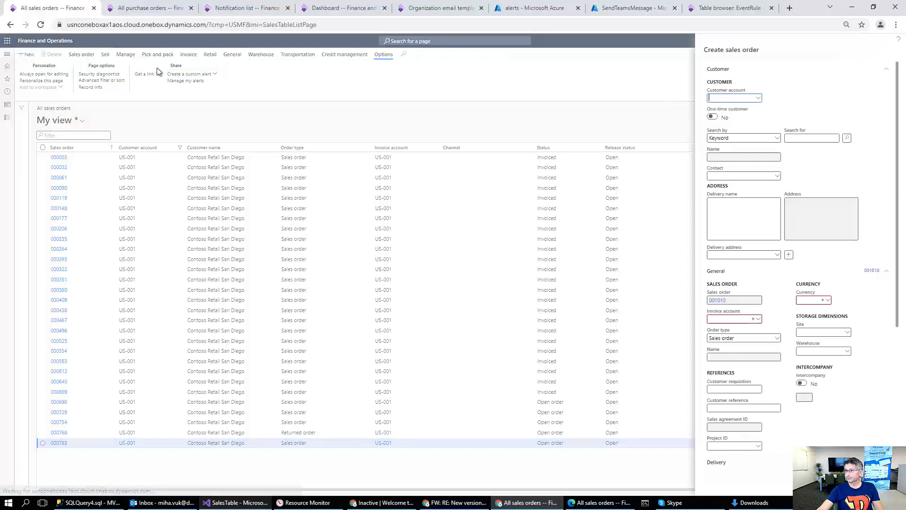
pyautogui.click(758, 97)
pyautogui.click(239, 128)
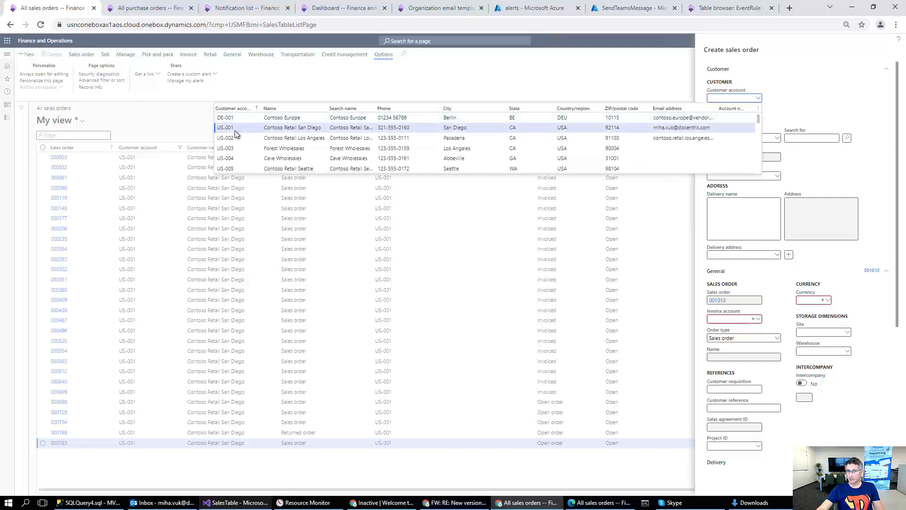
pyautogui.click(234, 130)
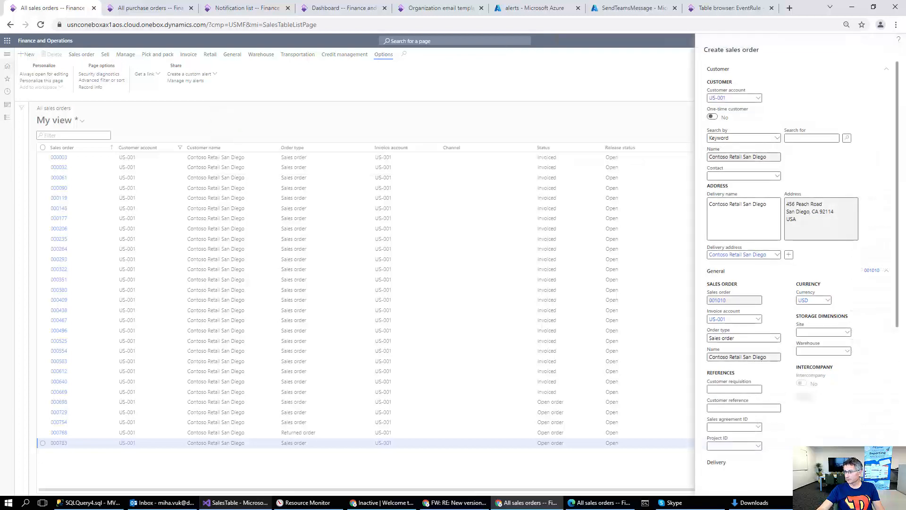
# Step: Confirm the Contoso Retail San Diego order, then create a second sales order for Contoso Retail Los Angeles and return to the order list
pyautogui.press('Return')
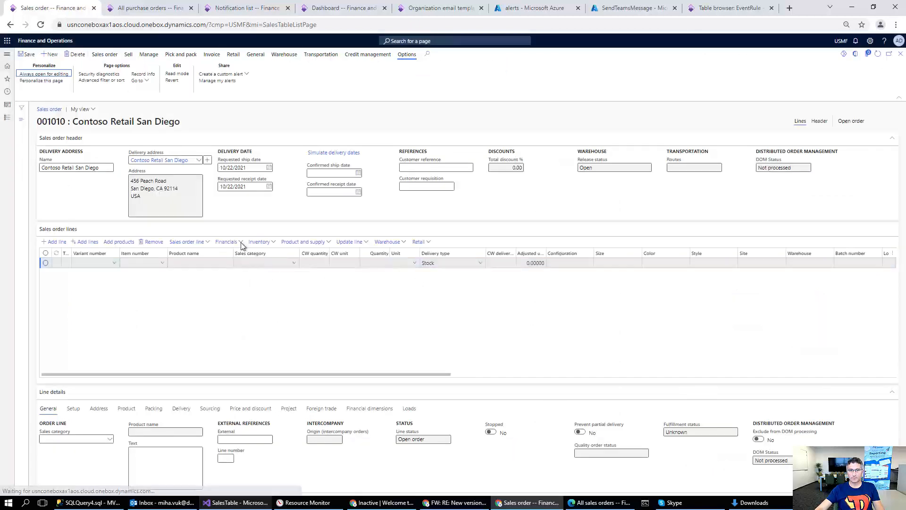
pyautogui.click(49, 57)
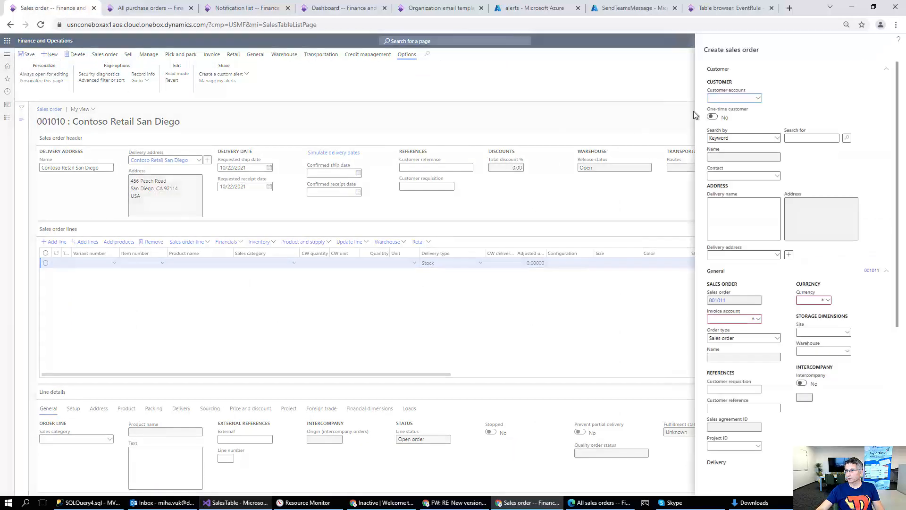
pyautogui.click(759, 98)
pyautogui.press('Down')
pyautogui.press('Down')
pyautogui.press('Return')
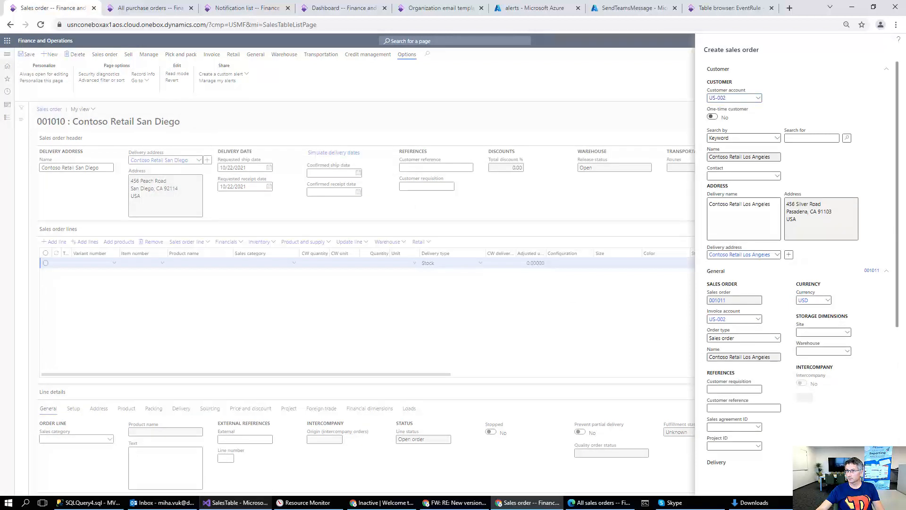
pyautogui.press('Return')
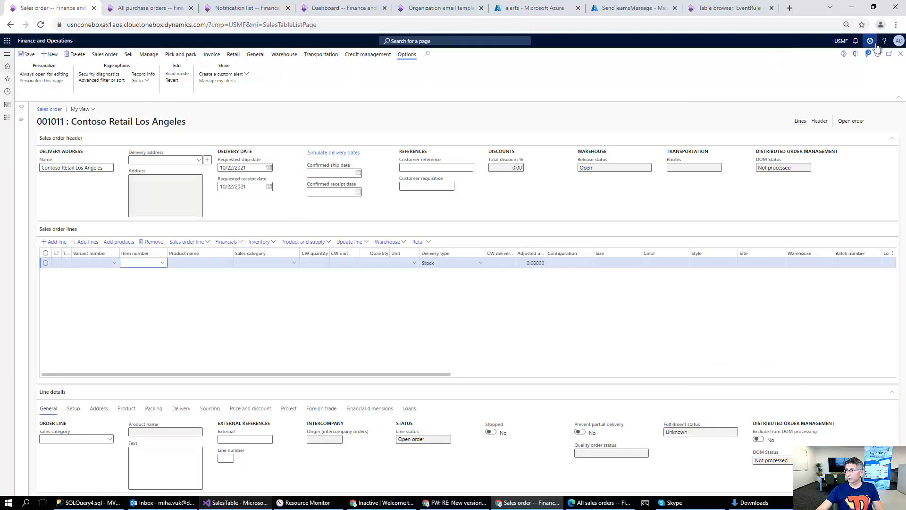
pyautogui.click(900, 53)
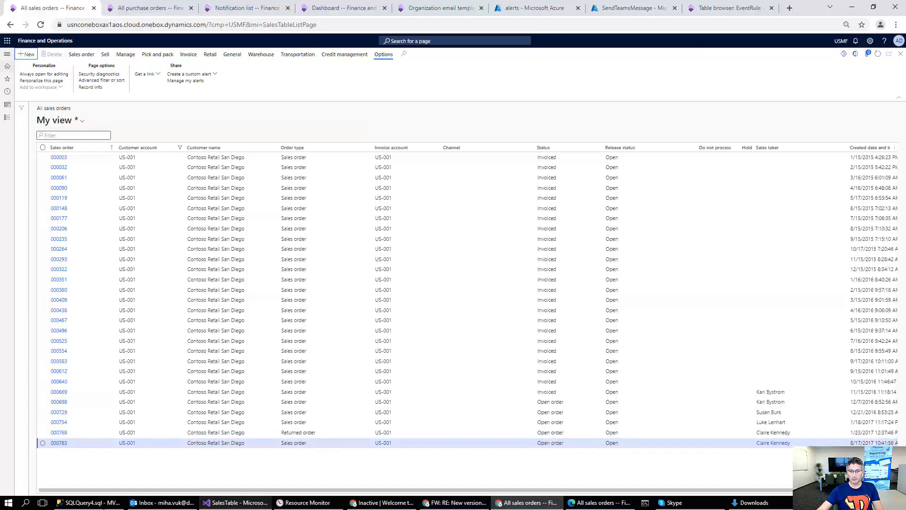
# Step: Switch to SQL Server Management Studio and run only the query that selects all records from EVENTCUD
pyautogui.click(90, 502)
pyautogui.hotkey('ctrl', 'End')
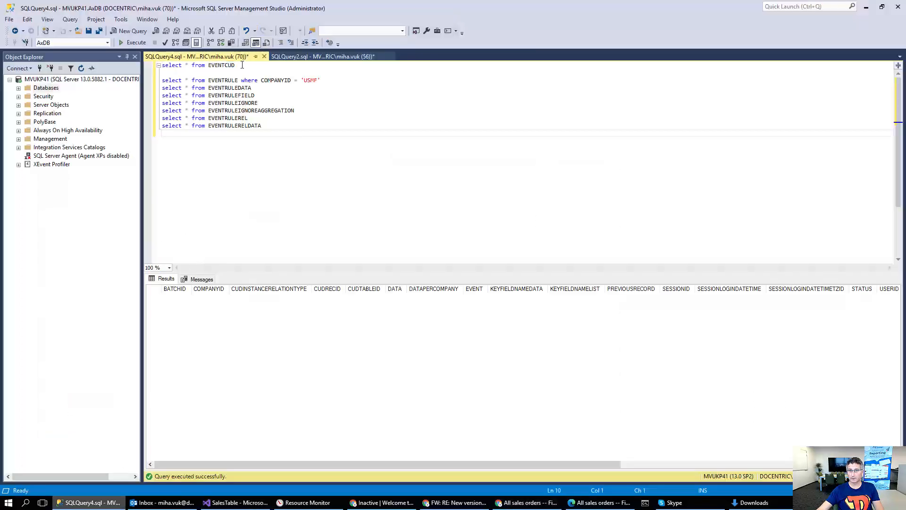
pyautogui.moveTo(242, 65); pyautogui.dragTo(148, 69)
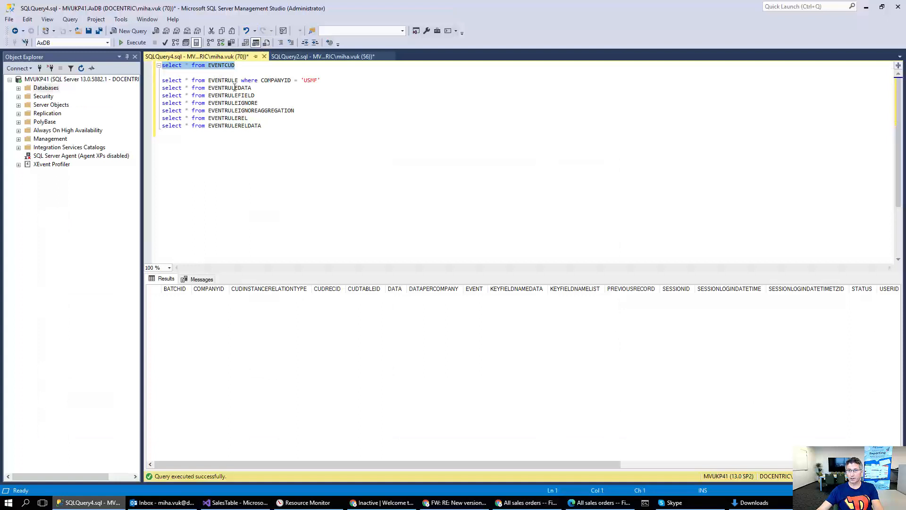
pyautogui.press('F5')
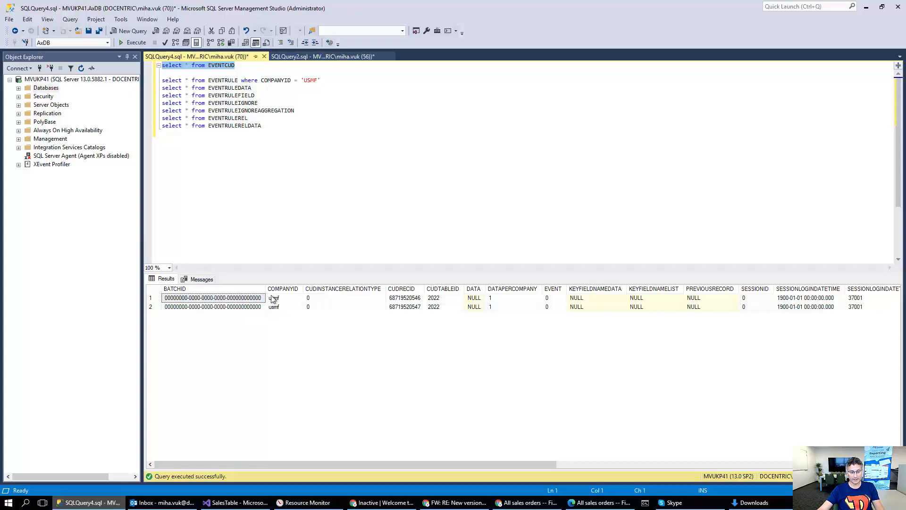
# Step: Switch back to Finance and Operations, find the Change based alerts job from the dashboard and run it
pyautogui.hotkey('alt', 'Tab')
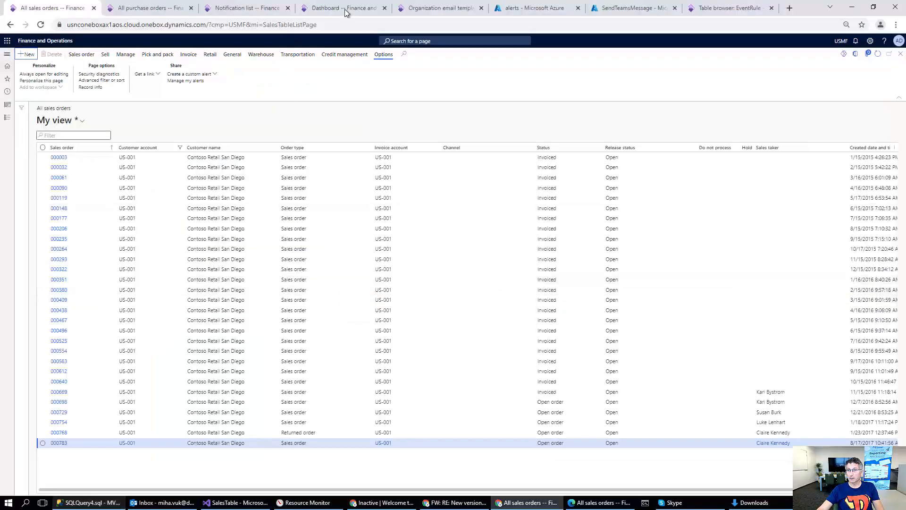
pyautogui.click(348, 9)
pyautogui.click(378, 45)
pyautogui.write('alert')
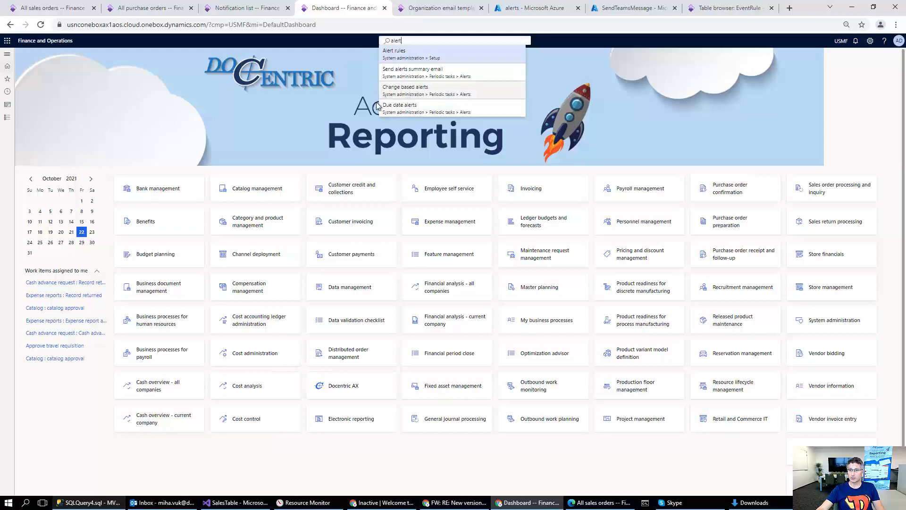
pyautogui.click(429, 95)
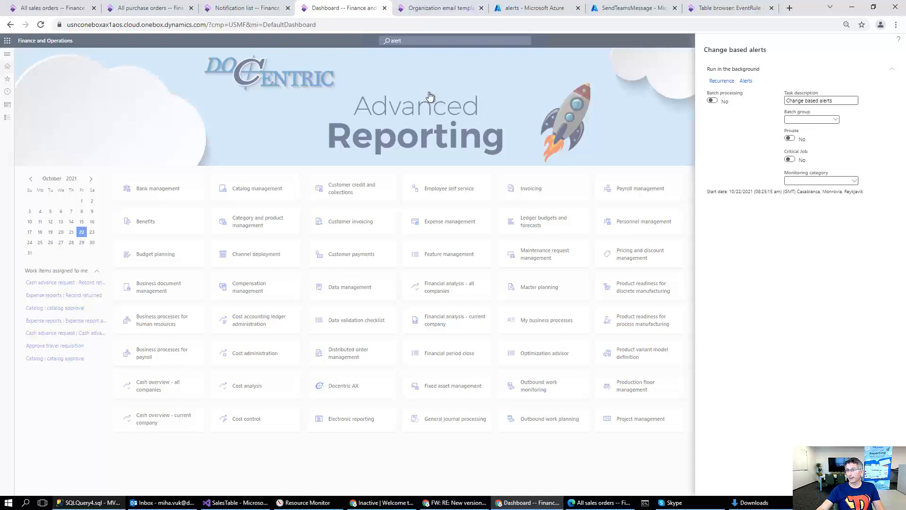
pyautogui.click(715, 105)
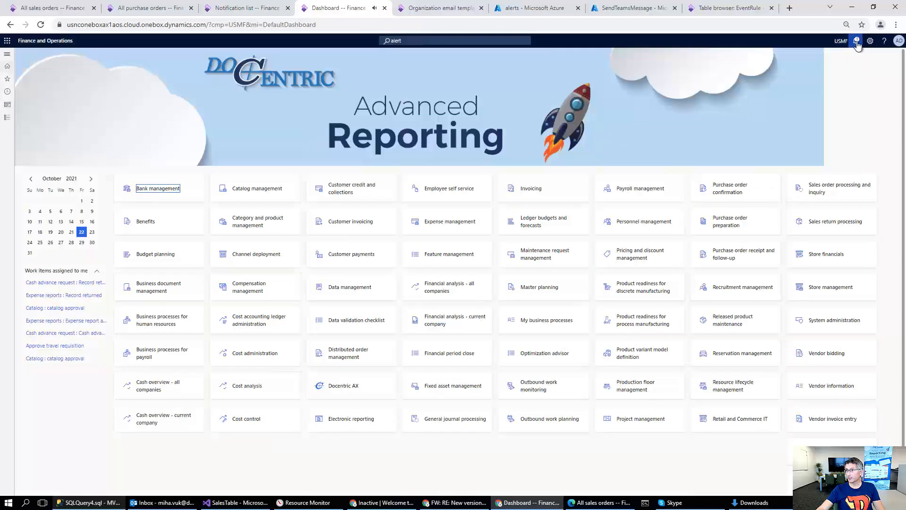
# Step: Expand the new sales order notification, view the sales order it links to, and return to the dashboard
pyautogui.click(856, 40)
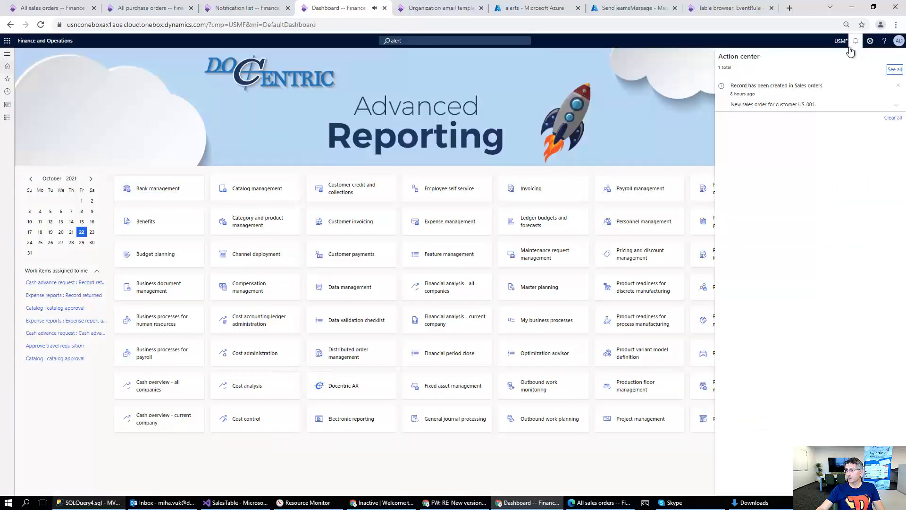
pyautogui.click(897, 105)
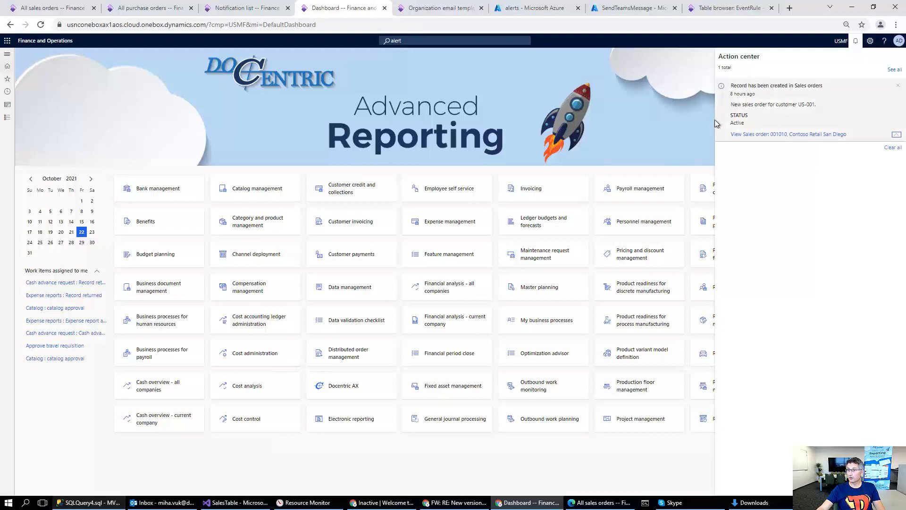
pyautogui.click(799, 135)
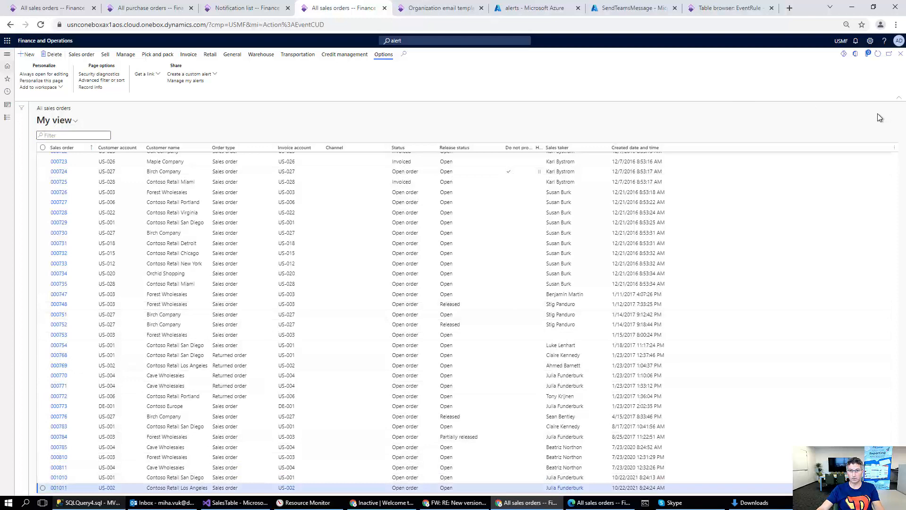
pyautogui.press('Escape')
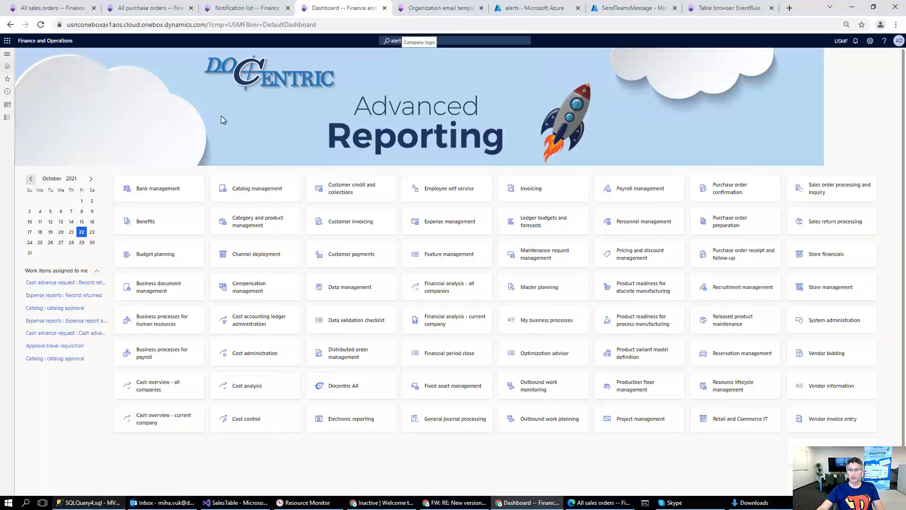
# Step: Reload the all sales orders list and filter it to orders whose status is exactly Delivered
pyautogui.click(47, 7)
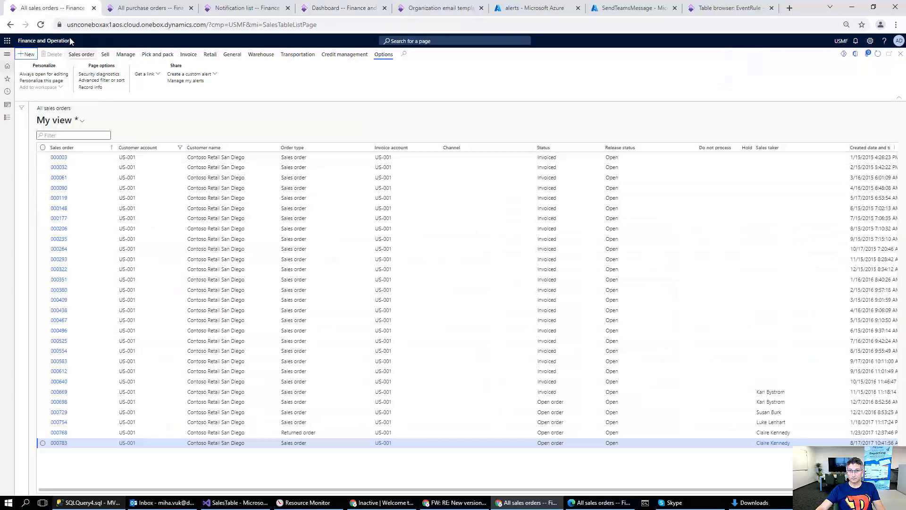
pyautogui.click(40, 25)
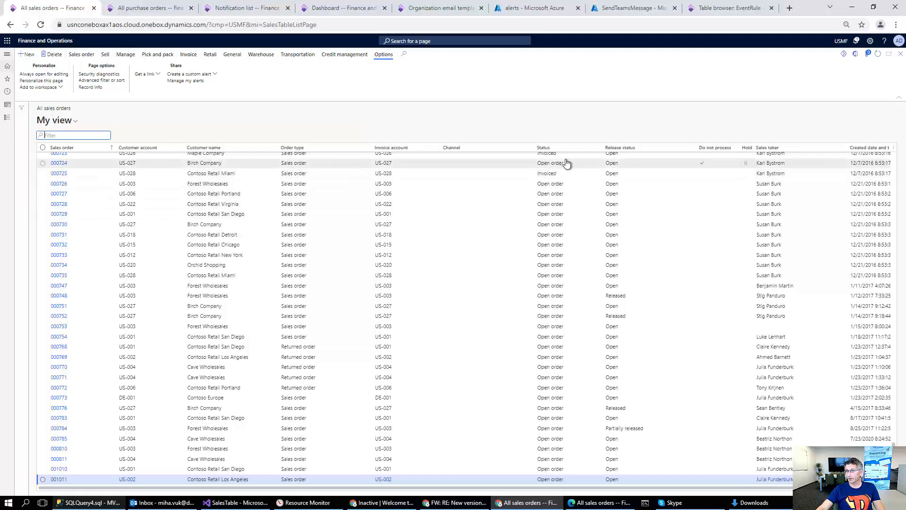
pyautogui.click(599, 148)
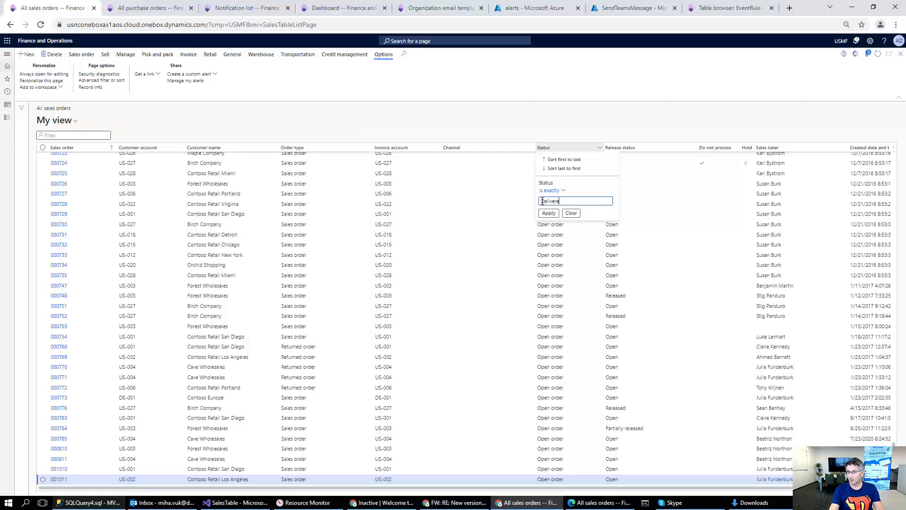
pyautogui.write('Delivered')
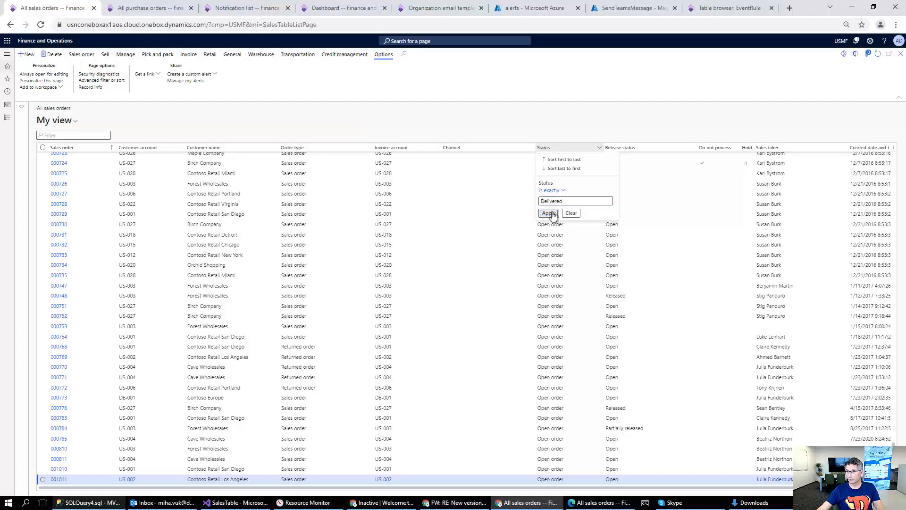
pyautogui.click(549, 213)
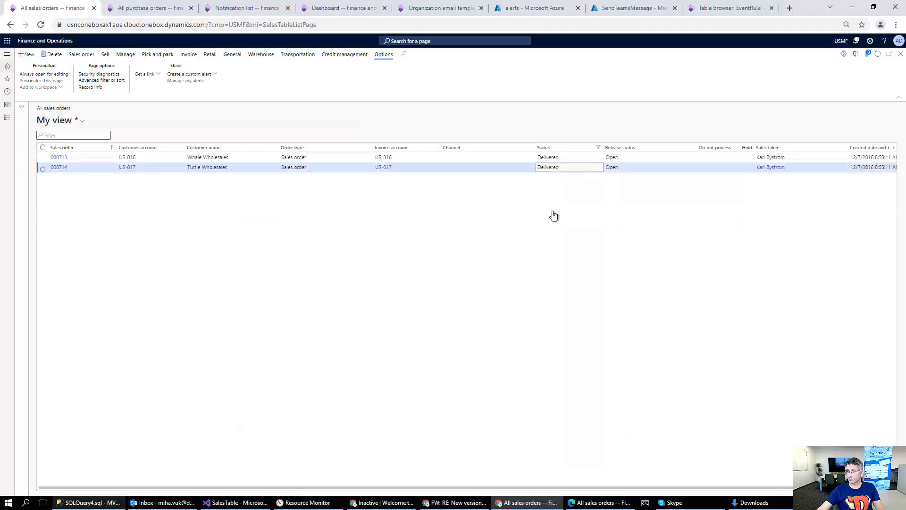
# Step: Open the delivered Whale Wholesales sales order and show its header details
pyautogui.click(59, 158)
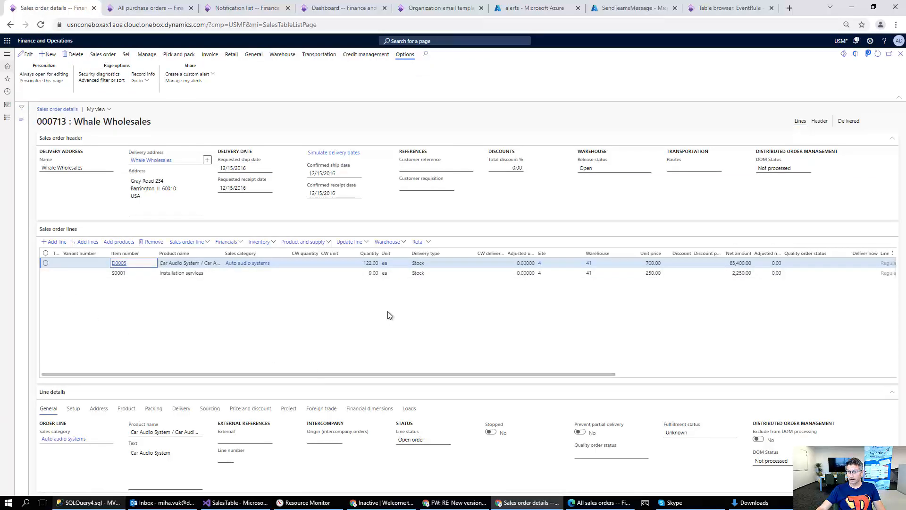
pyautogui.click(820, 122)
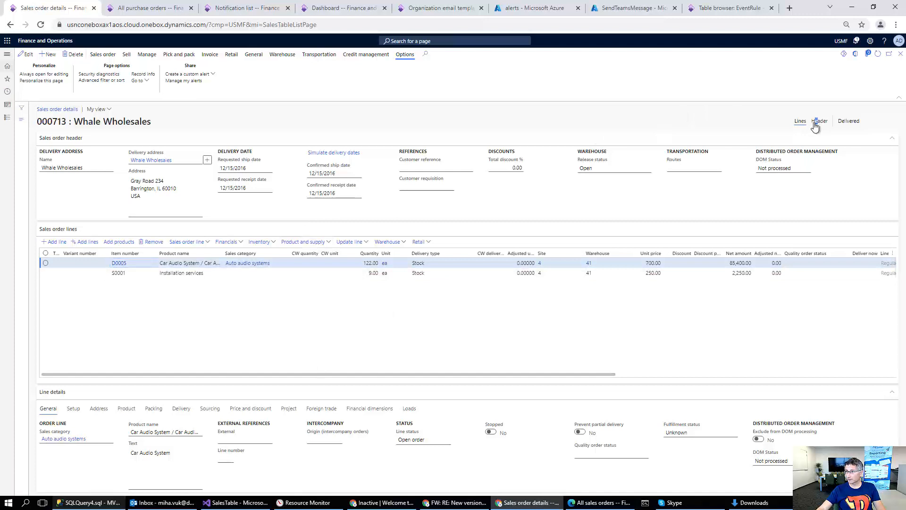
pyautogui.click(820, 123)
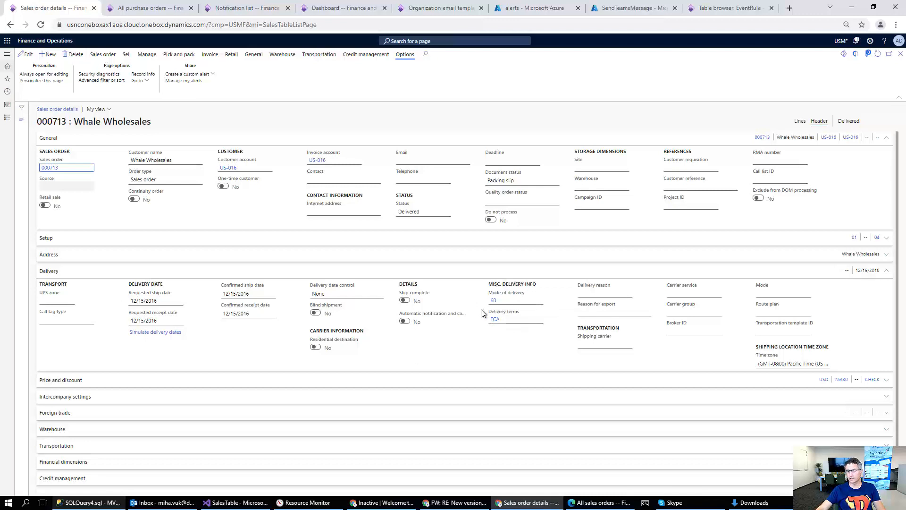
# Step: Create an alert rule from the Delivery terms field for when it has changed on all sales orders, with no end date
pyautogui.moveTo(527, 321)
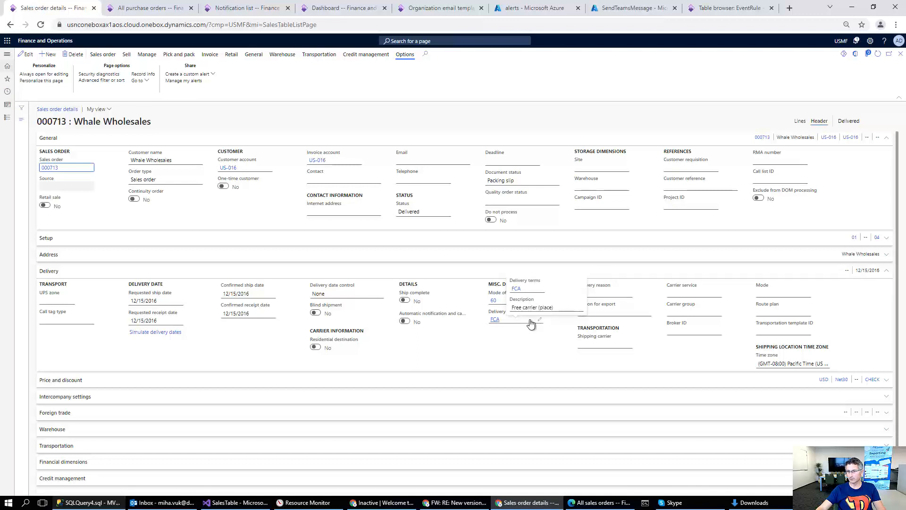
pyautogui.rightClick(531, 323)
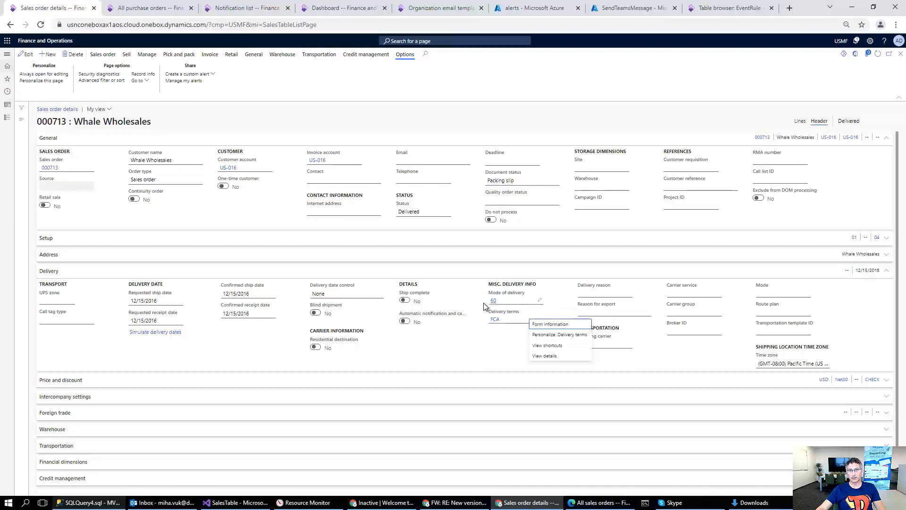
pyautogui.click(542, 339)
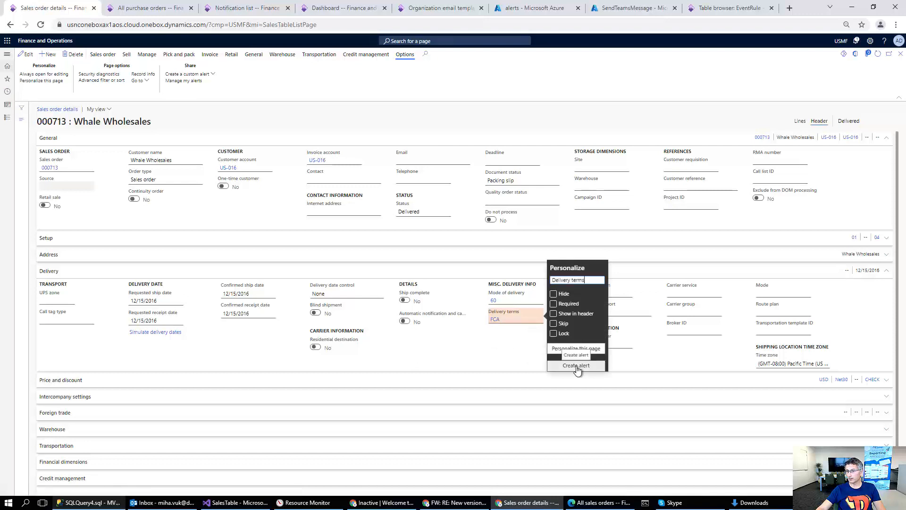
pyautogui.click(576, 366)
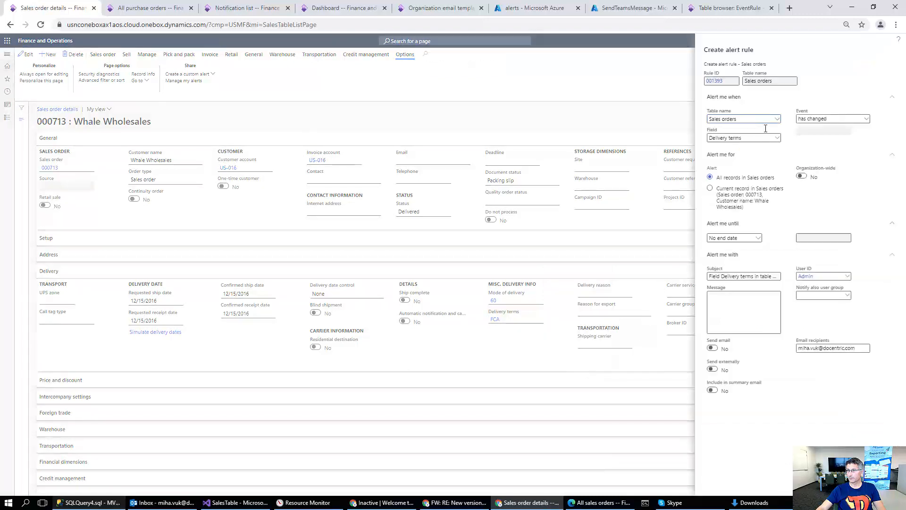
pyautogui.click(778, 139)
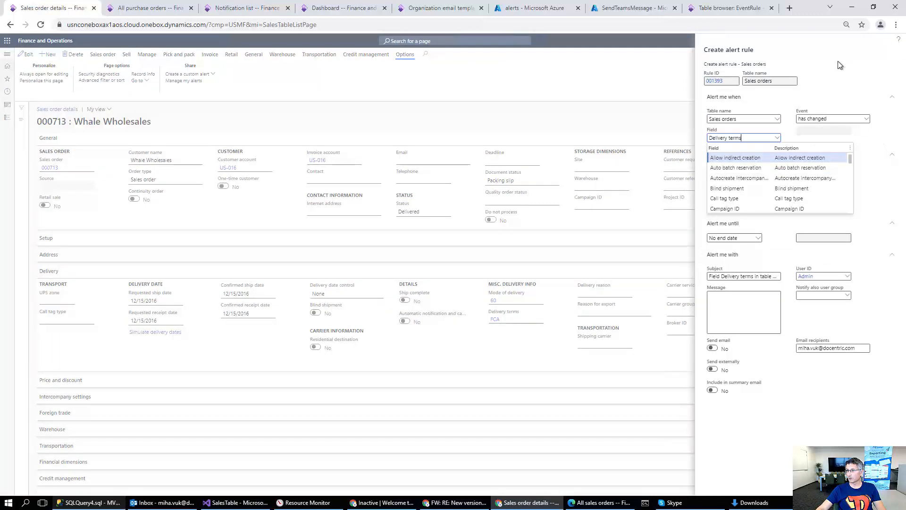
pyautogui.click(819, 42)
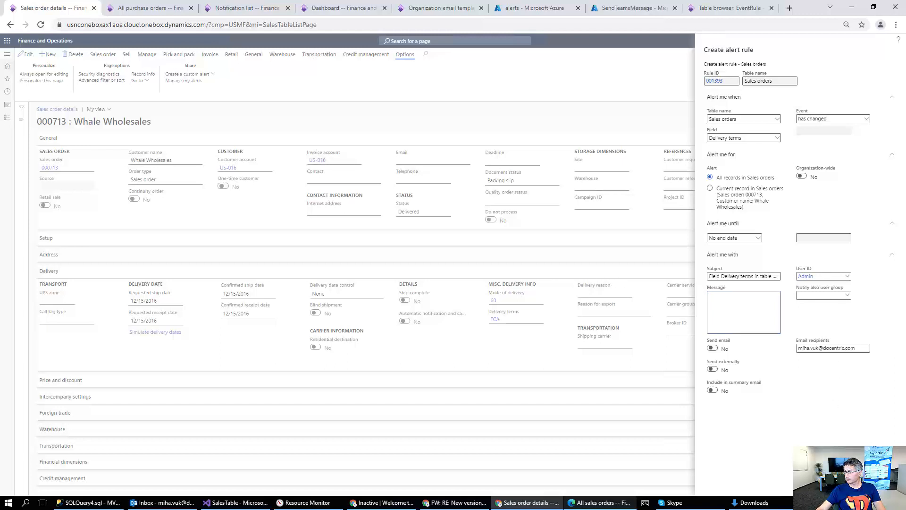
pyautogui.click(831, 482)
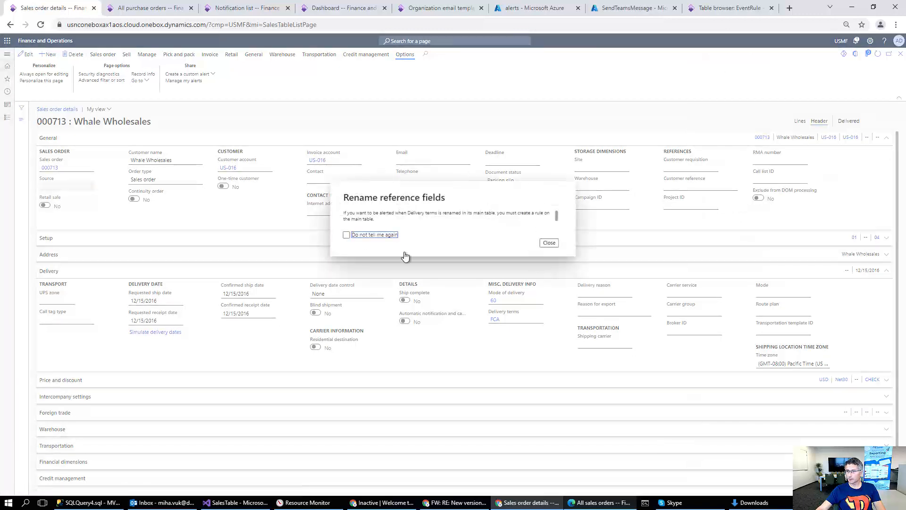
pyautogui.click(550, 243)
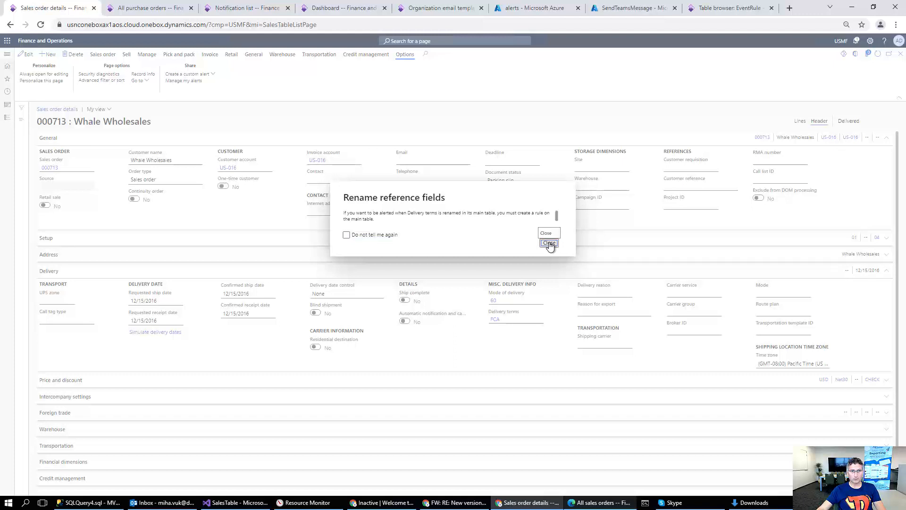
pyautogui.click(550, 244)
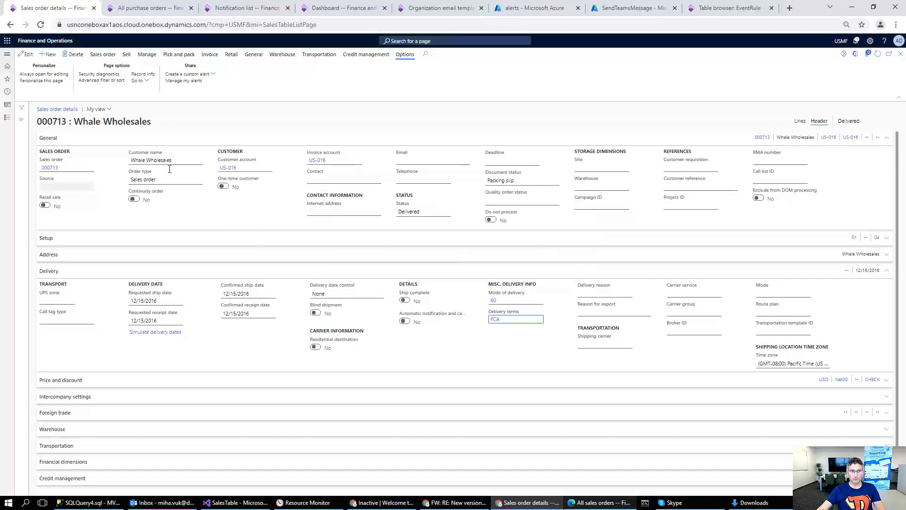
# Step: Open the list of managed alerts and examine the details of the Delivery terms rule
pyautogui.click(184, 81)
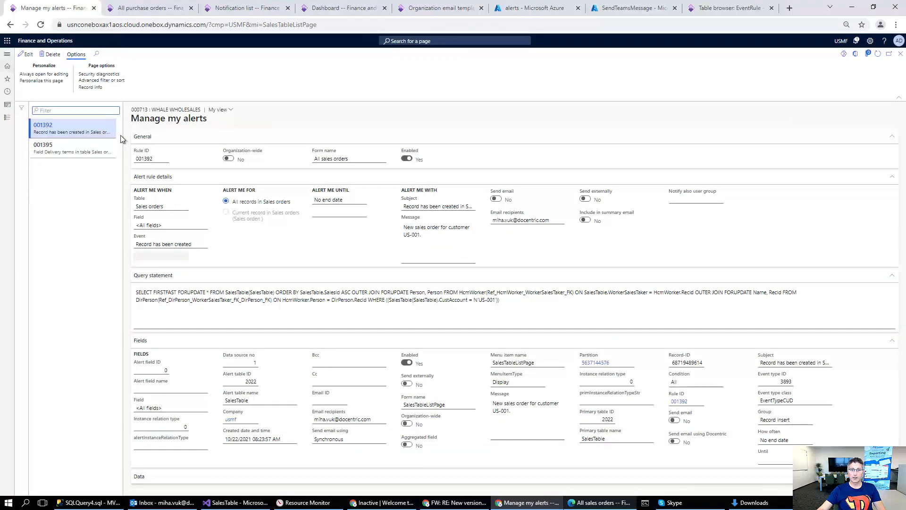
pyautogui.click(65, 148)
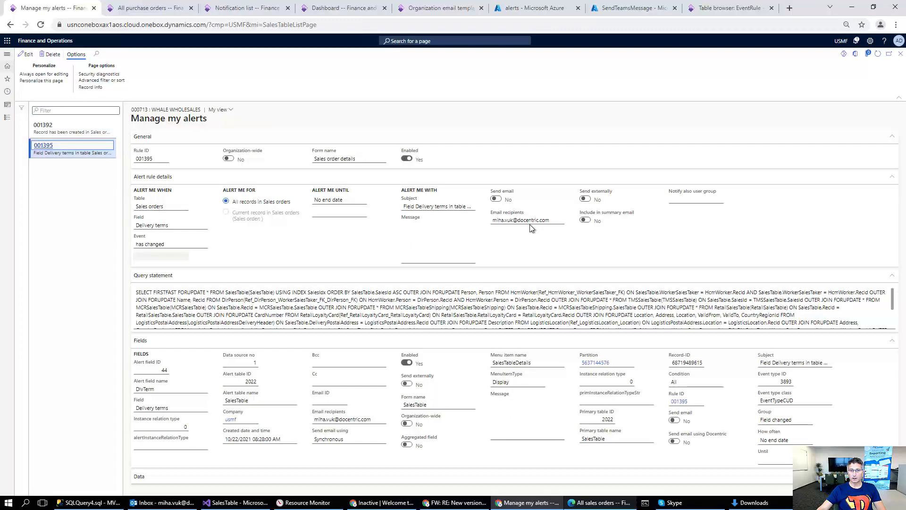
# Step: Enable email sending on the Delivery terms alert rule and set its message to "Delivery term has changed on delivered order."
pyautogui.click(503, 201)
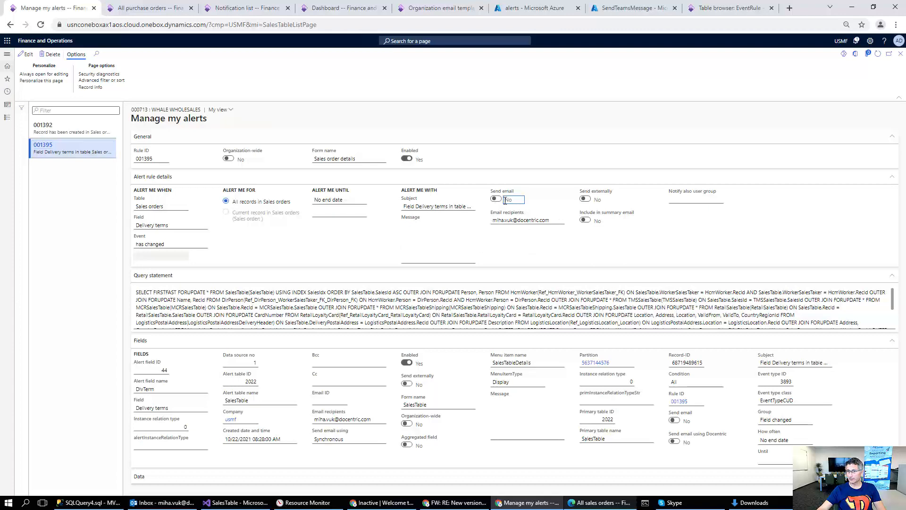
pyautogui.click(25, 55)
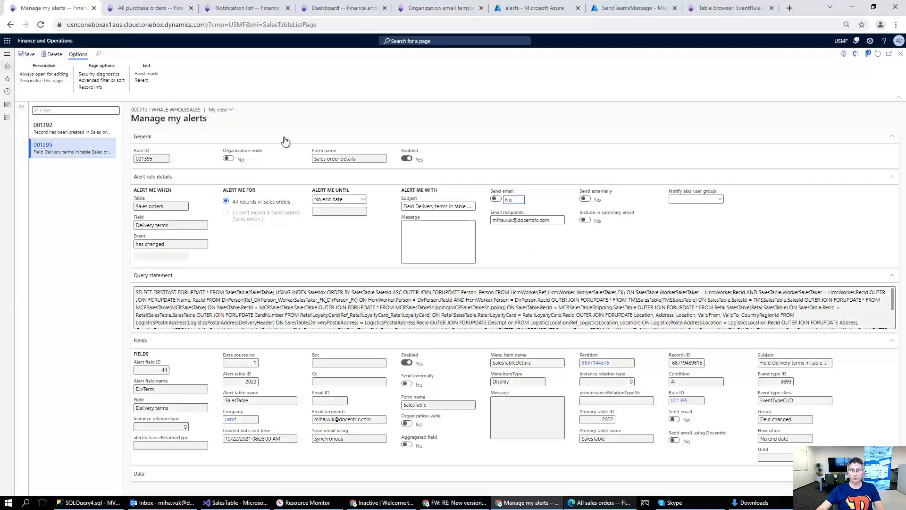
pyautogui.click(499, 200)
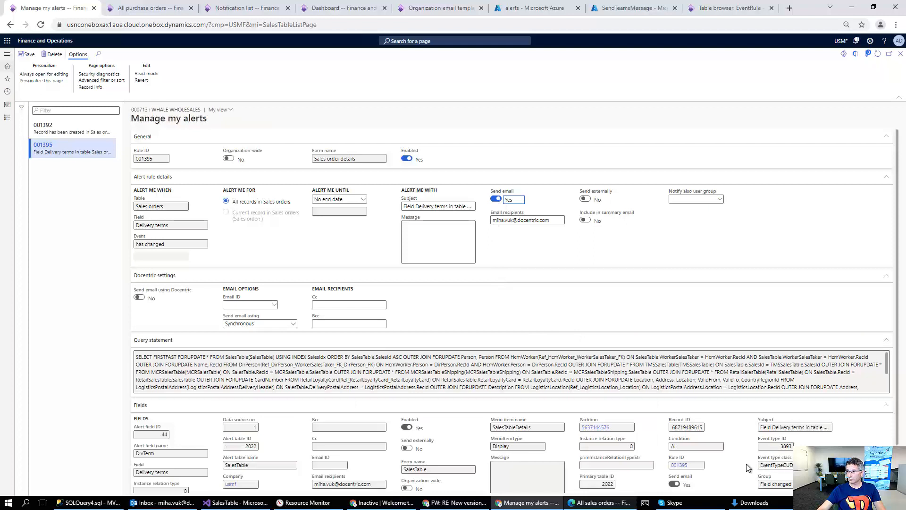
pyautogui.click(413, 232)
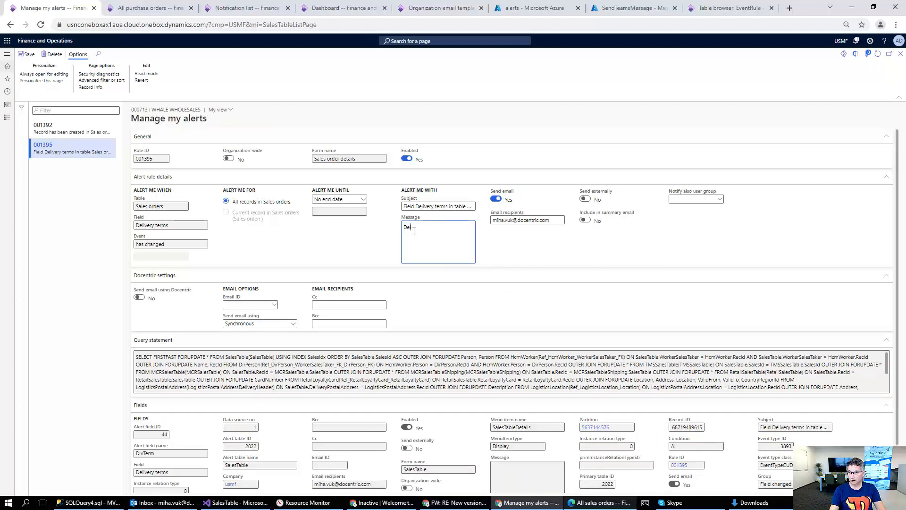
pyautogui.write('Delivery term has changed o')
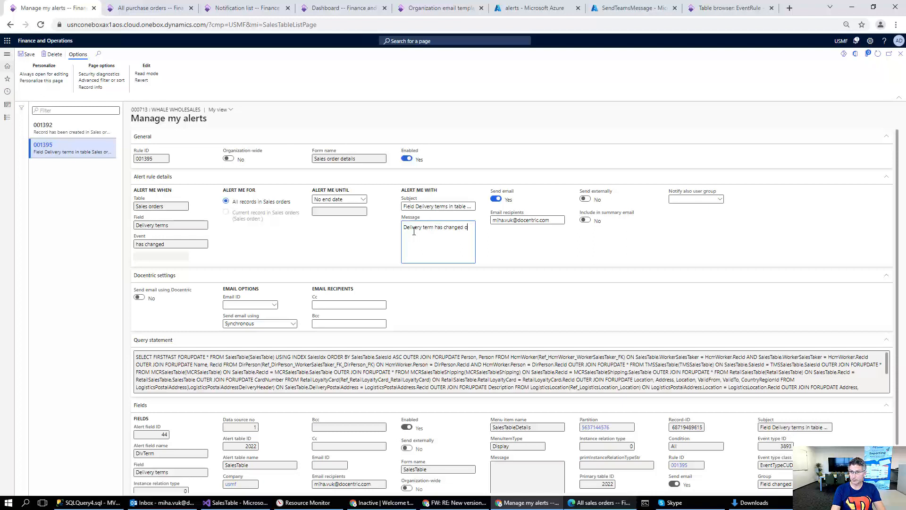
pyautogui.write('livered order.')
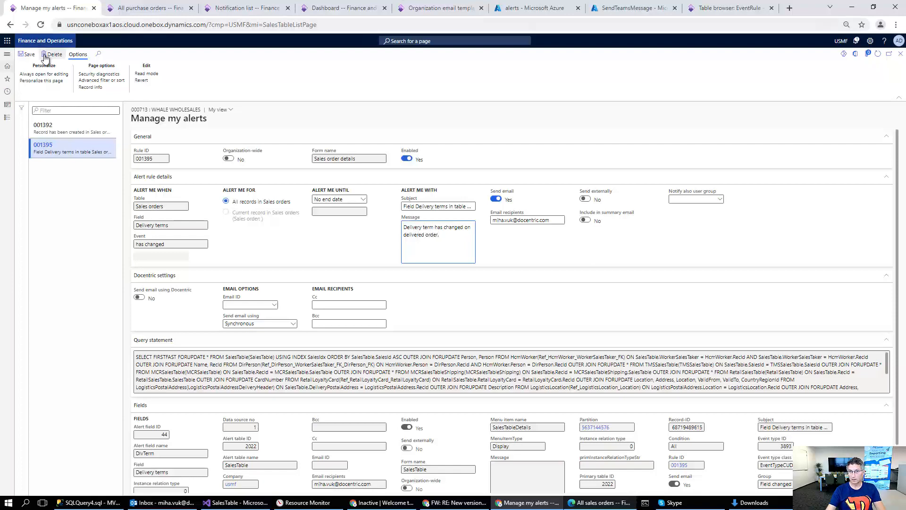
pyautogui.click(901, 53)
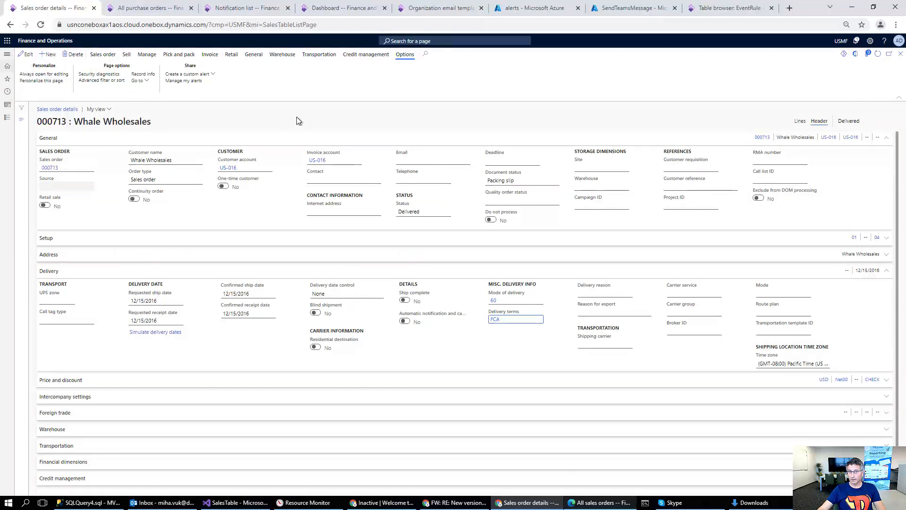
# Step: Reload the all sales orders list and open the header details of the delivered Whale Wholesales order
pyautogui.press('Escape')
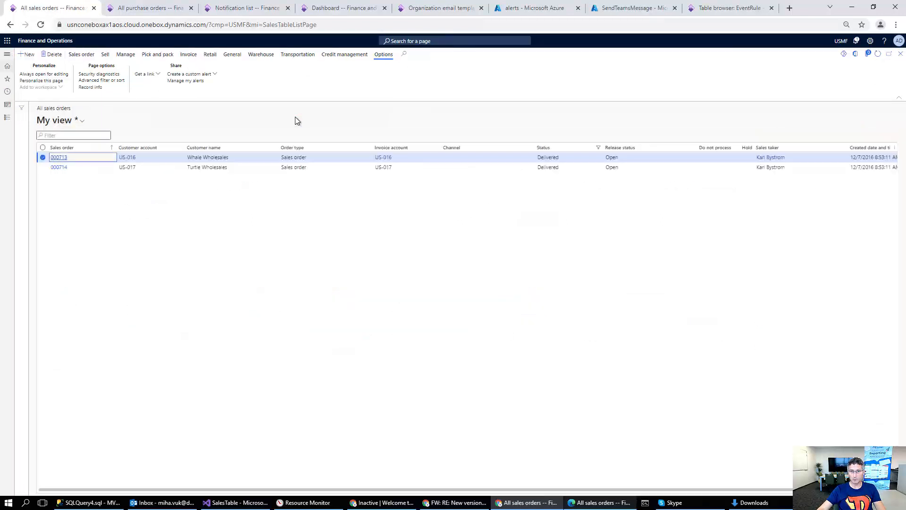
pyautogui.click(41, 25)
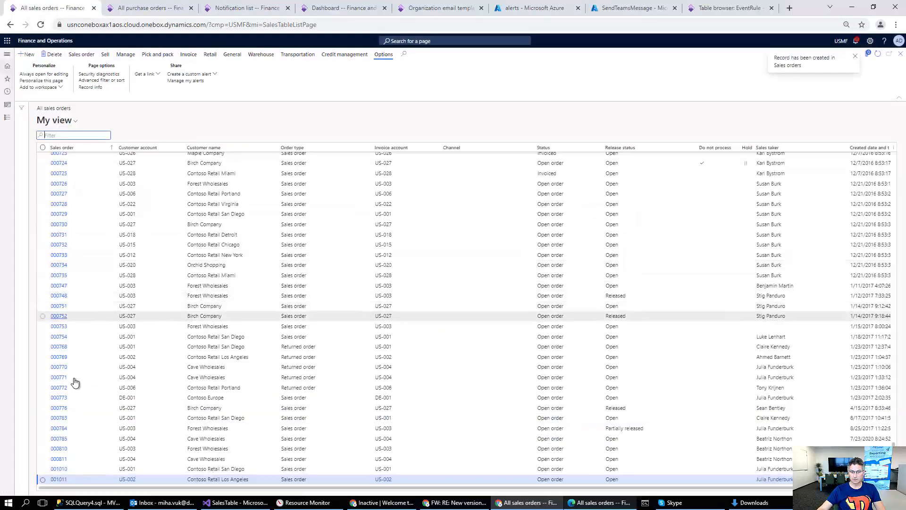
pyautogui.scroll(4, 83, 231)
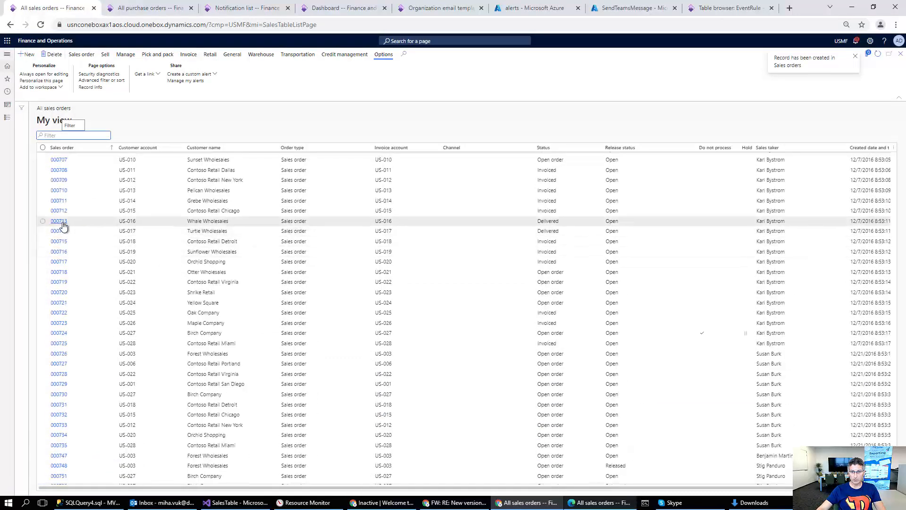
pyautogui.click(66, 222)
pyautogui.click(65, 223)
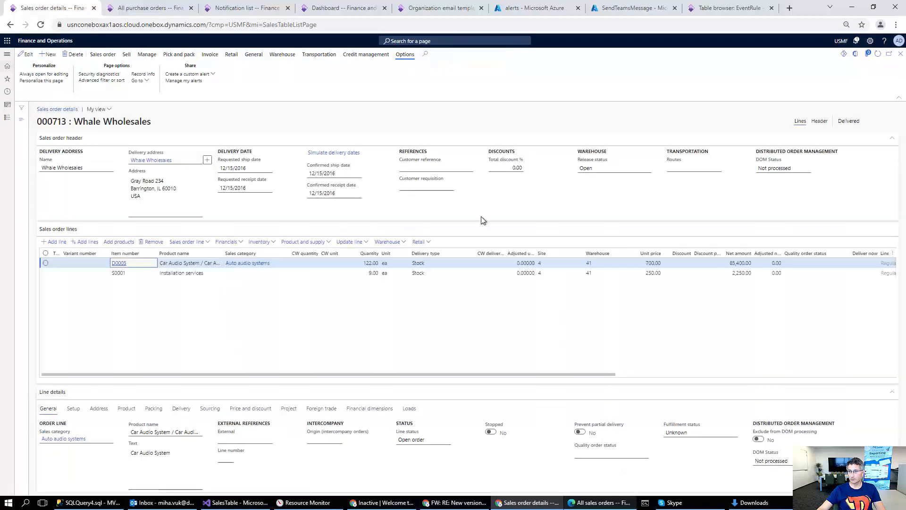
pyautogui.click(819, 122)
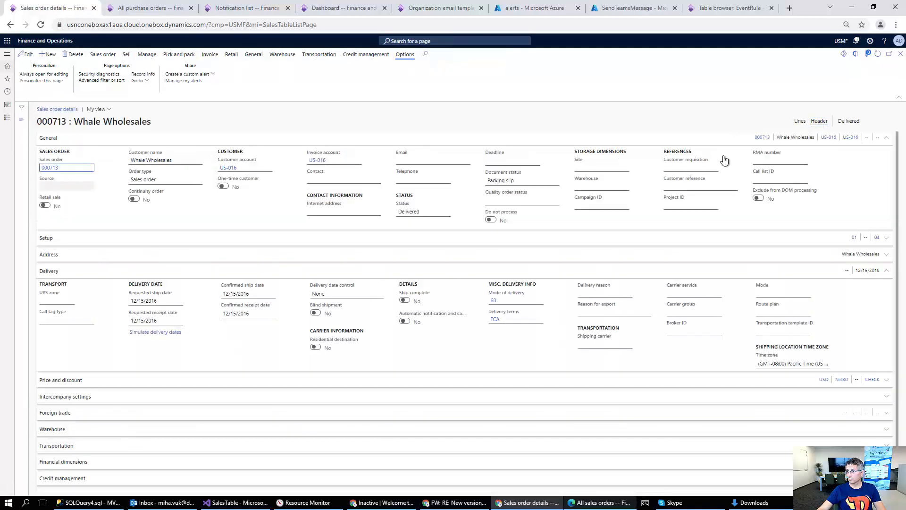
# Step: Change the Delivery terms of the Whale Wholesales order to FOB
pyautogui.click(538, 318)
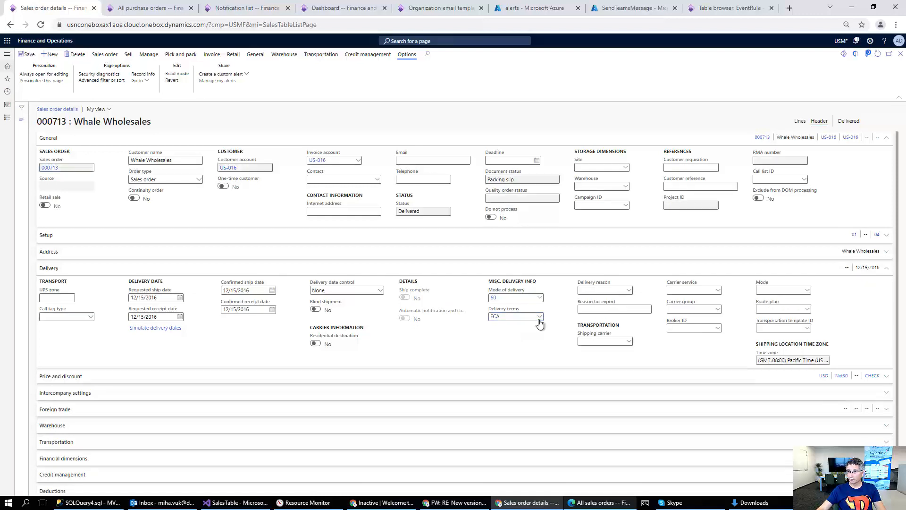
pyautogui.click(539, 321)
pyautogui.click(510, 387)
# Step: Set the Delivery terms of the invoiced Orchid Shopping order to FCA, allowing the modification, and return to the sales orders list
pyautogui.click(22, 120)
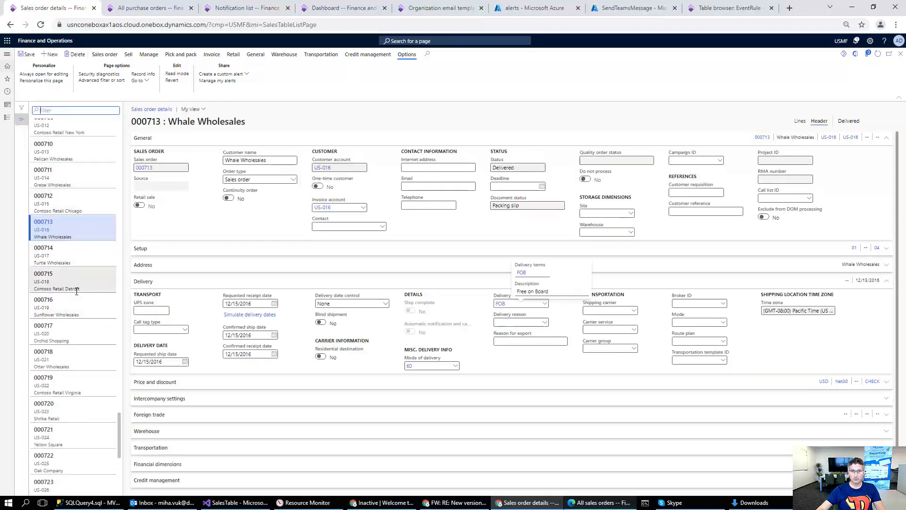
pyautogui.scroll(-1, 75, 292)
pyautogui.click(79, 321)
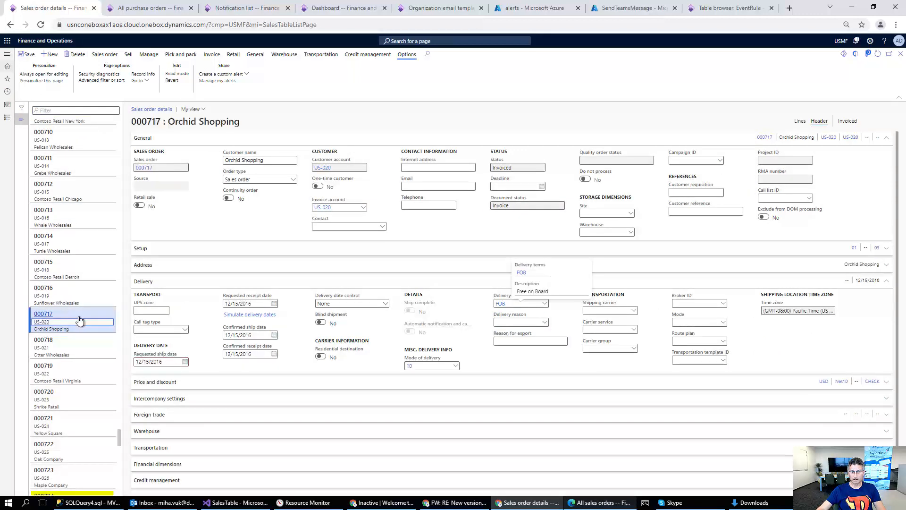
pyautogui.click(545, 303)
pyautogui.click(520, 364)
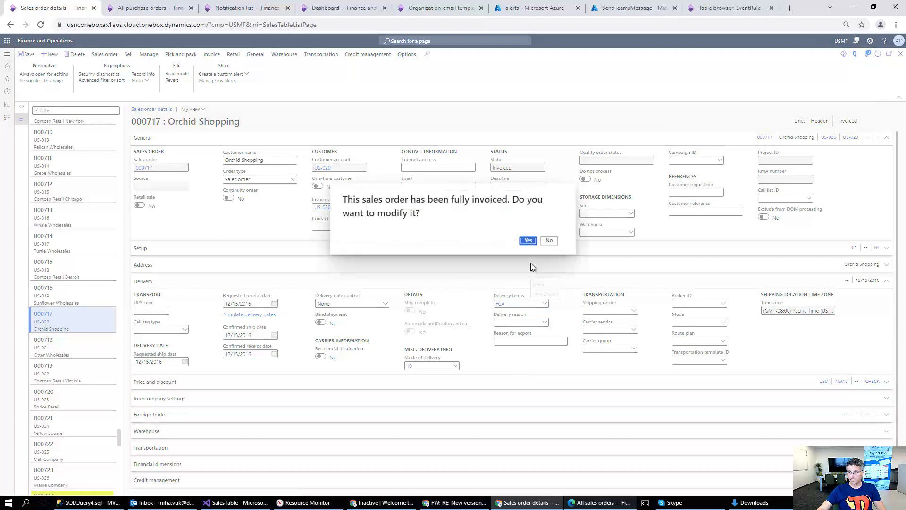
pyautogui.click(528, 241)
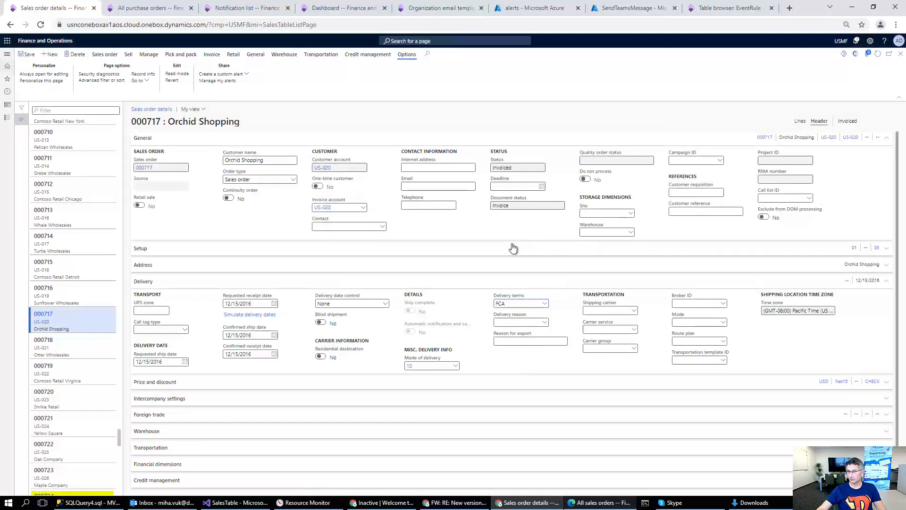
pyautogui.click(898, 55)
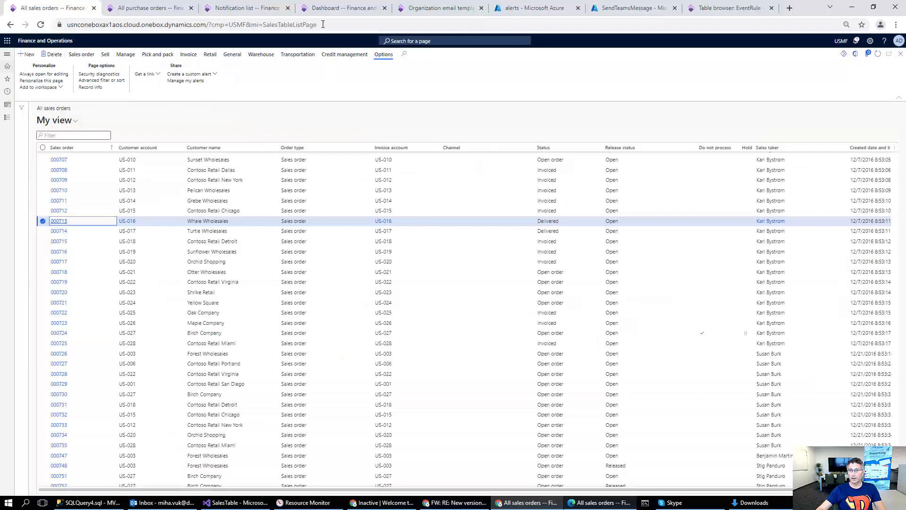
# Step: Find the Change based alerts job from the dashboard tab and run it
pyautogui.click(331, 8)
pyautogui.click(395, 40)
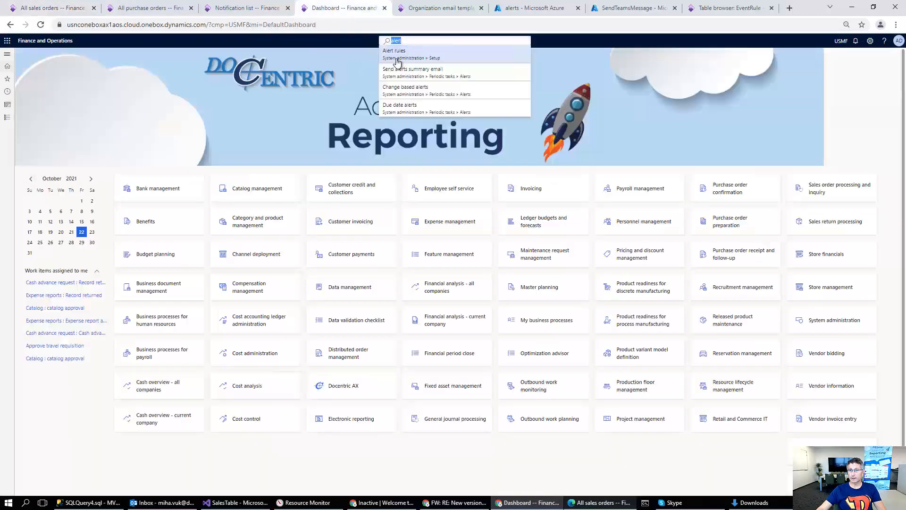
pyautogui.click(406, 91)
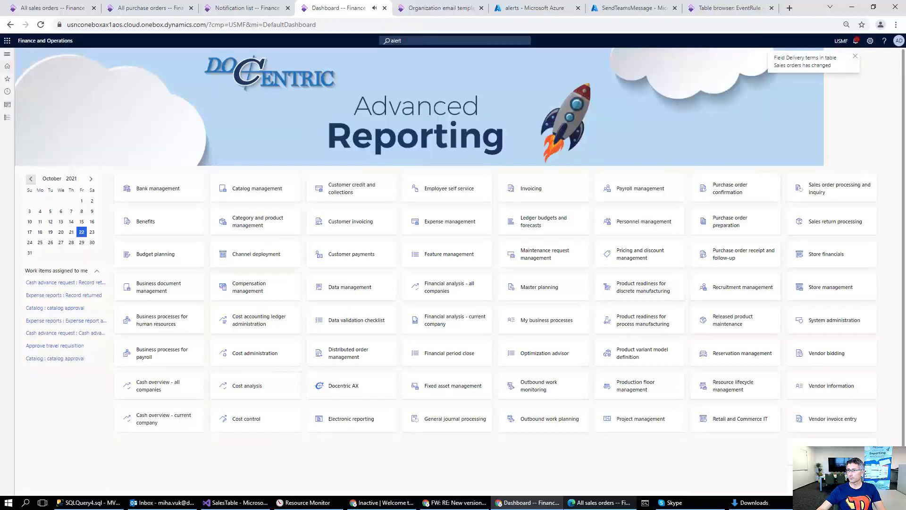
# Step: Open the notifications and dismiss the record-created alert and the EventJobCUD-run error
pyautogui.click(856, 40)
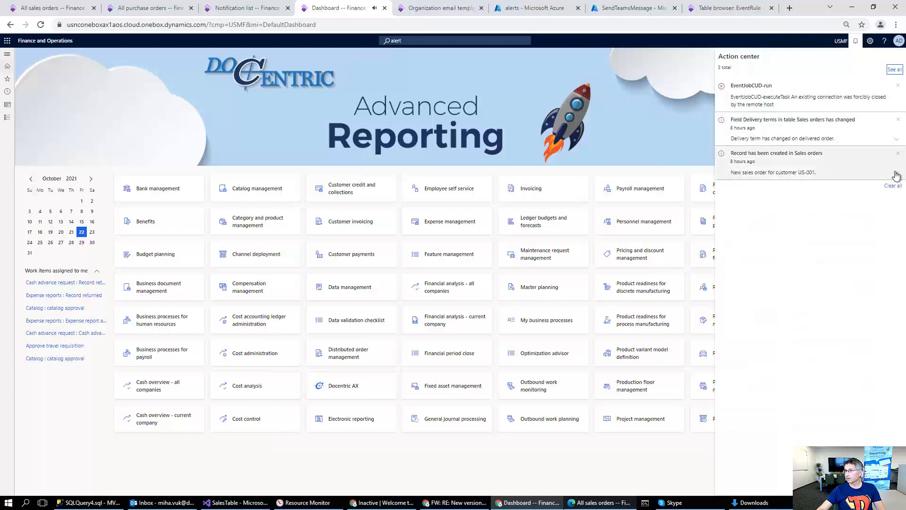
pyautogui.click(898, 155)
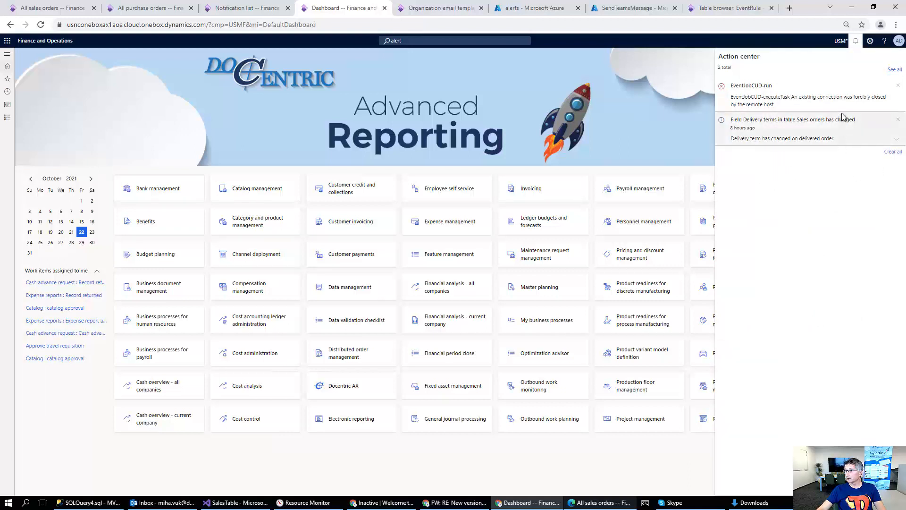
pyautogui.click(898, 86)
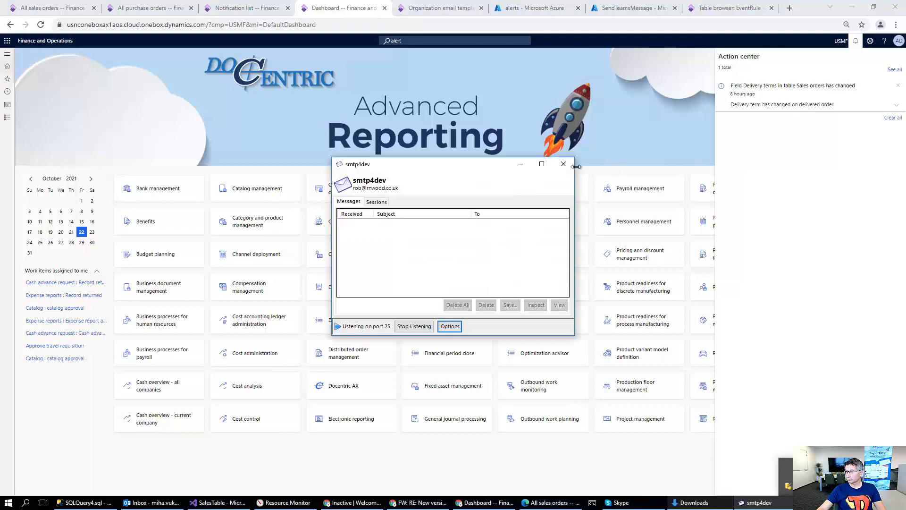
# Step: Check the smtp4dev window for received alert emails and close it
pyautogui.click(563, 165)
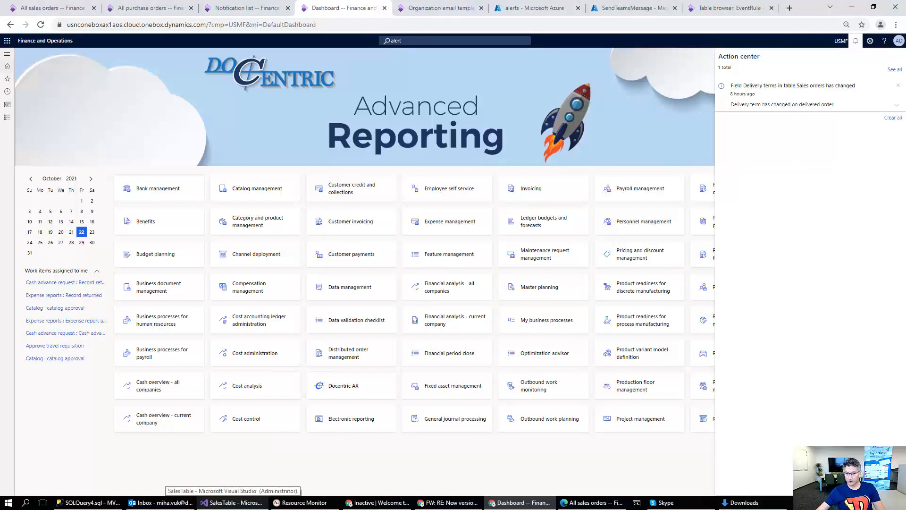
pyautogui.click(812, 502)
pyautogui.doubleClick(808, 486)
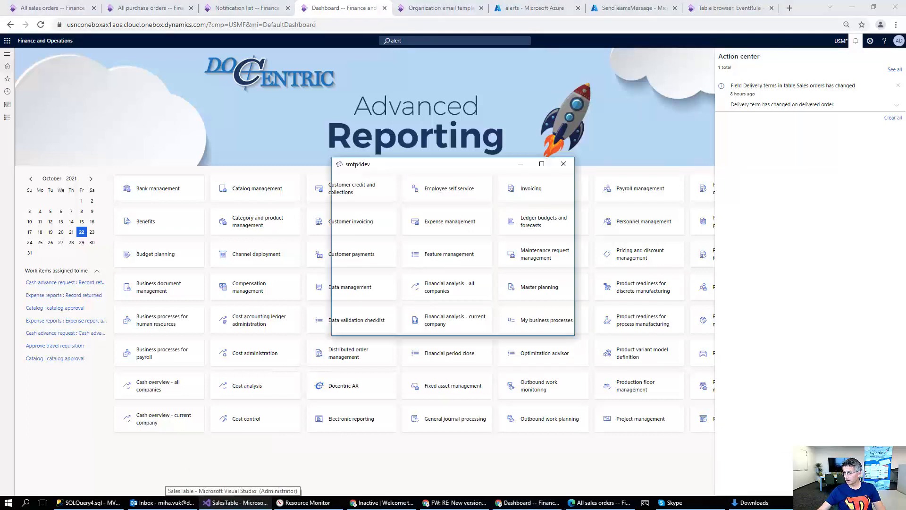
pyautogui.click(563, 163)
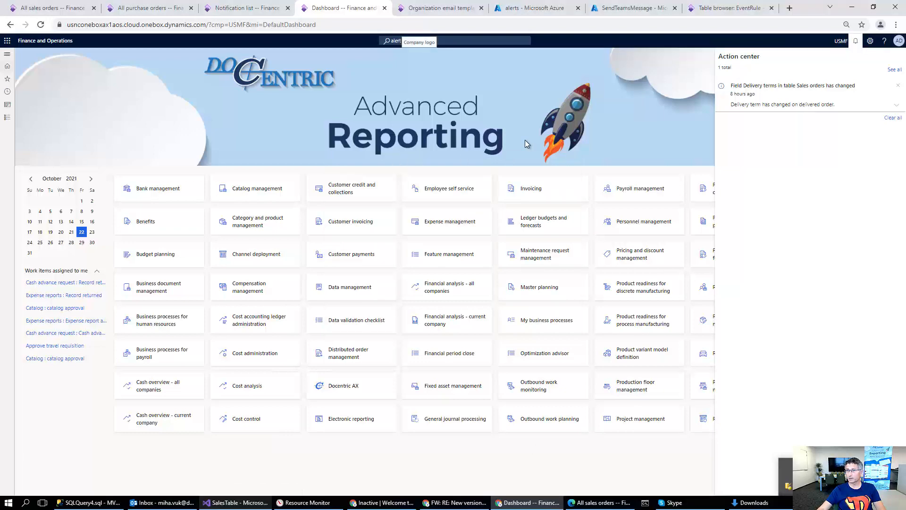
# Step: Set the Orchid Shopping order's Delivery terms to FAS and run the Change based alerts job again from the dashboard
pyautogui.click(53, 8)
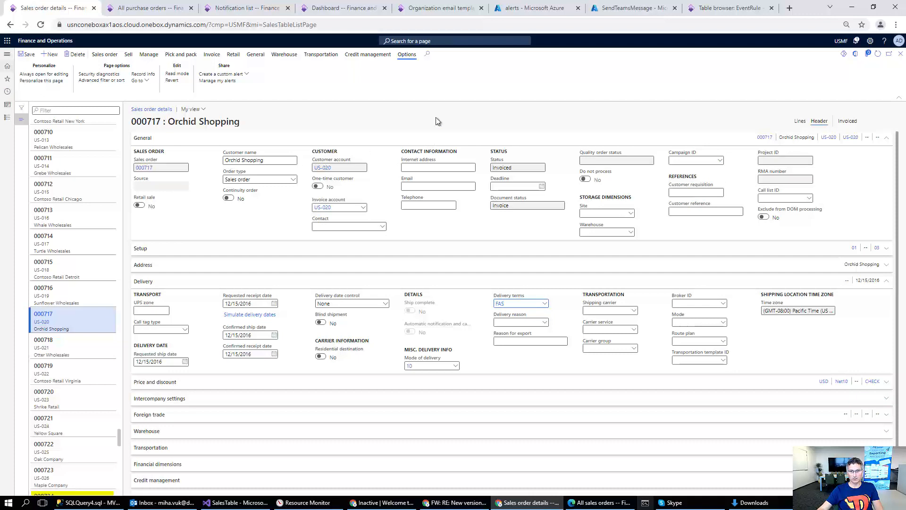
pyautogui.click(342, 9)
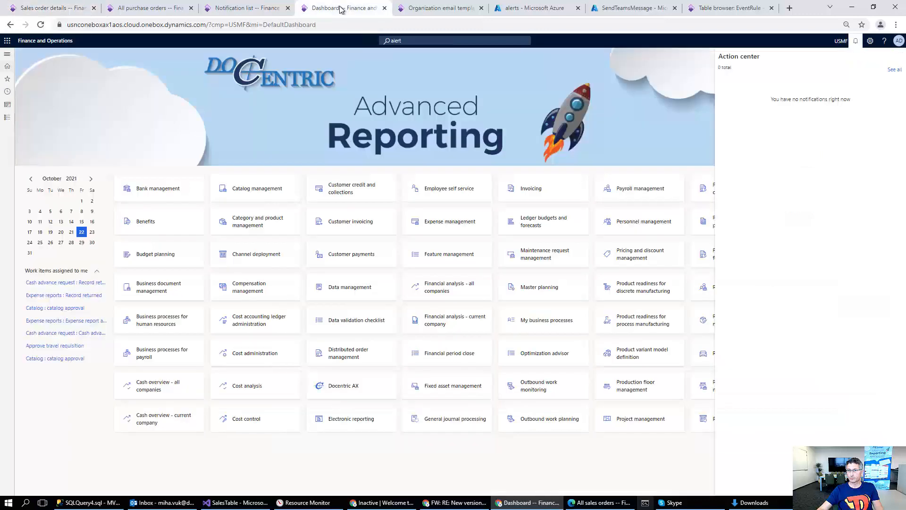
pyautogui.click(413, 42)
pyautogui.click(404, 89)
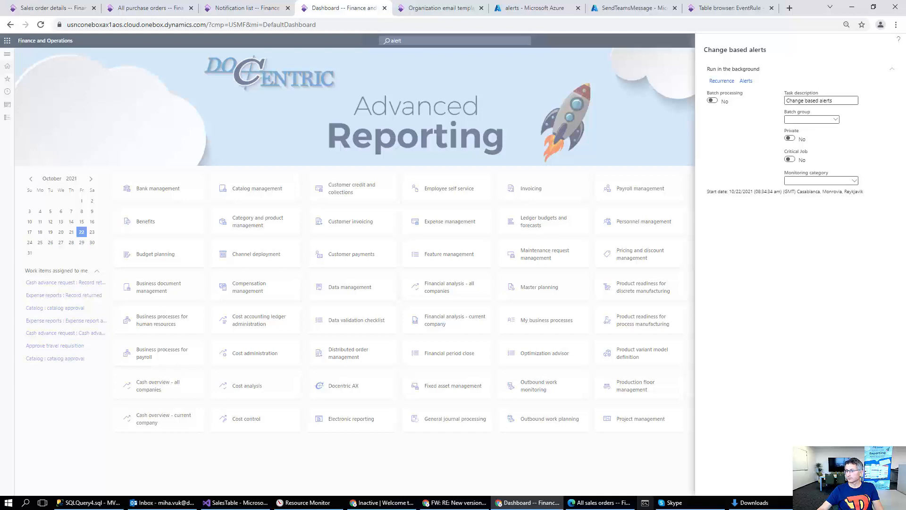
pyautogui.press('Escape')
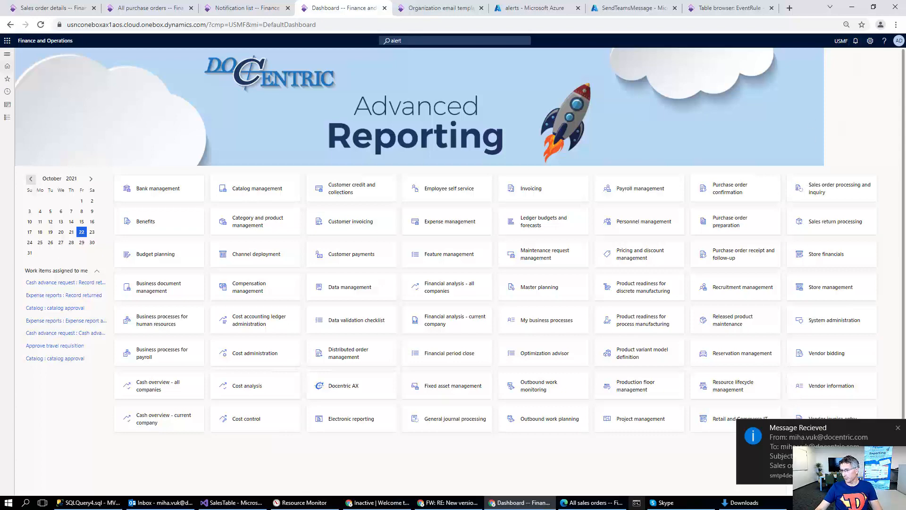
# Step: Open the received Delivery terms alert email and follow its link to the Whale Wholesales sales order
pyautogui.click(831, 472)
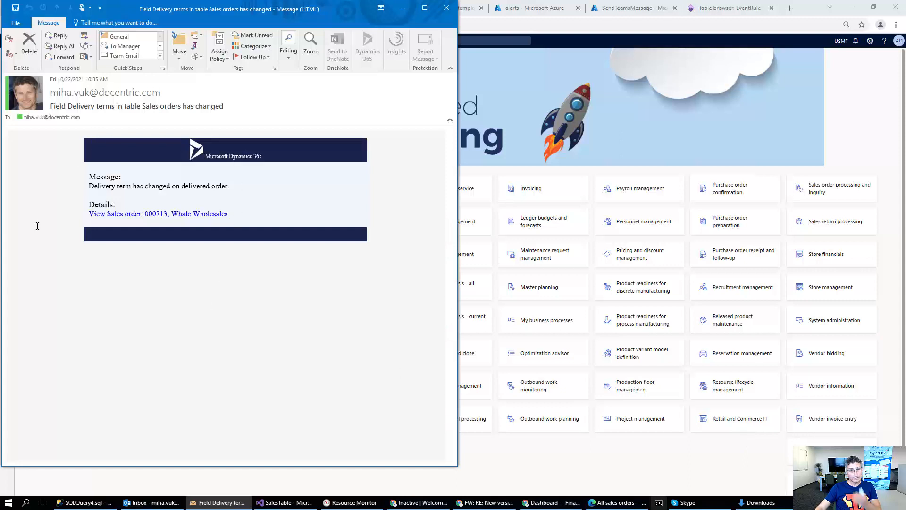
pyautogui.click(159, 218)
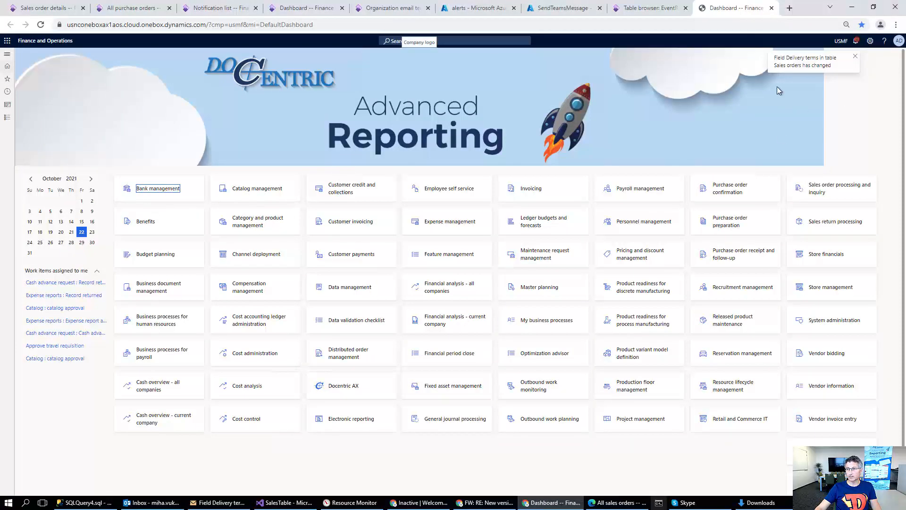
# Step: Review and clear all notifications on the dashboard opened from the email, and close that browser tab
pyautogui.click(856, 40)
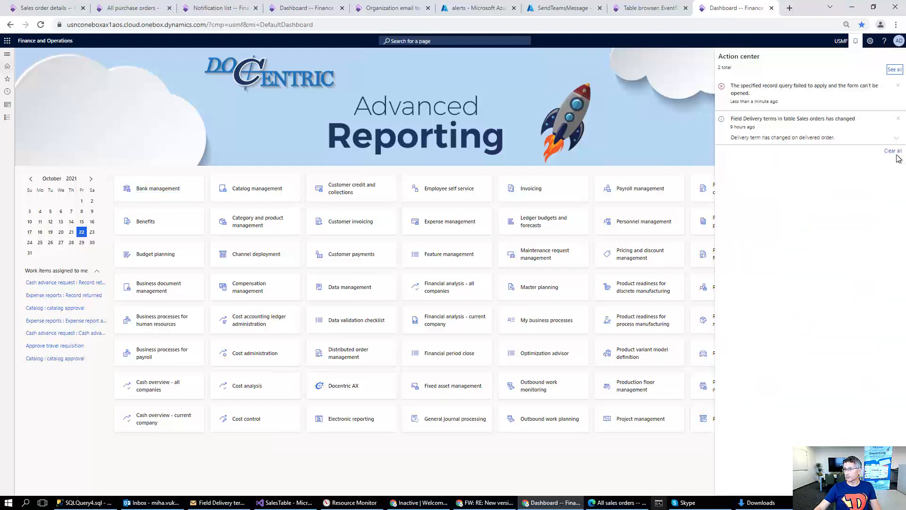
pyautogui.click(895, 152)
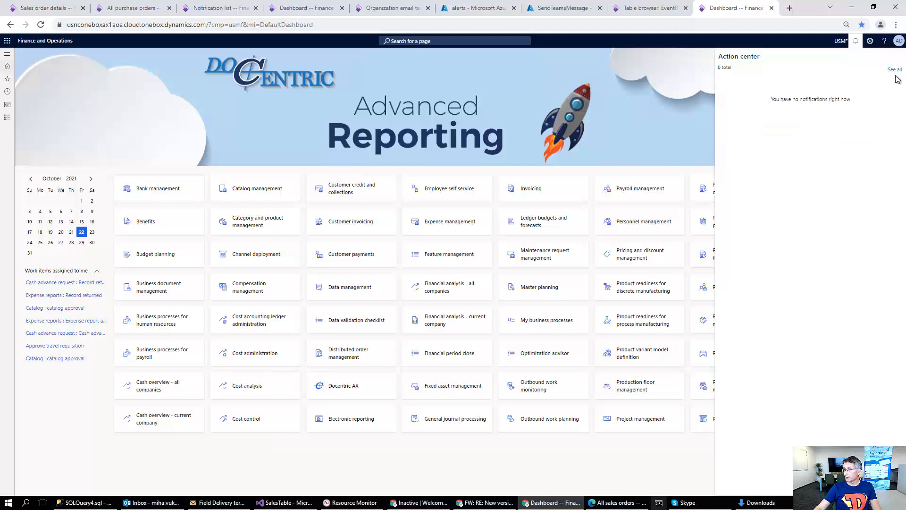
pyautogui.click(772, 7)
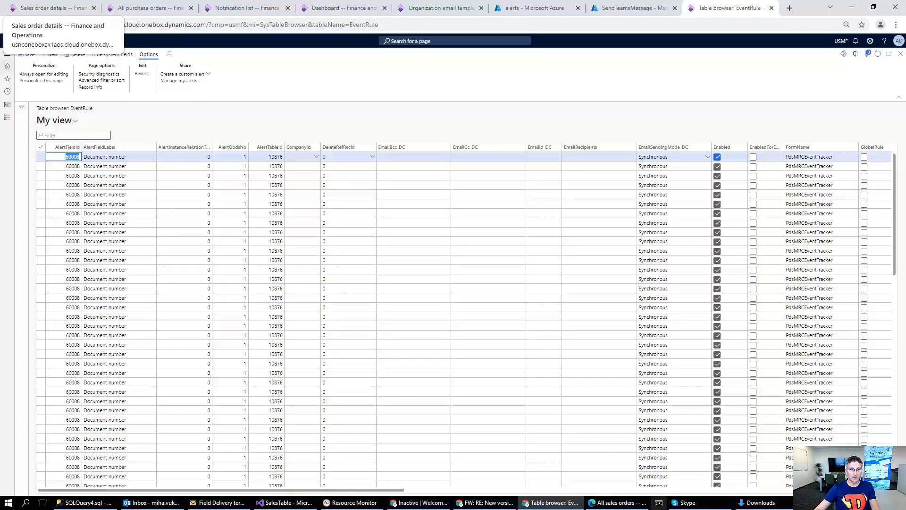
# Step: Start a custom alert rule from the All sales orders list and examine which tables and fields it offers
pyautogui.hotkey('ctrl', '1')
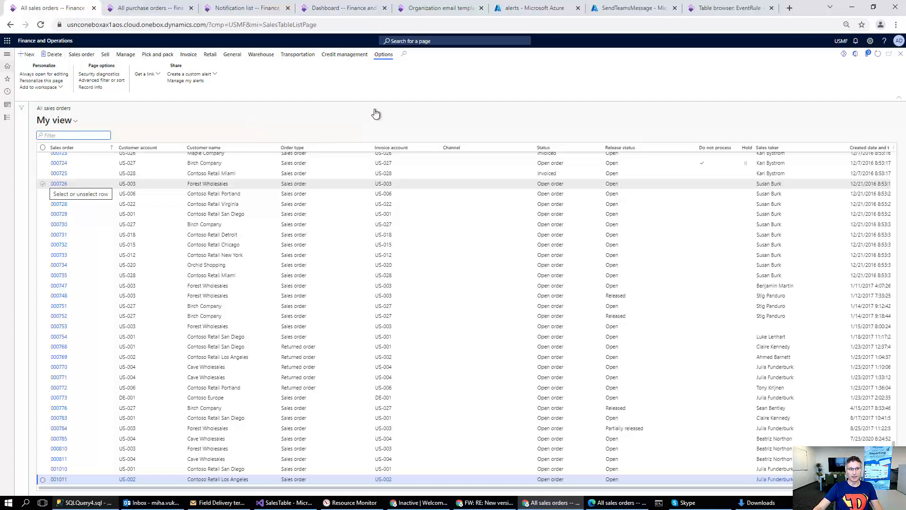
pyautogui.click(380, 55)
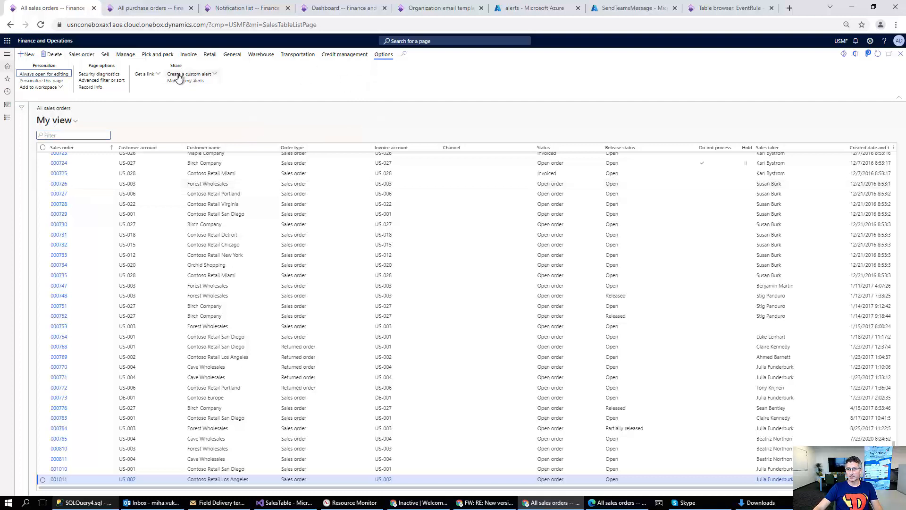
pyautogui.click(208, 74)
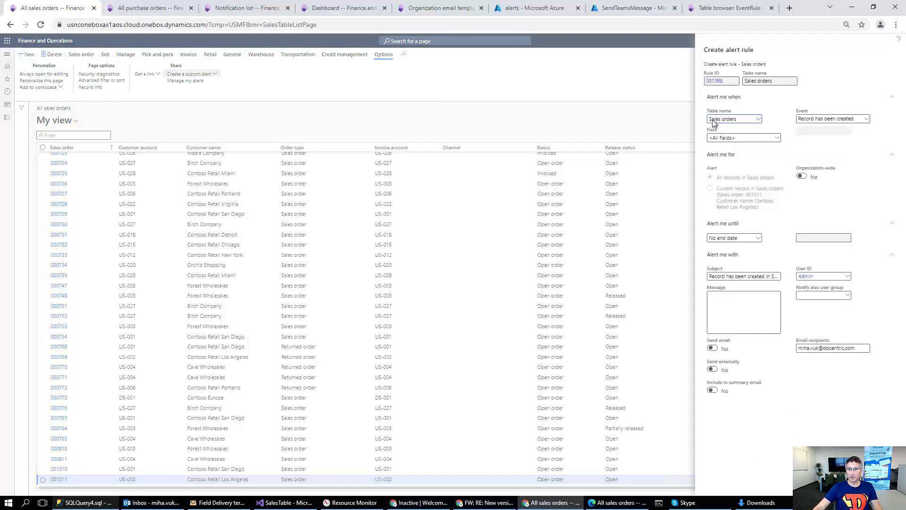
pyautogui.click(759, 122)
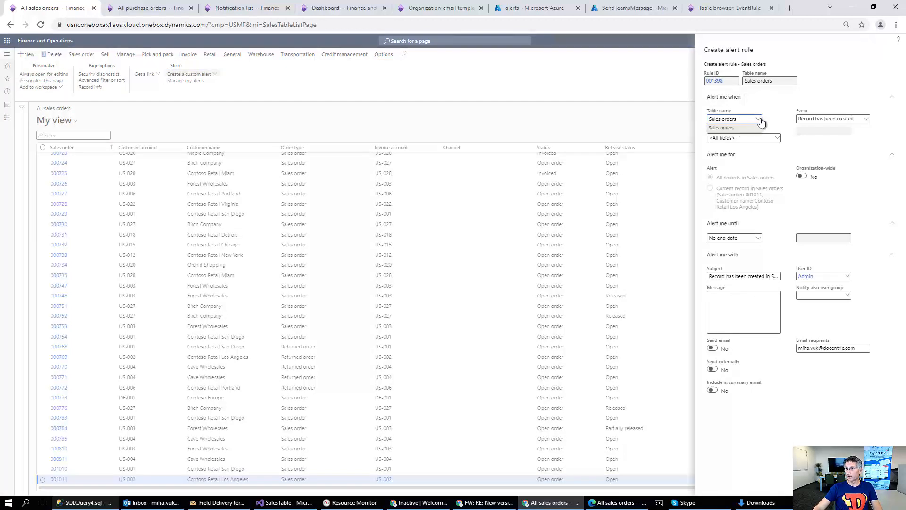
pyautogui.click(760, 118)
pyautogui.click(775, 140)
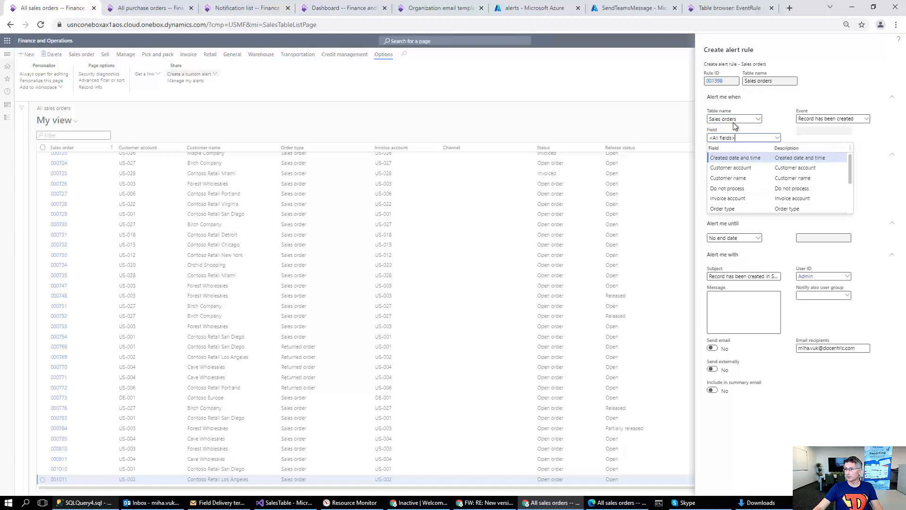
pyautogui.click(765, 108)
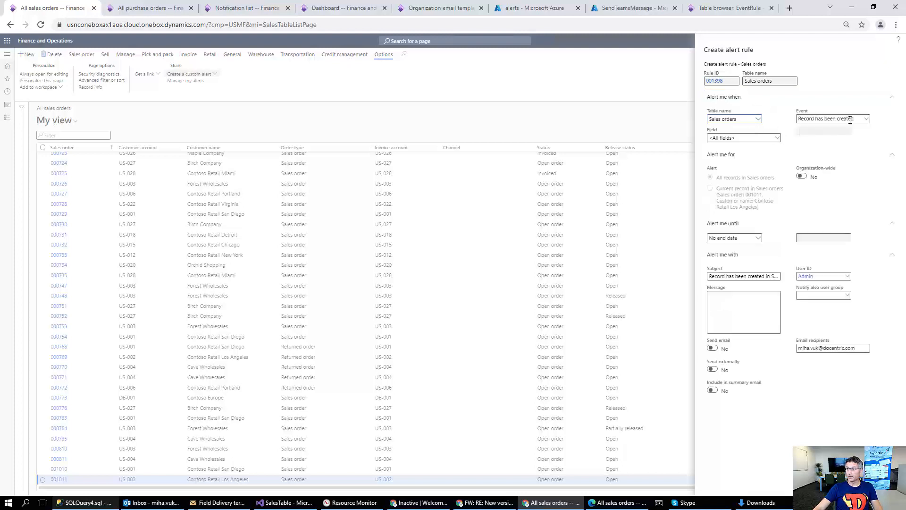
# Step: Compare the alert events offered for all fields and for Customer name, choosing "has changed", and close the rule dialog
pyautogui.click(866, 120)
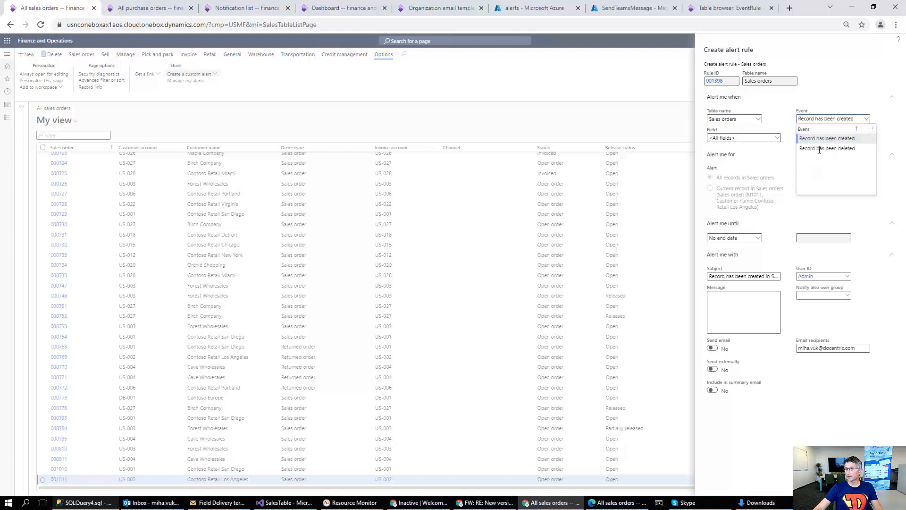
pyautogui.click(787, 122)
pyautogui.click(776, 138)
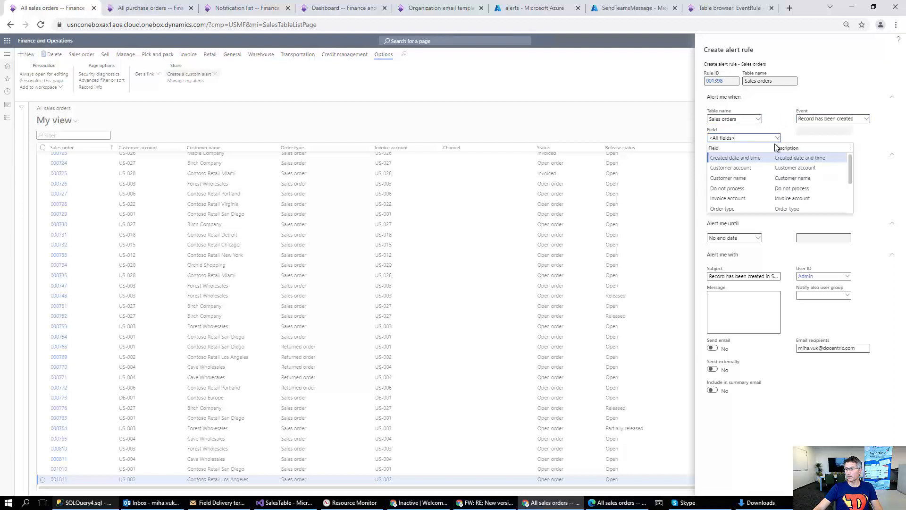
pyautogui.click(738, 178)
pyautogui.click(866, 118)
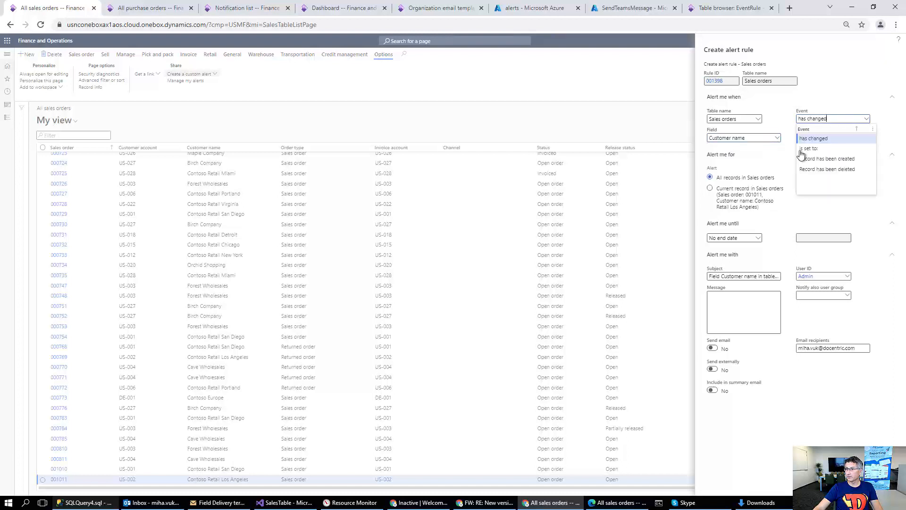
pyautogui.click(813, 137)
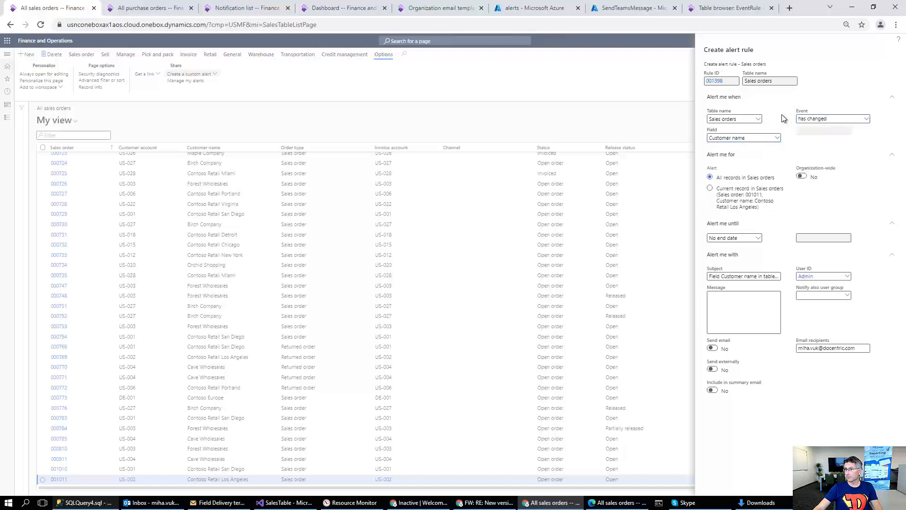
pyautogui.click(812, 487)
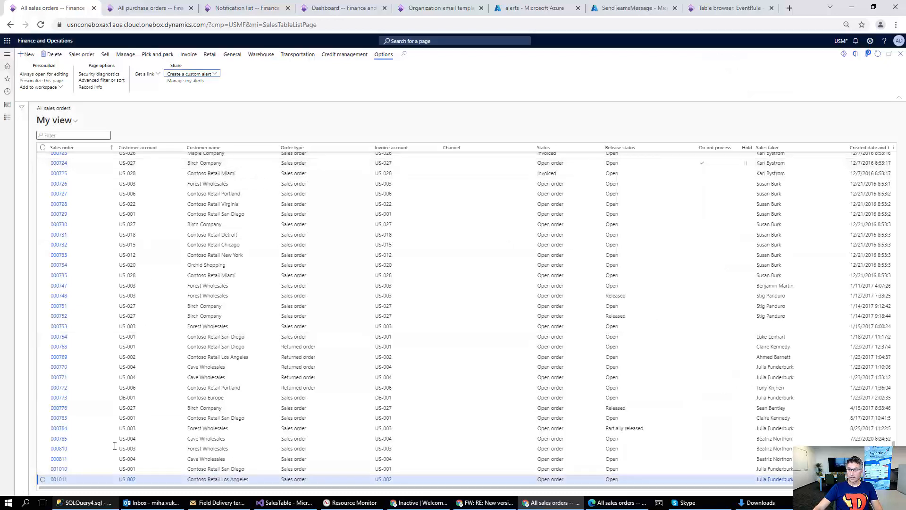
# Step: Open the Contoso Europe sales order and examine the tables offered when creating a custom alert from its details page
pyautogui.click(55, 401)
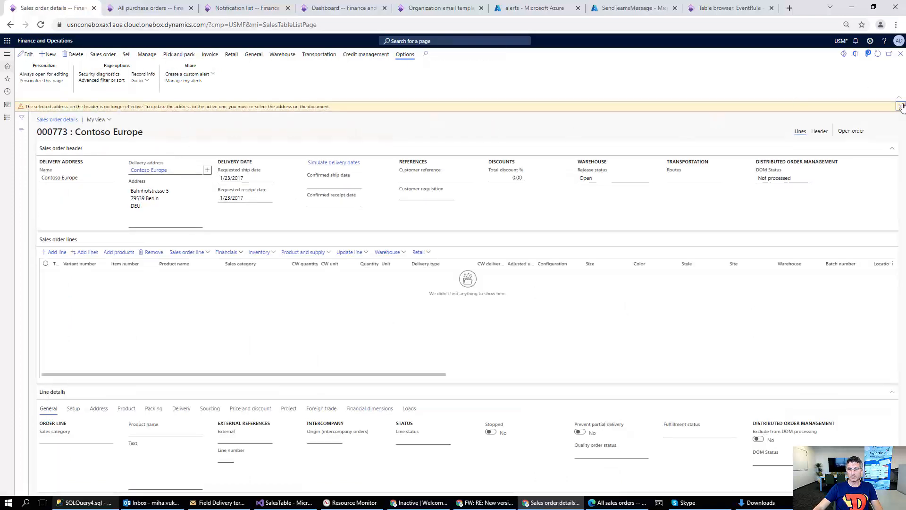
pyautogui.click(901, 107)
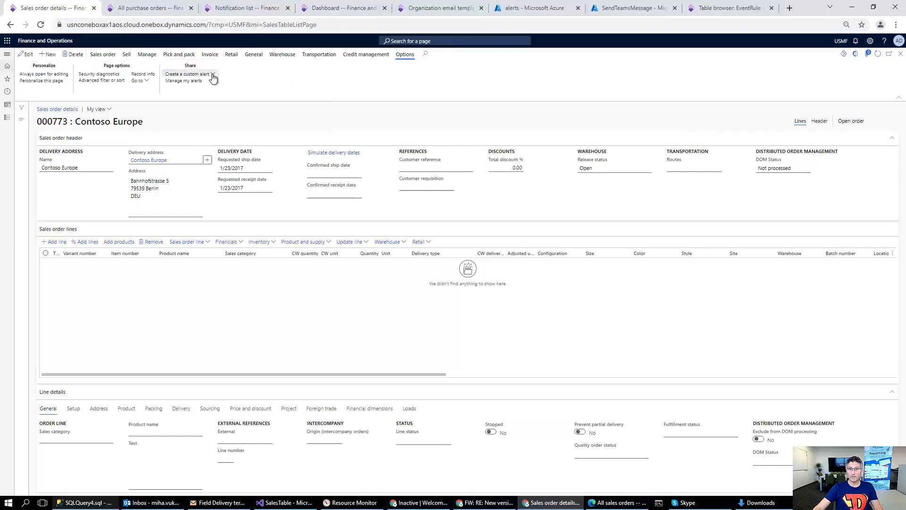
pyautogui.click(212, 75)
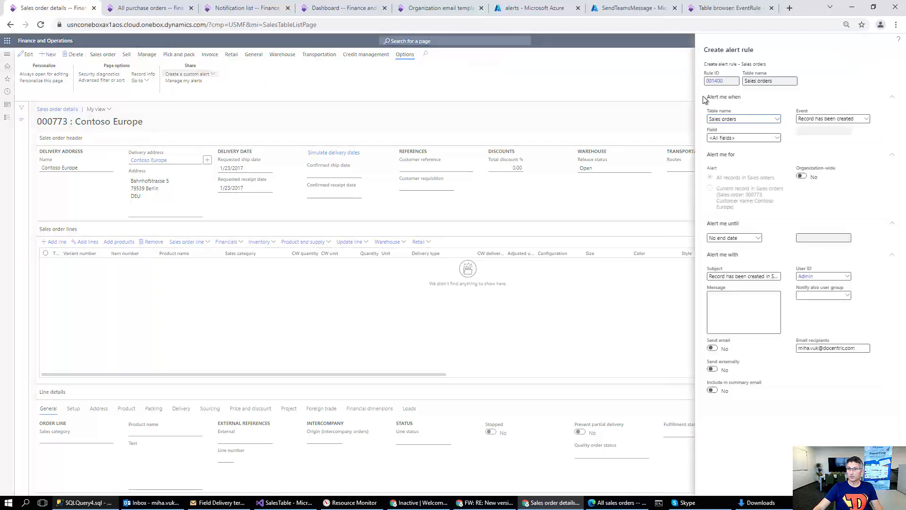
pyautogui.click(778, 122)
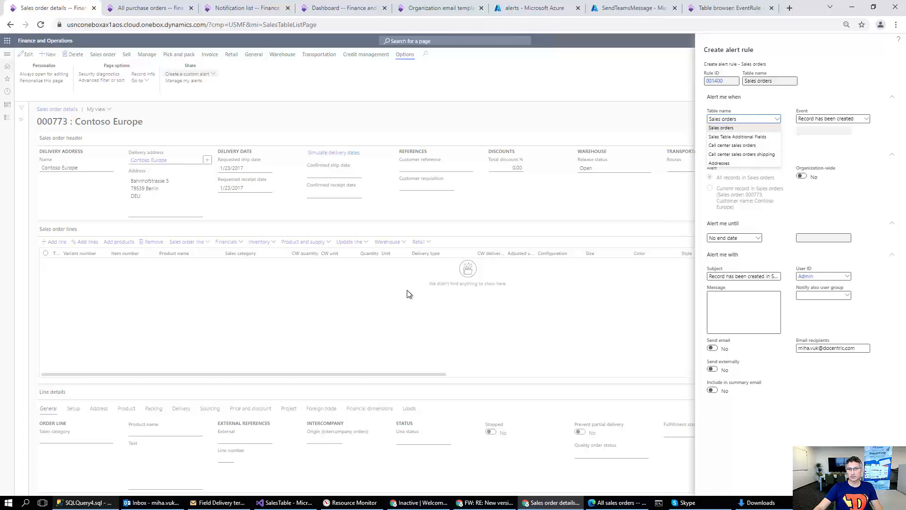
# Step: Switch to Visual Studio and examine the reference data sources under SalesTable in the SalesTable form
pyautogui.click(272, 503)
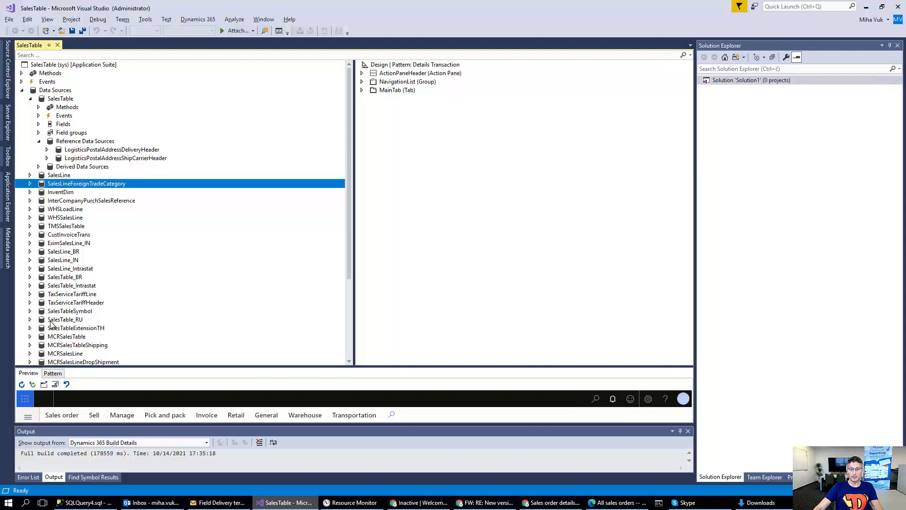
pyautogui.click(81, 150)
pyautogui.click(79, 159)
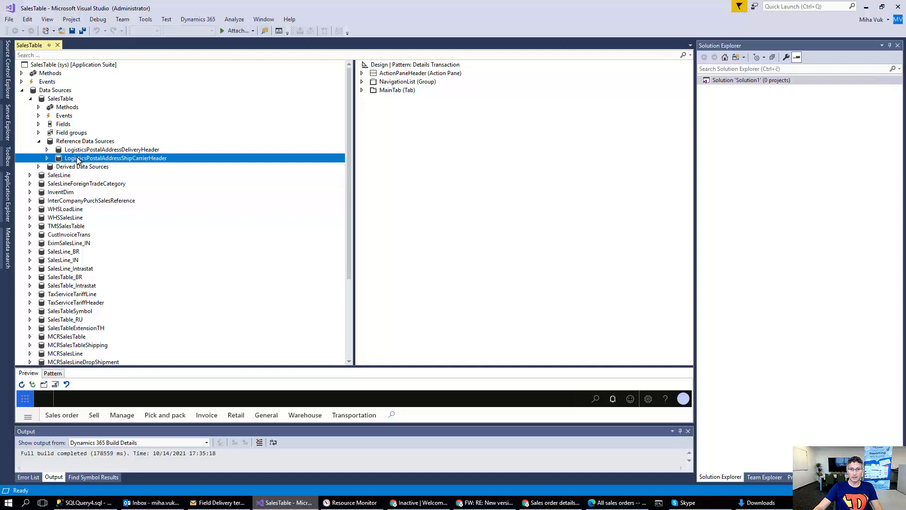
# Step: Return to the browser, close the alert rule dialog and go back to the All sales orders list
pyautogui.hotkey('alt', 'Tab')
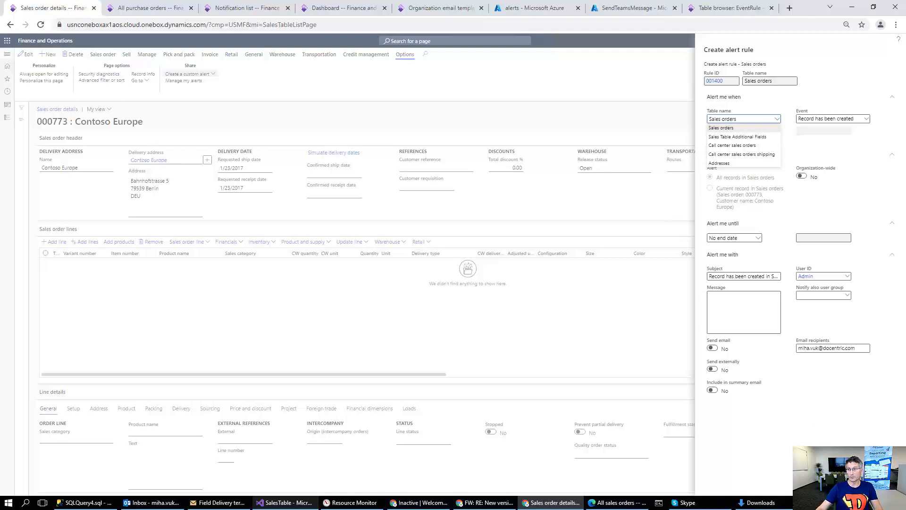
pyautogui.click(881, 485)
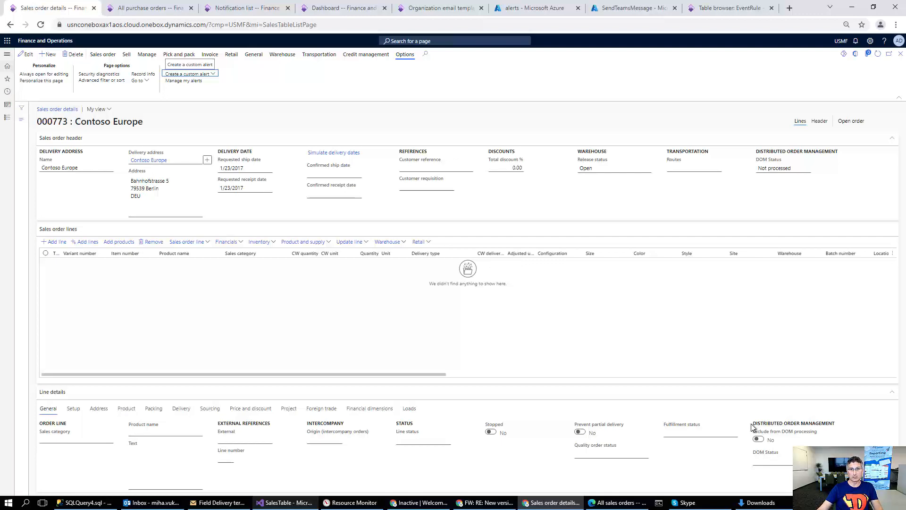
pyautogui.click(405, 125)
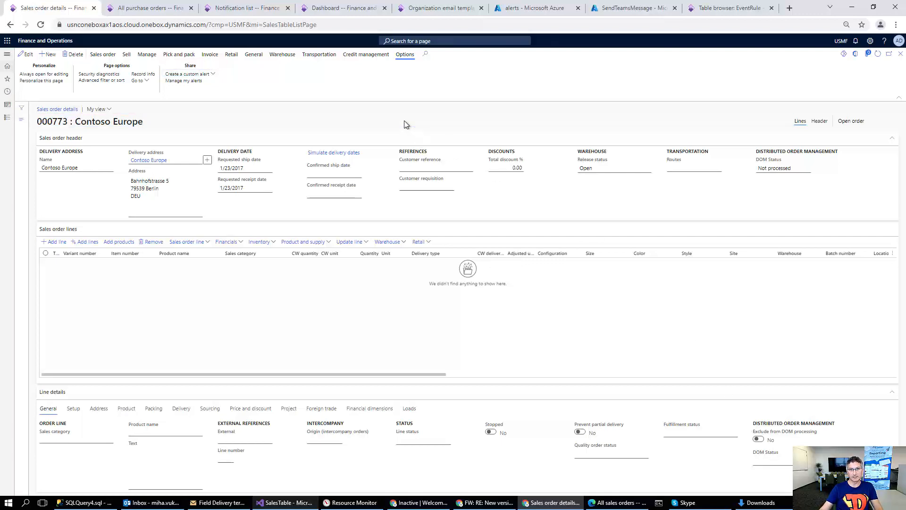
pyautogui.press('Escape')
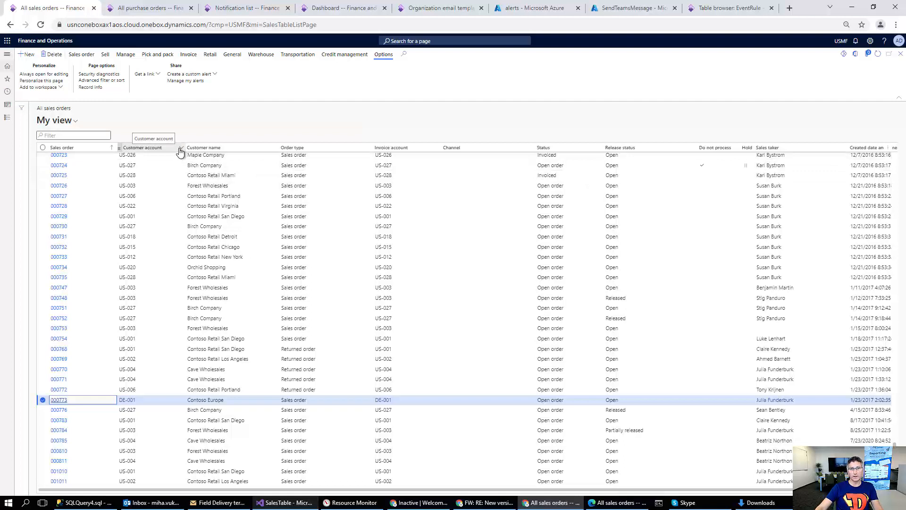
# Step: Filter the sales orders by Contoso Retail San Diego's exact customer account and start a custom alert rule on the filtered list
pyautogui.click(180, 149)
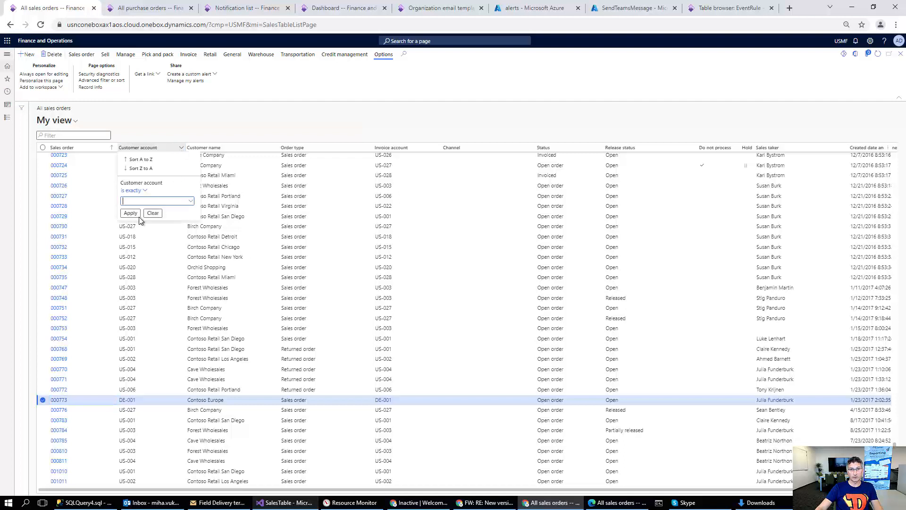
pyautogui.write('ŽUS')
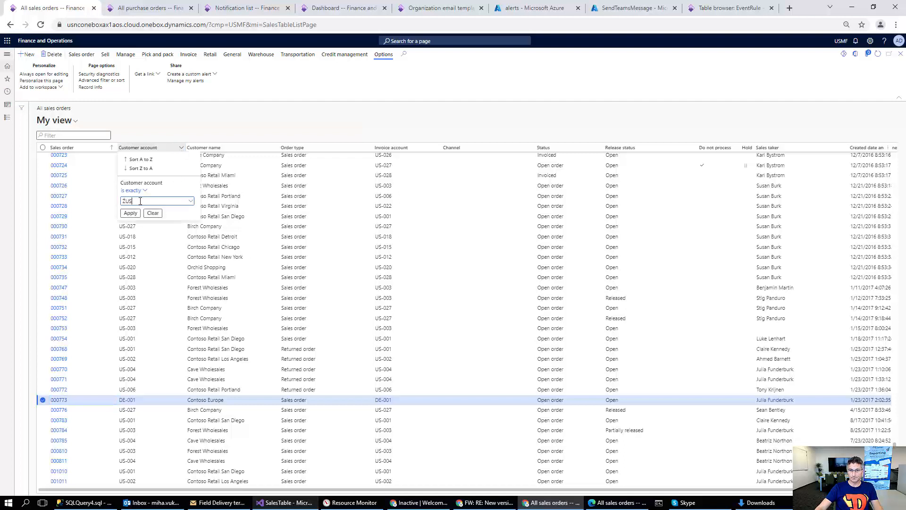
pyautogui.write('-001')
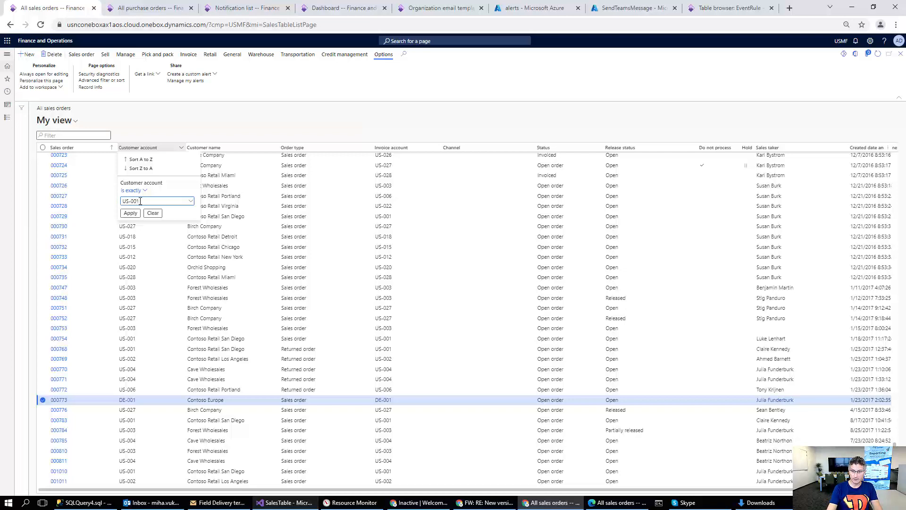
pyautogui.click(130, 213)
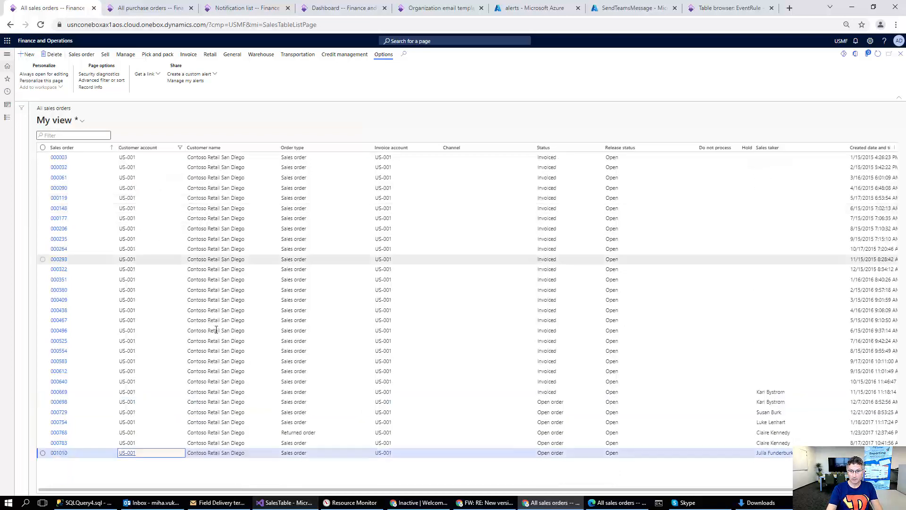
pyautogui.click(207, 75)
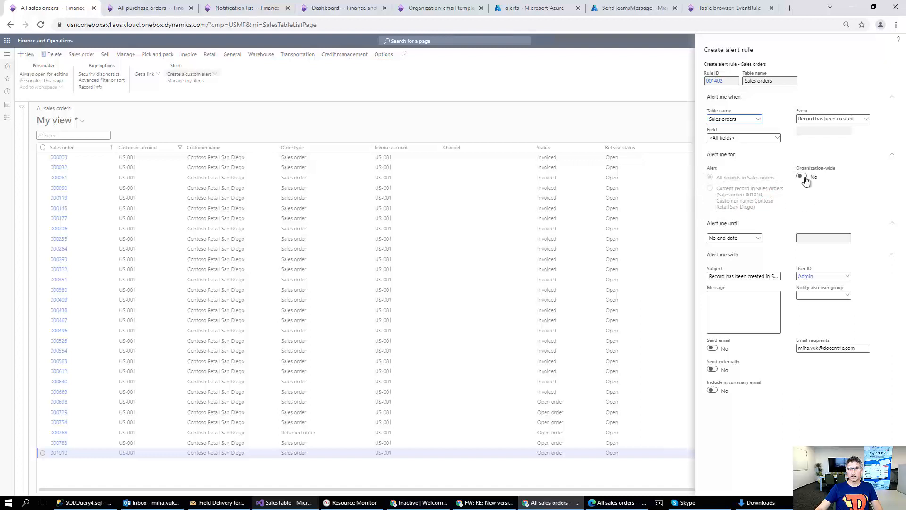
# Step: Try the End date option for the alert rule's duration and restore it to No end date
pyautogui.click(804, 180)
pyautogui.click(755, 239)
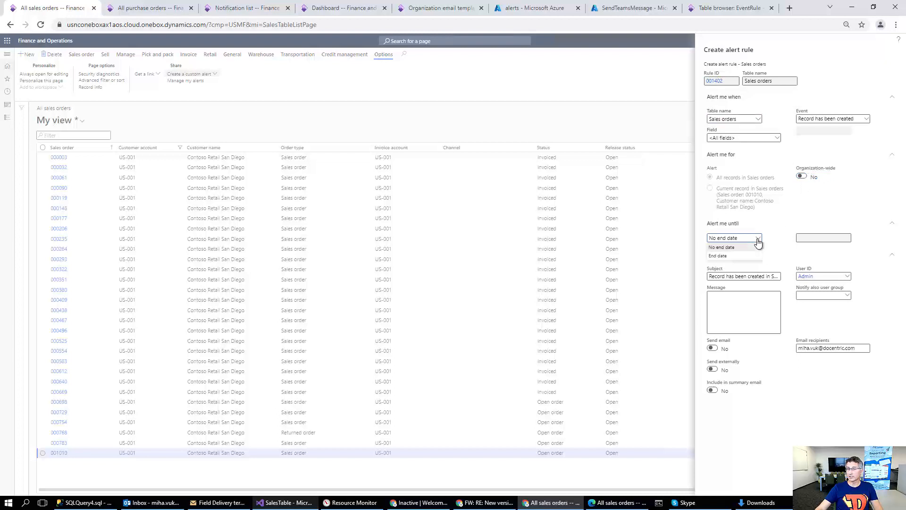
pyautogui.click(717, 256)
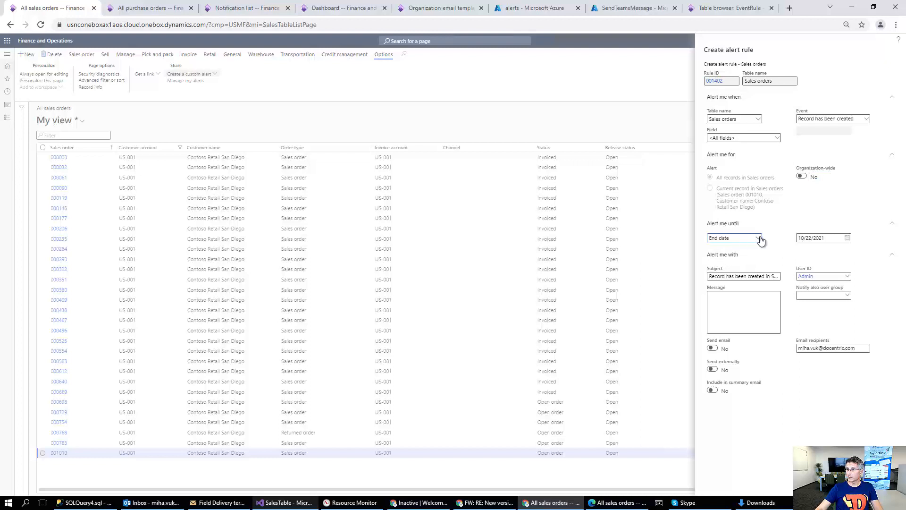
pyautogui.click(758, 238)
pyautogui.click(729, 247)
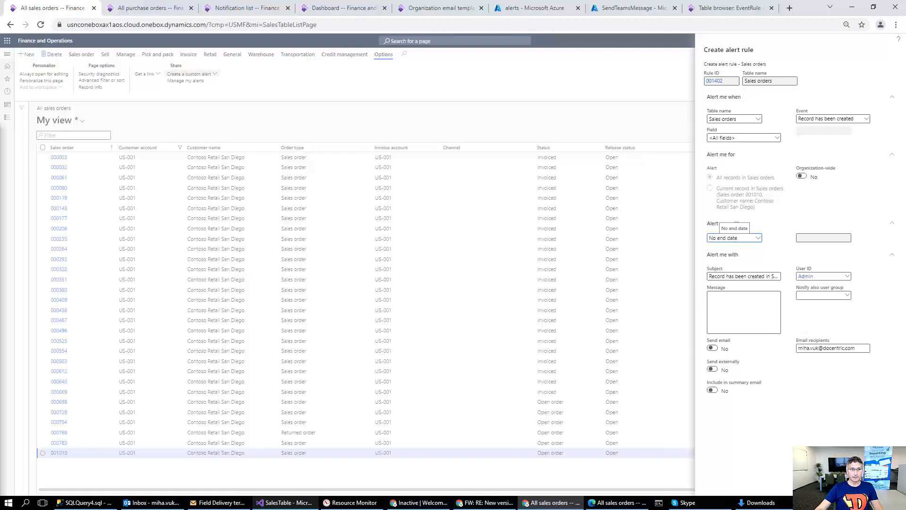
# Step: Enter a message announcing a new sales order for the filtered customer and finish the record-creation alert rule
pyautogui.click(721, 300)
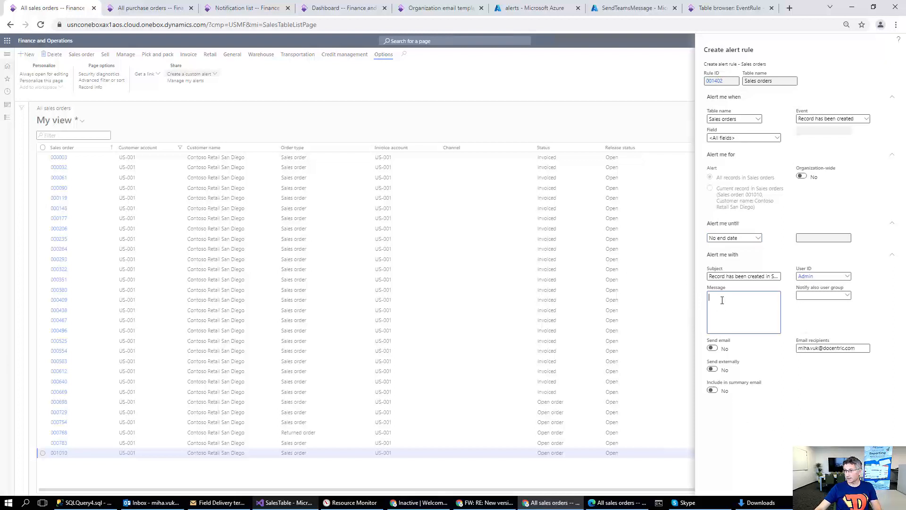
pyautogui.write('New sales order for customer US-001')
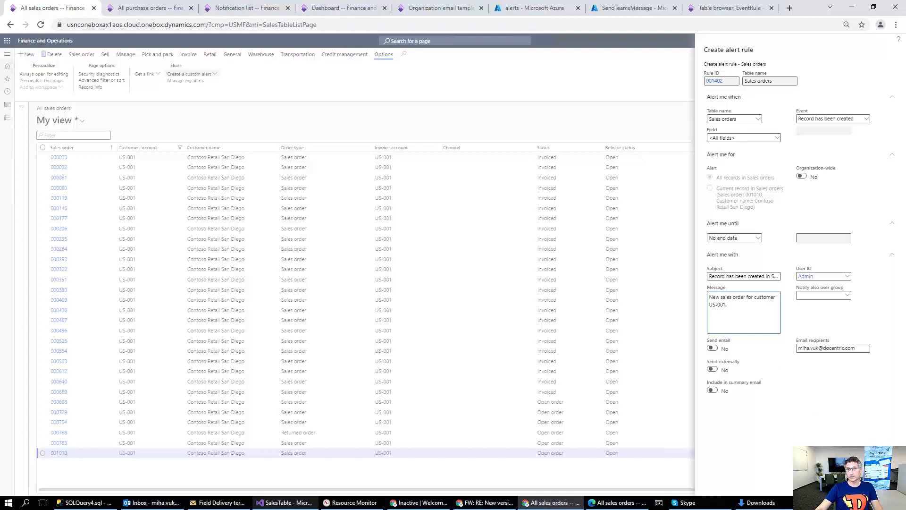
pyautogui.press('Escape')
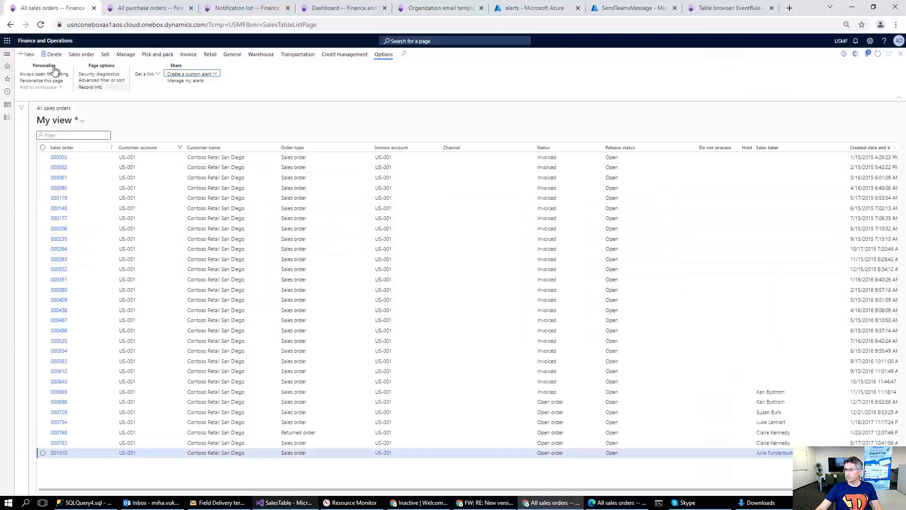
# Step: Create a new sales order for the customer Contoso Retail San Diego
pyautogui.click(29, 56)
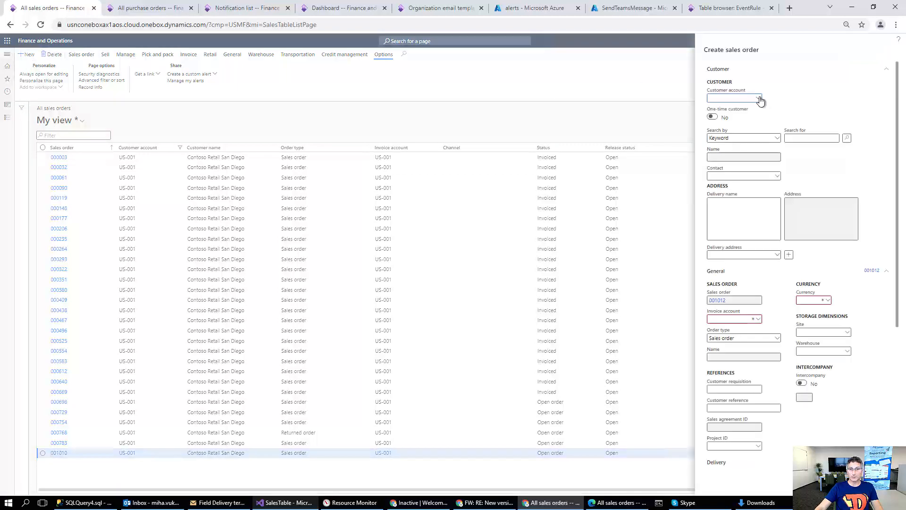
pyautogui.click(759, 99)
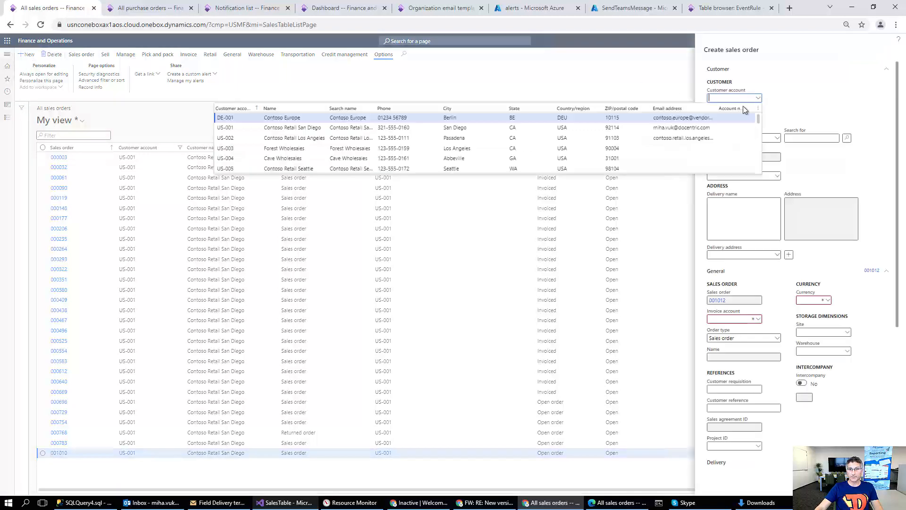
pyautogui.click(233, 129)
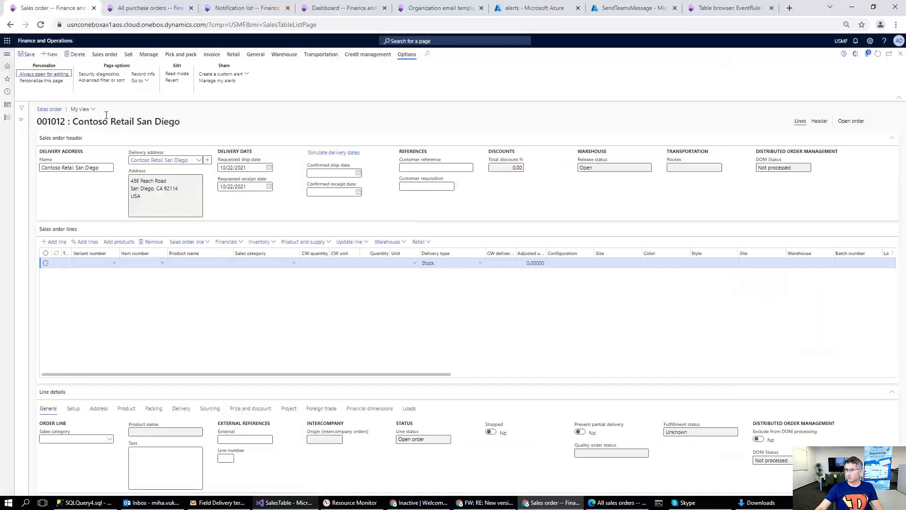
# Step: Create a new sales order for the customer Contoso Retail Los Angeles and return to the sales orders list
pyautogui.click(53, 54)
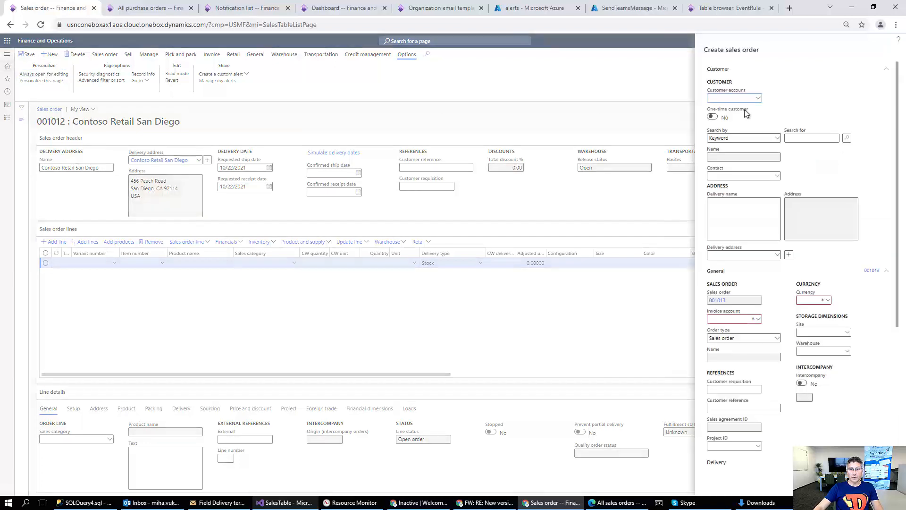
pyautogui.click(758, 99)
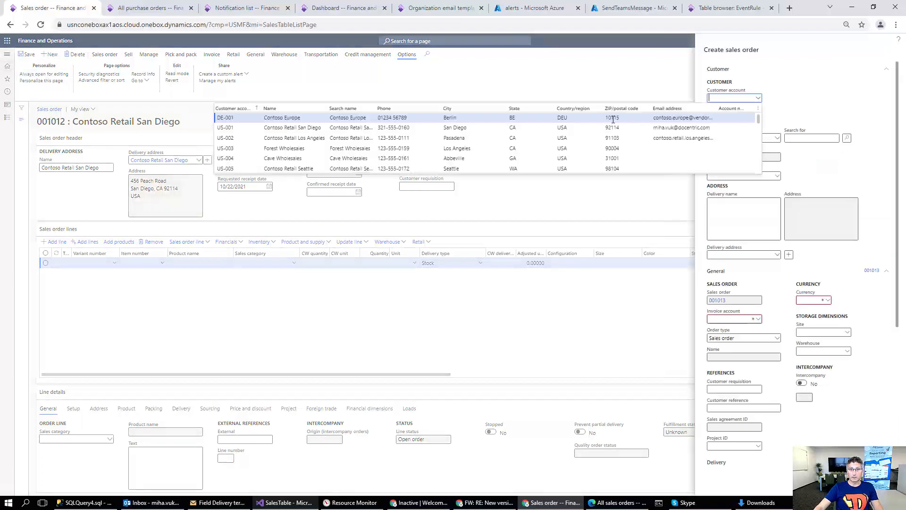
pyautogui.click(236, 137)
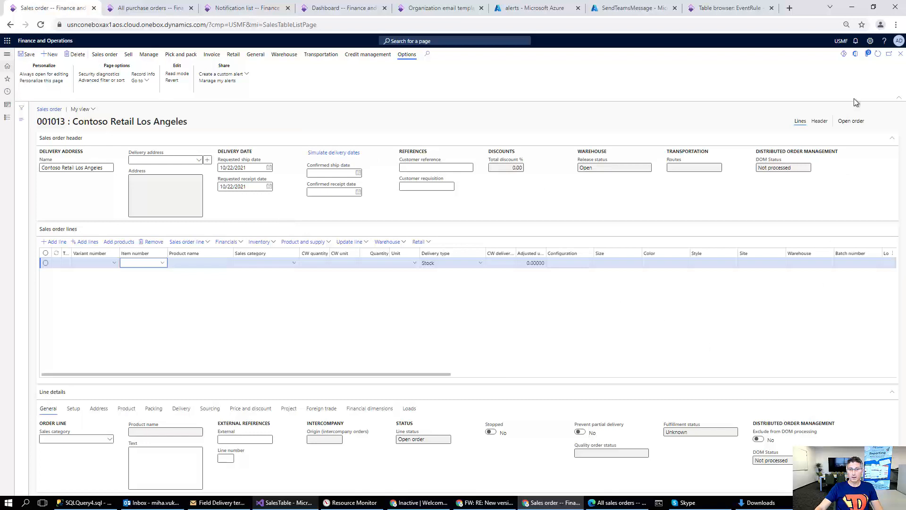
pyautogui.click(901, 55)
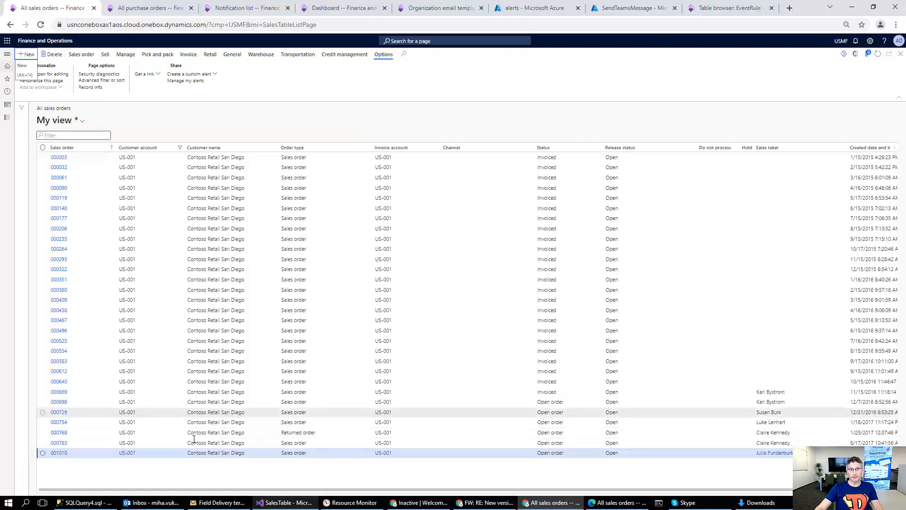
# Step: Switch to SQL Server Management Studio, rerun the query on the EVENTCUD table, and return to the browser
pyautogui.click(86, 501)
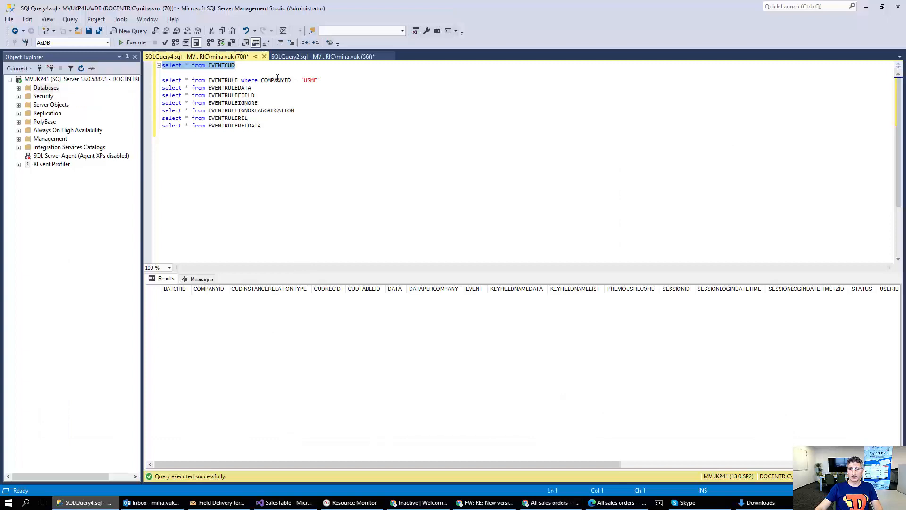
pyautogui.press('F5')
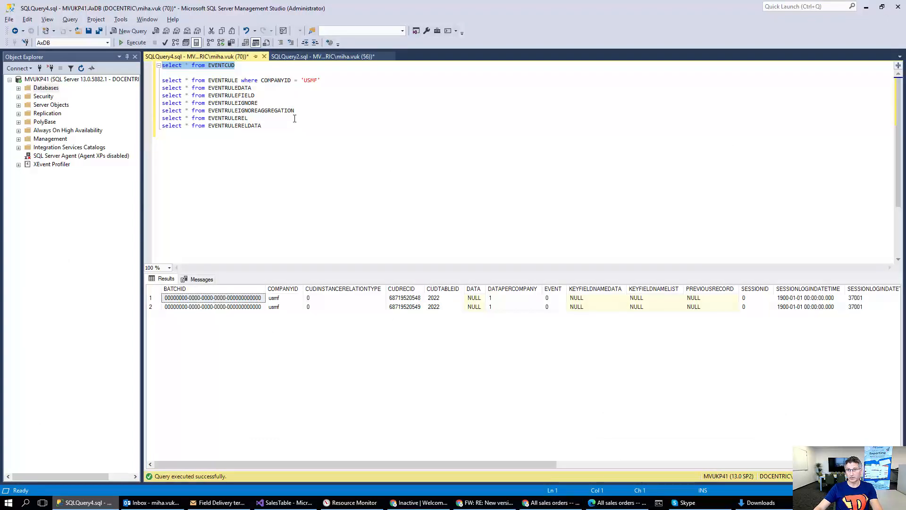
pyautogui.hotkey('alt', 'Tab')
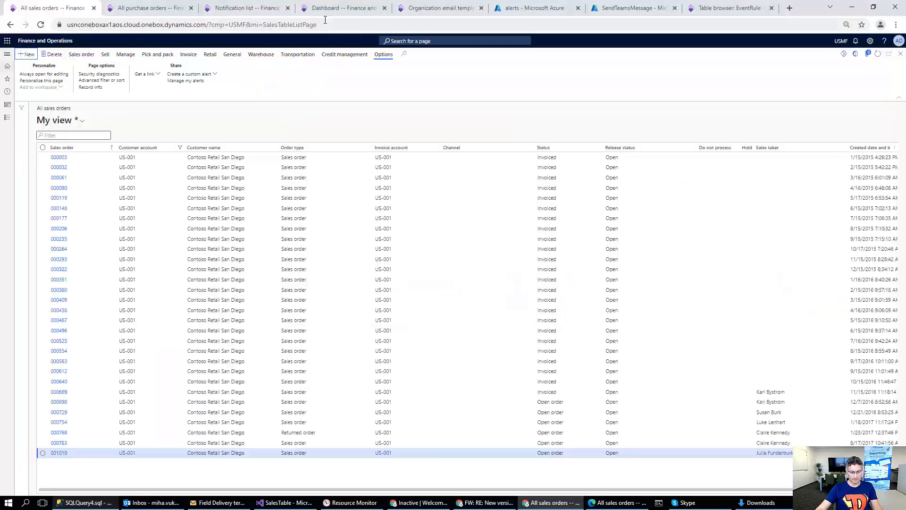
# Step: Find the Change based alerts periodic task from the dashboard and run it without batch processing
pyautogui.click(324, 10)
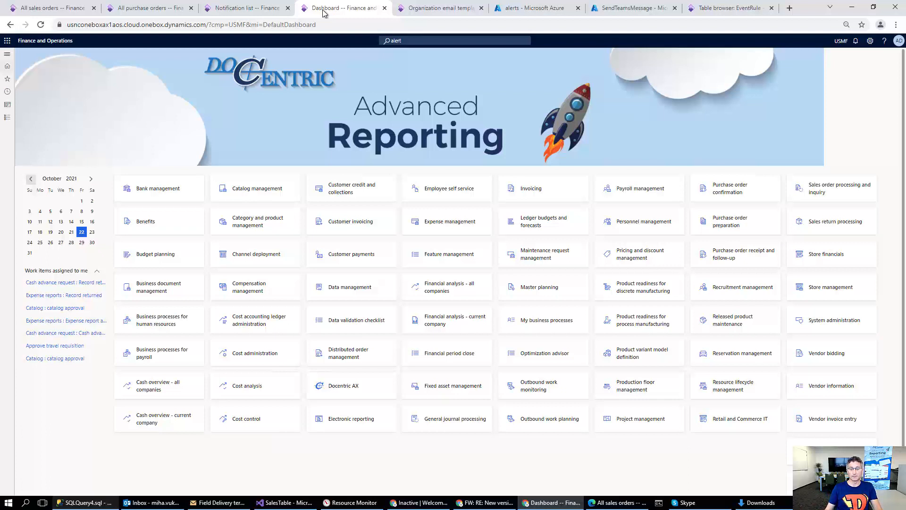
pyautogui.click(416, 40)
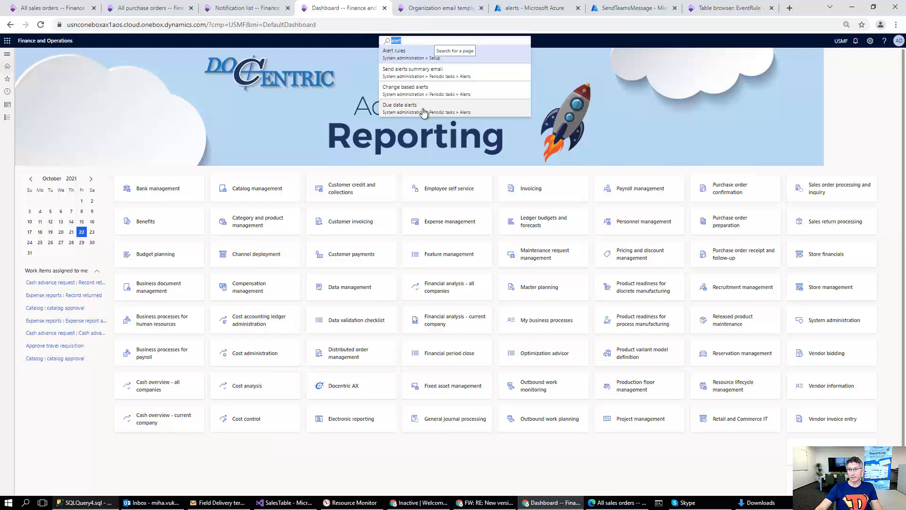
pyautogui.click(424, 90)
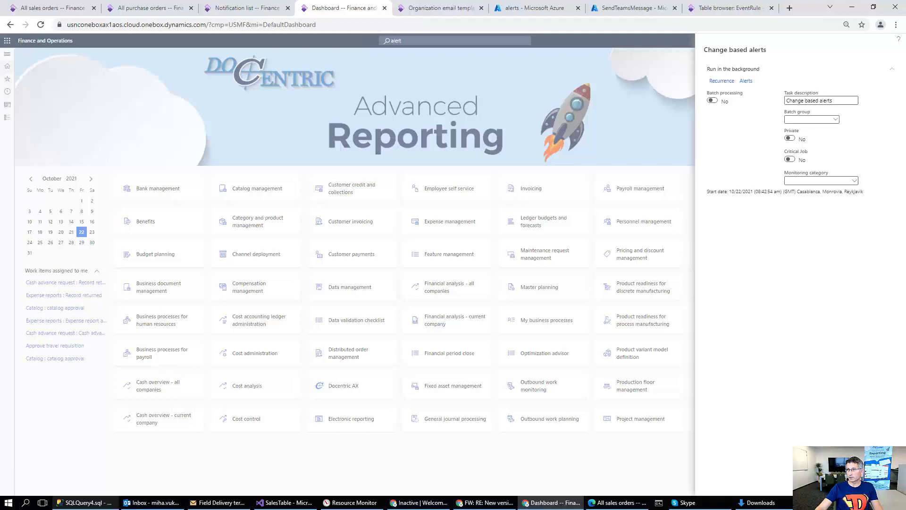
pyautogui.press('Escape')
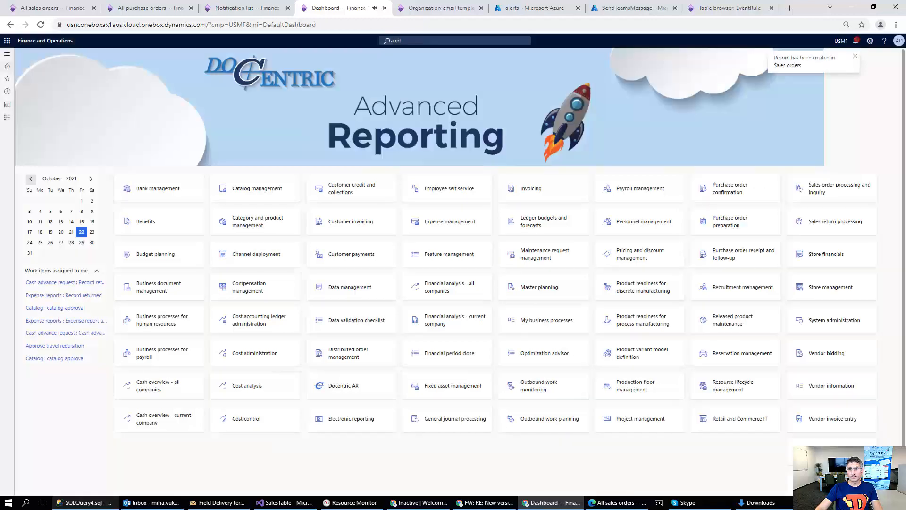
# Step: Review the details of the new sales order notification in the Action center and clear all notifications
pyautogui.click(857, 41)
pyautogui.click(896, 104)
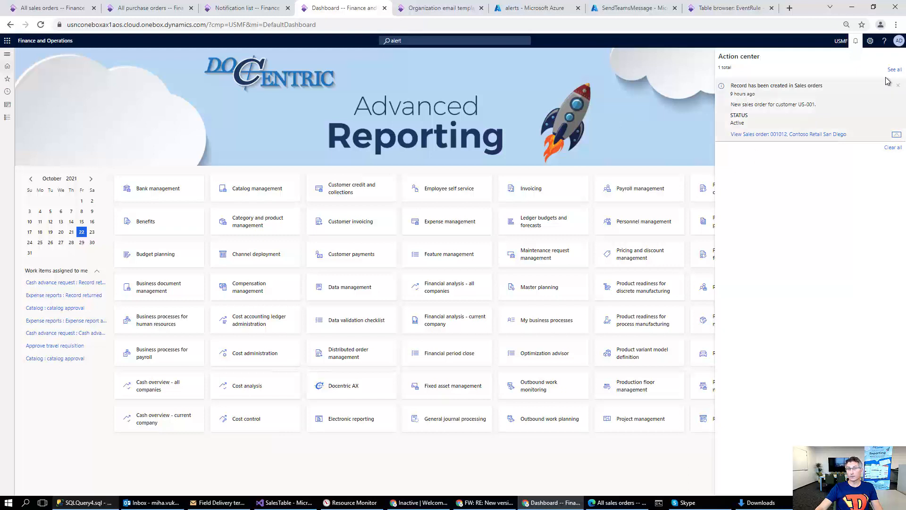
pyautogui.click(650, 101)
pyautogui.click(855, 40)
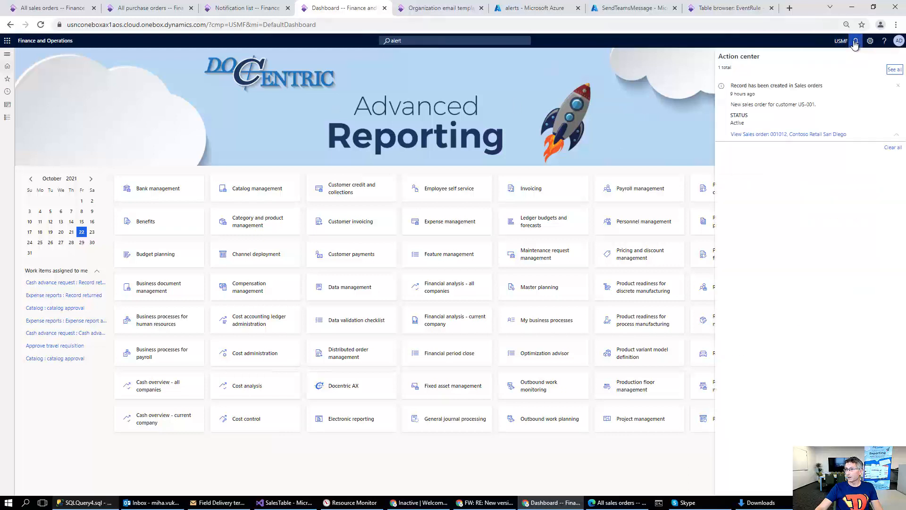
pyautogui.click(887, 152)
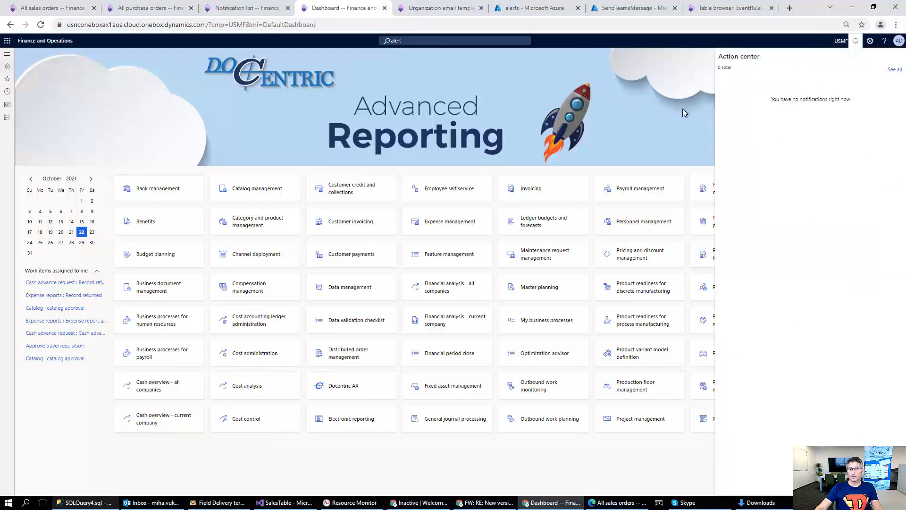
pyautogui.click(682, 110)
# Step: Reload the All sales orders list and filter it to orders whose Status is exactly Delivered
pyautogui.click(51, 9)
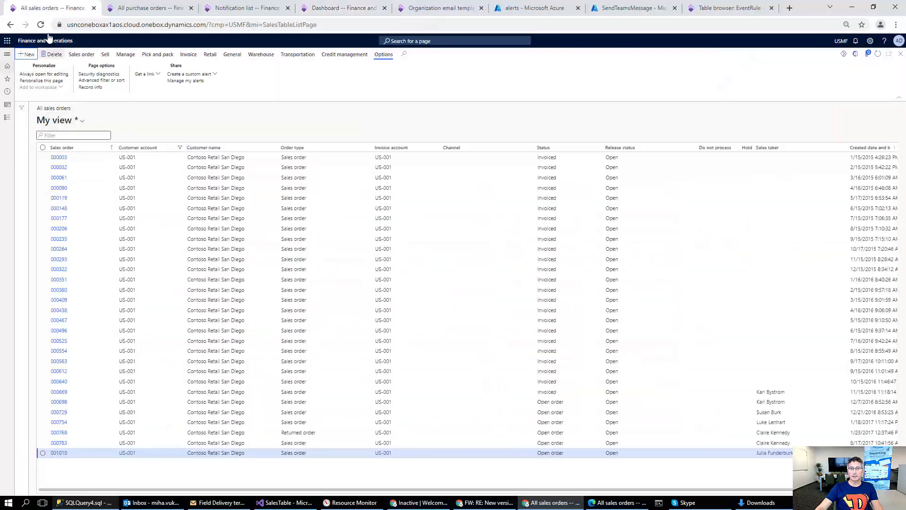
pyautogui.click(41, 25)
pyautogui.click(41, 25)
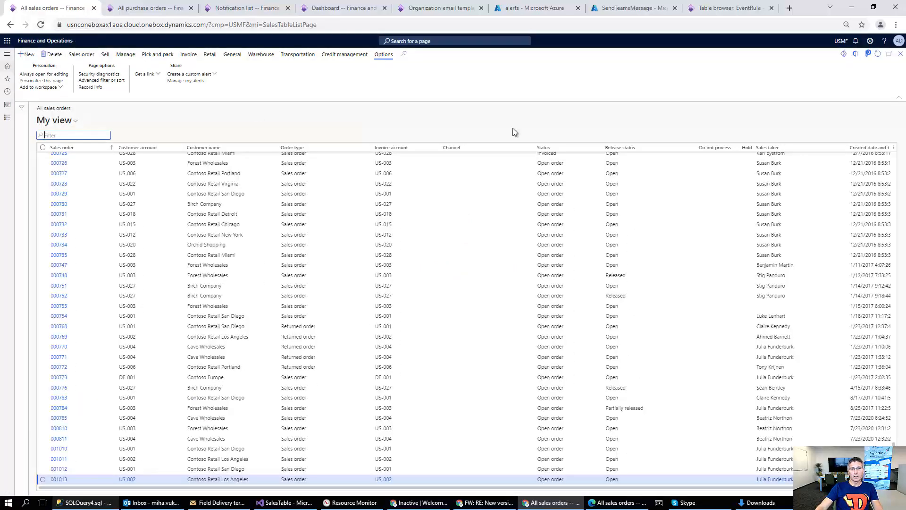
pyautogui.click(600, 150)
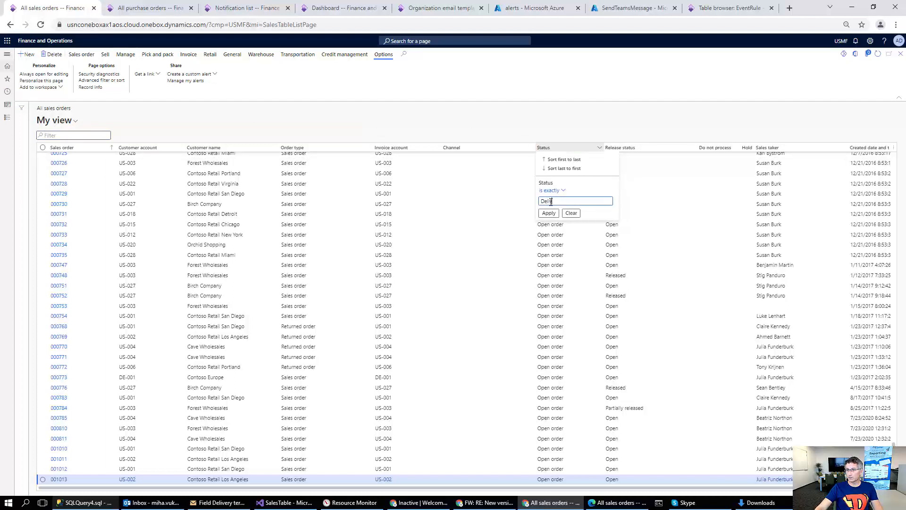
pyautogui.write('Delivered')
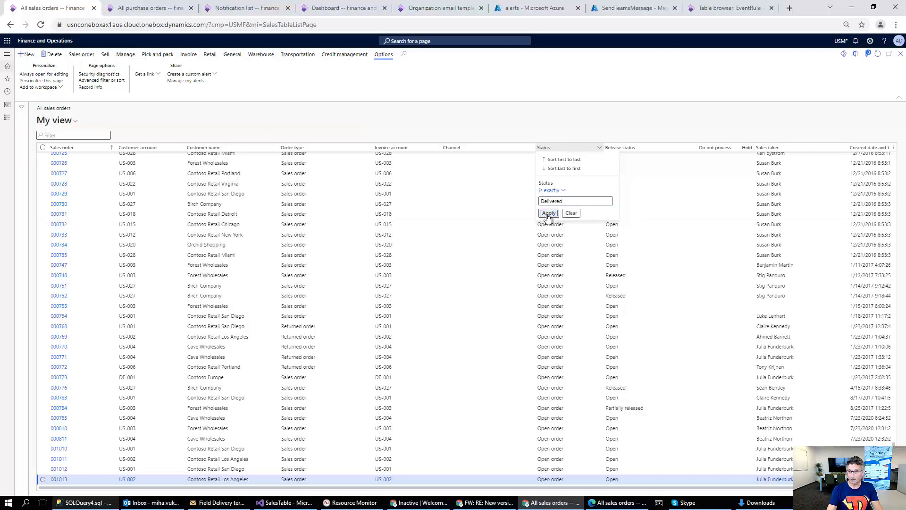
pyautogui.click(549, 213)
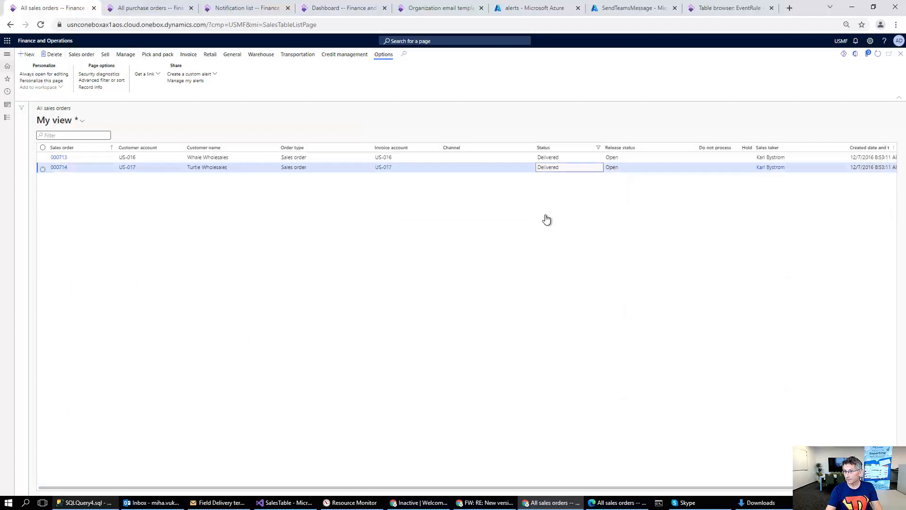
# Step: Open the header of the delivered Whale Wholesales order and start an alert rule on its Delivery terms field
pyautogui.click(61, 161)
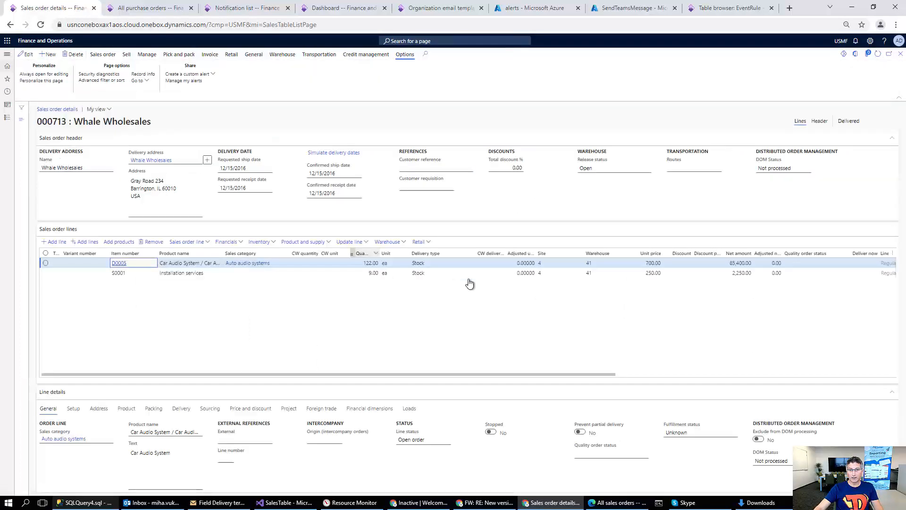
pyautogui.click(819, 122)
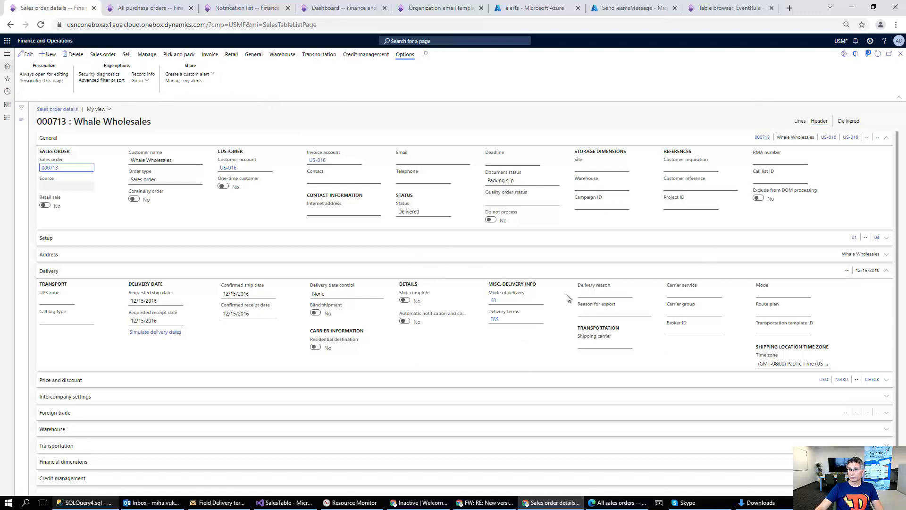
pyautogui.rightClick(520, 322)
pyautogui.click(530, 335)
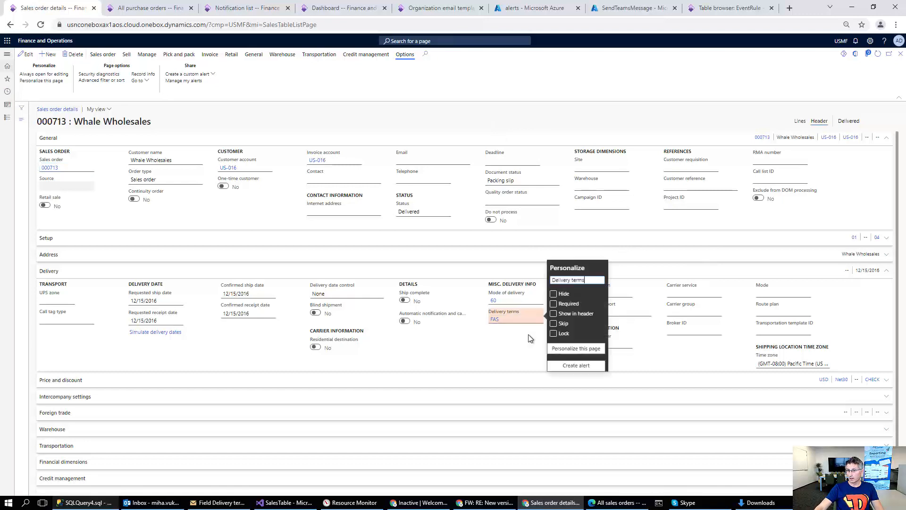
pyautogui.click(576, 367)
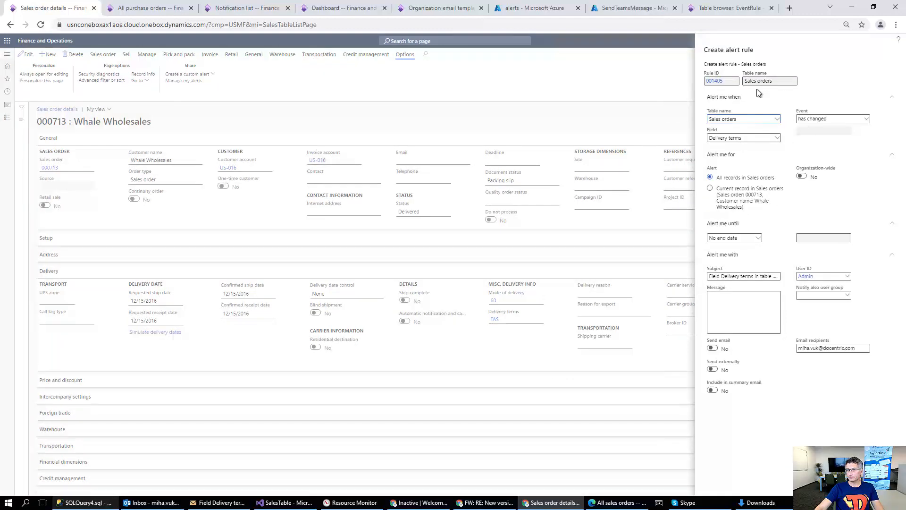
# Step: Keep the has changed event for all sales orders, enable Send email, enter the message "Delivery terms changed for delivered order", and finish the rule
pyautogui.click(867, 119)
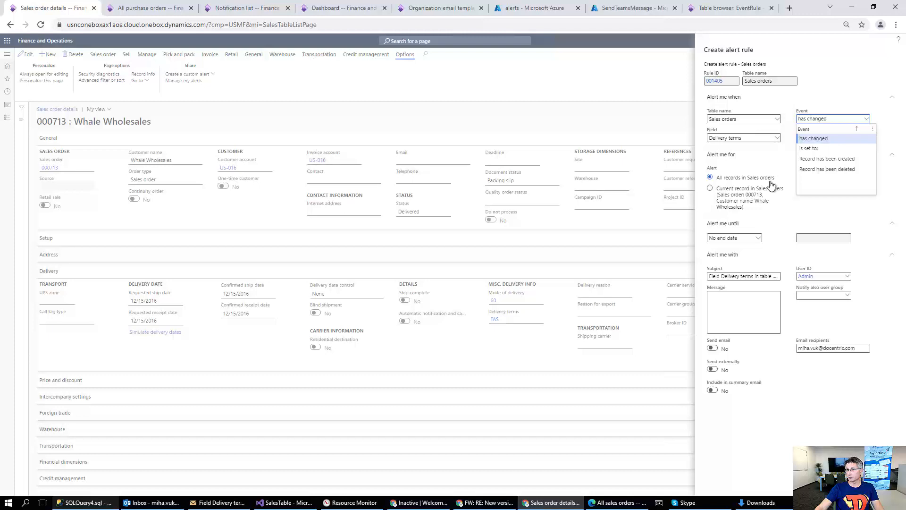
pyautogui.click(791, 211)
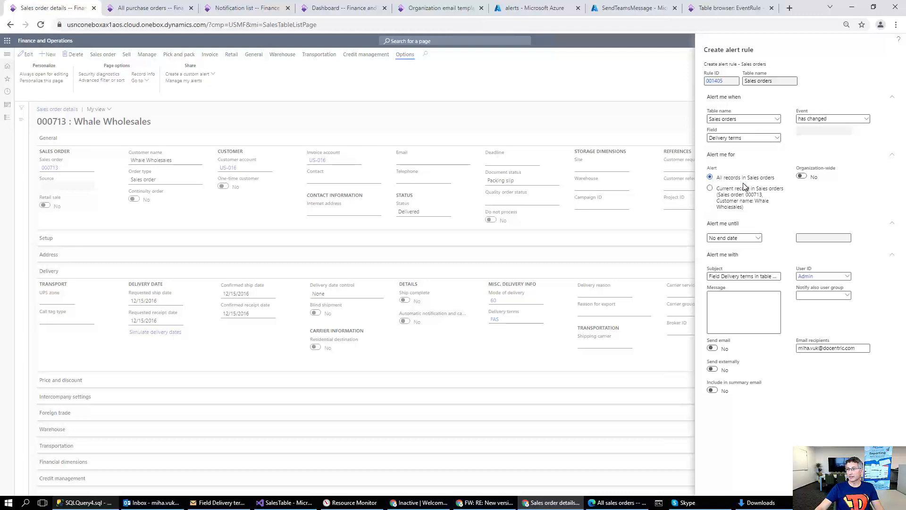
pyautogui.click(711, 188)
pyautogui.click(712, 348)
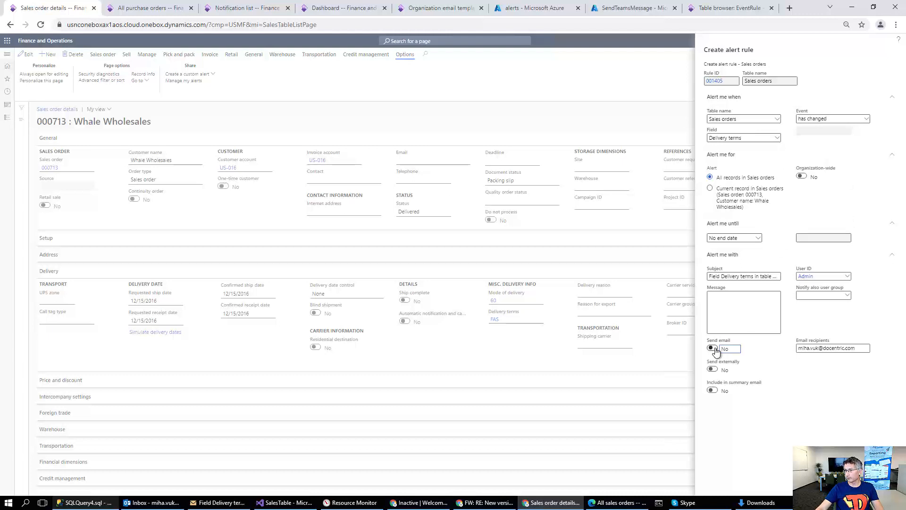
pyautogui.click(718, 299)
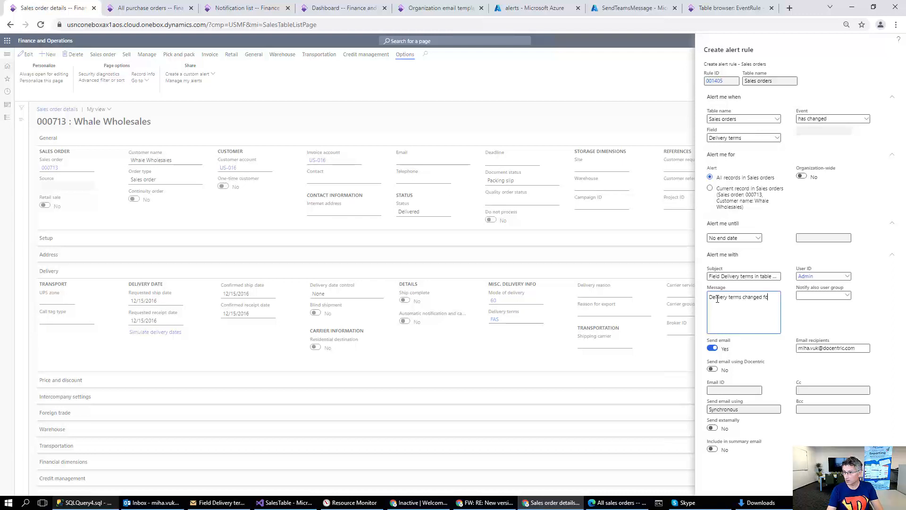
pyautogui.write('livered order')
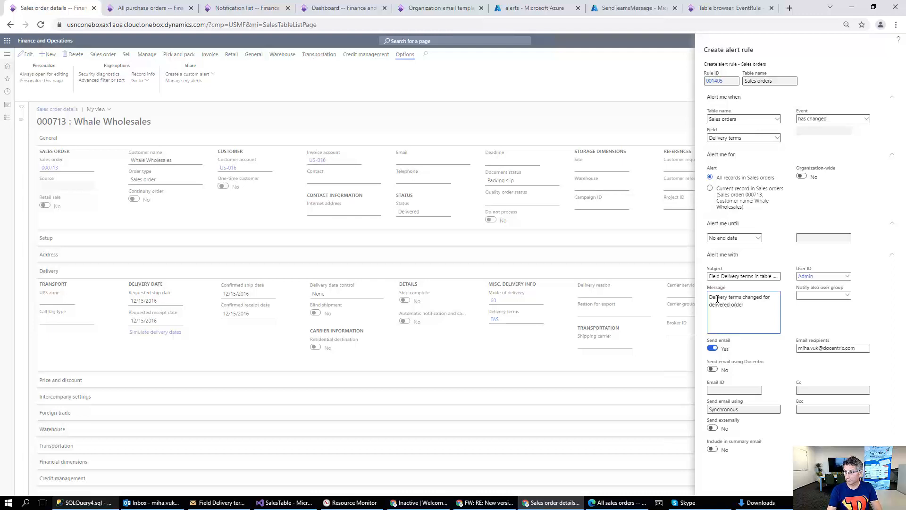
pyautogui.write('.')
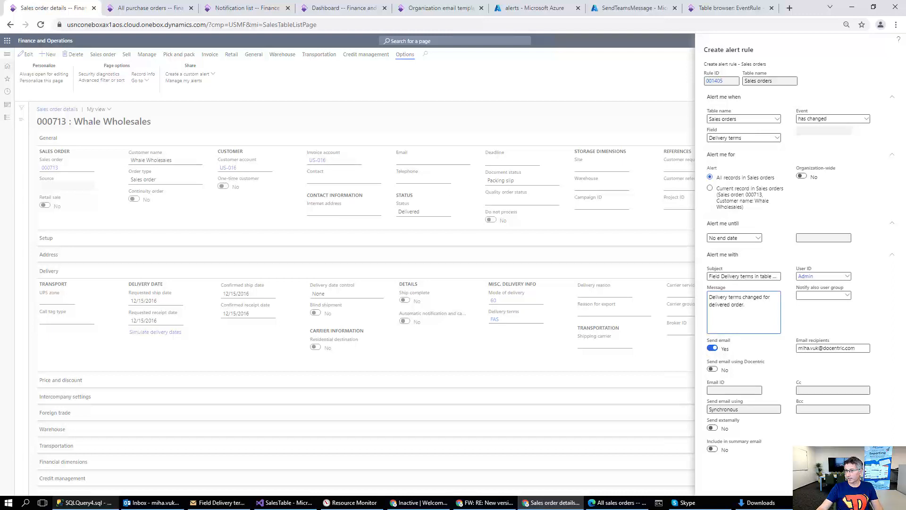
pyautogui.press('BackSpace')
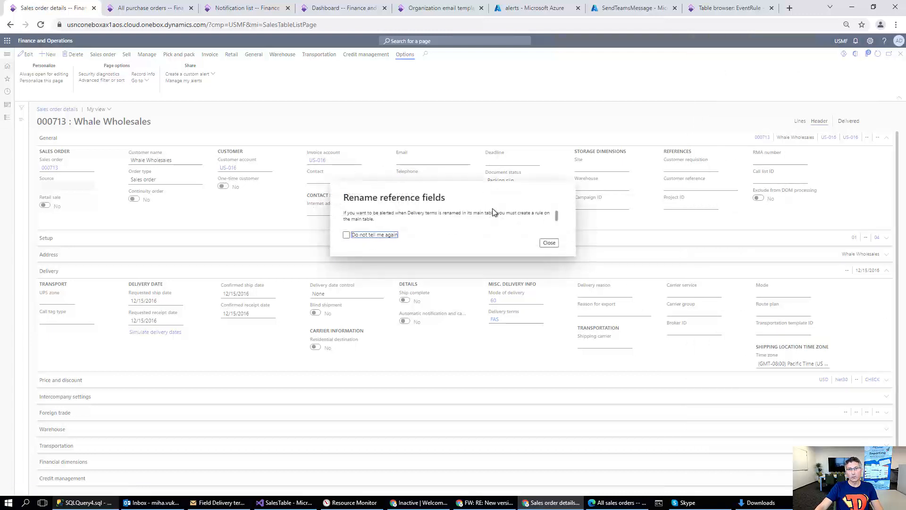
pyautogui.click(549, 242)
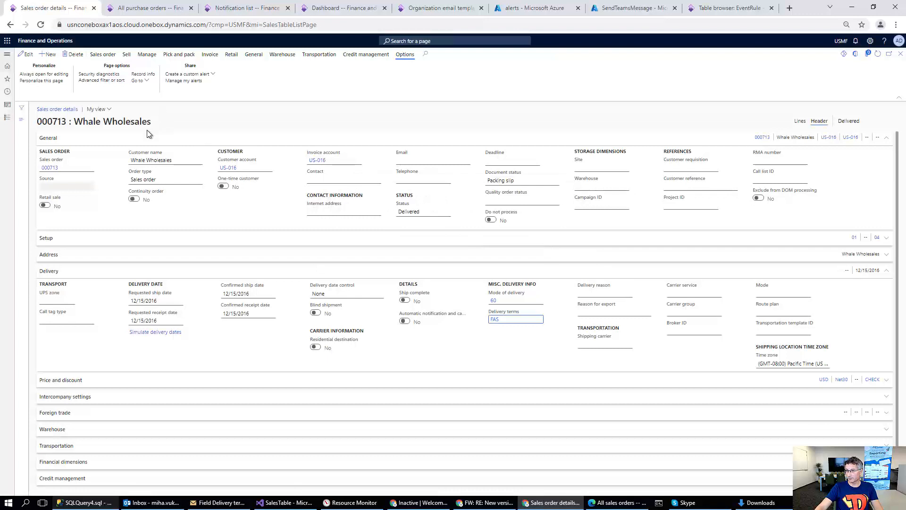
# Step: Set the Whale Wholesales order's Delivery terms to FOB and return to the unfiltered sales orders list
pyautogui.click(541, 321)
pyautogui.click(539, 319)
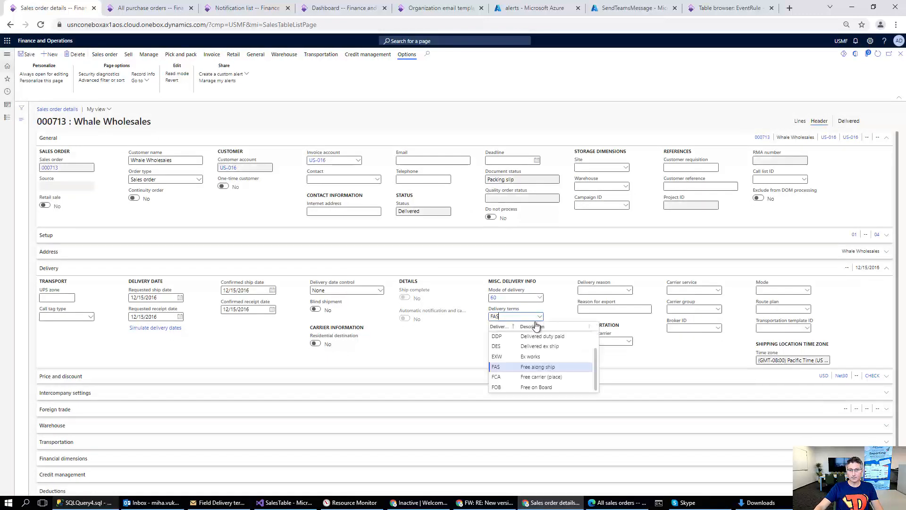
pyautogui.click(499, 387)
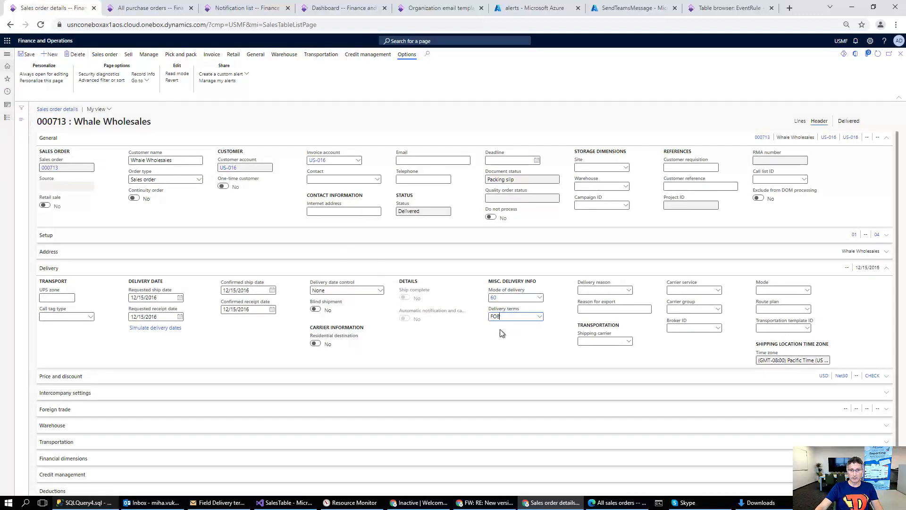
pyautogui.click(24, 123)
pyautogui.click(43, 152)
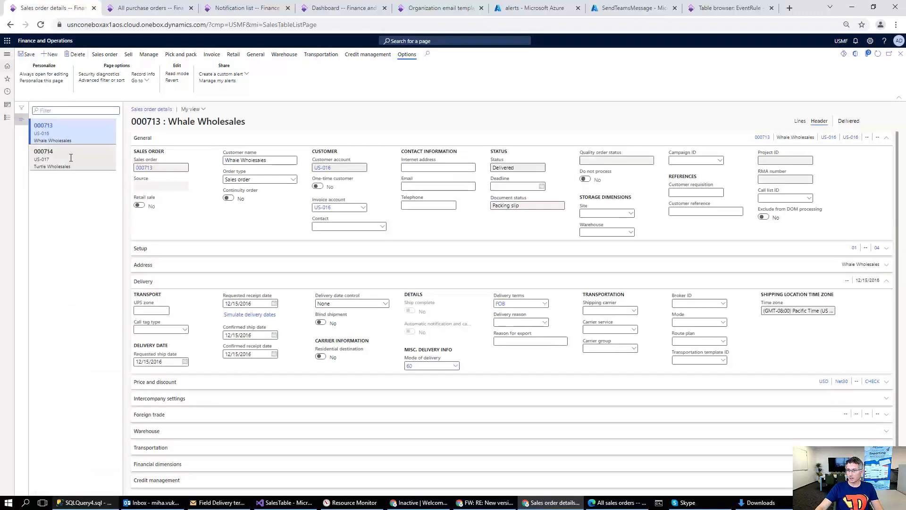
pyautogui.click(41, 25)
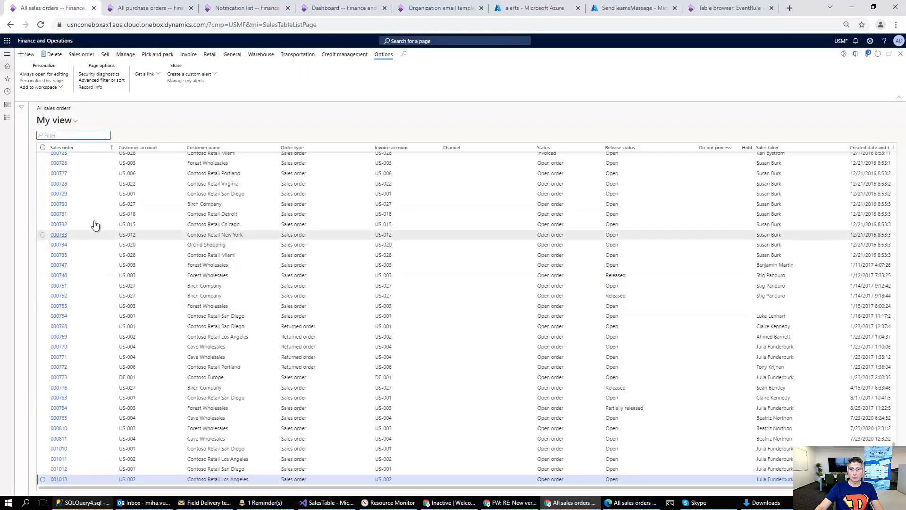
# Step: Set the invoiced Sunflower Wholesales order's Delivery terms to FCA in its header, save it, and return to the sales orders list
pyautogui.scroll(4, 85, 217)
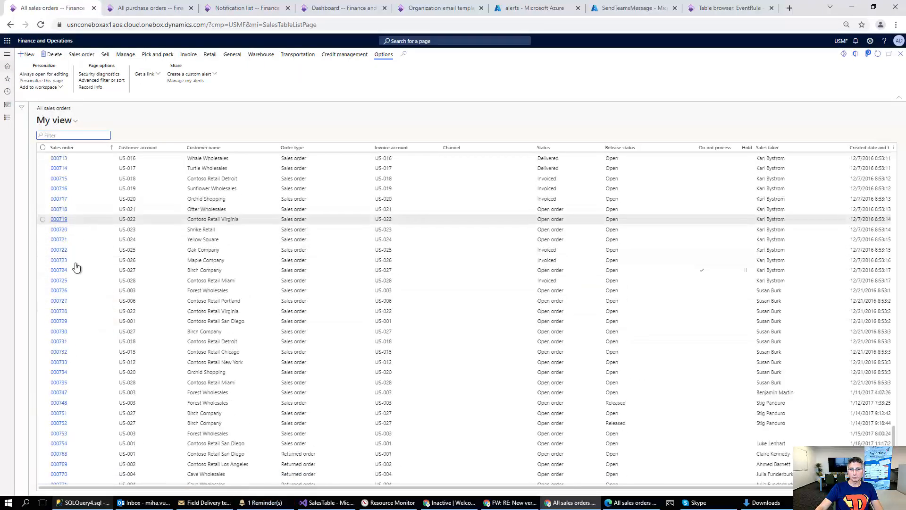
pyautogui.click(53, 189)
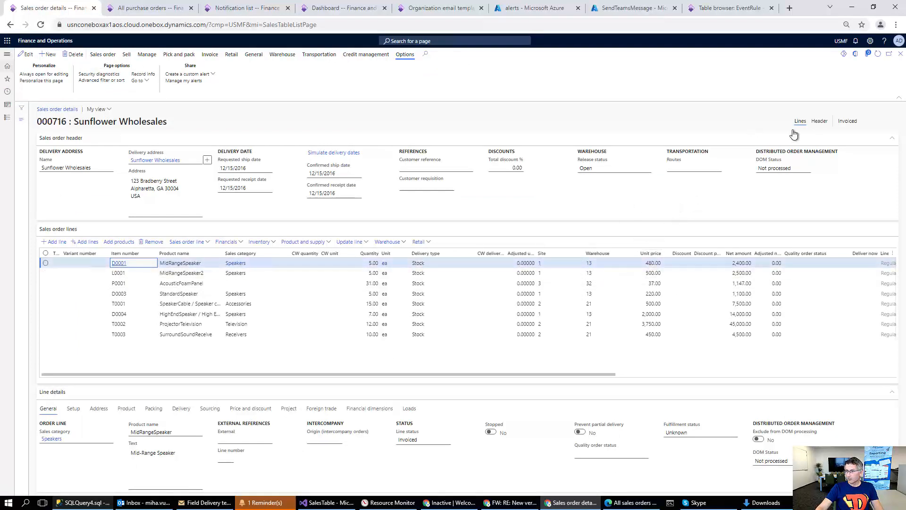
pyautogui.click(817, 122)
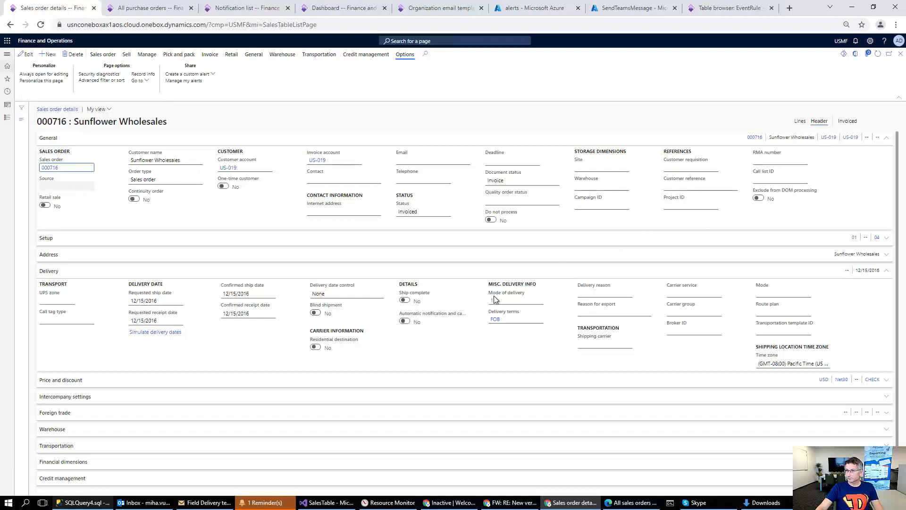
pyautogui.click(540, 321)
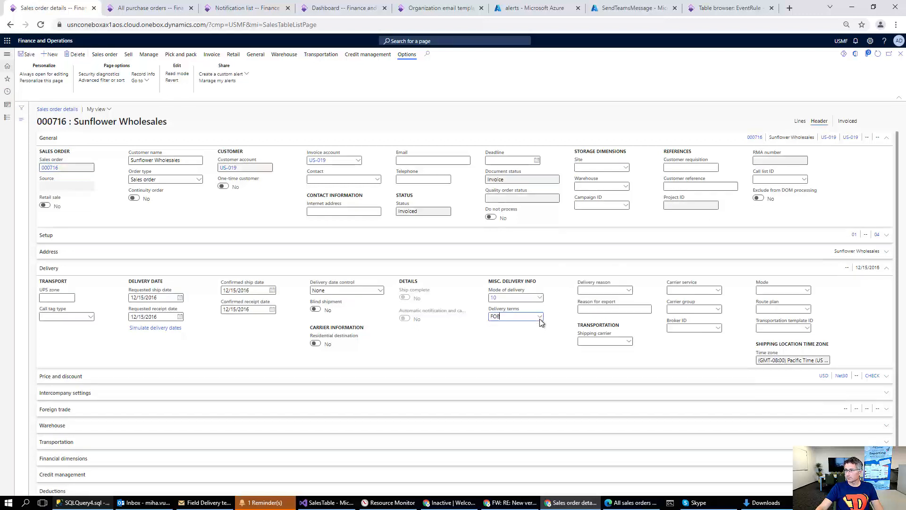
pyautogui.click(539, 321)
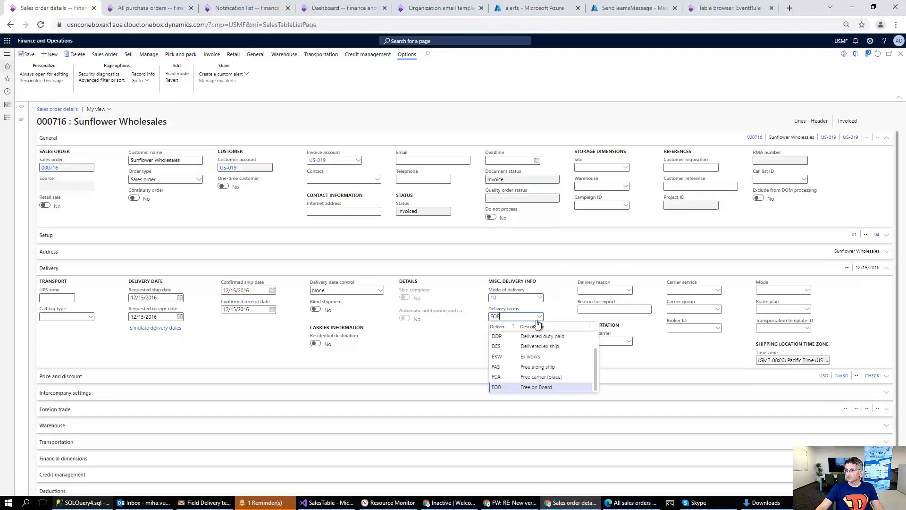
pyautogui.click(510, 380)
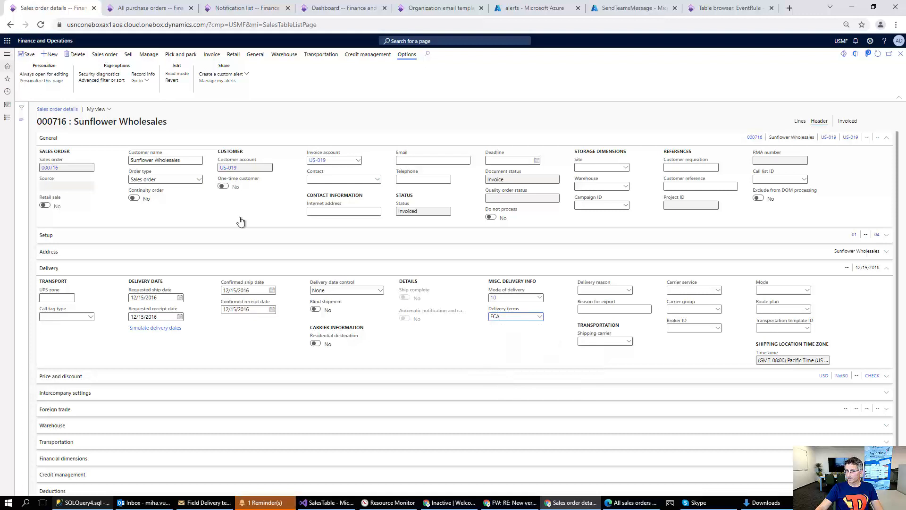
pyautogui.click(28, 54)
pyautogui.click(524, 241)
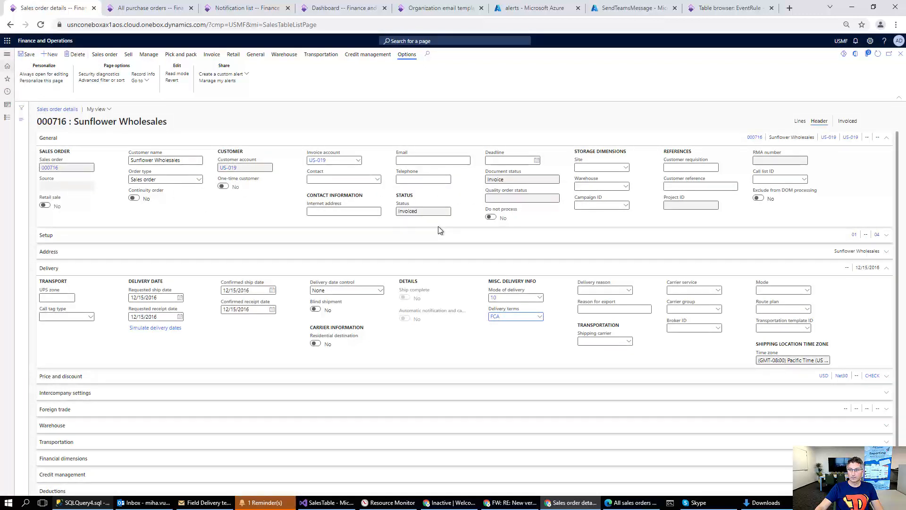
pyautogui.click(901, 54)
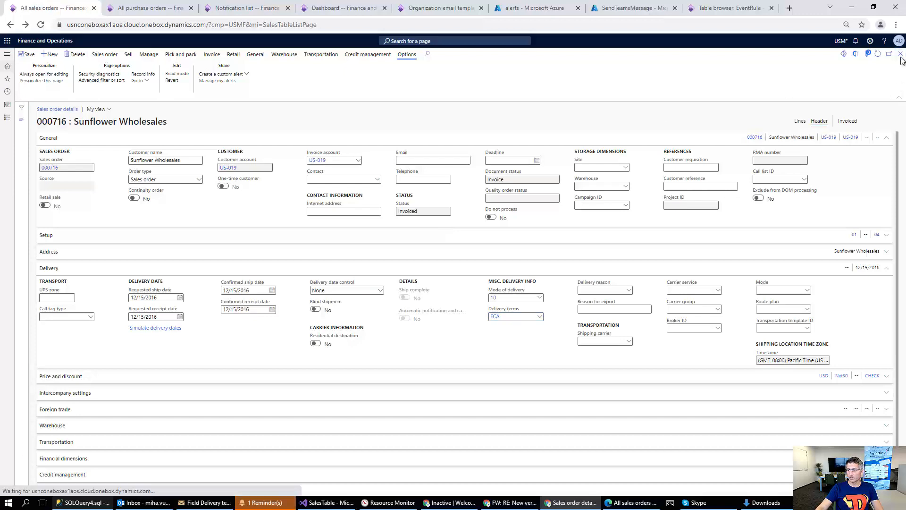
# Step: Switch to the dashboard, search for "alert", and choose a matching result
pyautogui.click(301, 14)
pyautogui.click(410, 41)
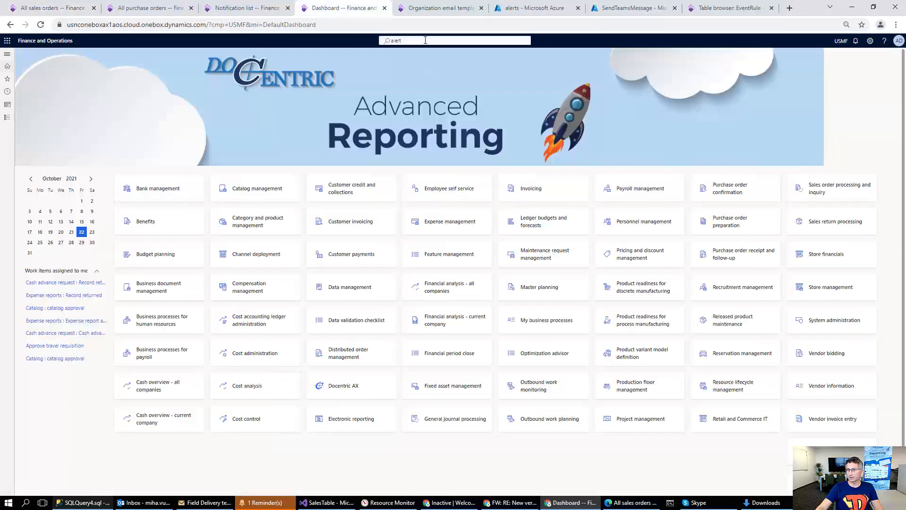
pyautogui.click(413, 87)
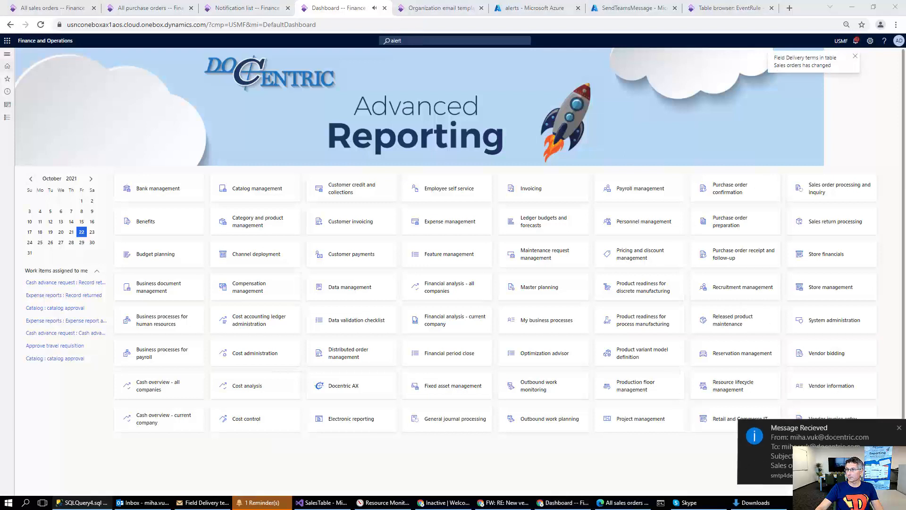
# Step: Open the received Delivery terms alert email and follow its link to the Whale Wholesales sales order
pyautogui.click(815, 429)
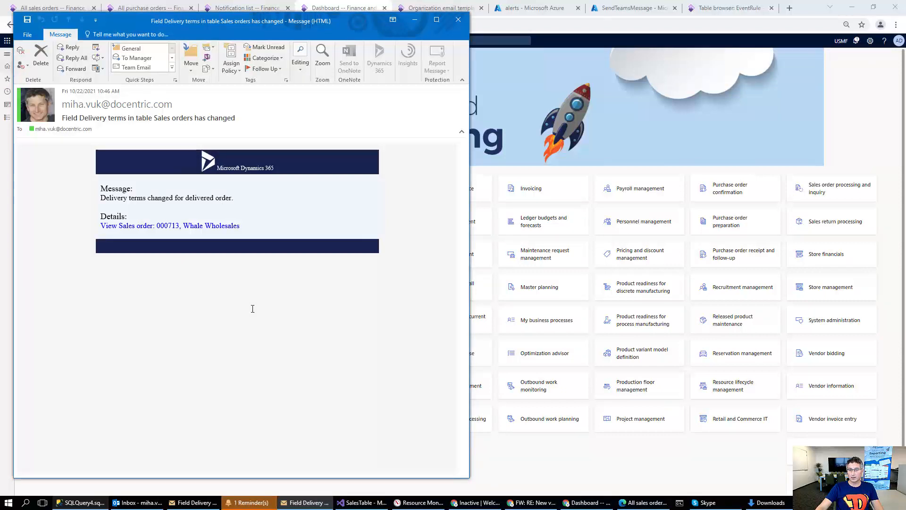
pyautogui.click(203, 227)
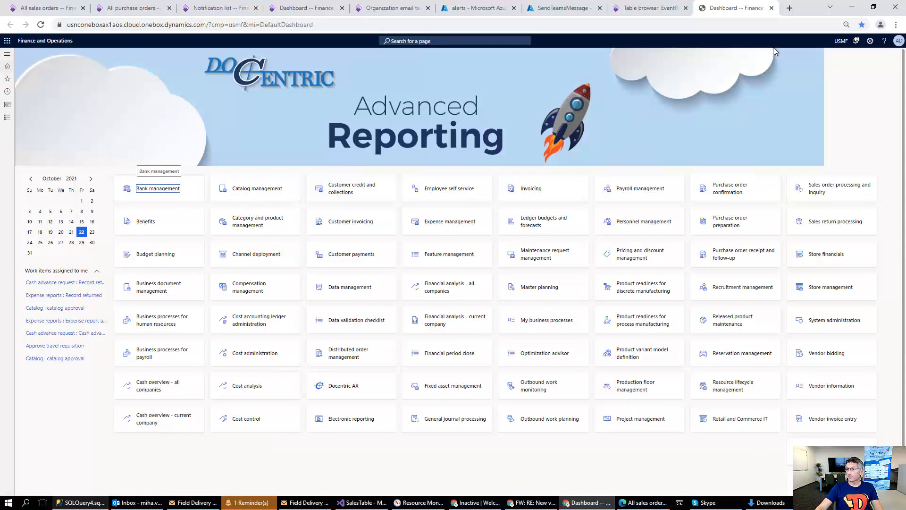
# Step: Open the Action center and view the full list of its notifications
pyautogui.click(856, 41)
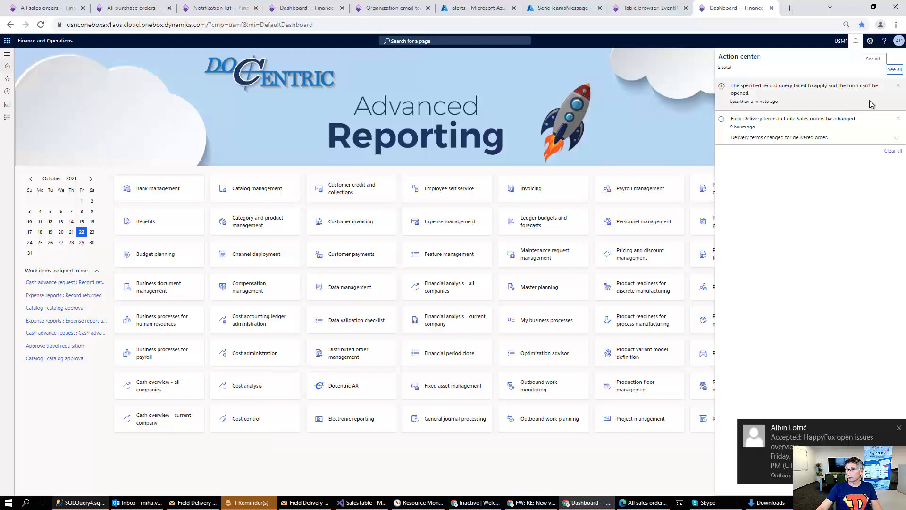
pyautogui.click(898, 429)
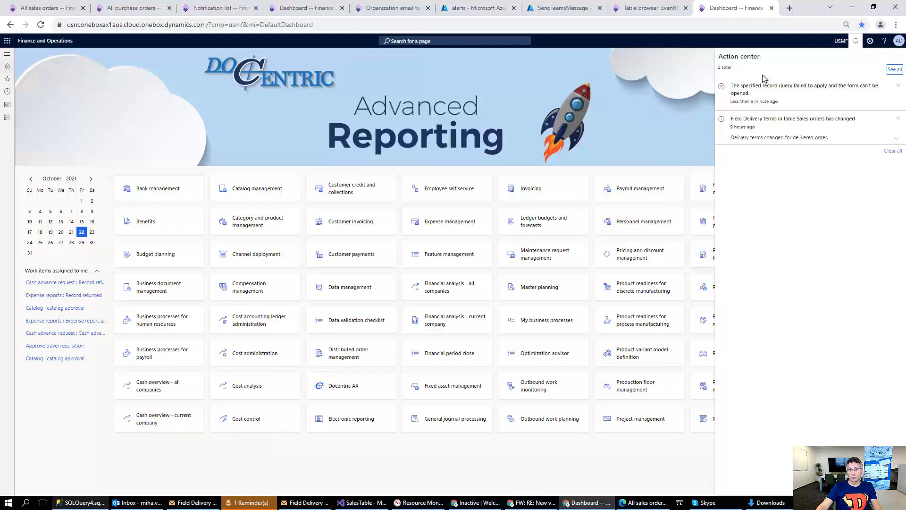
pyautogui.click(896, 70)
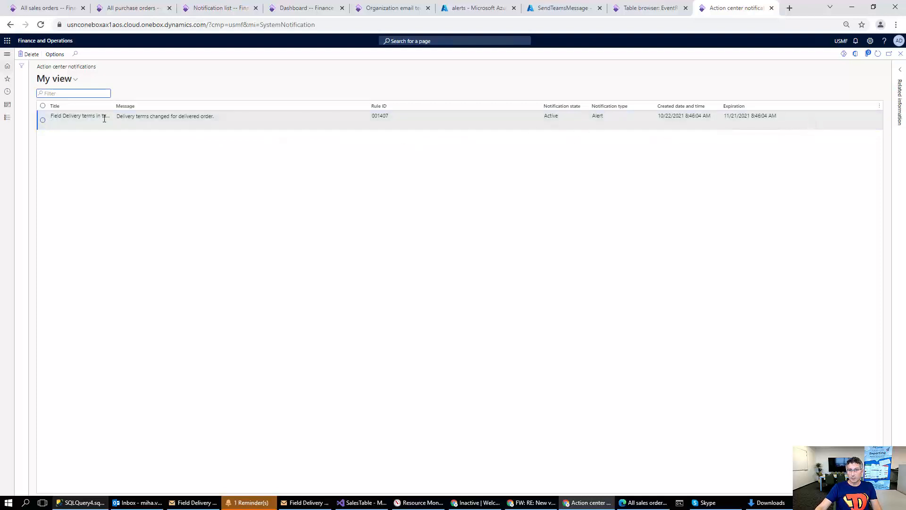
pyautogui.click(504, 129)
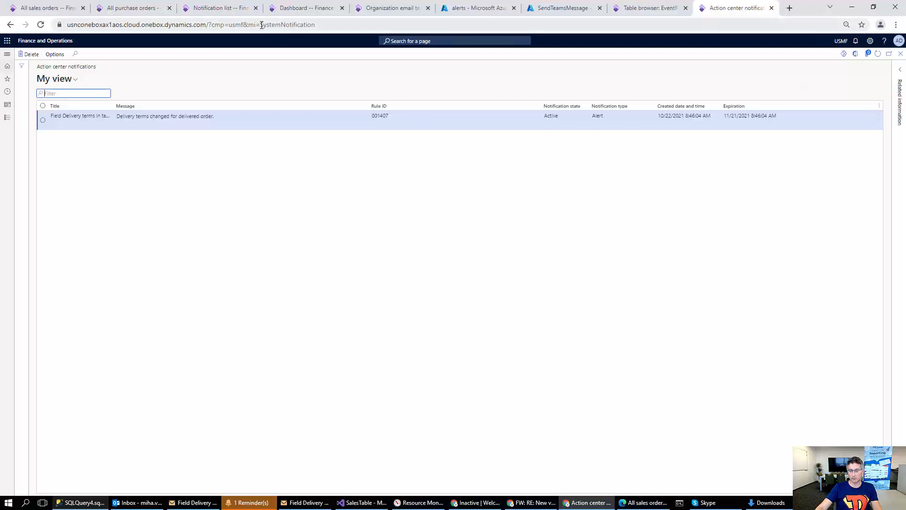
# Step: Open the Notification list by replacing SystemNotification with EventAlertInbox in the page address
pyautogui.moveTo(261, 24); pyautogui.dragTo(312, 27)
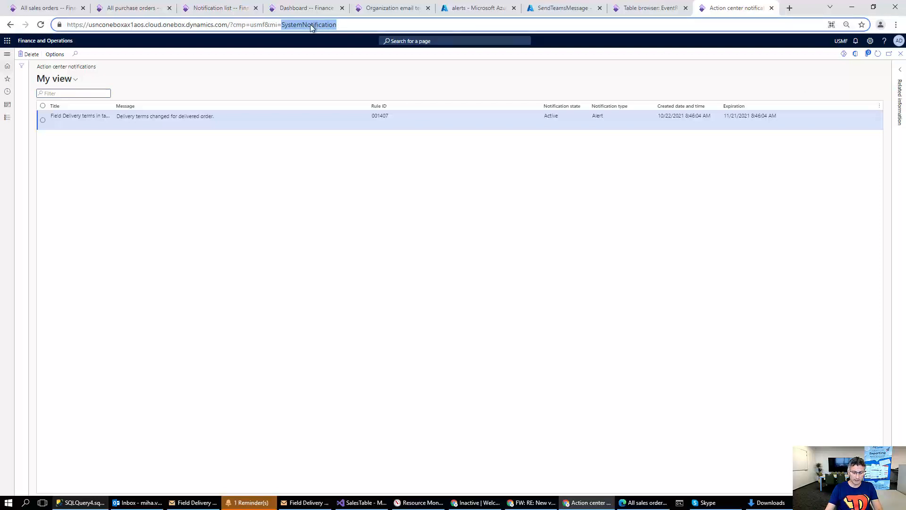
pyautogui.write('Eve')
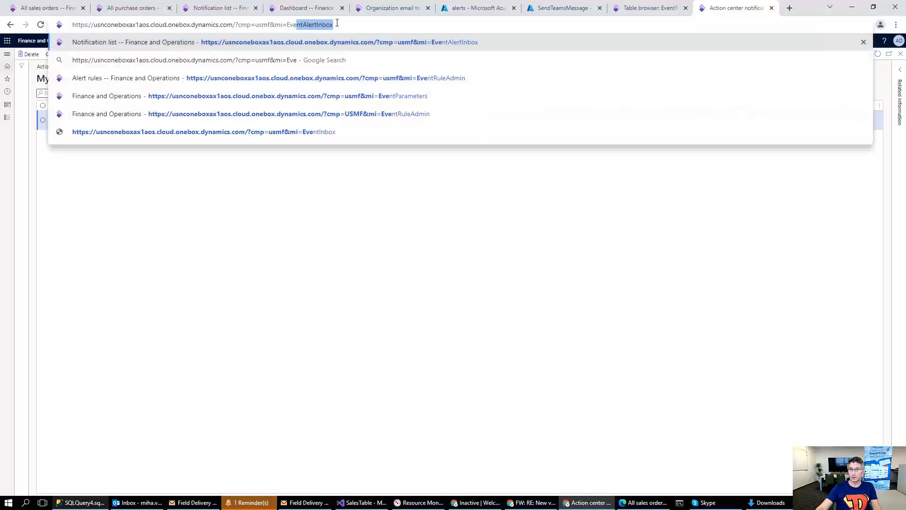
pyautogui.press('Return')
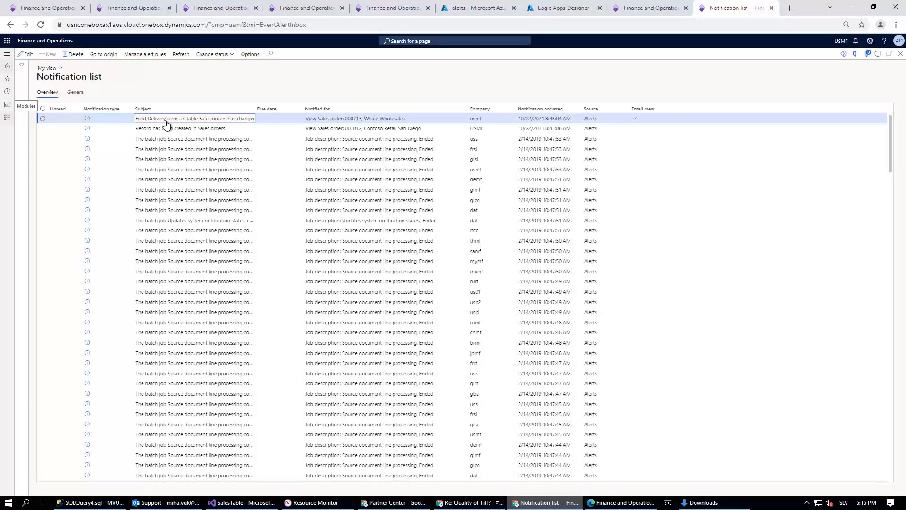
# Step: Show the general details of the Delivery terms notification and try to go to its origin record
pyautogui.click(76, 93)
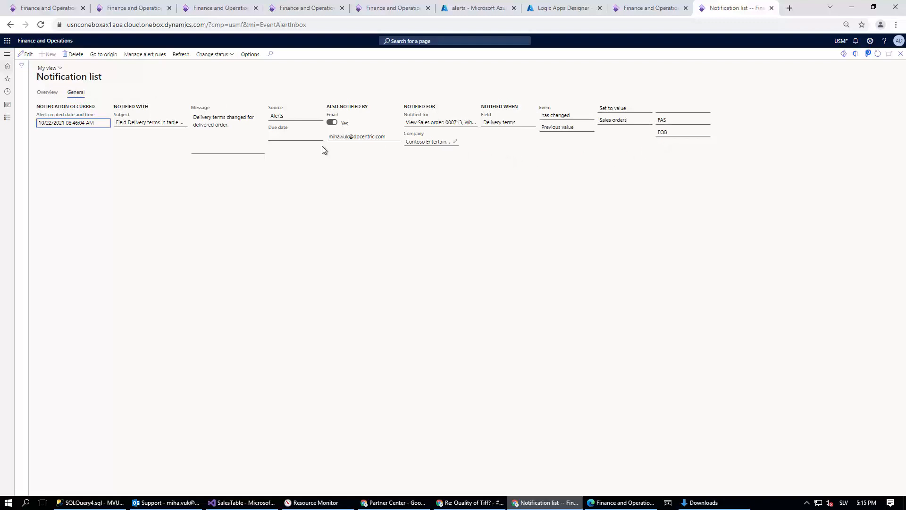
pyautogui.click(105, 55)
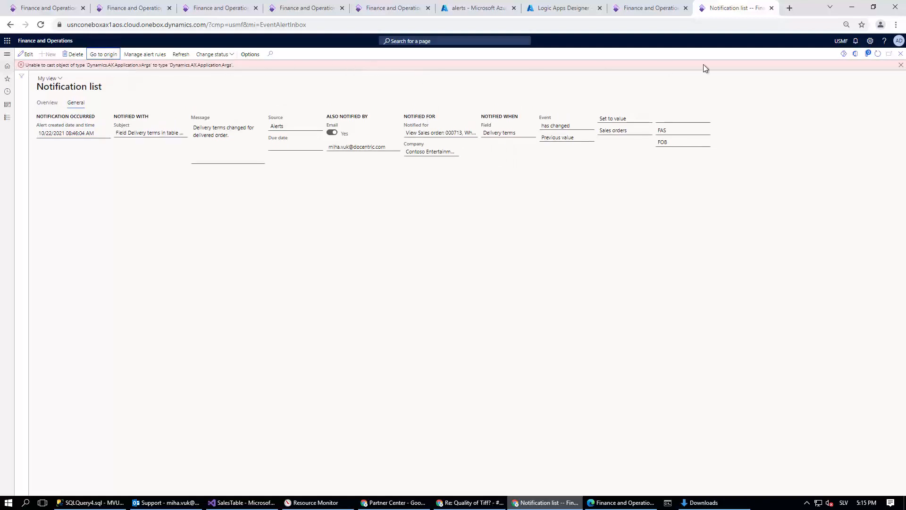
pyautogui.click(901, 65)
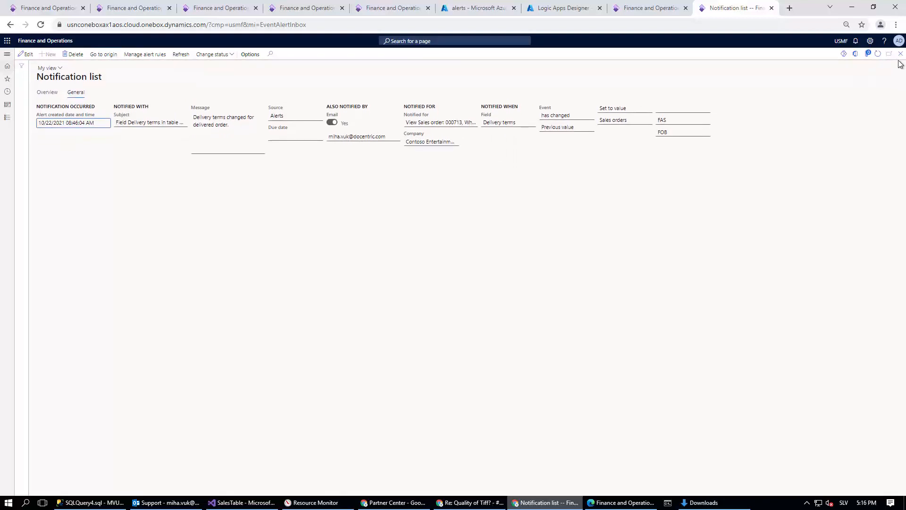
# Step: Load the DocEventAlertInbox version of the Notification list through the page address and follow the Whale Wholesales notification's sales order link
pyautogui.click(257, 25)
pyautogui.click(258, 27)
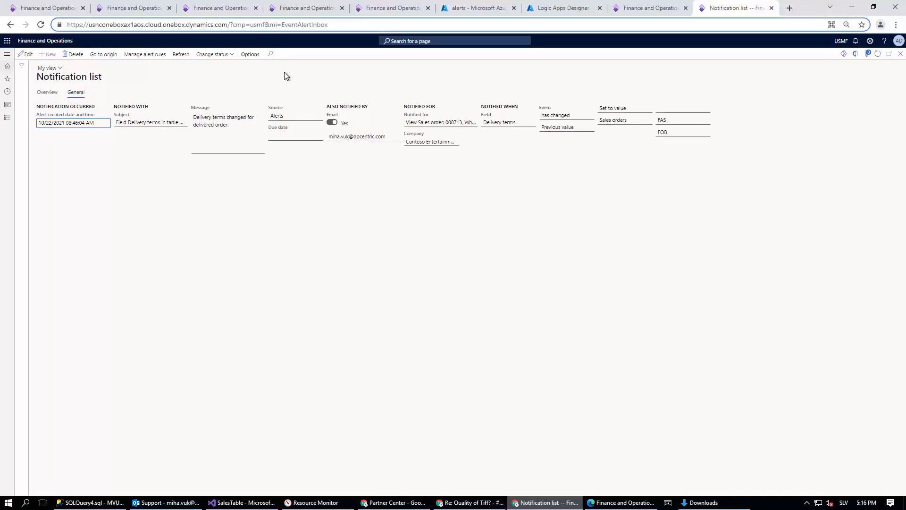
pyautogui.press('BackSpace')
pyautogui.press('BackSpace')
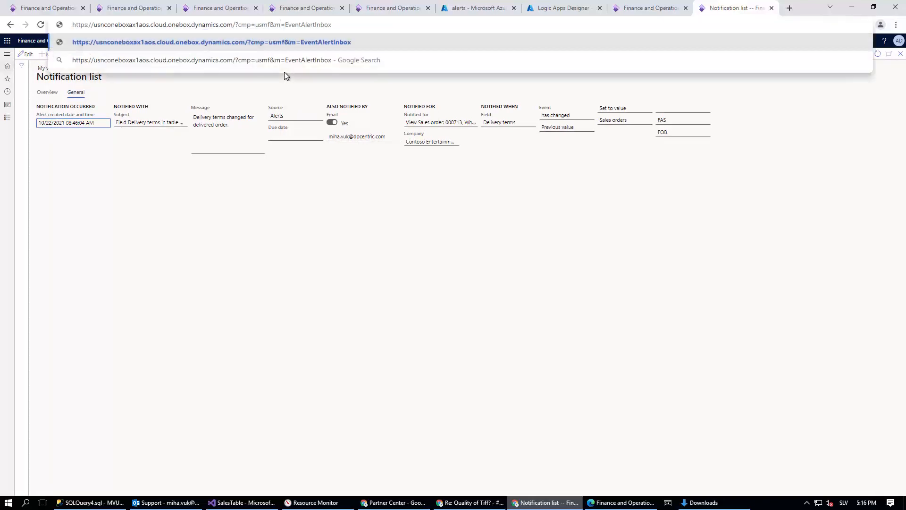
pyautogui.write('f=')
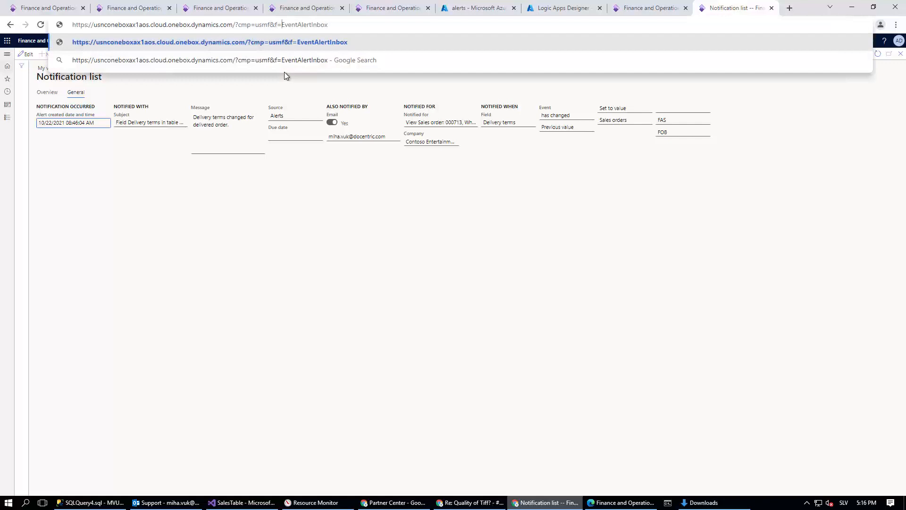
pyautogui.write('Doc')
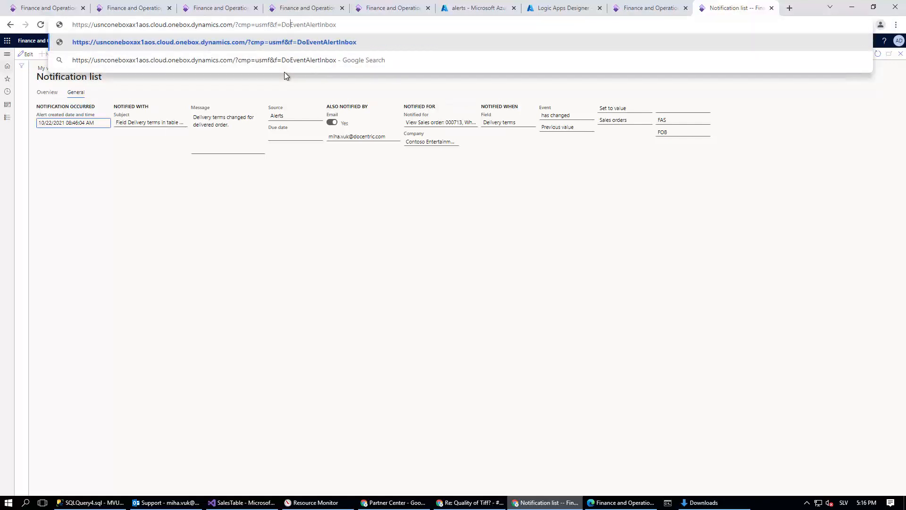
pyautogui.press('Return')
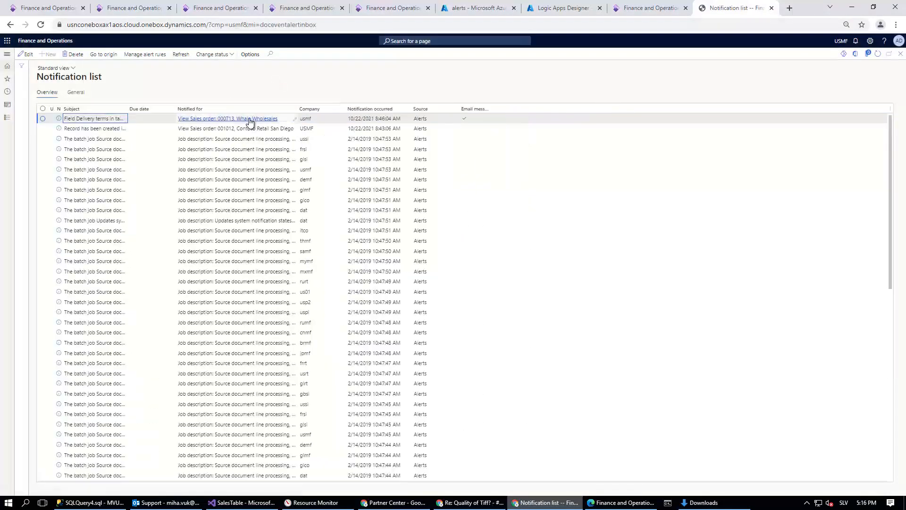
pyautogui.click(249, 122)
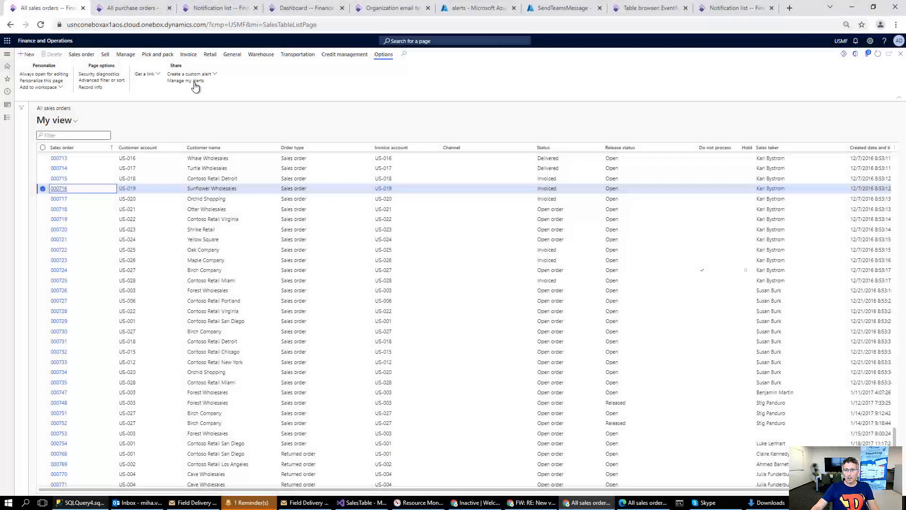
# Step: Open the management page for sales order alerts and highlight the CustAccount condition in the record creation rule's query statement
pyautogui.click(194, 81)
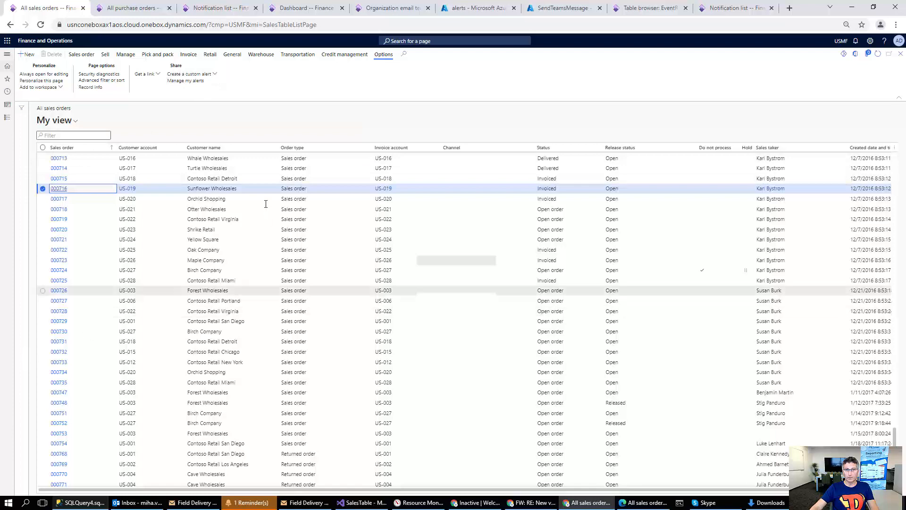
pyautogui.click(185, 81)
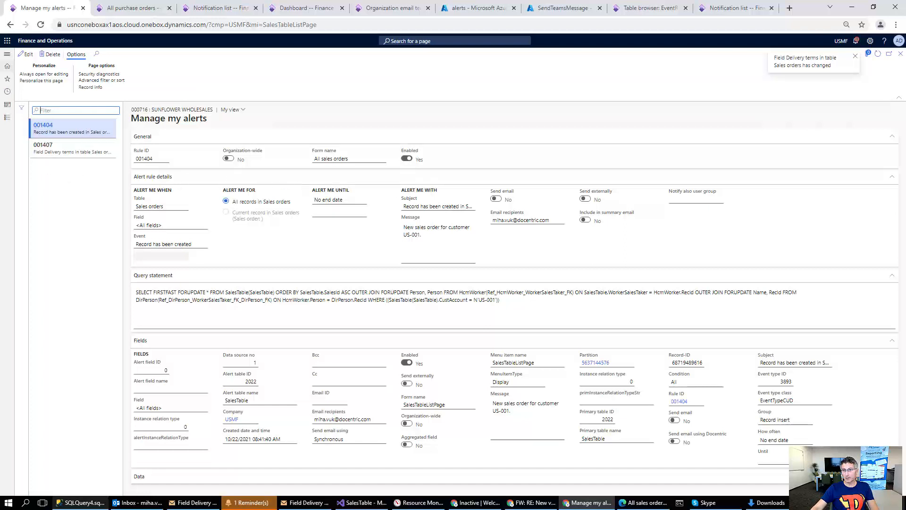
pyautogui.click(95, 148)
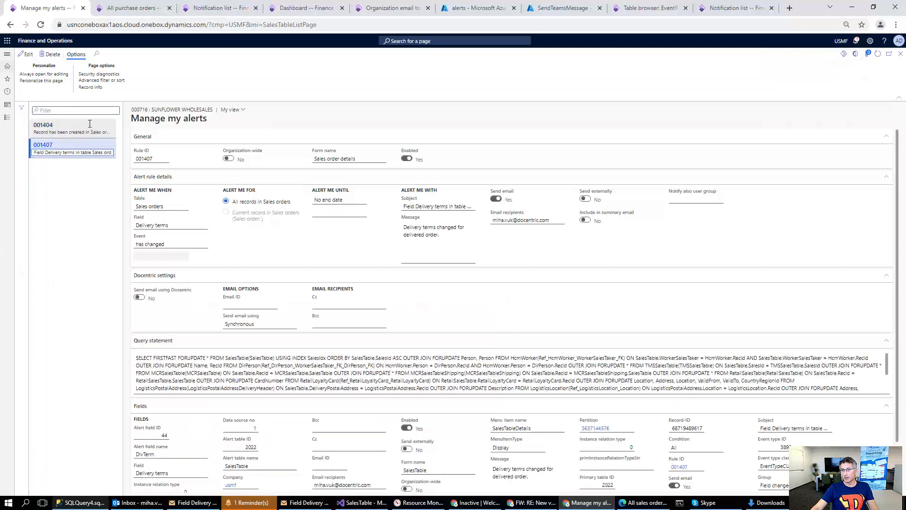
pyautogui.click(87, 126)
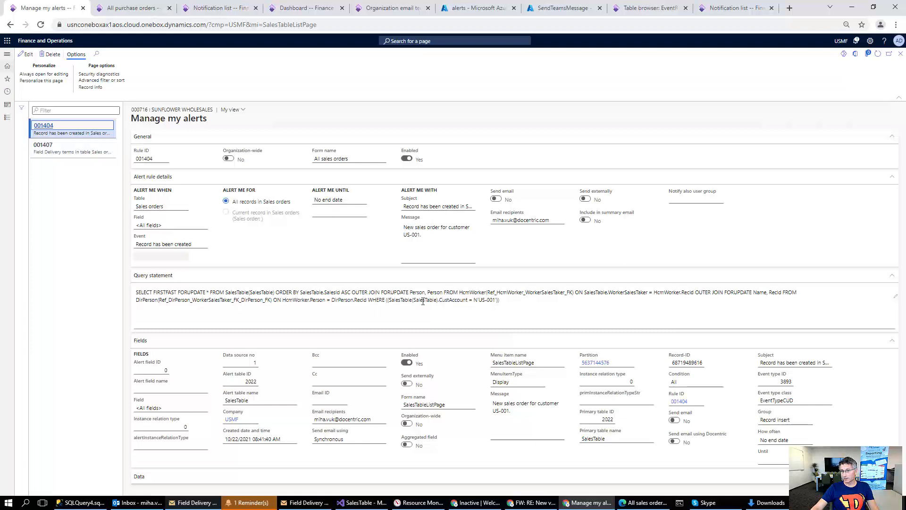
pyautogui.moveTo(387, 300); pyautogui.dragTo(498, 300)
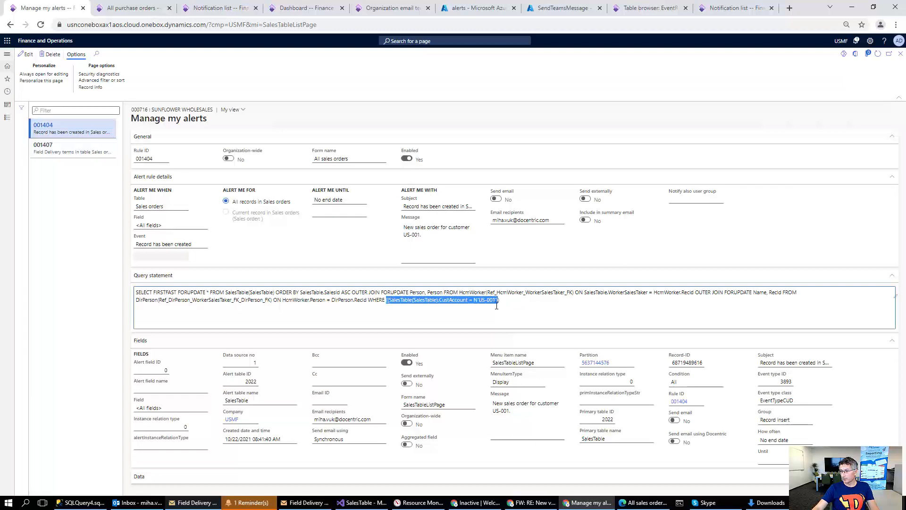
# Step: Show the Delivery terms alert rule and highlight the SalesStatus condition at the end of its query statement
pyautogui.click(93, 149)
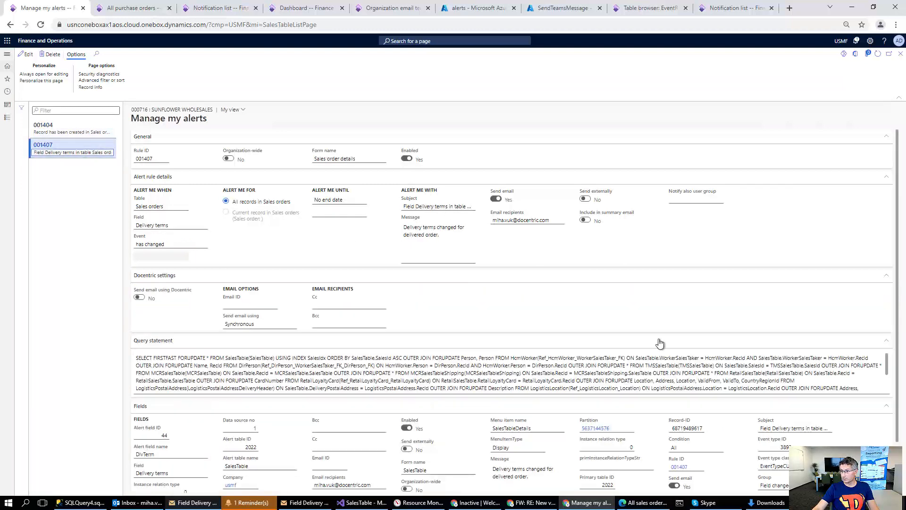
pyautogui.click(890, 367)
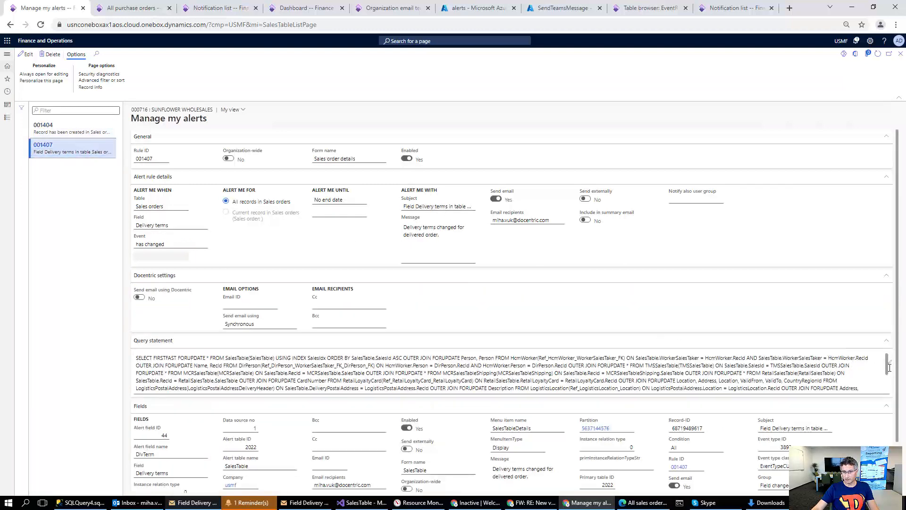
pyautogui.moveTo(886, 366); pyautogui.dragTo(887, 386)
pyautogui.moveTo(246, 389); pyautogui.dragTo(156, 394)
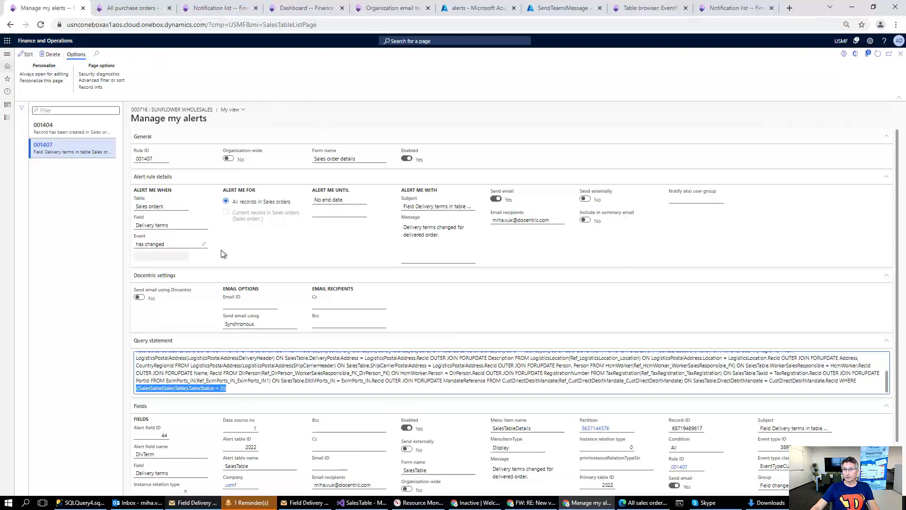
# Step: Search for "alert" from the dashboard, open the Alert rules page and go to the last rule in the list
pyautogui.click(725, 10)
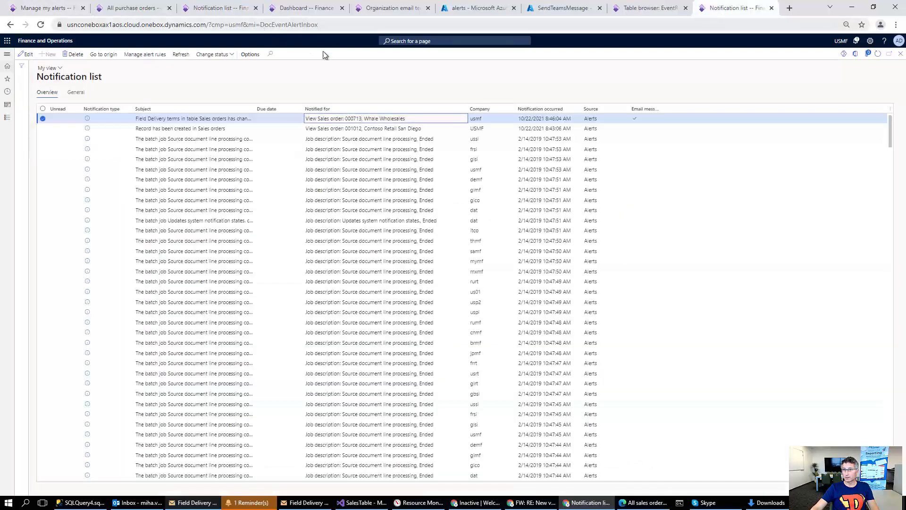
pyautogui.click(283, 9)
pyautogui.click(413, 40)
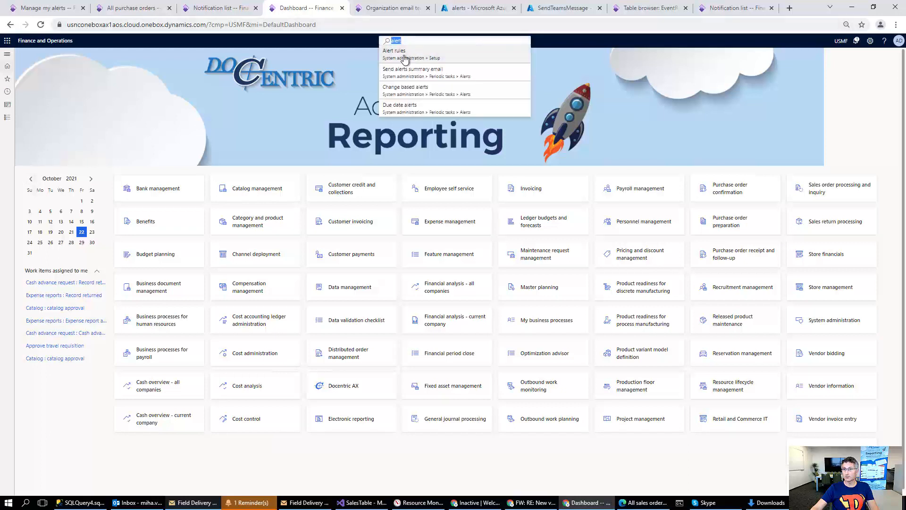
pyautogui.click(404, 54)
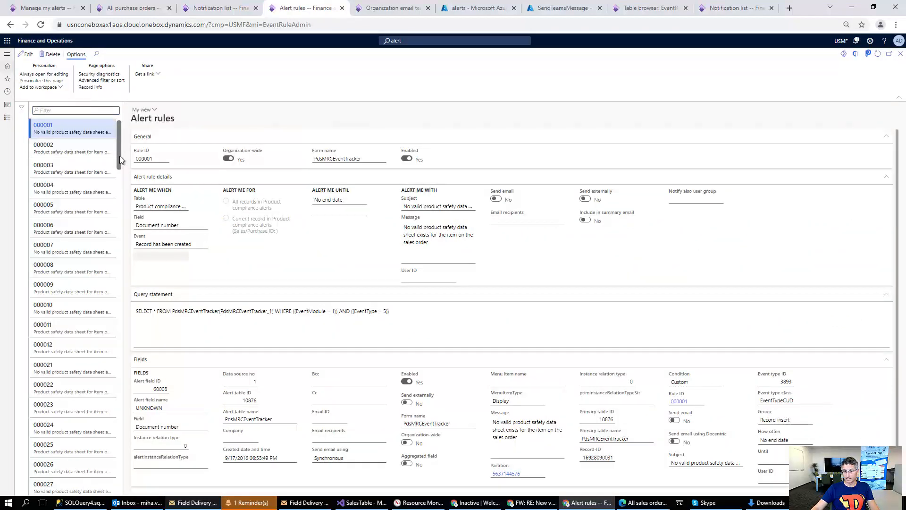
pyautogui.hotkey('ctrl', 'End')
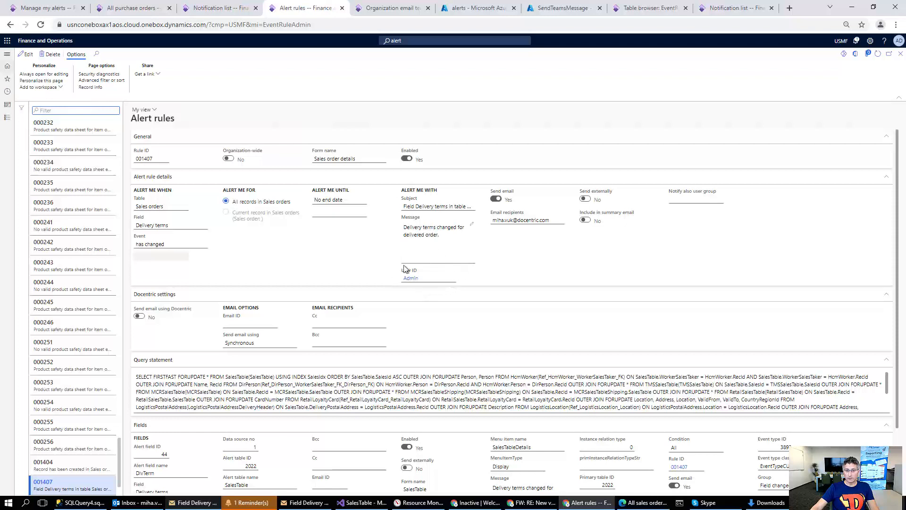
# Step: Compare product safety rules 000256 and 000255 with sales order rule 001404, checking the Condition field of 001404 and 000255
pyautogui.click(49, 441)
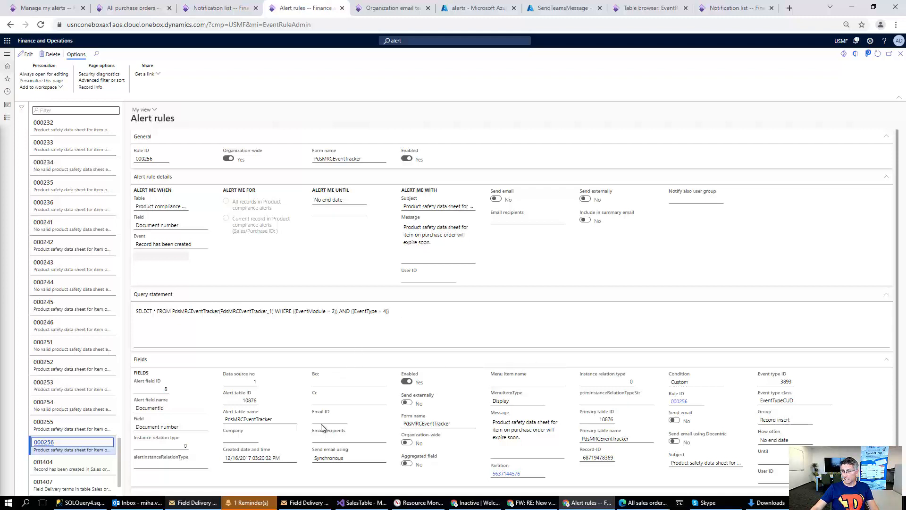
pyautogui.click(82, 466)
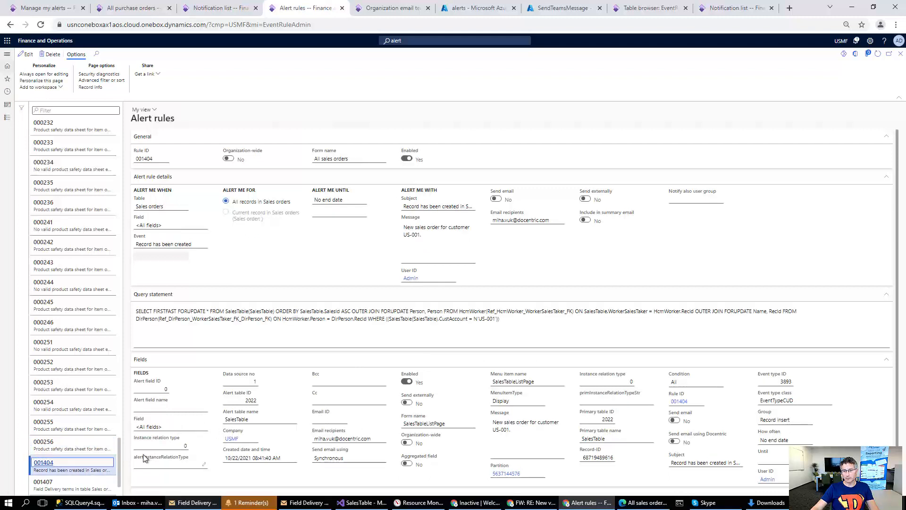
pyautogui.scroll(-1, 211, 414)
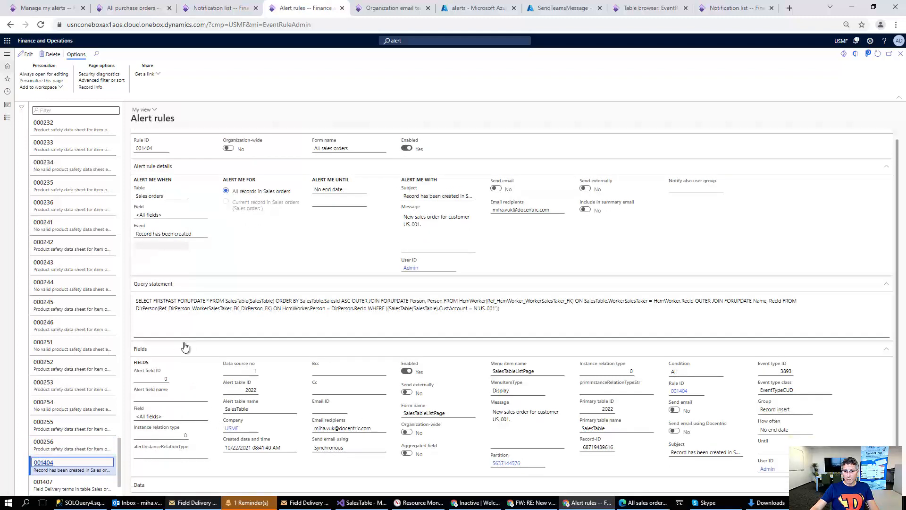
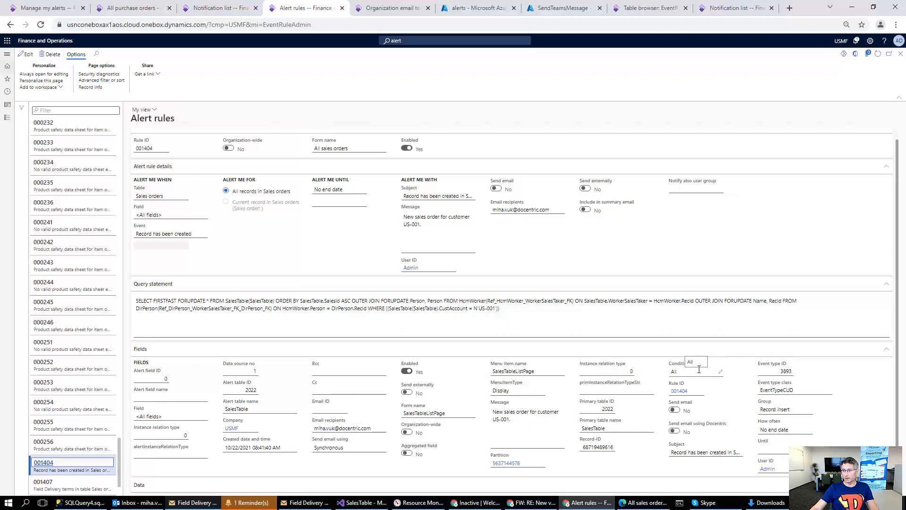
pyautogui.click(702, 370)
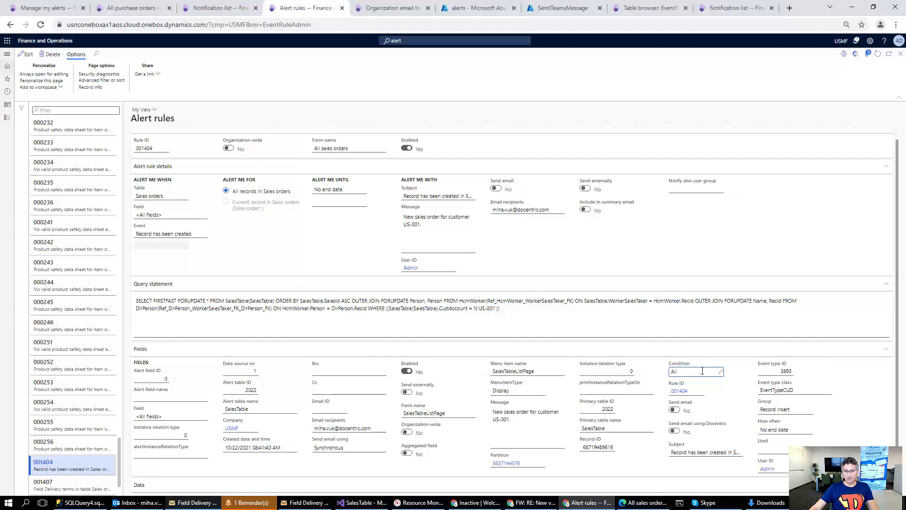
pyautogui.click(76, 430)
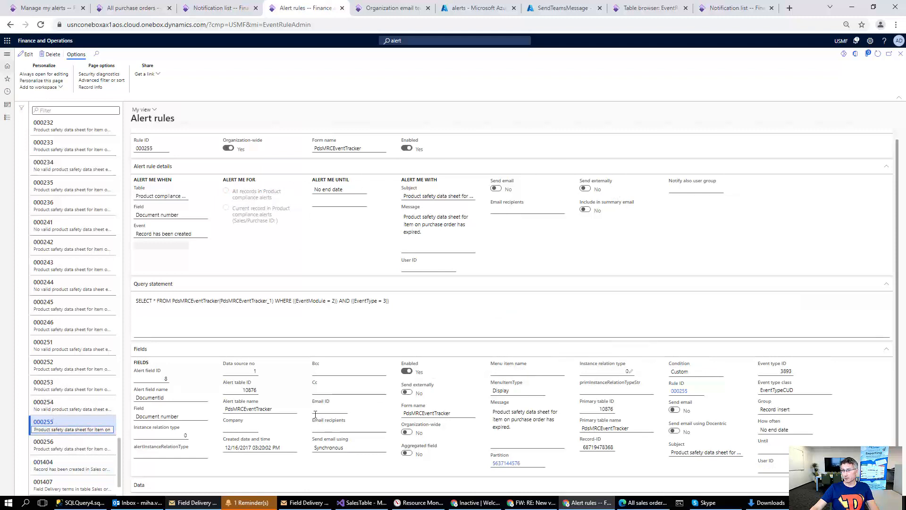
pyautogui.click(671, 372)
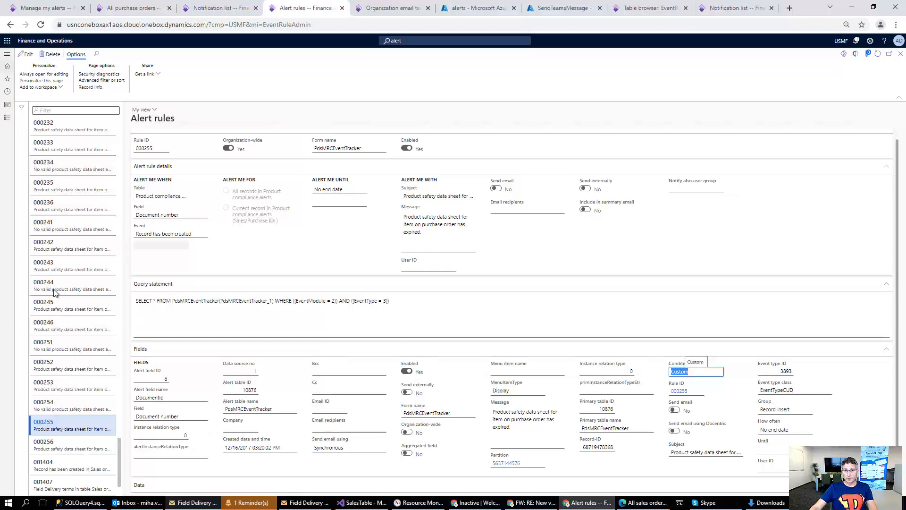
# Step: Leave the Manage my alerts page and browse further down the list of all sales orders
pyautogui.click(40, 8)
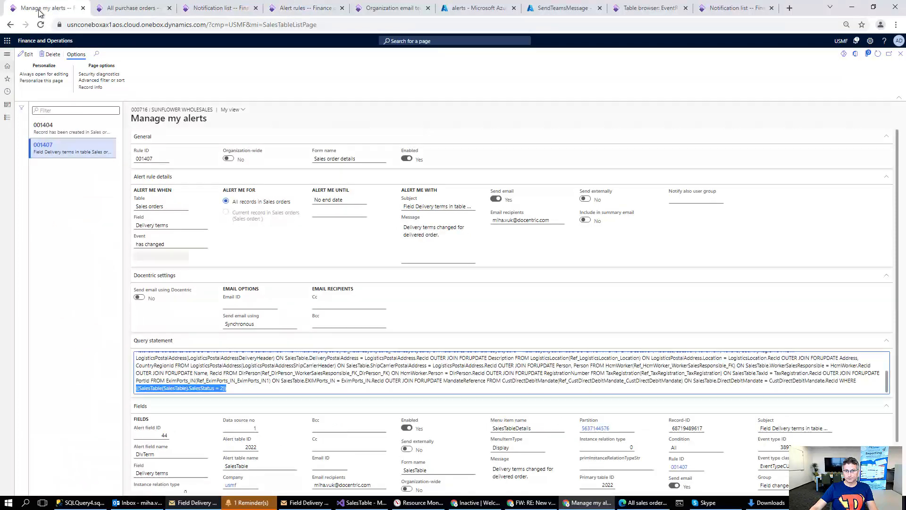
pyautogui.click(361, 82)
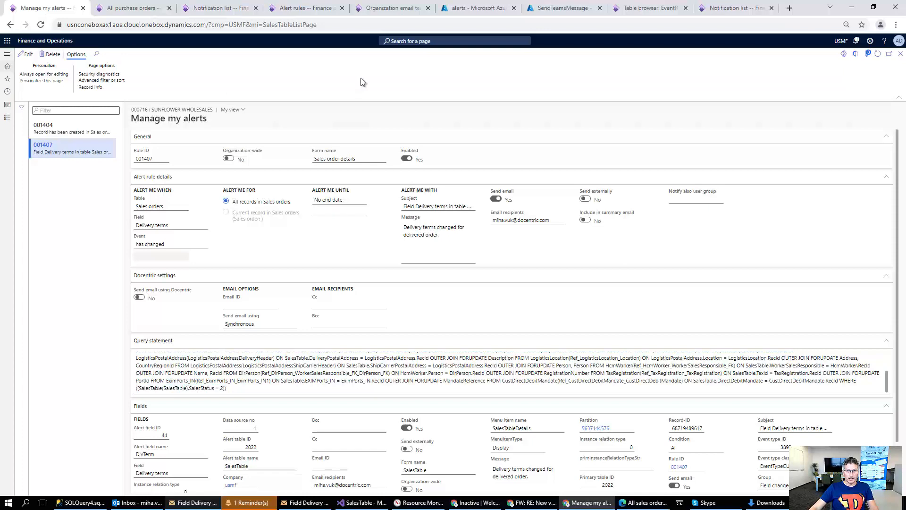
pyautogui.press('Escape')
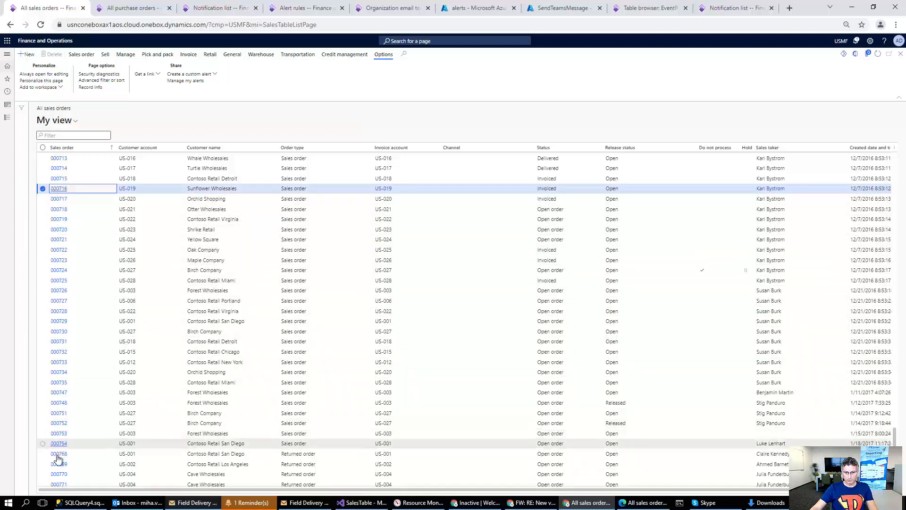
pyautogui.scroll(-1, 71, 453)
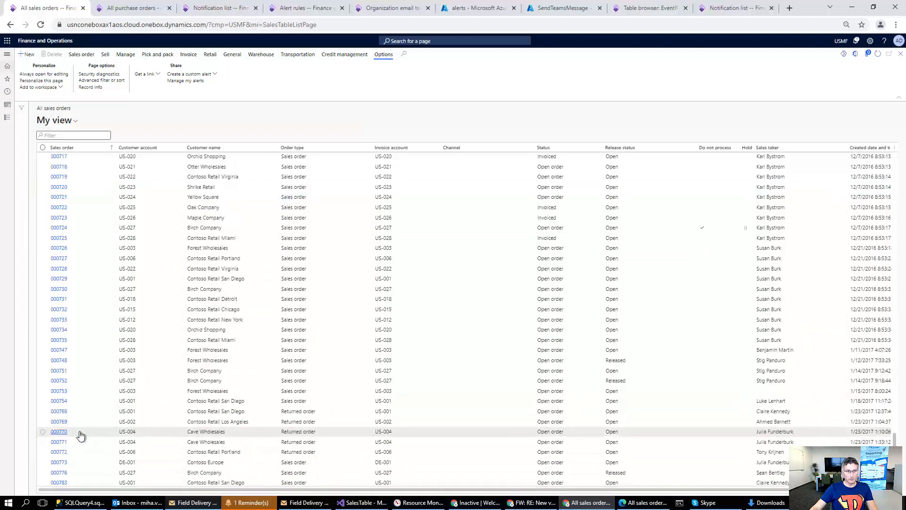
pyautogui.scroll(-1, 75, 465)
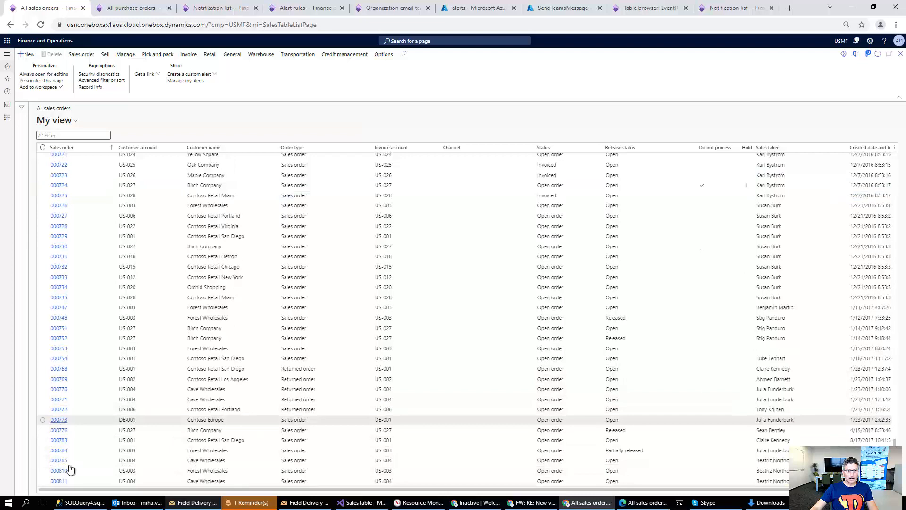
pyautogui.click(58, 434)
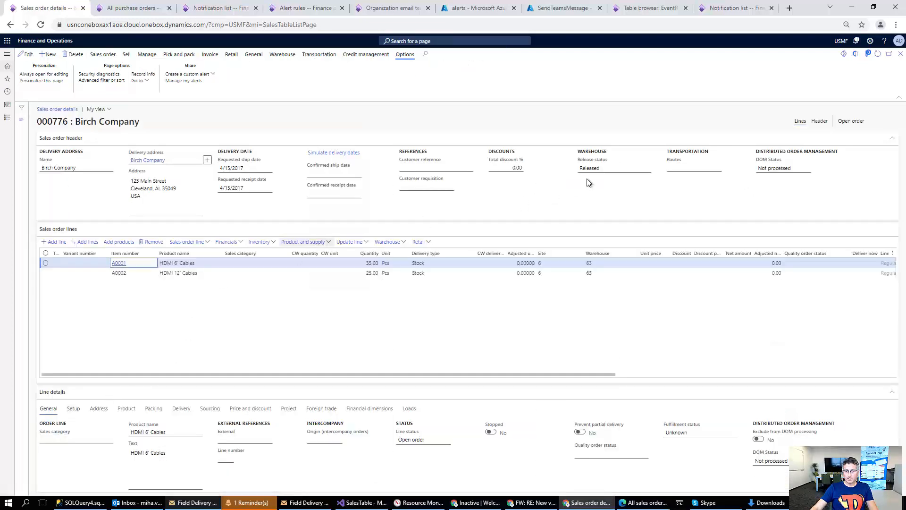
pyautogui.click(820, 122)
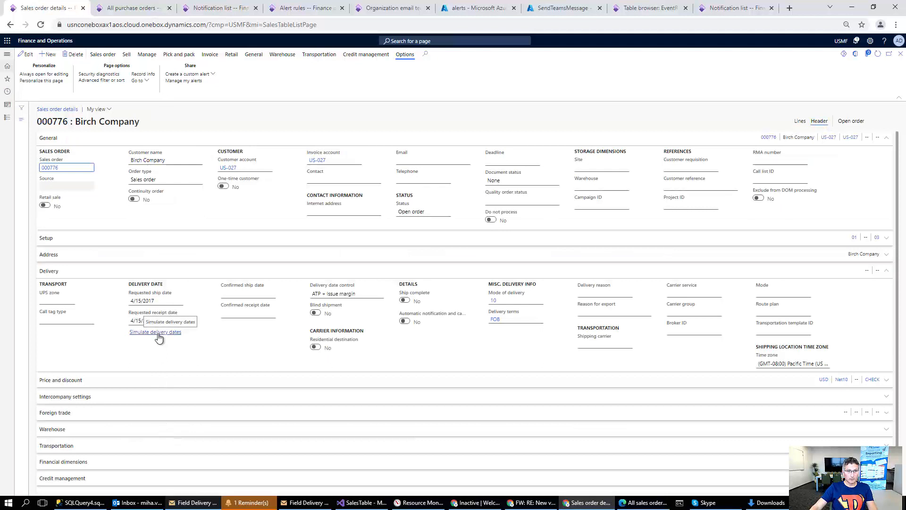
pyautogui.click(239, 122)
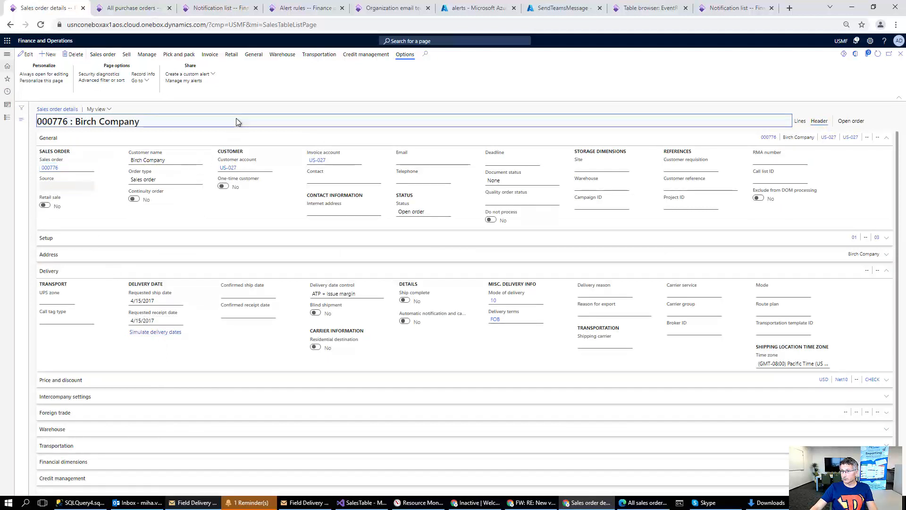
pyautogui.press('Escape')
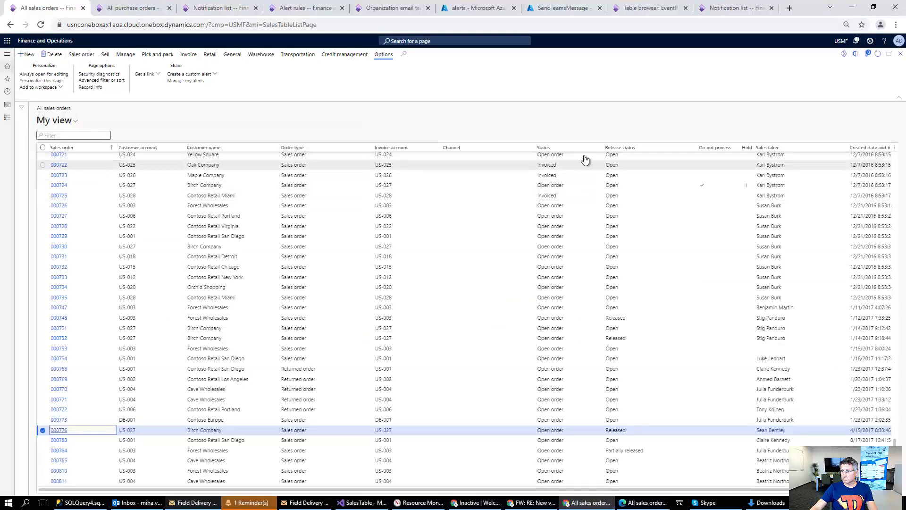
pyautogui.click(593, 148)
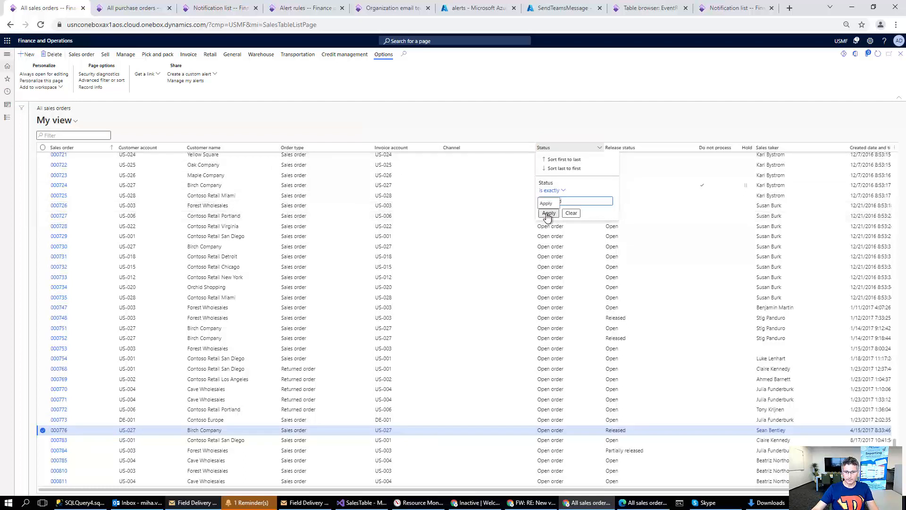
pyautogui.click(599, 113)
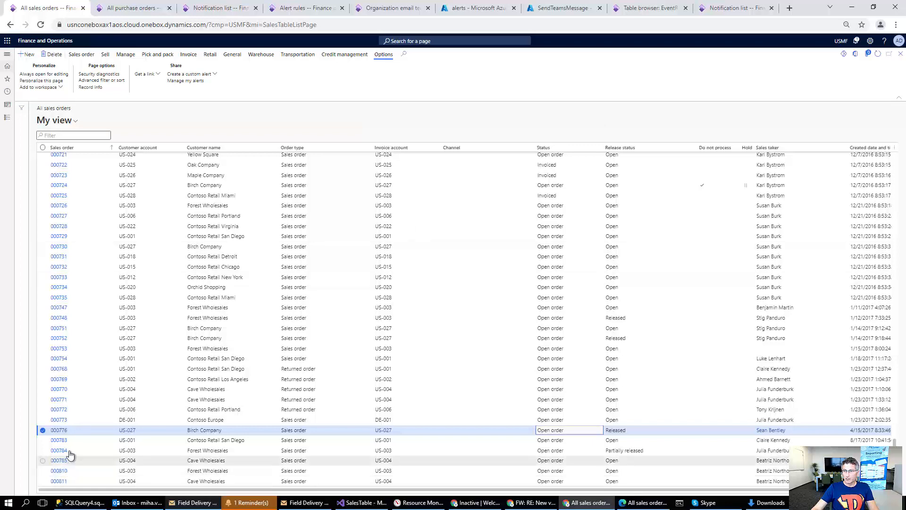
# Step: Start a custom alert rule on the Requested ship date in sales order 000776's header and show the available event types
pyautogui.click(61, 429)
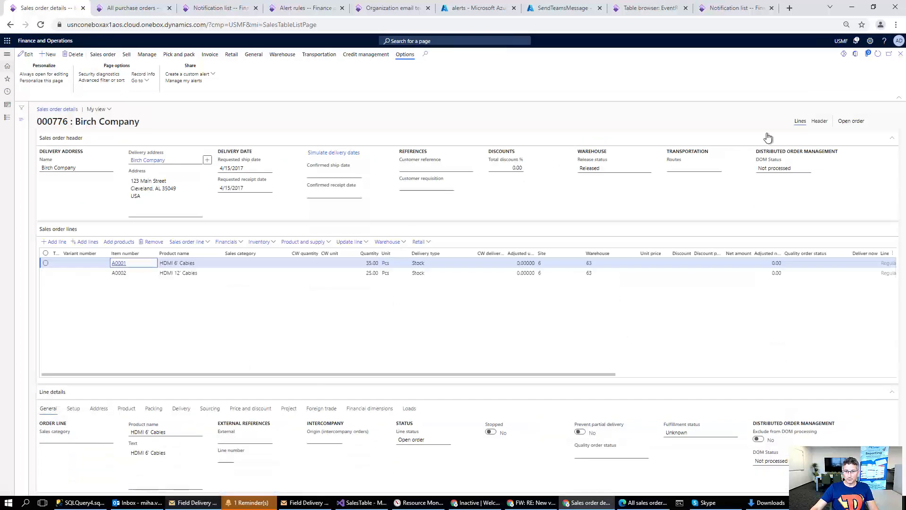
pyautogui.click(819, 120)
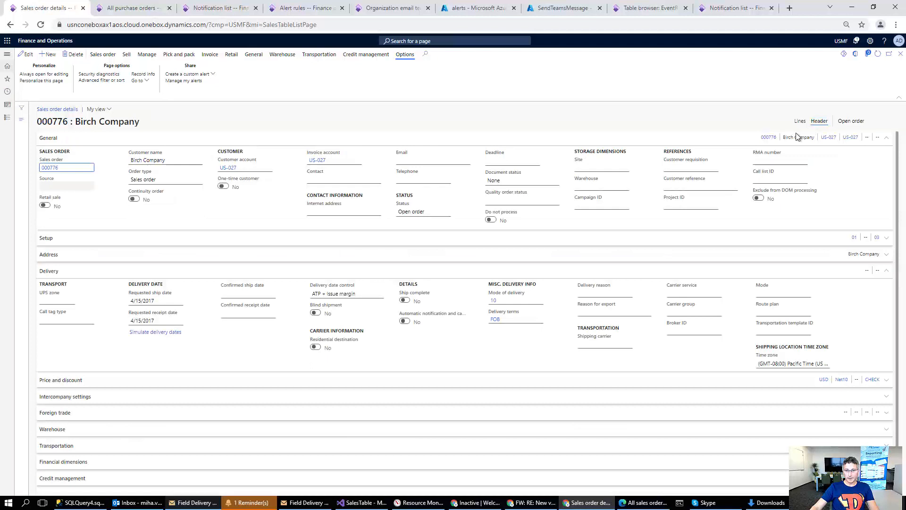
pyautogui.rightClick(160, 300)
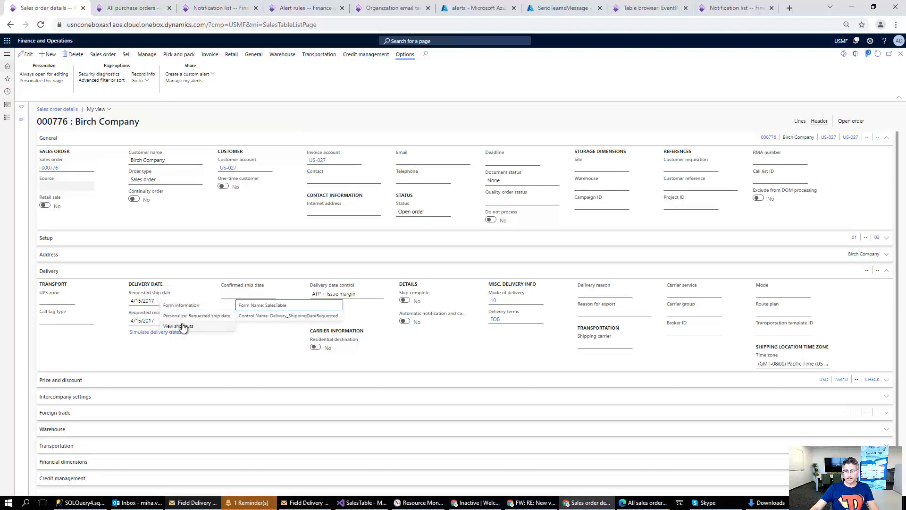
pyautogui.click(179, 316)
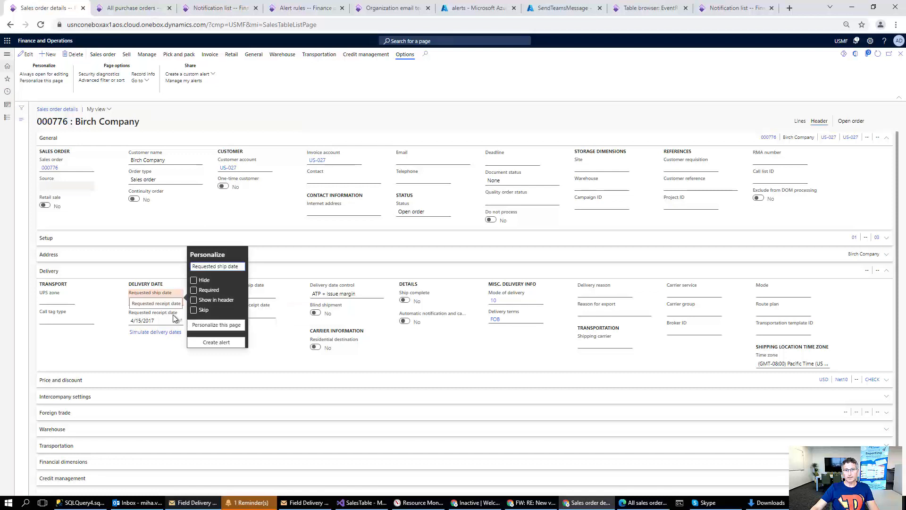
pyautogui.click(209, 346)
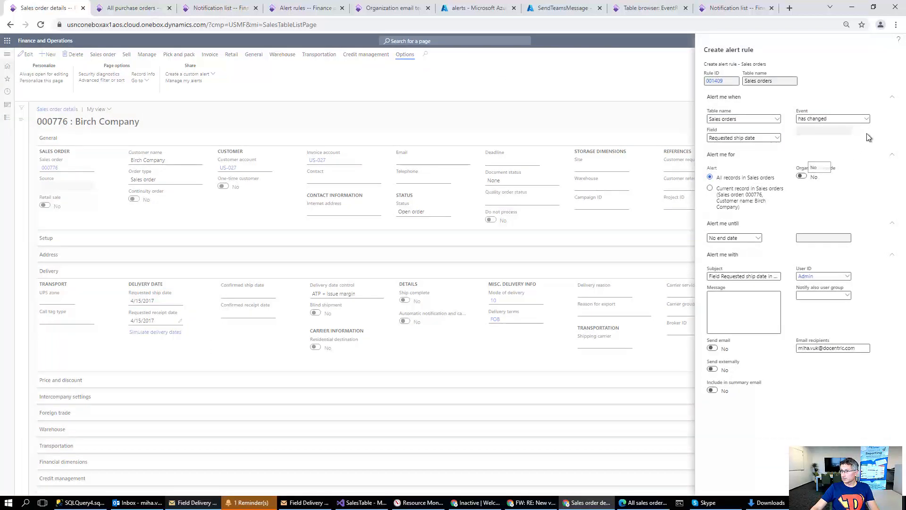
pyautogui.click(866, 119)
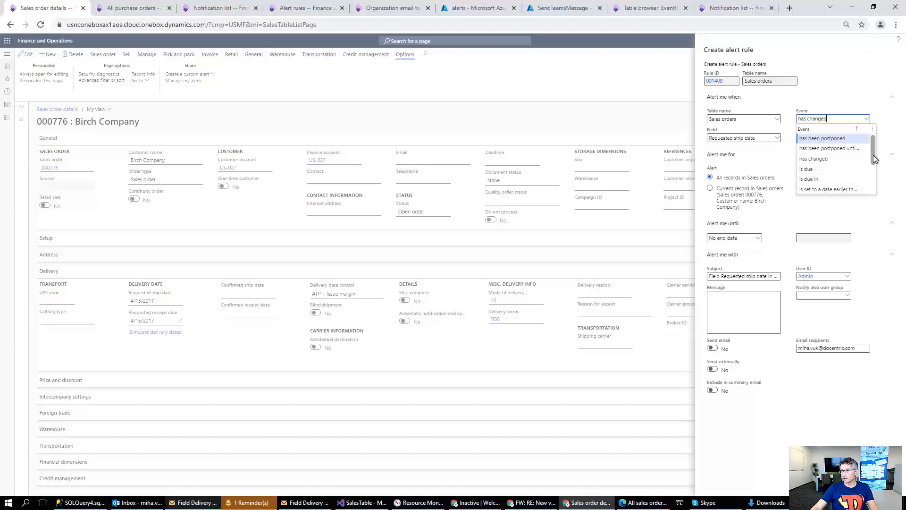
# Step: Set the alert event for the Requested ship date field to "is due in" with an interval of 1 calendar day
pyautogui.moveTo(873, 153)
pyautogui.mouseDown()
pyautogui.moveTo(875, 184)
pyautogui.moveTo(874, 154)
pyautogui.mouseUp()
pyautogui.click(825, 173)
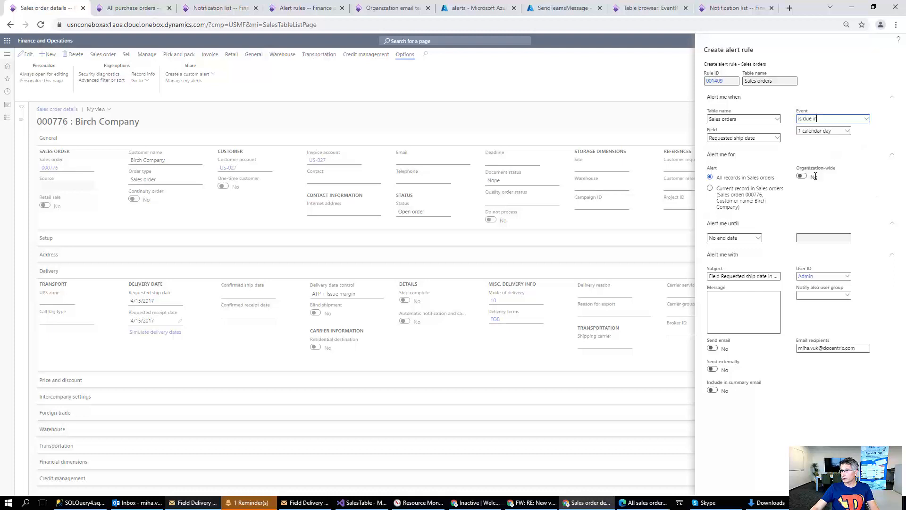
pyautogui.click(847, 132)
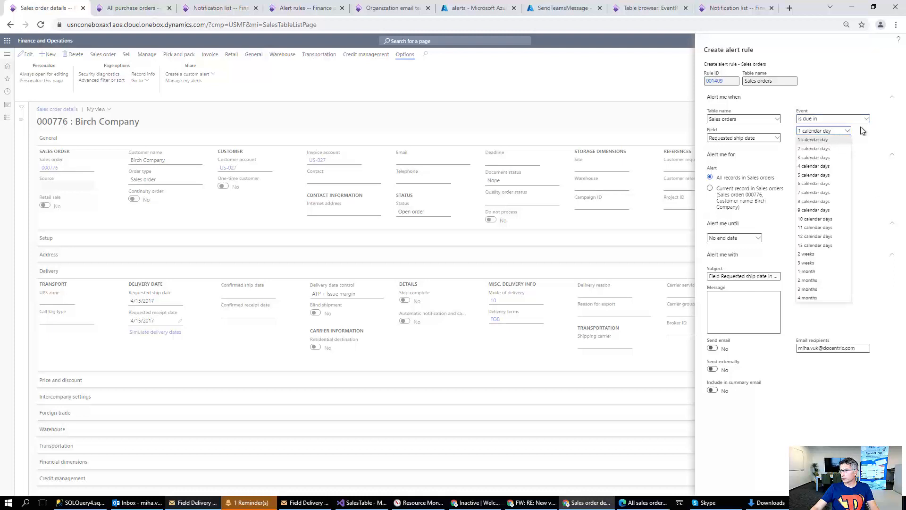
pyautogui.click(838, 97)
pyautogui.click(882, 103)
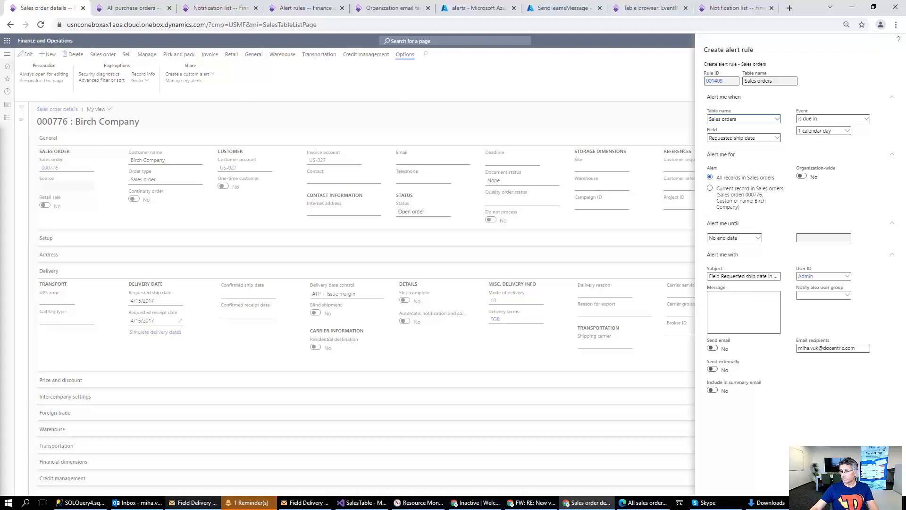
# Step: Enter the alert message "Sales order should be shipped tomorrow." and also notify the SalesTeam user group
pyautogui.click(713, 304)
pyautogui.write('Sales order should be shipped tomorrow')
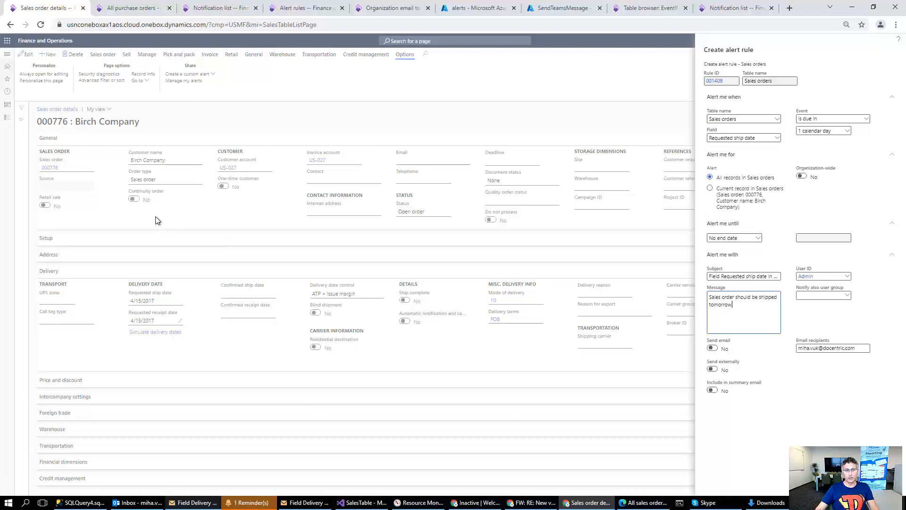
pyautogui.moveTo(735, 278)
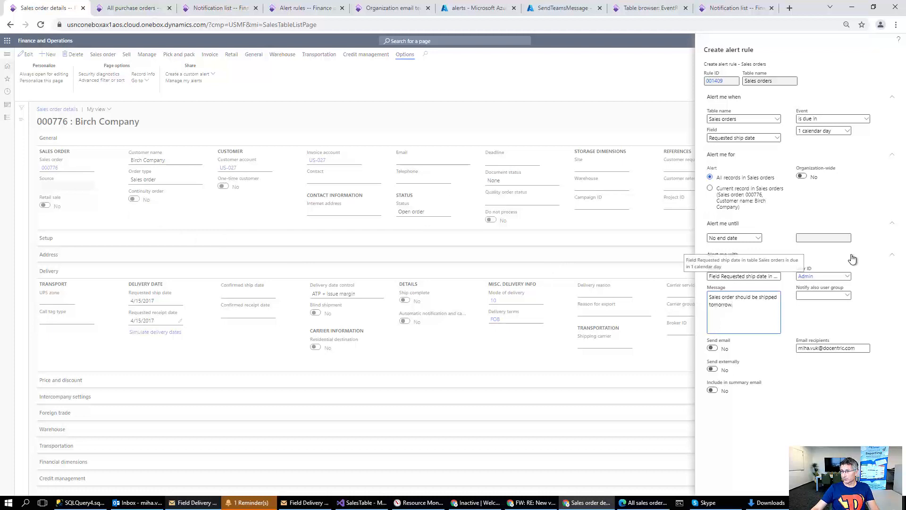
pyautogui.click(847, 296)
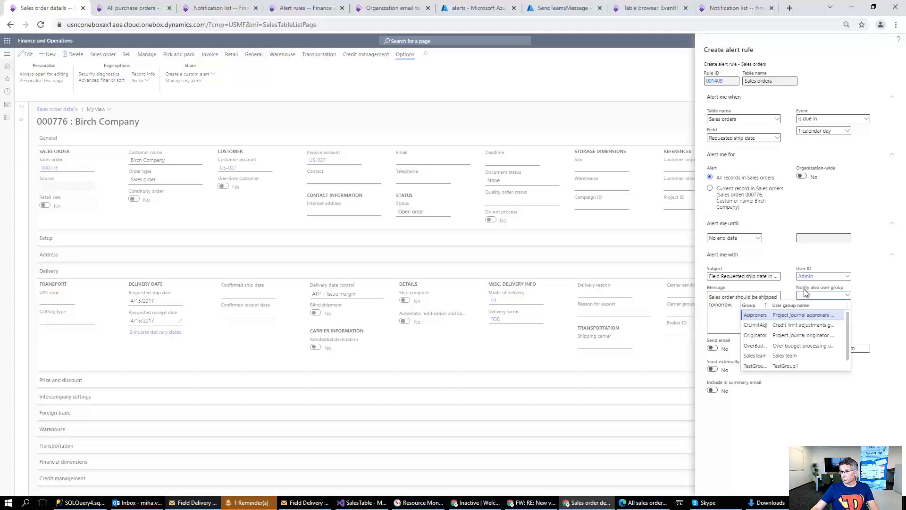
pyautogui.click(760, 356)
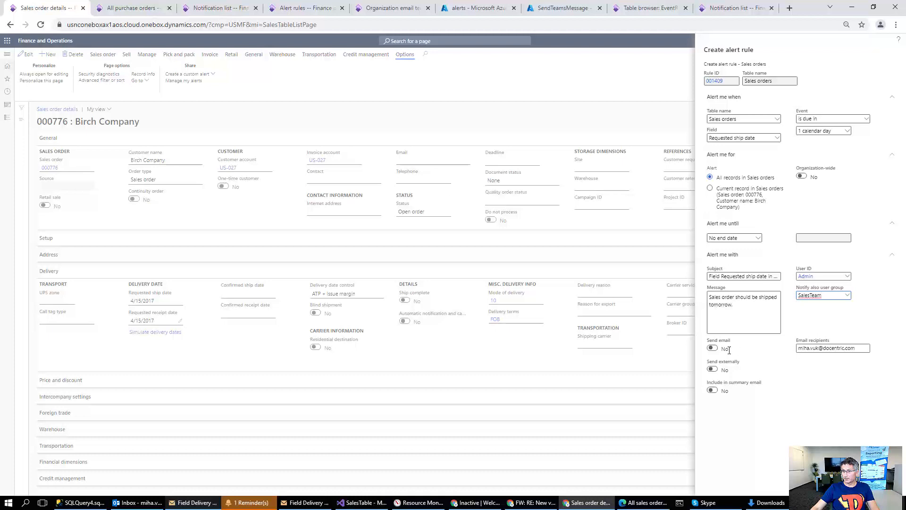
# Step: Enable sending email using Docentric with the Alert email ID, copying the sales e-mail address and %USERGROUP_SalesTeam%
pyautogui.click(713, 348)
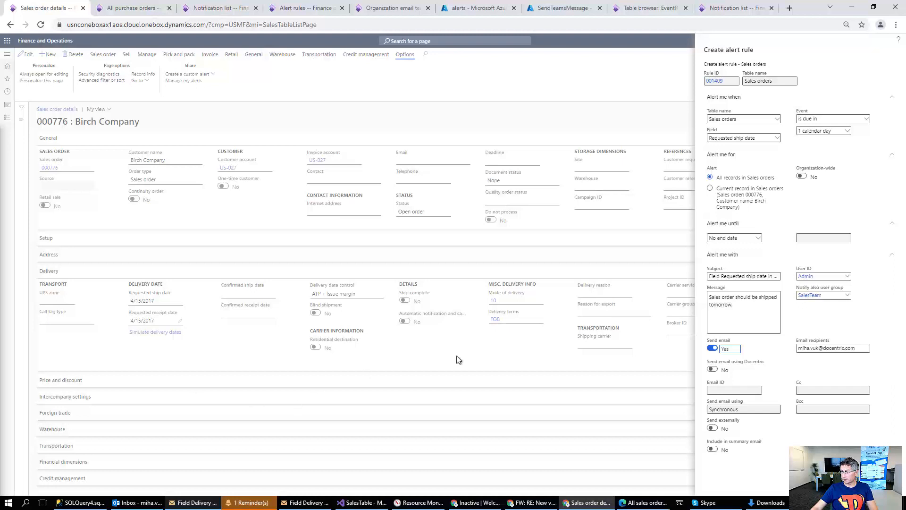
pyautogui.click(713, 370)
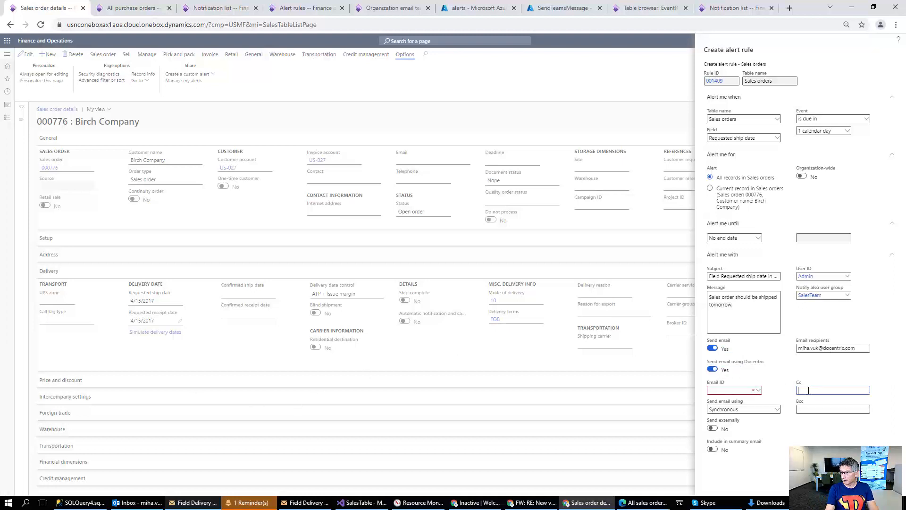
pyautogui.hotkey('ctrl', 'v')
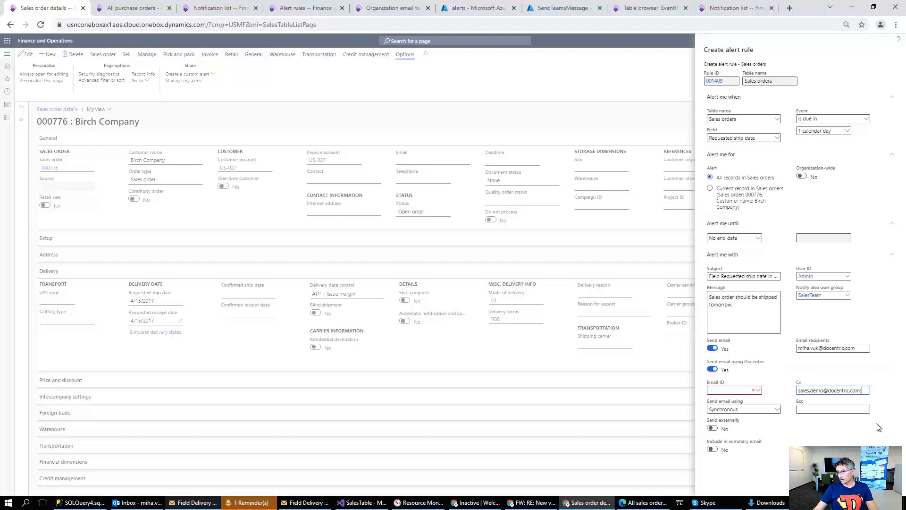
pyautogui.write('%USERGROUP_SalesTeam%')
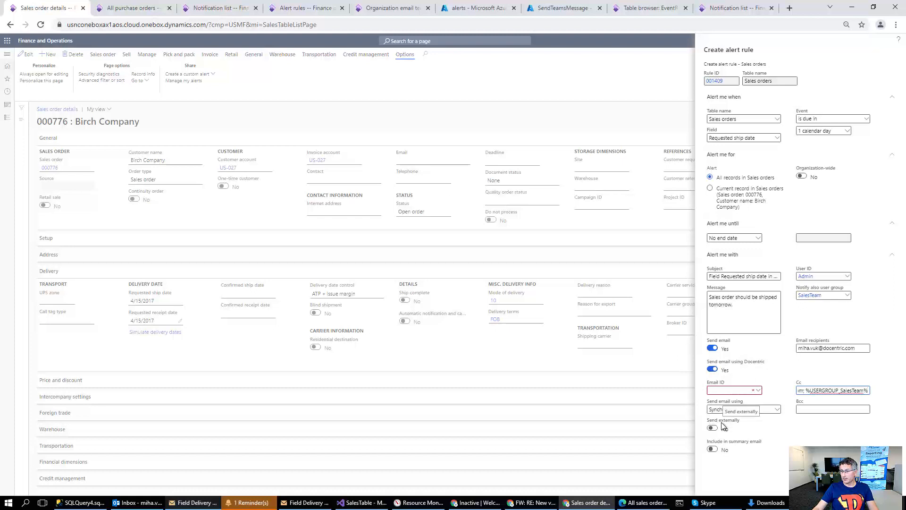
pyautogui.click(758, 391)
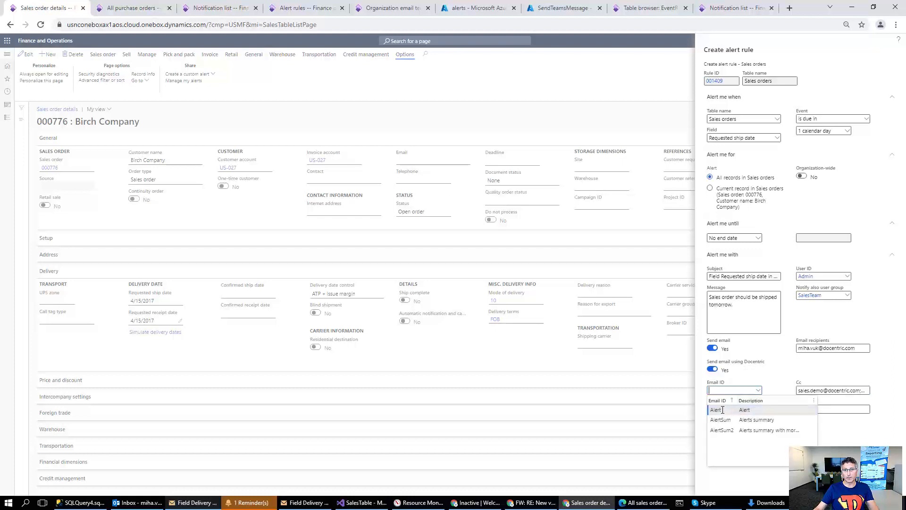
pyautogui.click(723, 410)
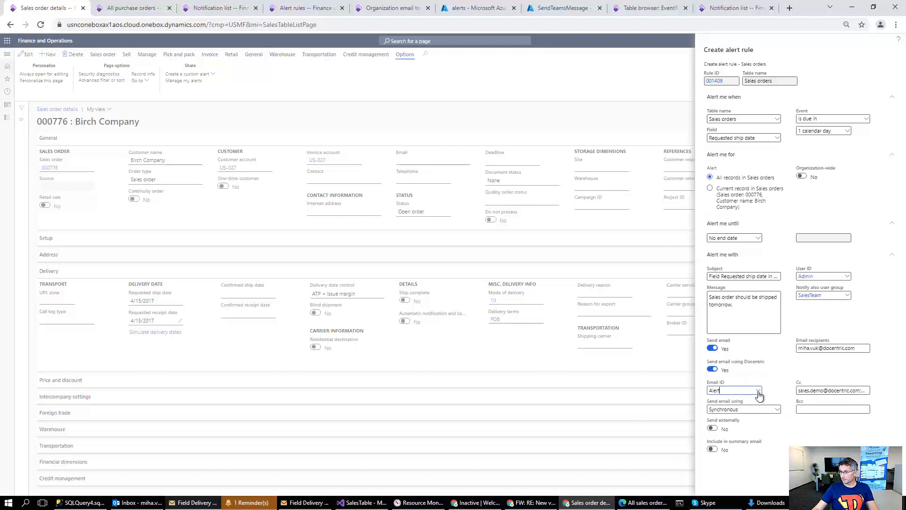
# Step: Open the details of the Alert email template and edit its en-us message content
pyautogui.rightClick(759, 396)
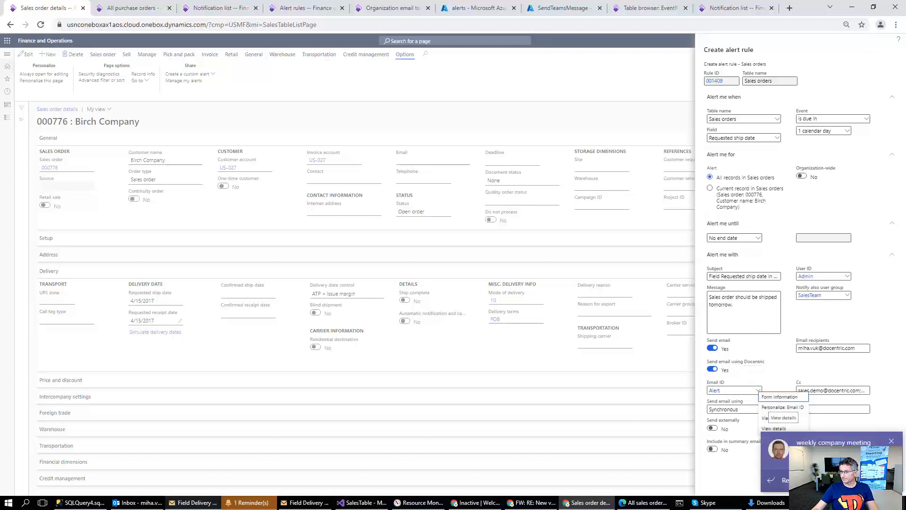
pyautogui.click(773, 429)
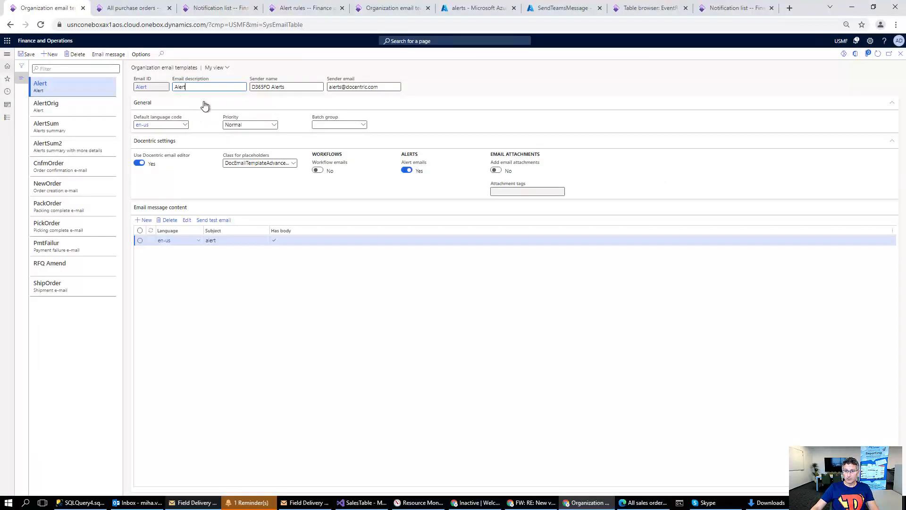
pyautogui.click(188, 221)
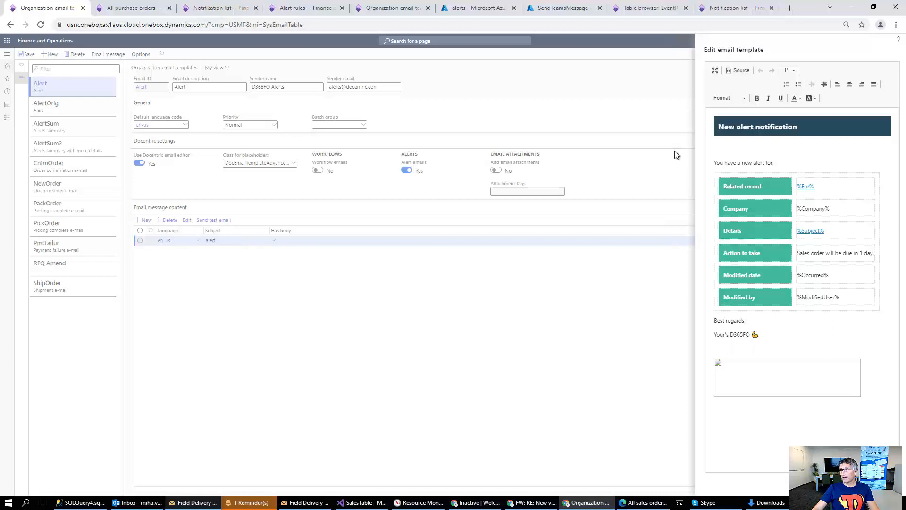
# Step: Add a greeting line "Hi" followed by the Worker placeholder beneath the "New alert notification" heading
pyautogui.click(735, 149)
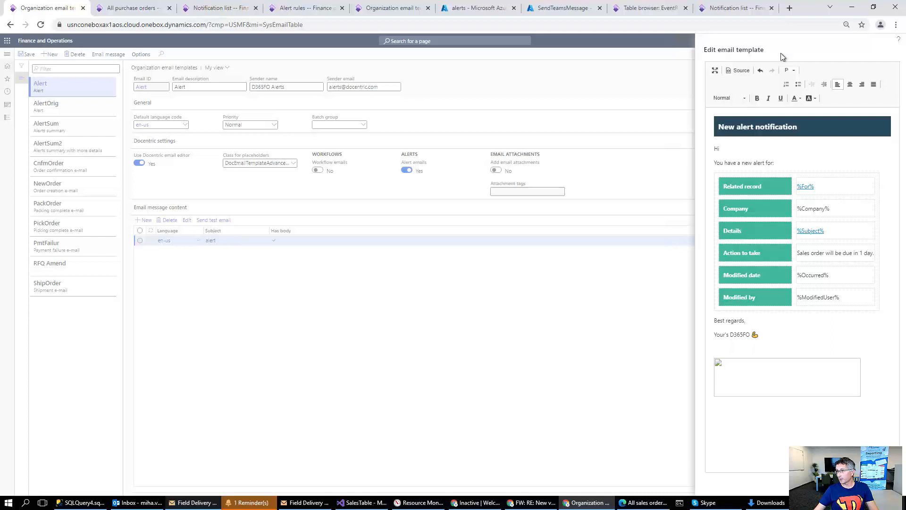
pyautogui.click(790, 70)
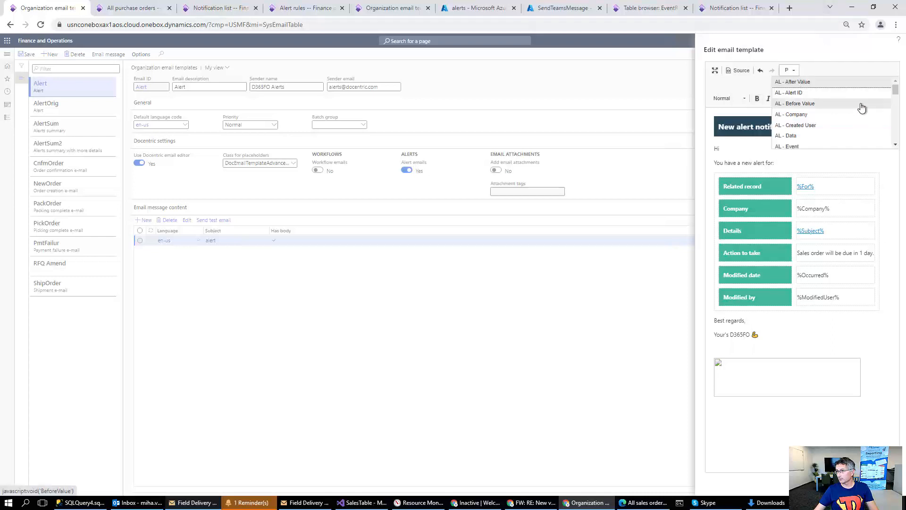
pyautogui.moveTo(895, 90); pyautogui.dragTo(896, 141)
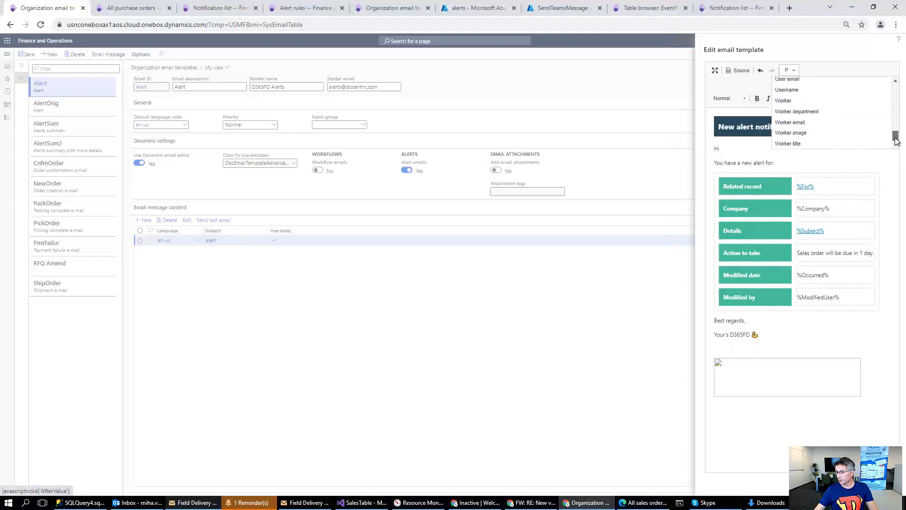
pyautogui.click(784, 101)
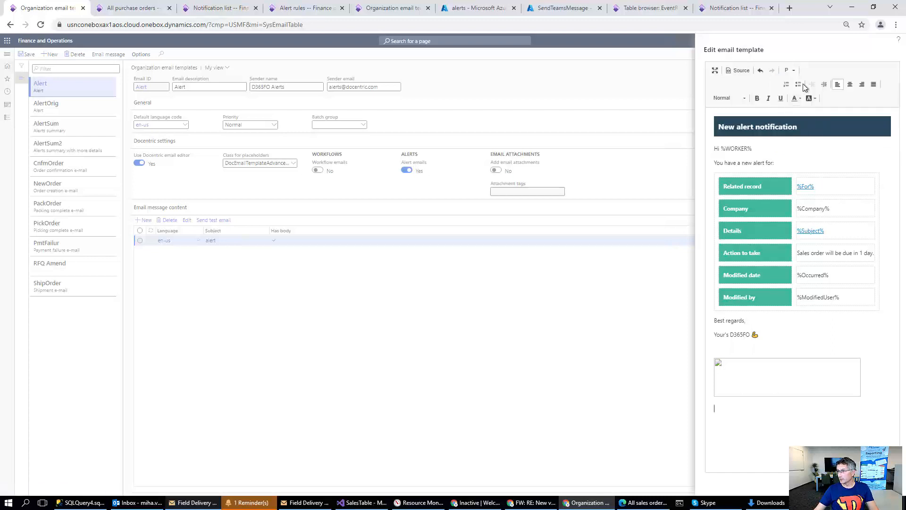
# Step: Insert the Worker image placeholder at the end of the email template, then return to the alert rule
pyautogui.click(789, 70)
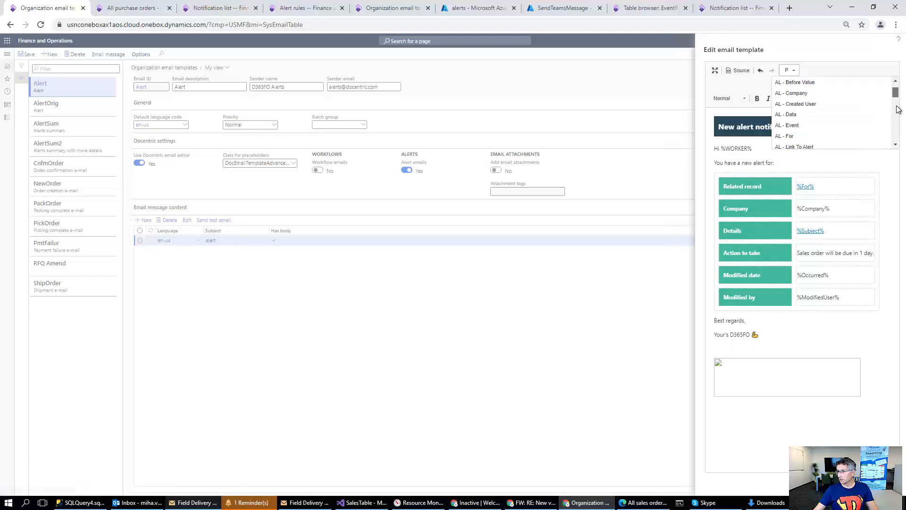
pyautogui.moveTo(896, 94); pyautogui.dragTo(894, 136)
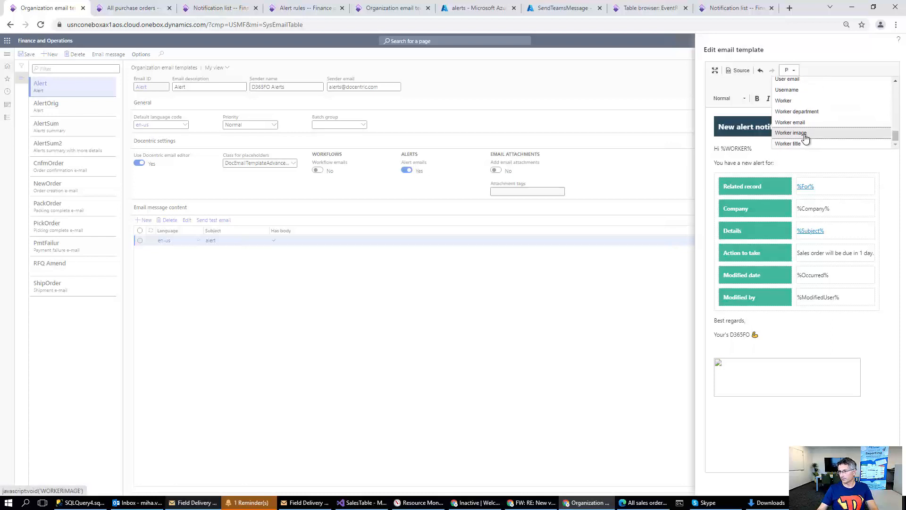
pyautogui.click(805, 134)
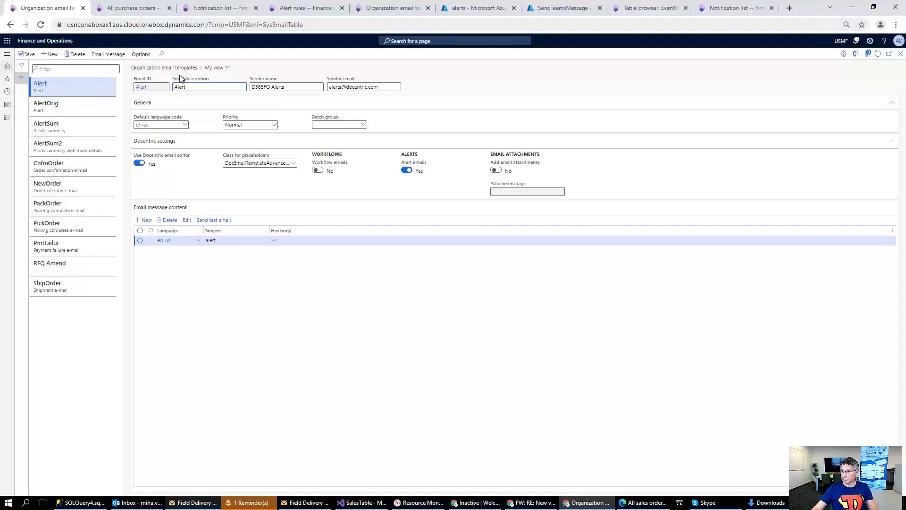
pyautogui.click(371, 316)
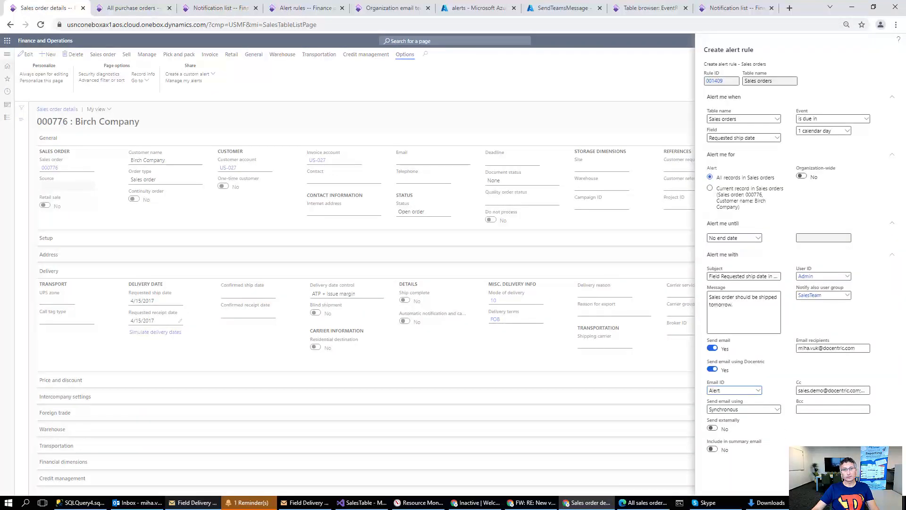
# Step: Use Synchronous as the rule's email sending method and close the alert rule form
pyautogui.click(777, 410)
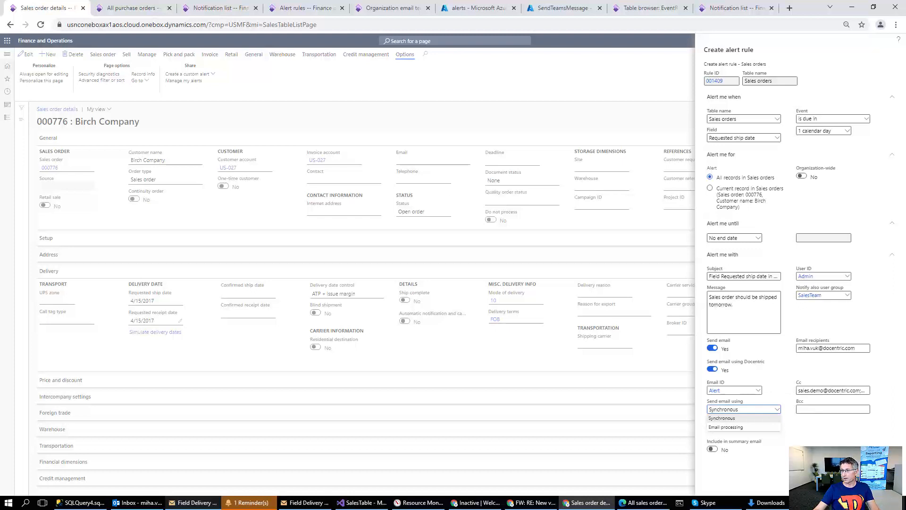
pyautogui.press('Return')
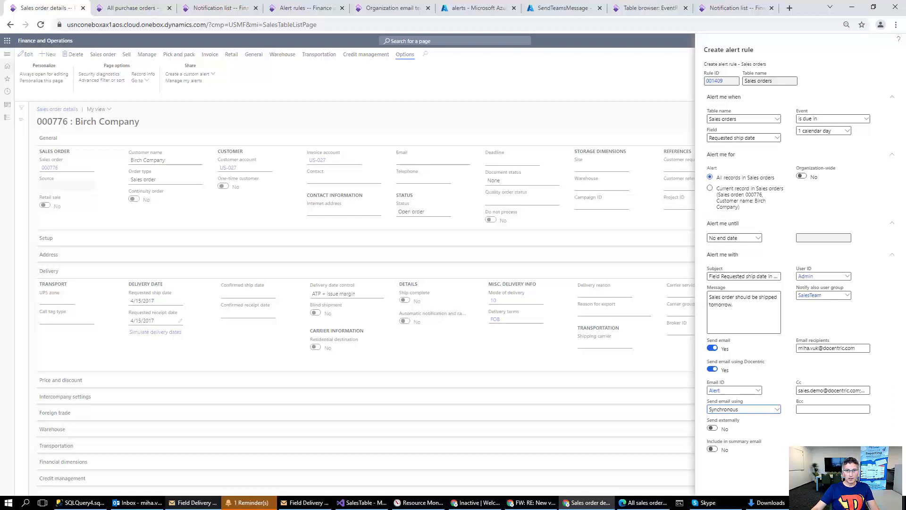
pyautogui.press('Escape')
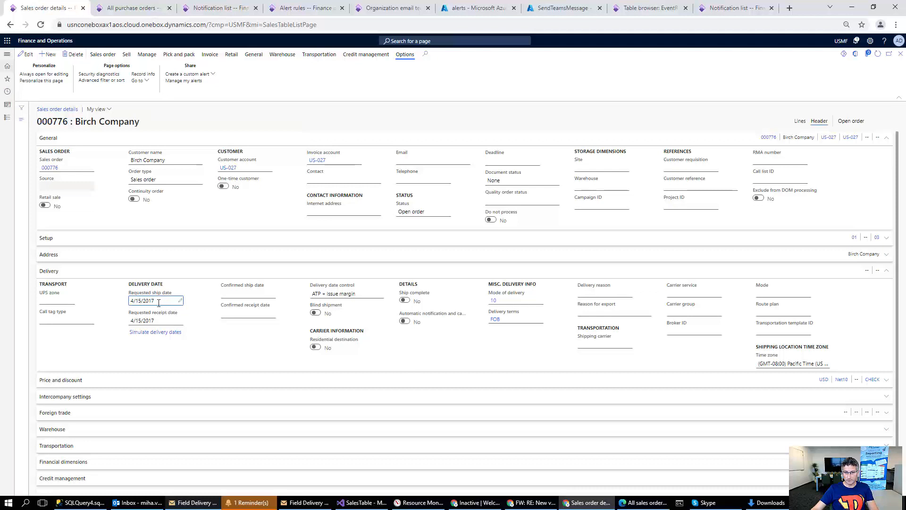
# Step: Set the Birch Company order's requested ship date to 10/22/2021 and save, transferring ship and receipt dates to the lines
pyautogui.moveTo(161, 303); pyautogui.dragTo(123, 308)
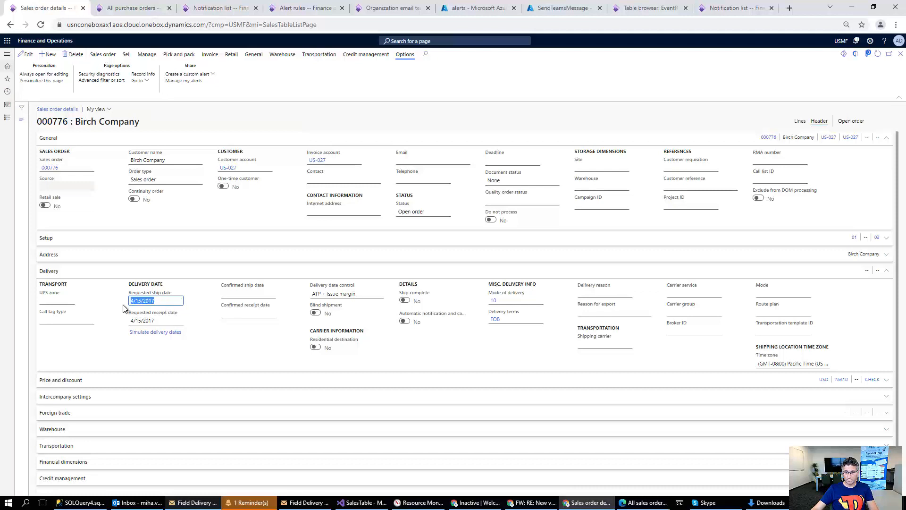
pyautogui.click(180, 302)
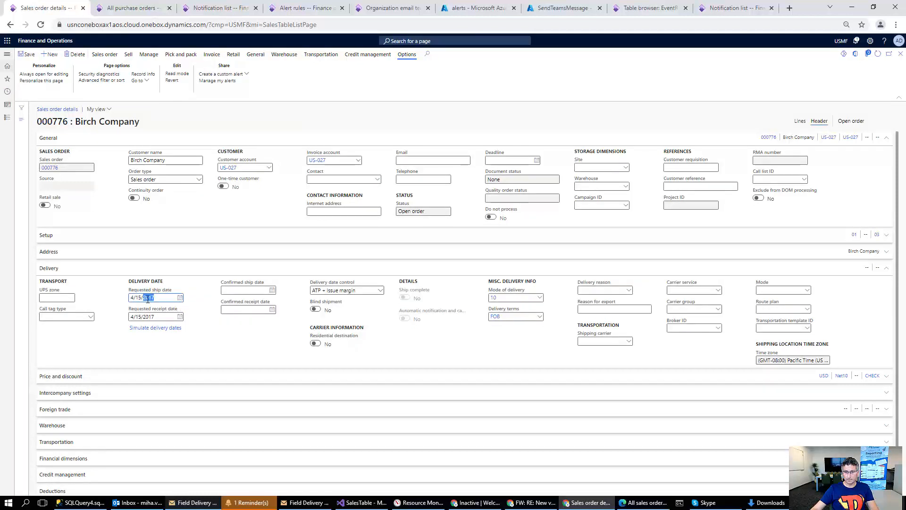
pyautogui.write('d')
pyautogui.press('Tab')
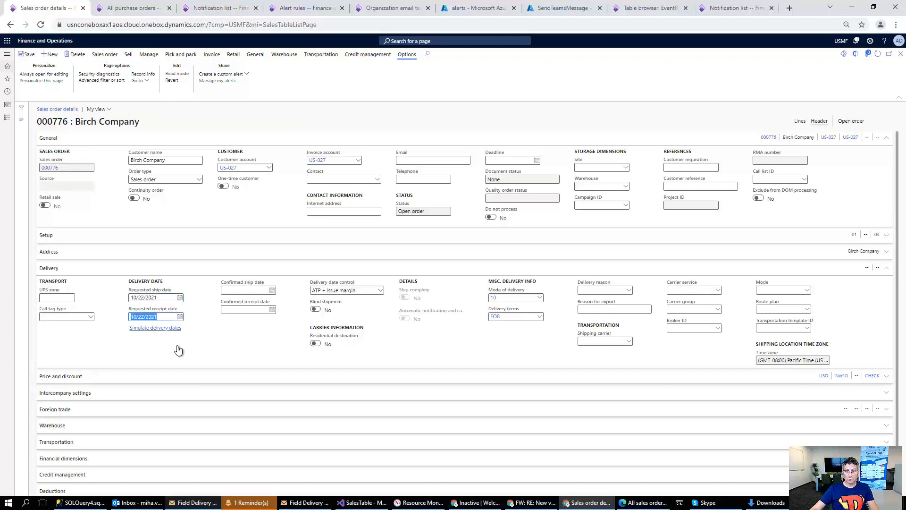
pyautogui.click(25, 54)
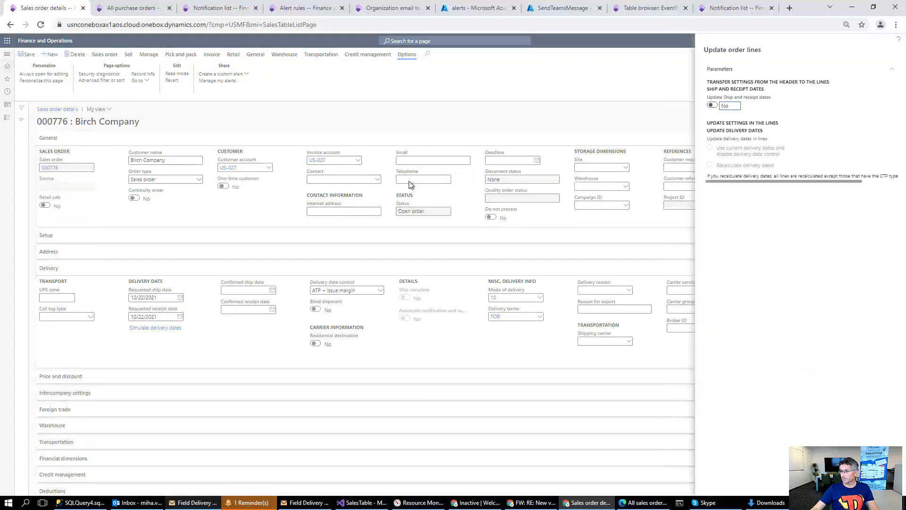
pyautogui.click(712, 105)
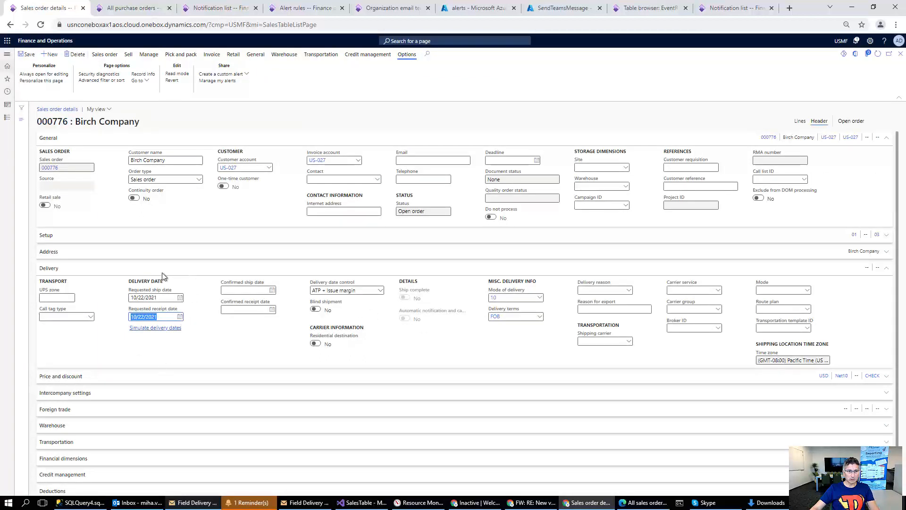
# Step: Show the sales order list and open the Forest Wholesales order between the Birch Company and Contoso Retail San Diego orders
pyautogui.click(23, 121)
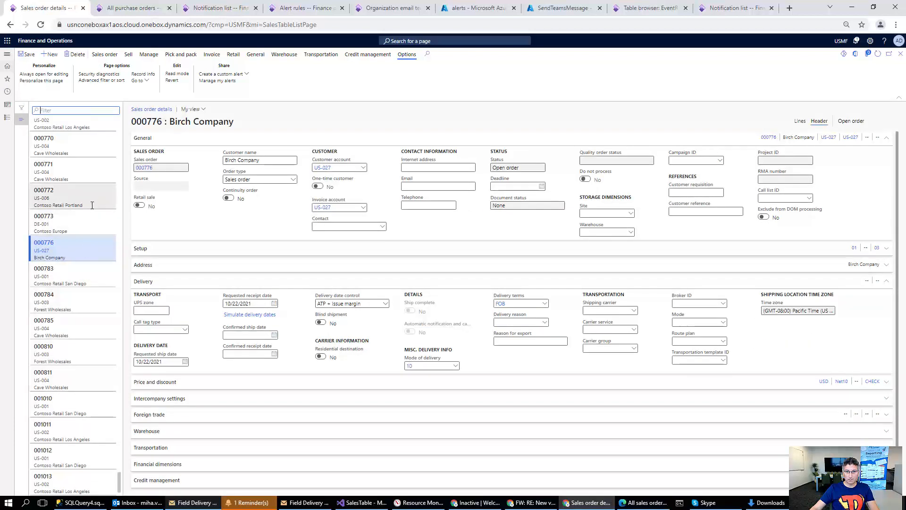
pyautogui.scroll(3, 93, 203)
pyautogui.scroll(2, 94, 200)
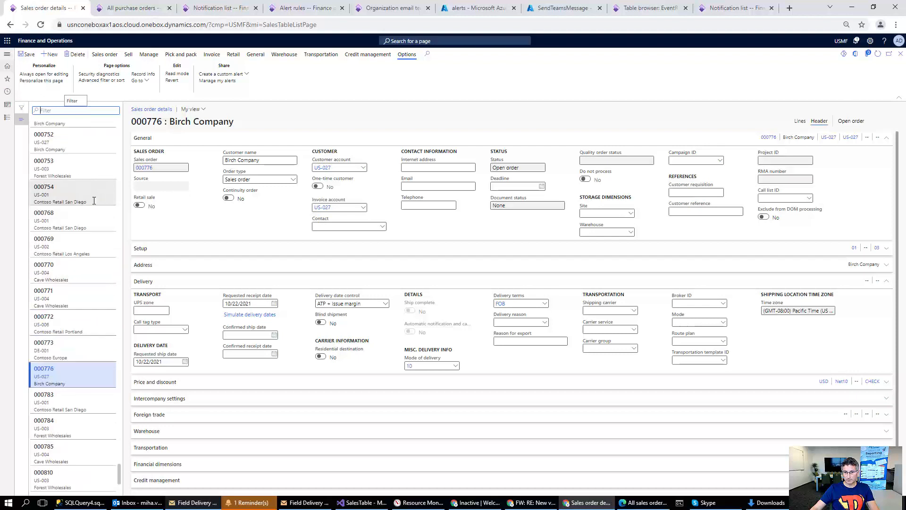
pyautogui.click(89, 175)
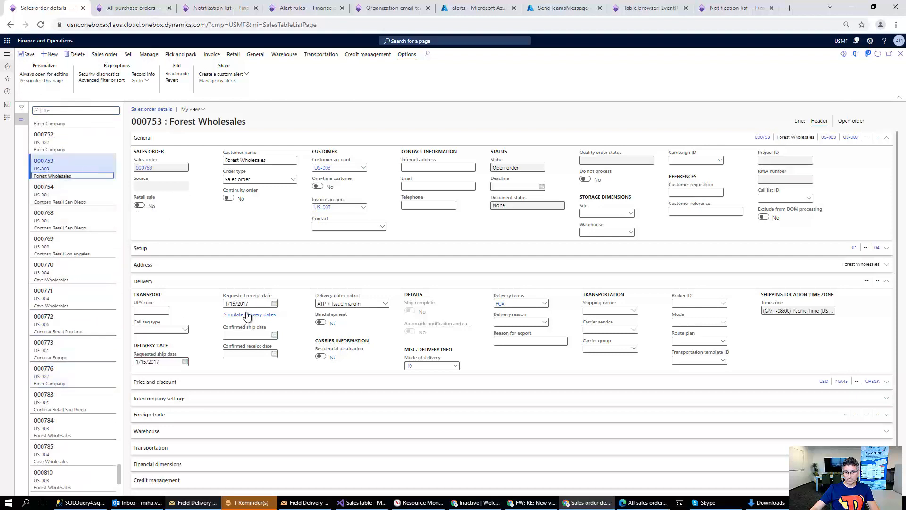
# Step: Set the Forest Wholesales order's requested ship date to 10/25/2021
pyautogui.click(167, 361)
pyautogui.write('t')
pyautogui.press('Tab')
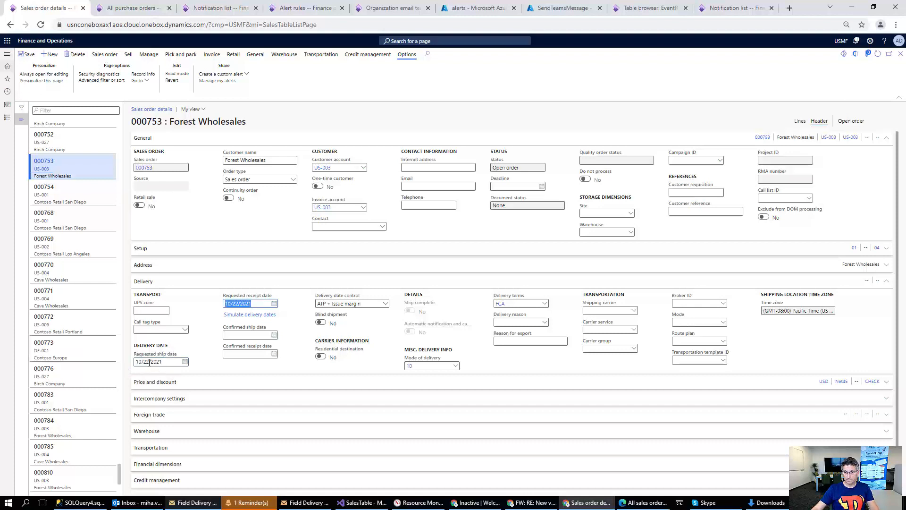
pyautogui.click(149, 362)
pyautogui.press('BackSpace')
pyautogui.write('5')
pyautogui.press('Tab')
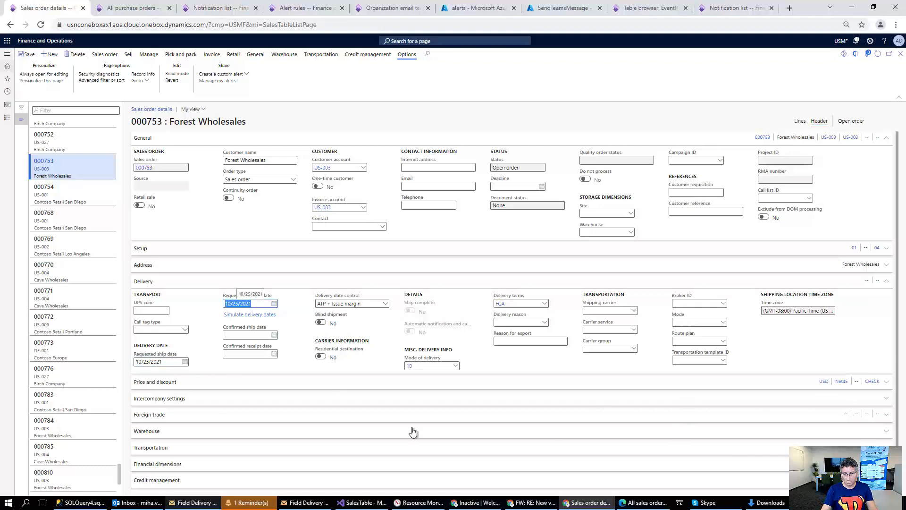
# Step: Re-enter 10/25/2021 as the requested ship date and transfer the ship and receipt dates to the order lines
pyautogui.click(148, 361)
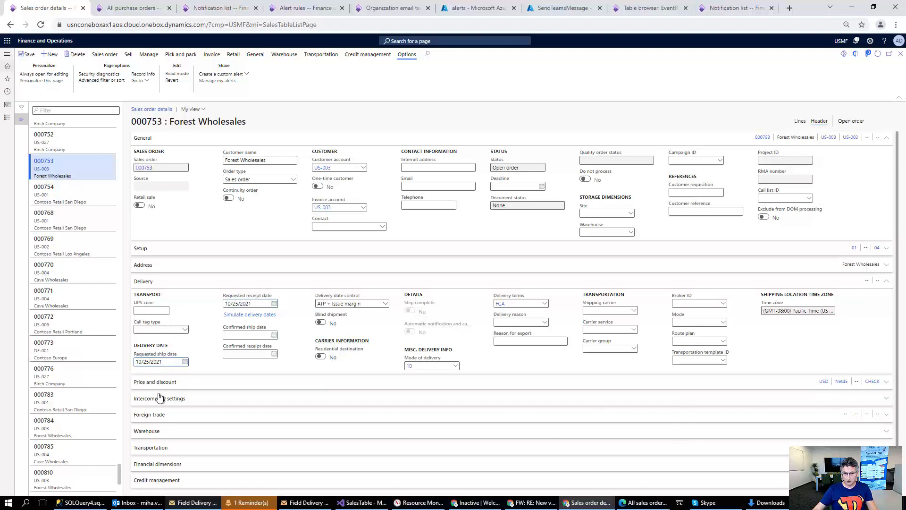
pyautogui.write('5')
pyautogui.press('Tab')
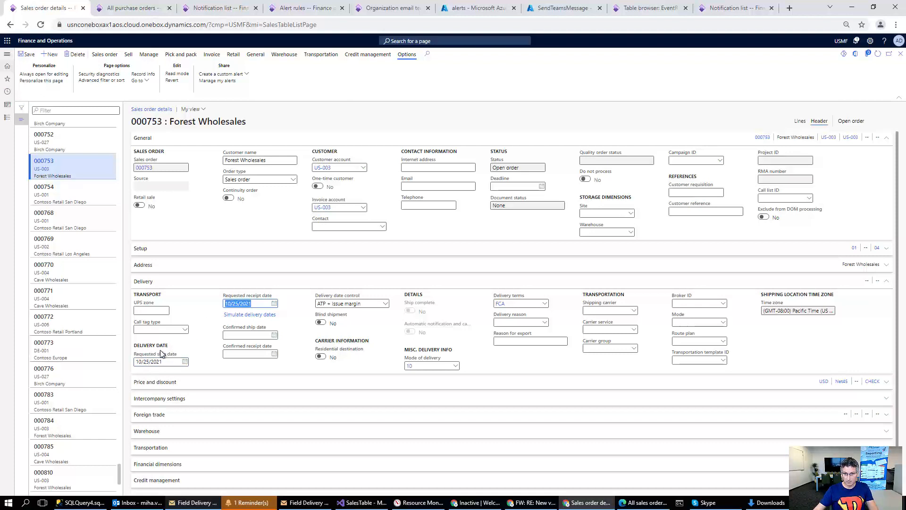
pyautogui.click(146, 361)
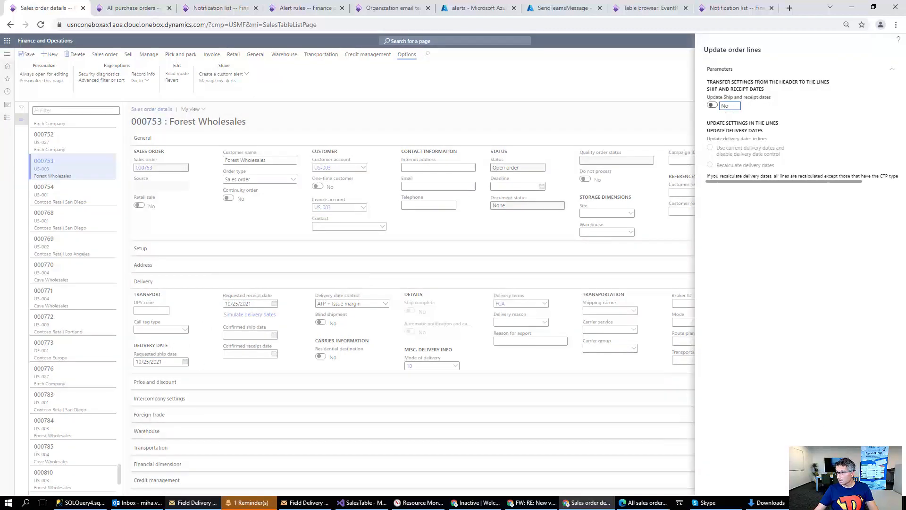
pyautogui.click(712, 105)
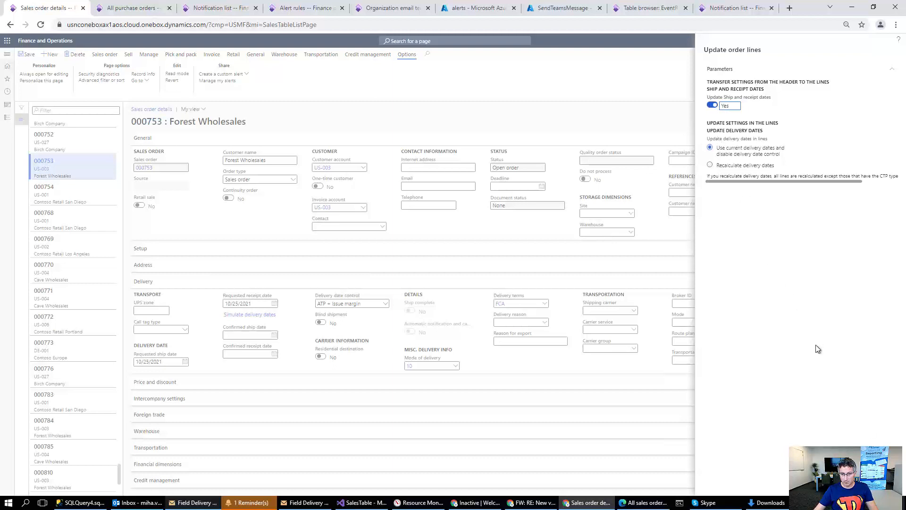
pyautogui.click(855, 484)
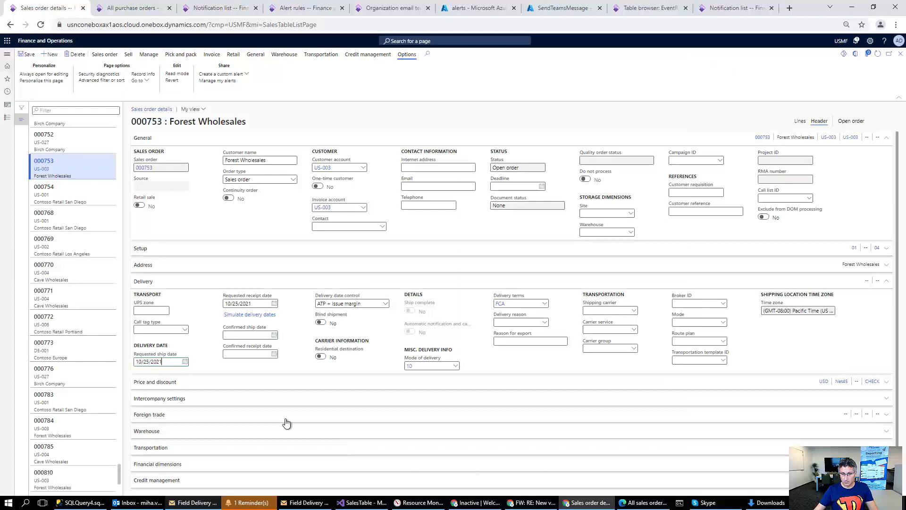
pyautogui.click(150, 362)
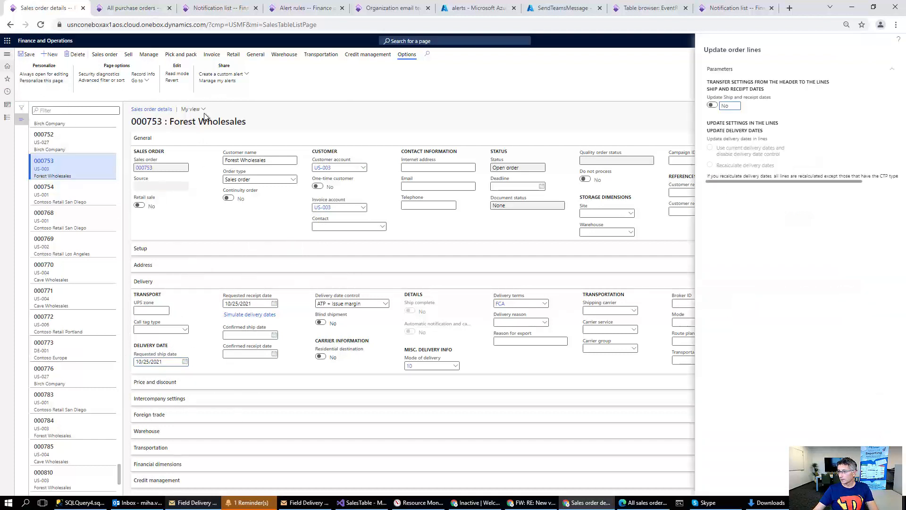
pyautogui.click(716, 106)
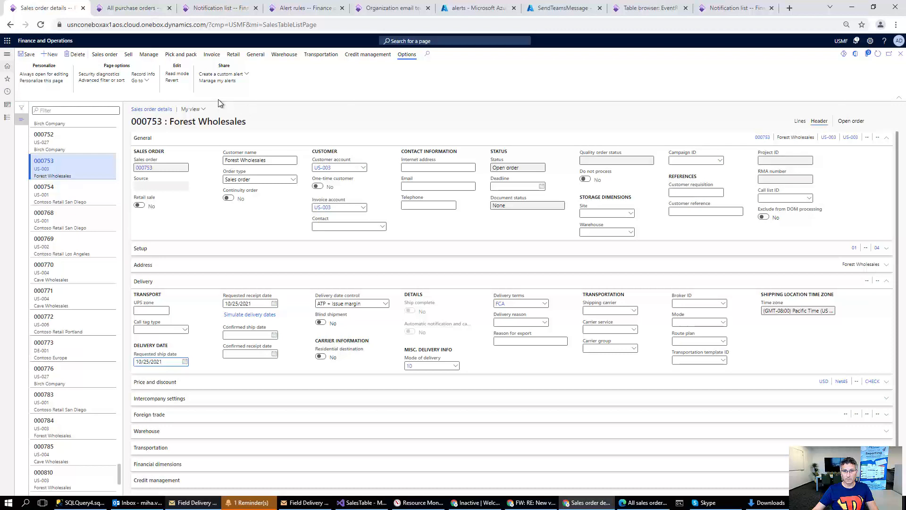
# Step: Set the requested ship date alert rule to be due in 3 calendar days and close the alert management form
pyautogui.click(217, 80)
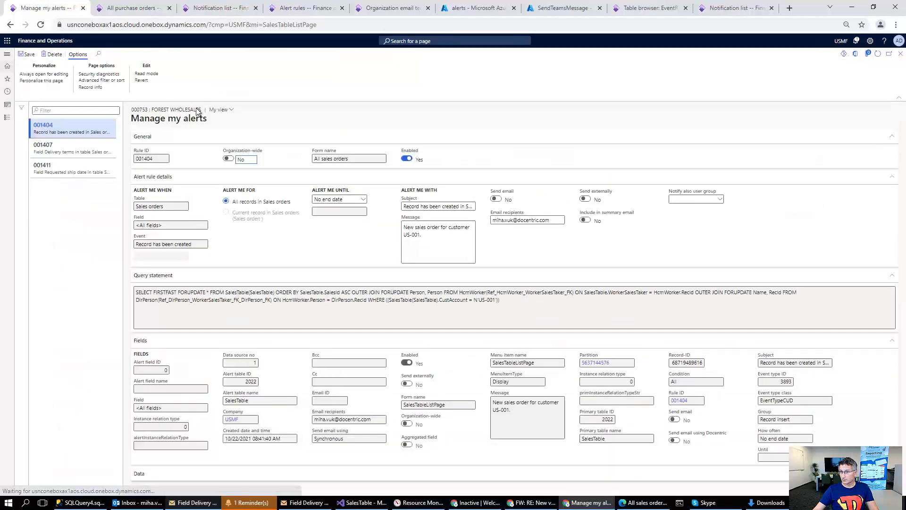
pyautogui.click(75, 171)
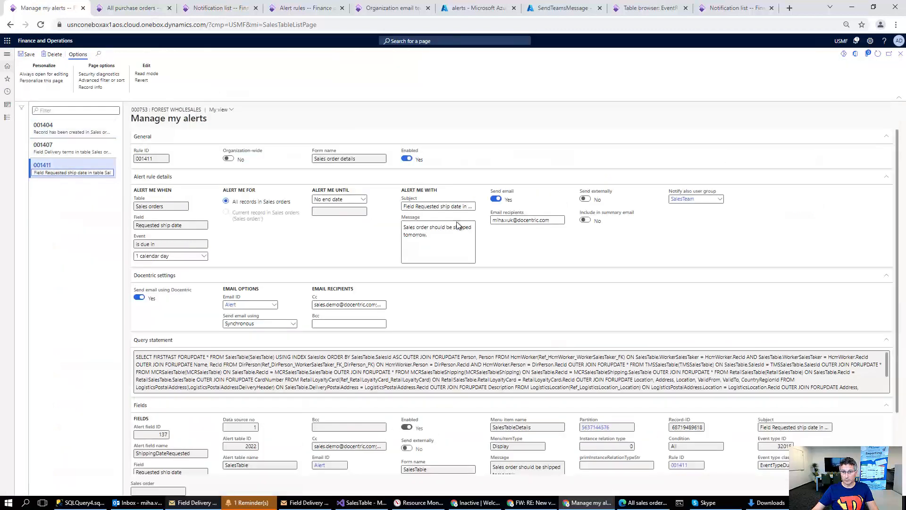
pyautogui.click(202, 255)
pyautogui.click(178, 282)
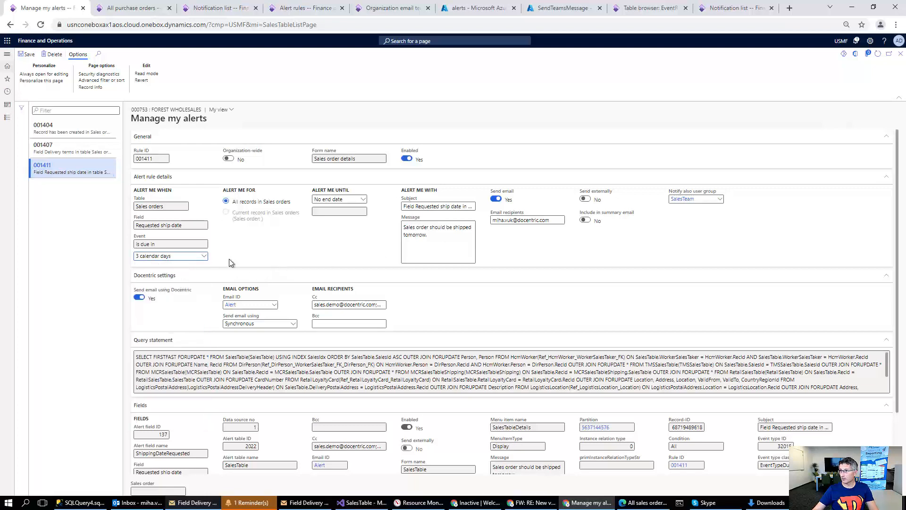
pyautogui.click(901, 53)
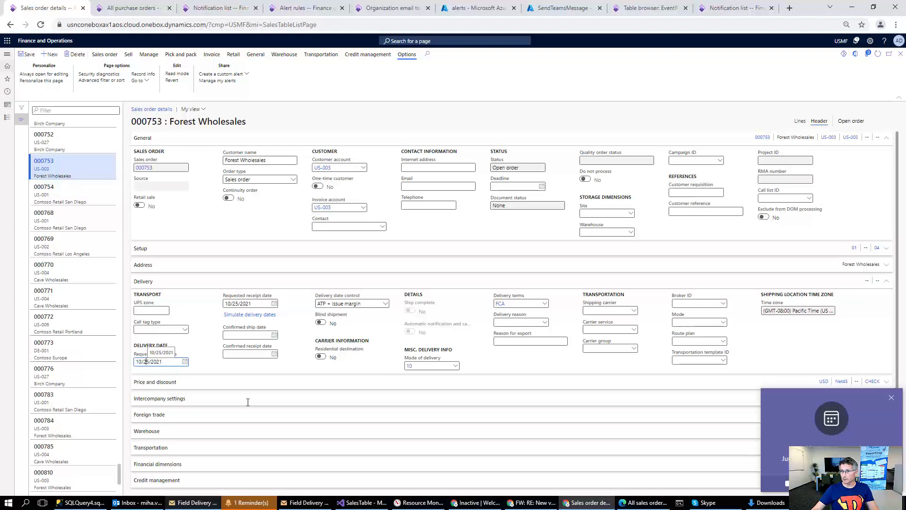
# Step: Change the requested ship date rule's message to "Sales order should be shipped in 3 days." and close the alert management form
pyautogui.click(219, 80)
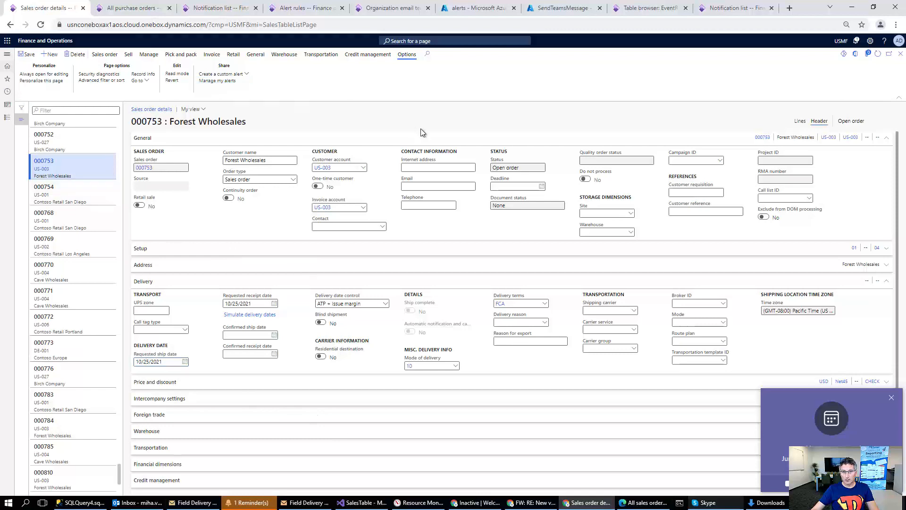
pyautogui.click(894, 397)
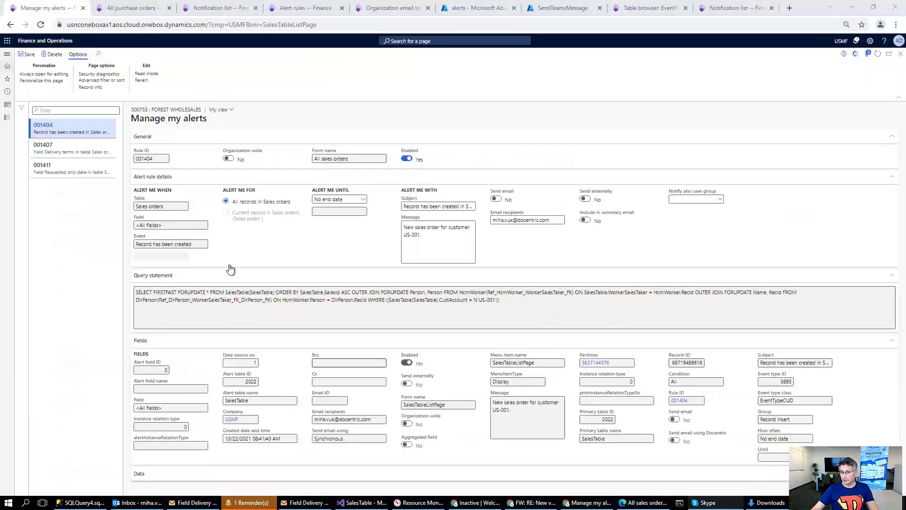
pyautogui.click(86, 169)
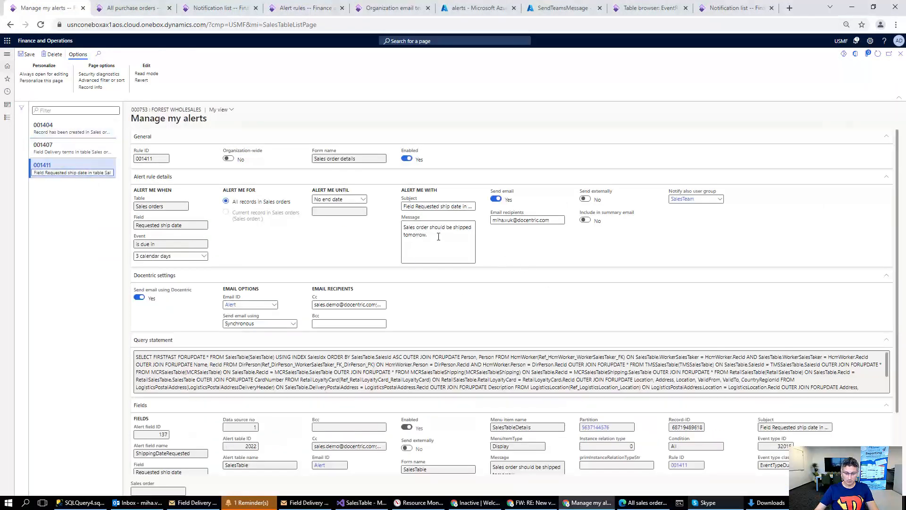
pyautogui.doubleClick(420, 240)
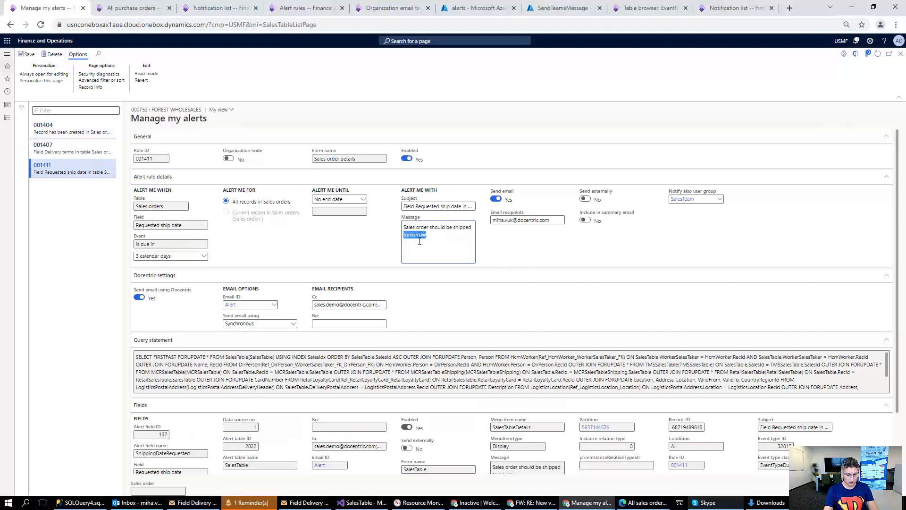
pyautogui.write('in 3')
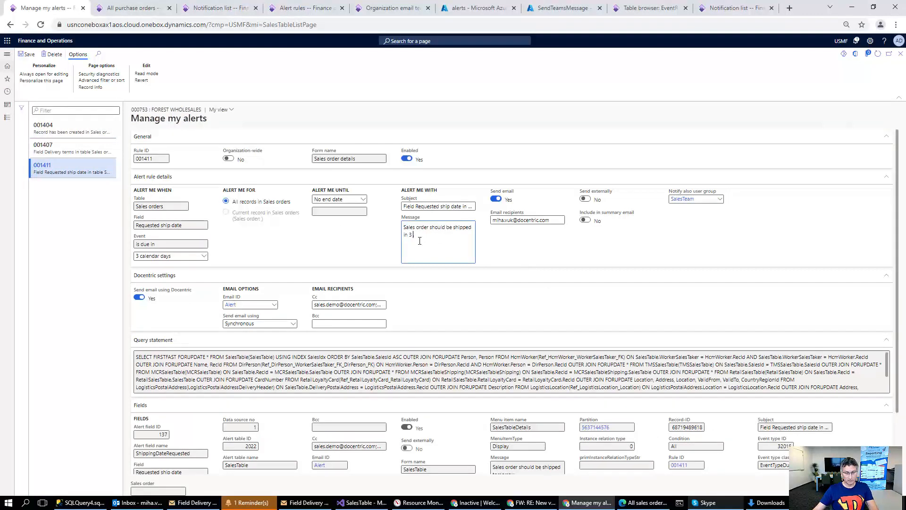
pyautogui.write(' days')
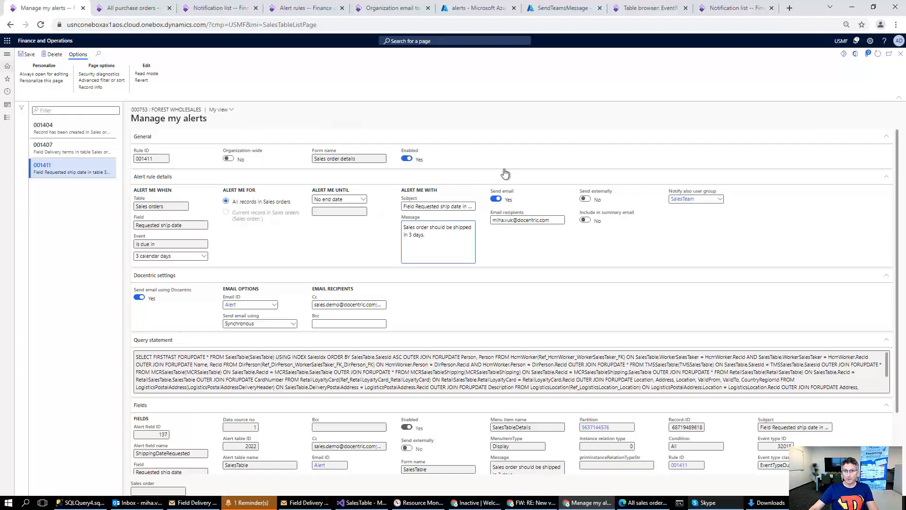
pyautogui.click(899, 54)
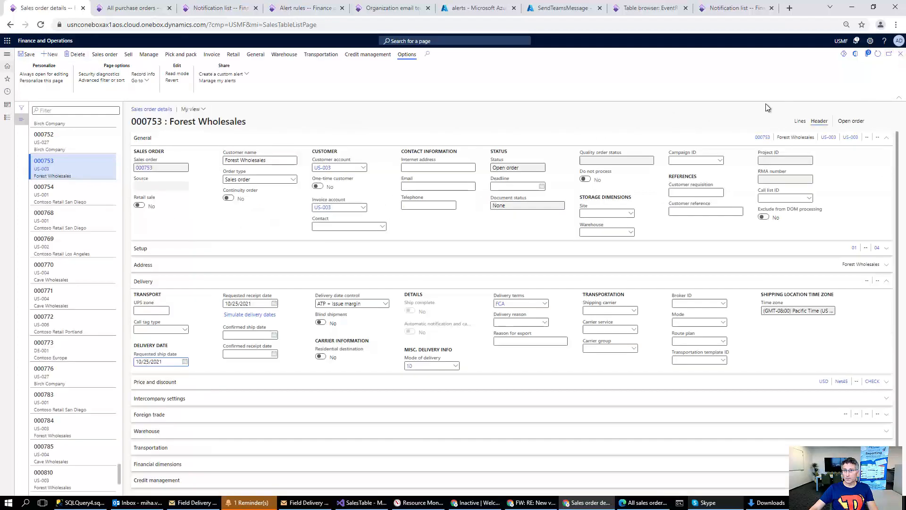
# Step: From the Alert rules page, find and run the Due date alerts periodic task without batch processing
pyautogui.click(302, 9)
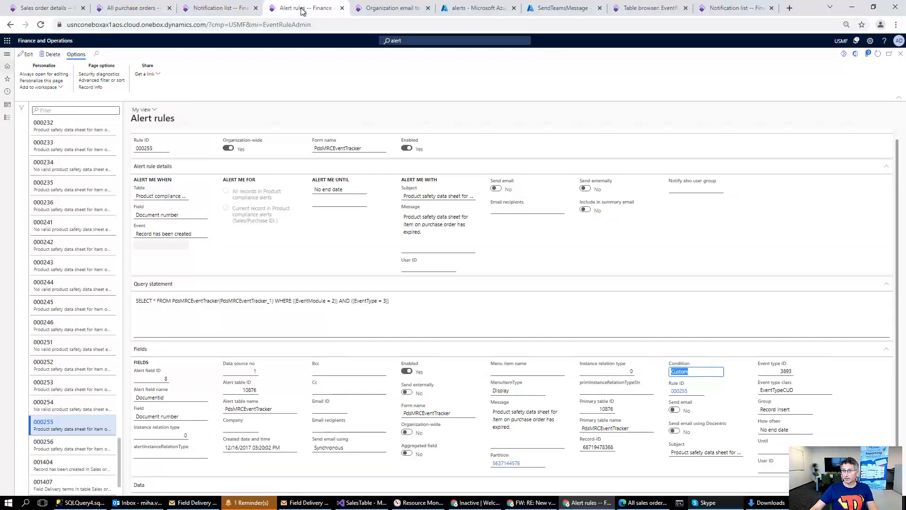
pyautogui.click(390, 41)
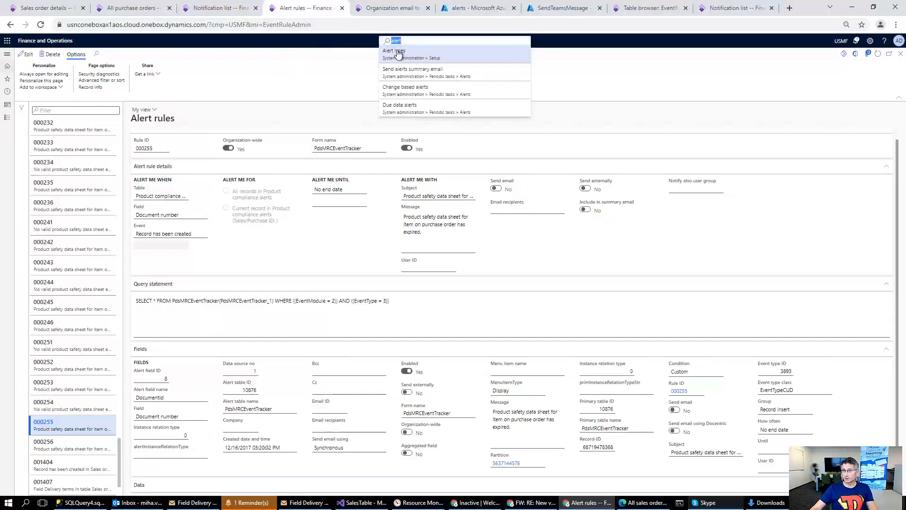
pyautogui.click(407, 113)
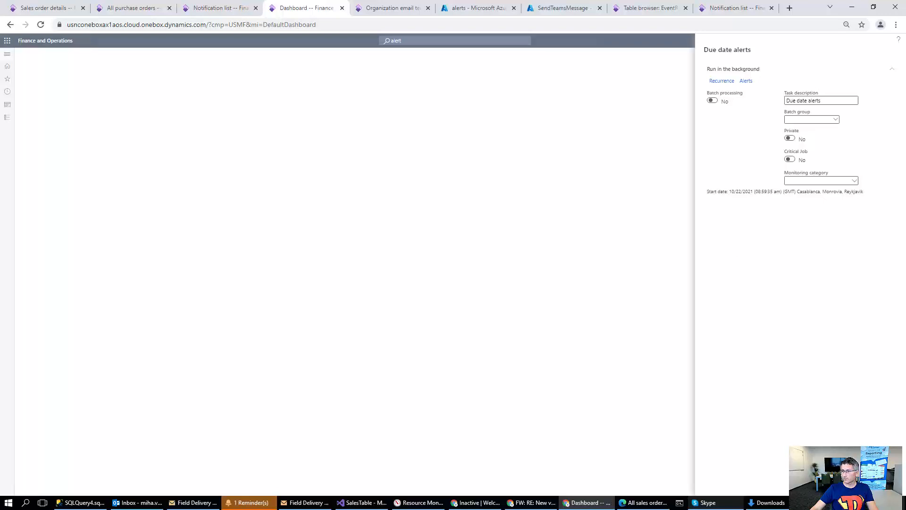
pyautogui.press('Return')
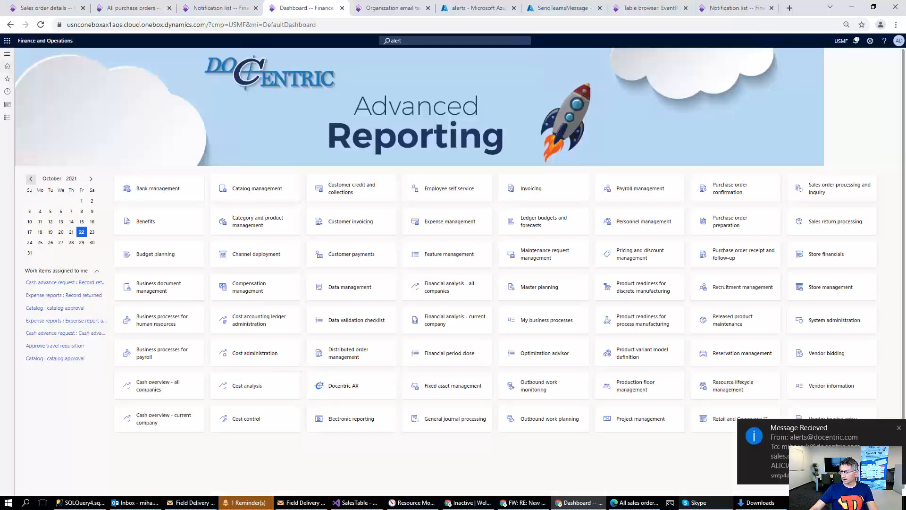
# Step: Open the newly received alert email, read it through, and follow its details link to the alert rule
pyautogui.click(809, 444)
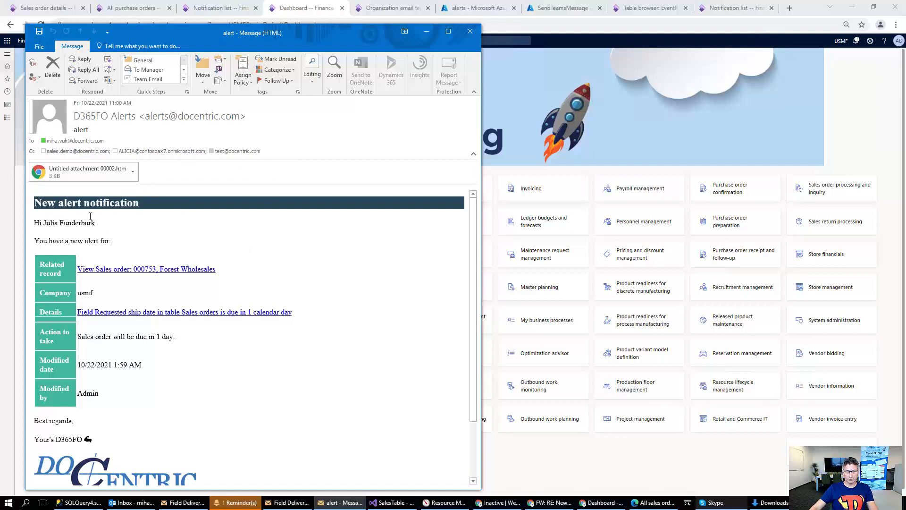
pyautogui.scroll(-3, 202, 320)
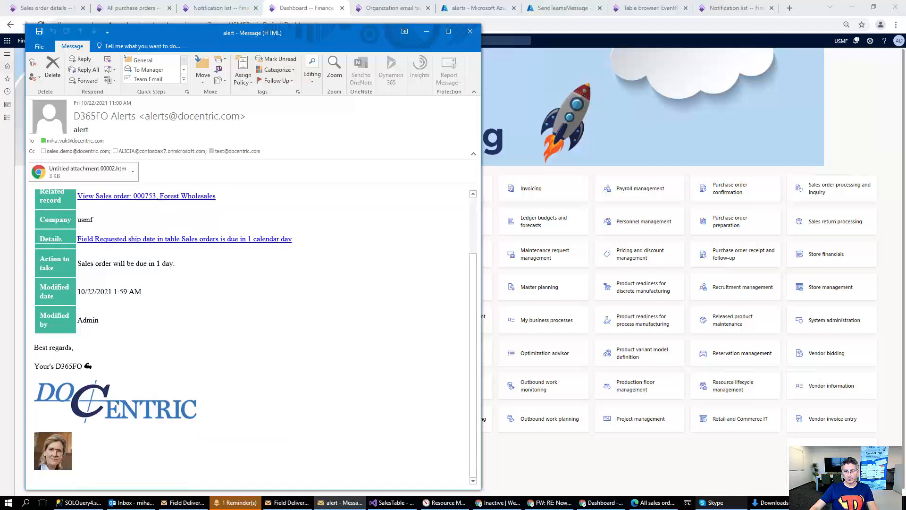
pyautogui.scroll(3, 60, 446)
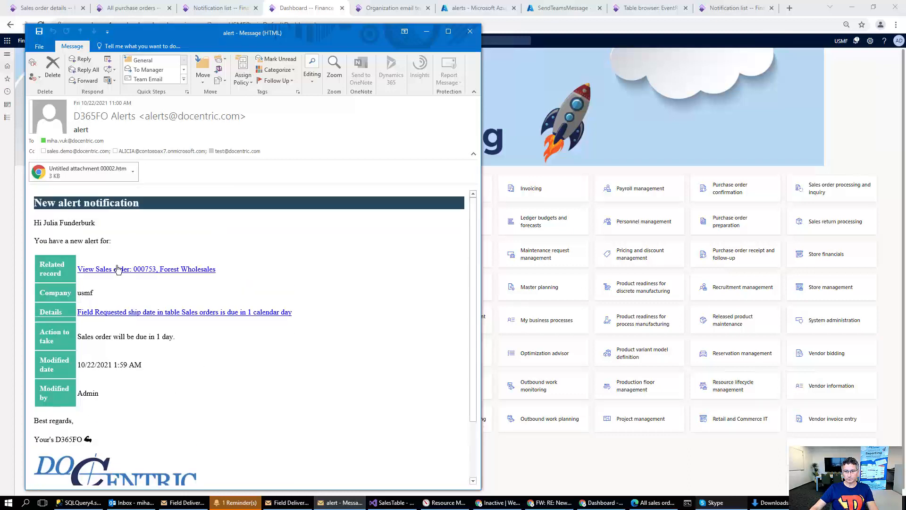
pyautogui.click(173, 314)
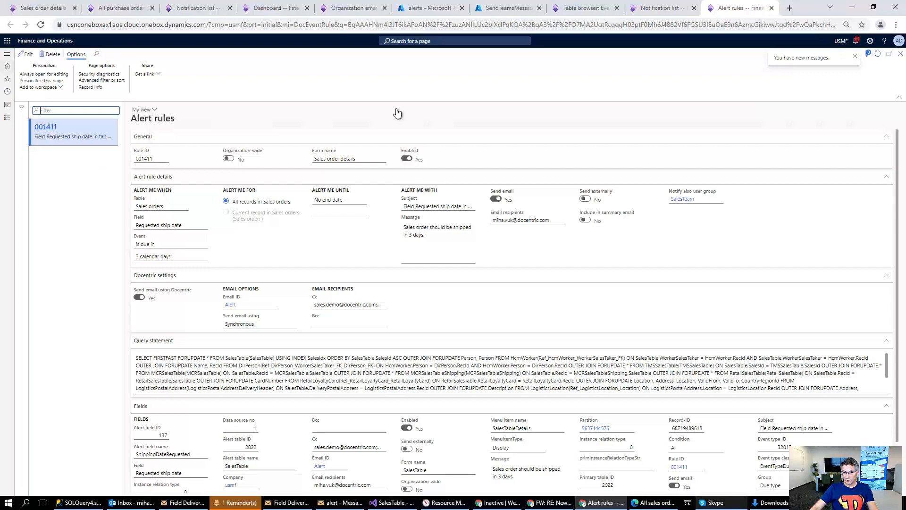
# Step: Close the alert rule page opened from the email, the new alert message and the older delivery terms message
pyautogui.click(772, 8)
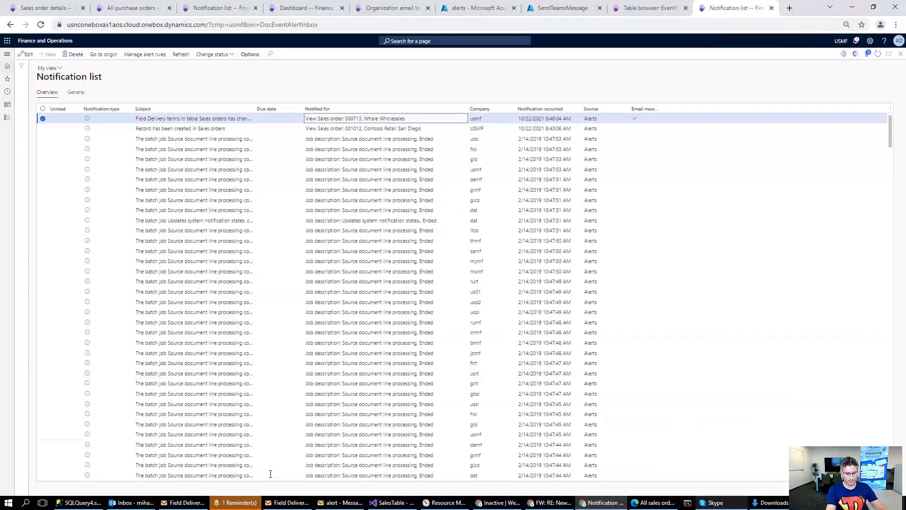
pyautogui.click(343, 502)
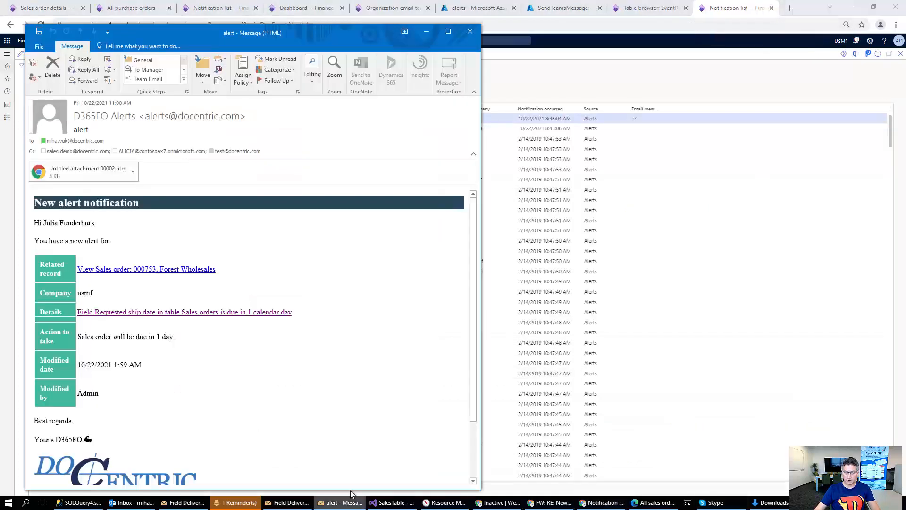
pyautogui.press('Escape')
pyautogui.click(330, 503)
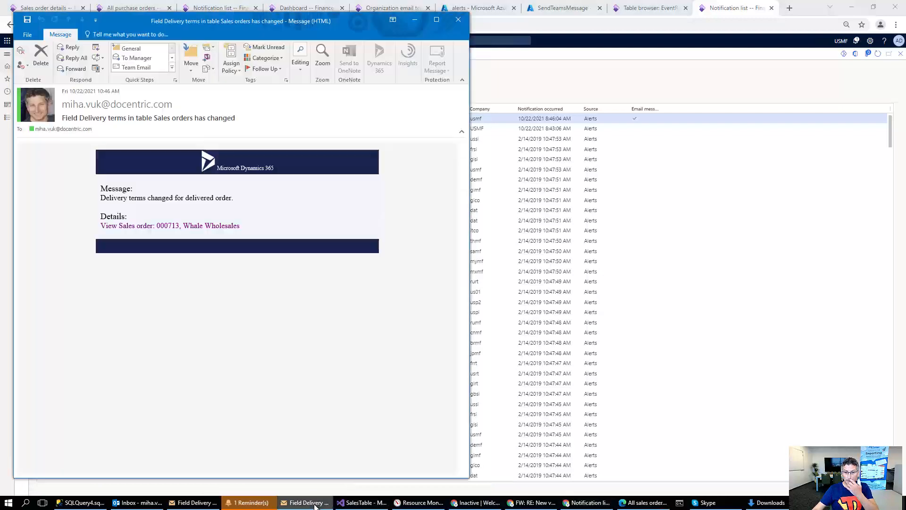
pyautogui.press('Escape')
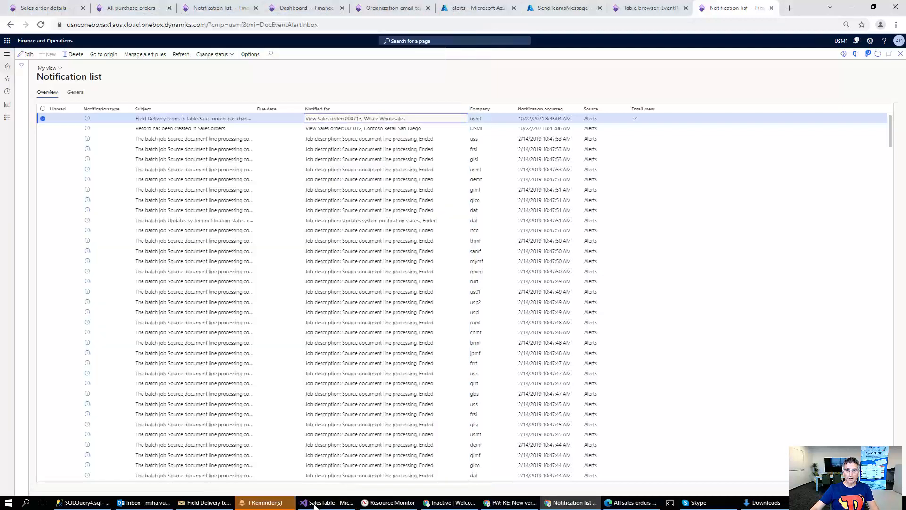
# Step: Open the Contoso Retail San Diego order between the Birch Company and Forest Wholesales orders and show its lines
pyautogui.click(46, 8)
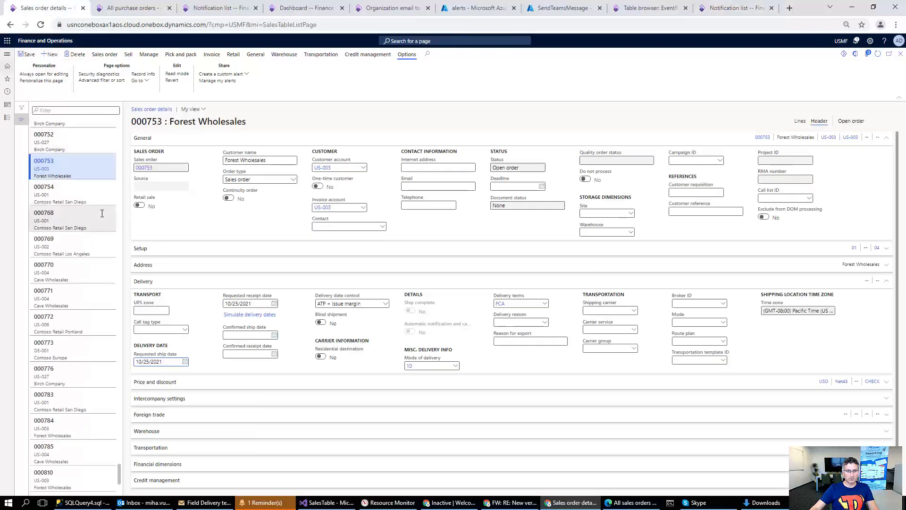
pyautogui.click(89, 401)
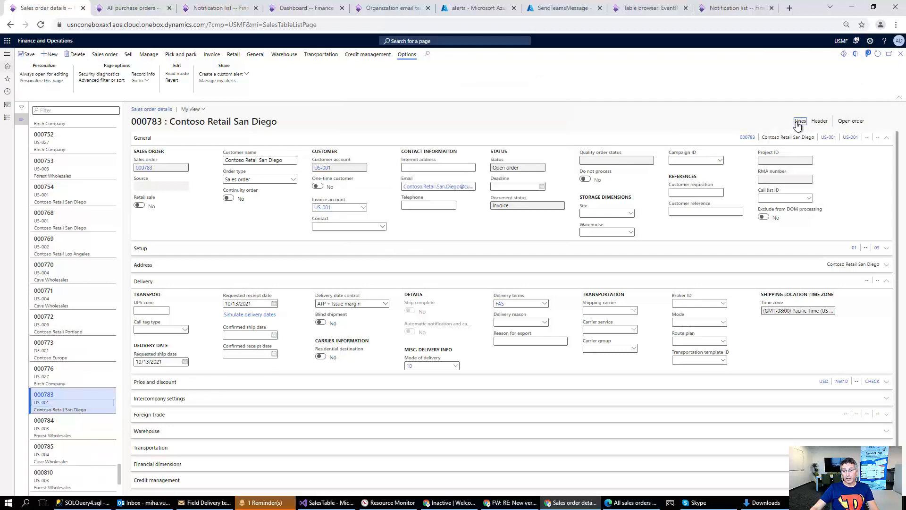
pyautogui.click(799, 123)
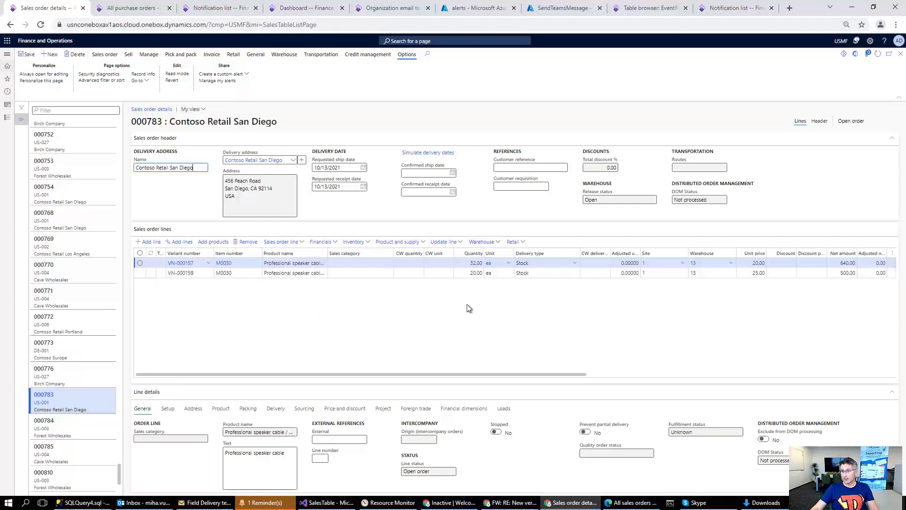
pyautogui.rightClick(476, 262)
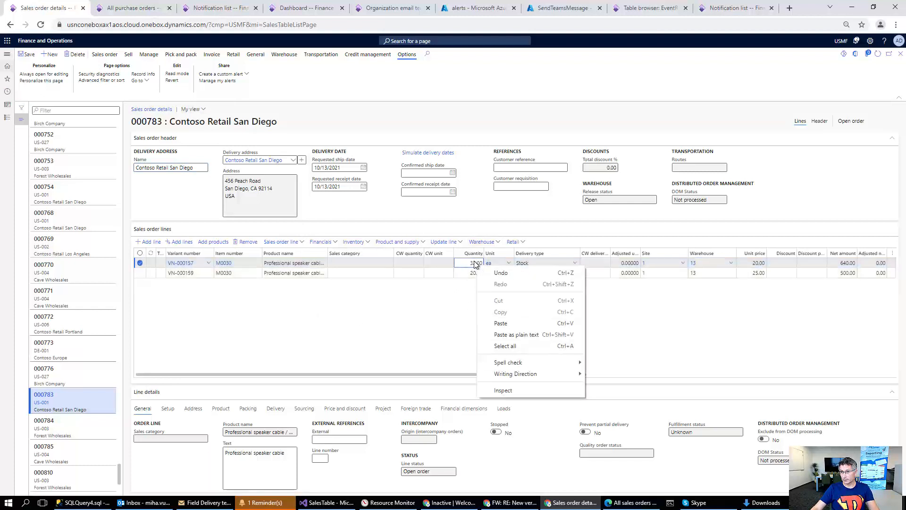
pyautogui.click(472, 289)
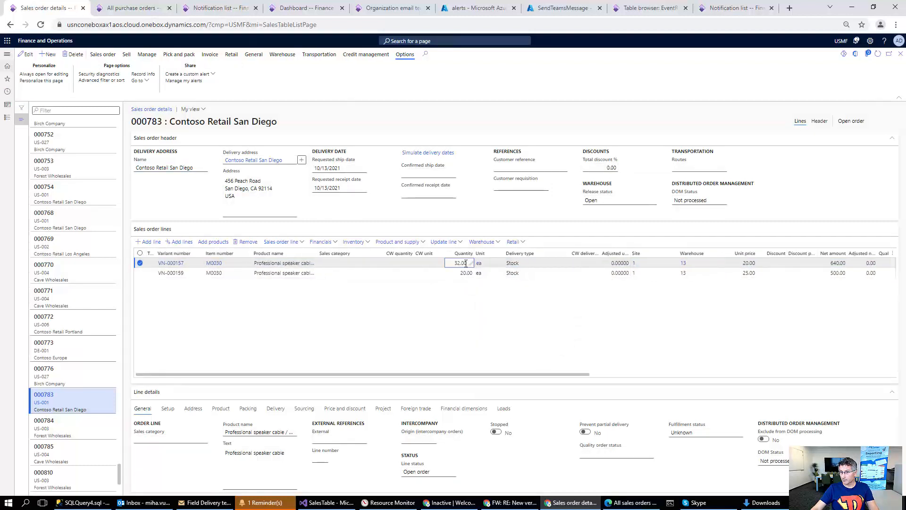
pyautogui.rightClick(466, 263)
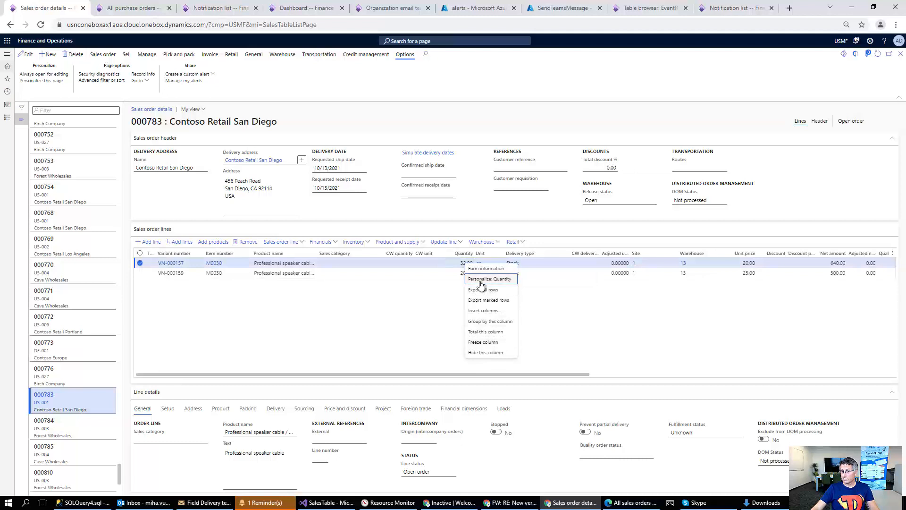
pyautogui.click(481, 283)
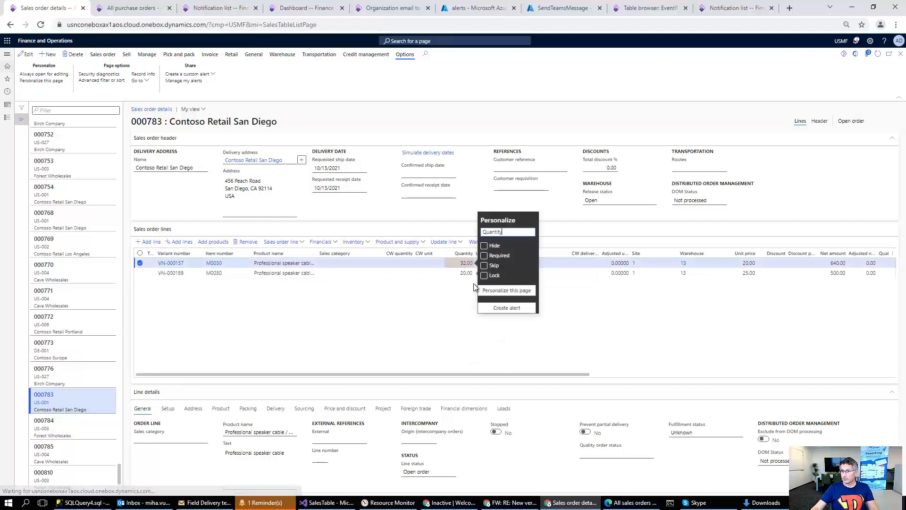
pyautogui.click(507, 309)
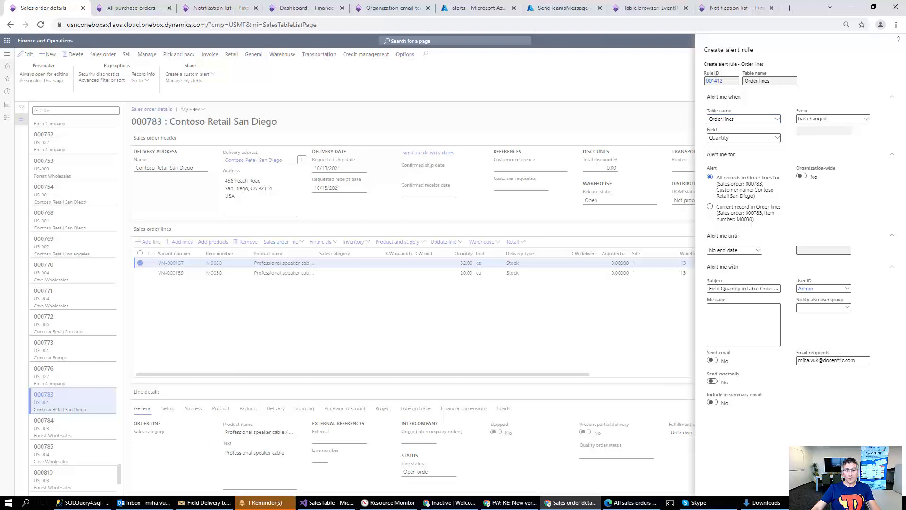
pyautogui.click(879, 484)
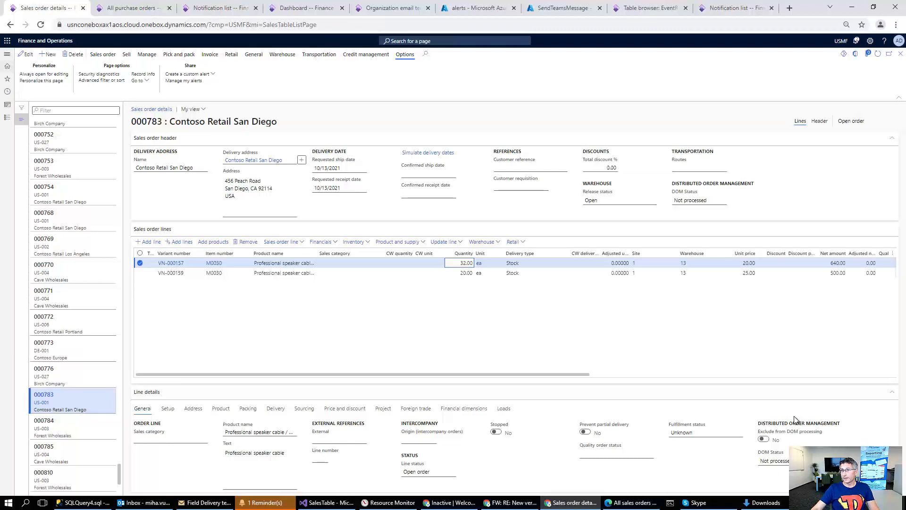
# Step: Switch the table browser from the EventRule table to the SalesLine table
pyautogui.click(643, 9)
pyautogui.click(358, 28)
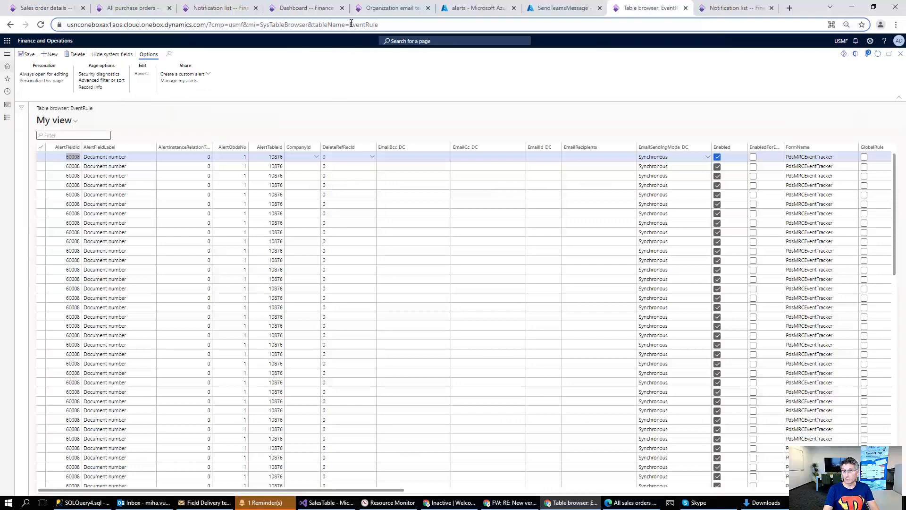
pyautogui.doubleClick(385, 25)
pyautogui.write('Sa')
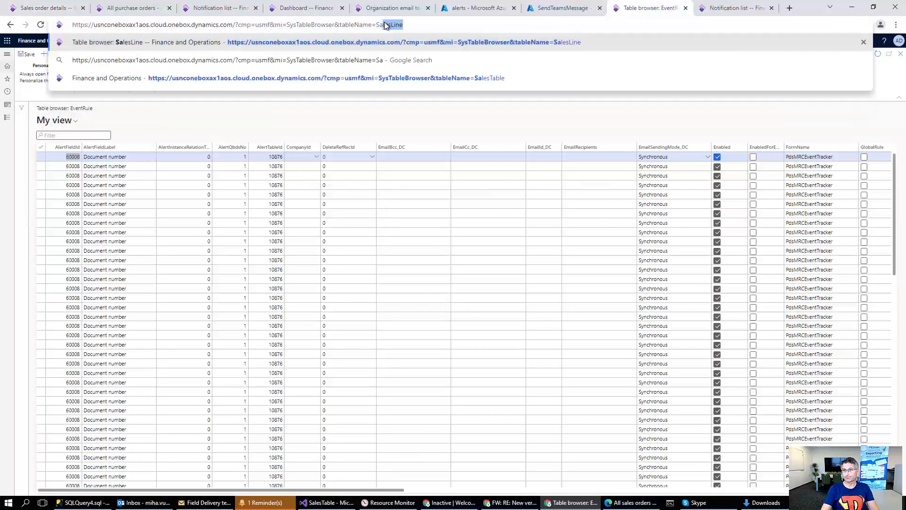
pyautogui.press('Right')
pyautogui.press('Return')
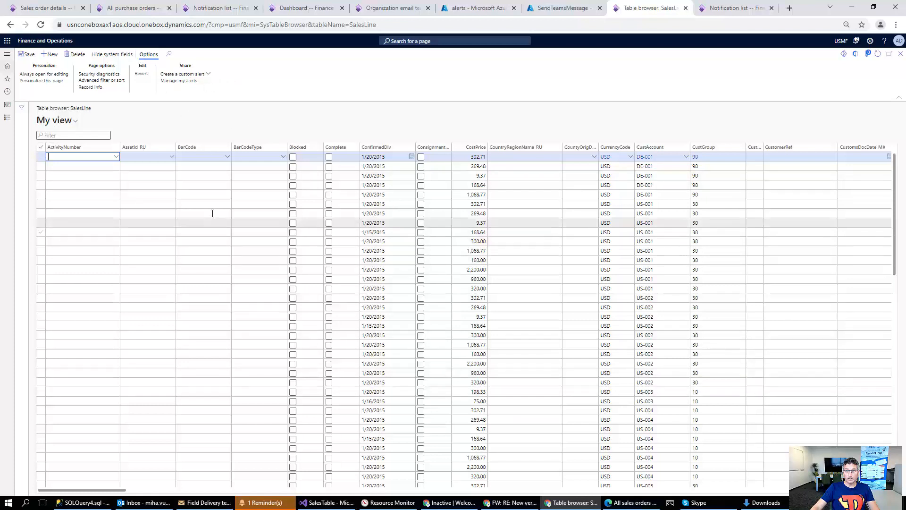
# Step: Check the query's Sales orders join, then filter the order lines to those whose sales order has Do not process set to Yes
pyautogui.click(98, 84)
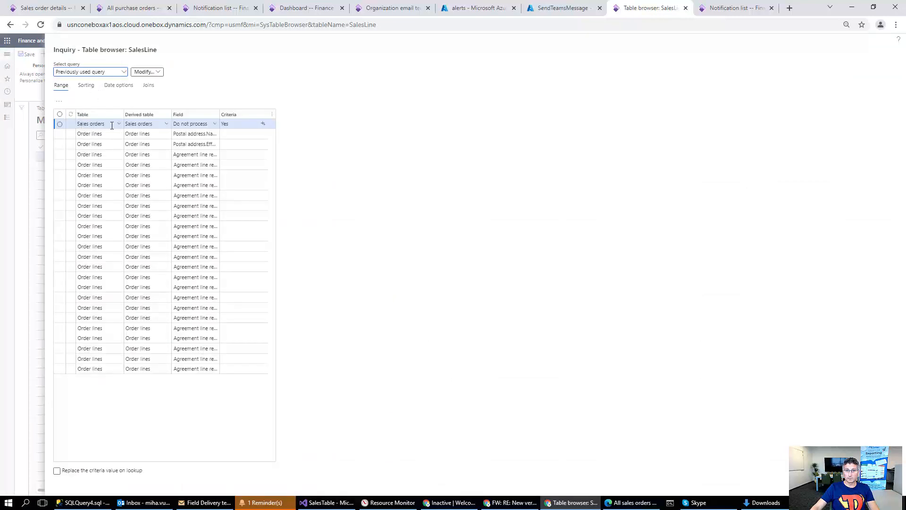
pyautogui.click(148, 88)
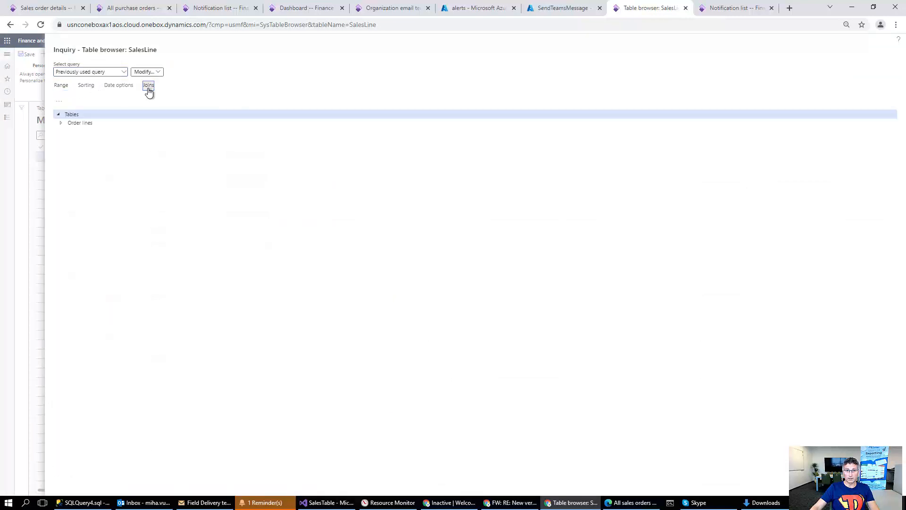
pyautogui.click(61, 123)
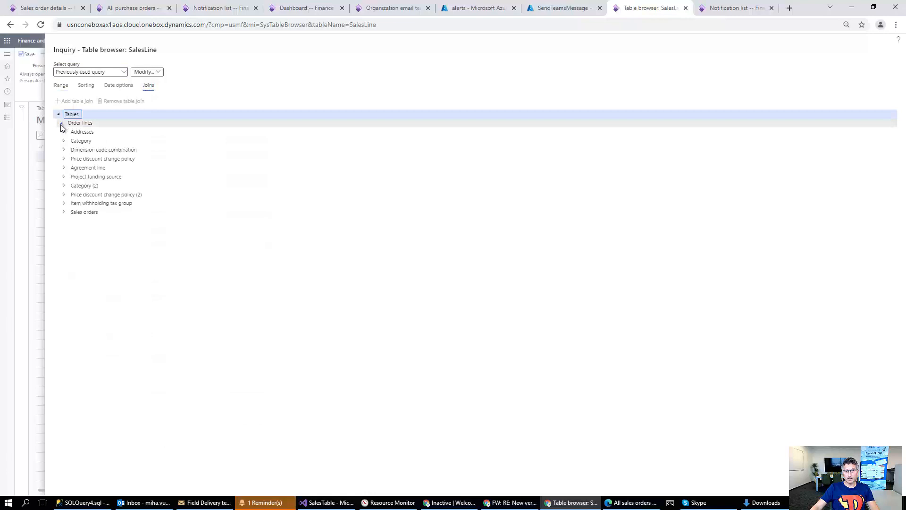
pyautogui.click(62, 212)
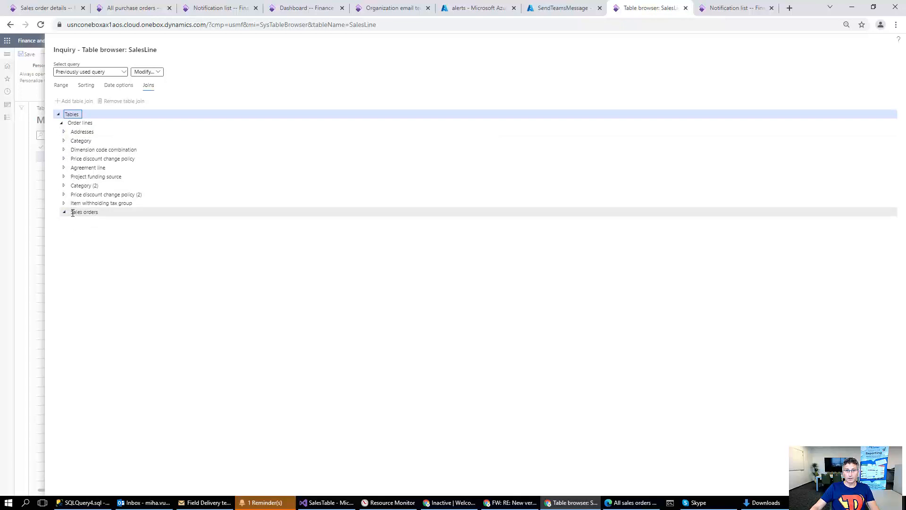
pyautogui.click(62, 86)
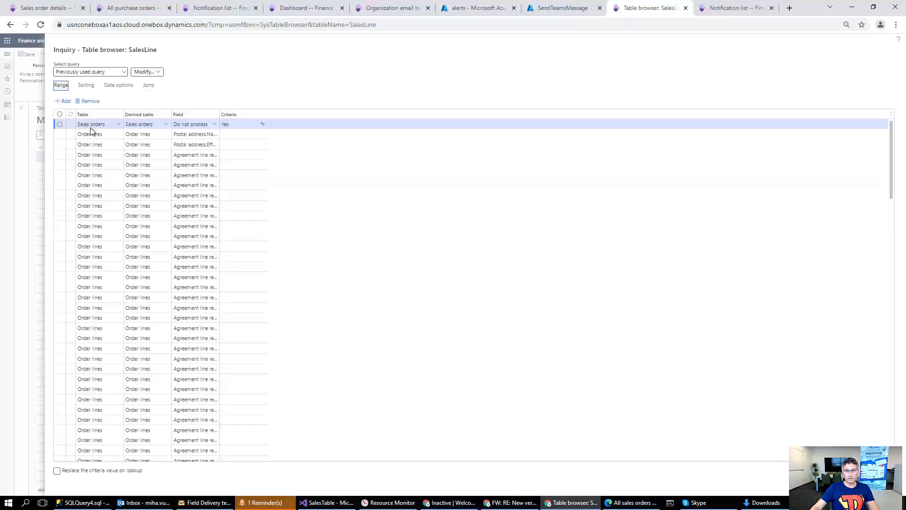
pyautogui.click(90, 123)
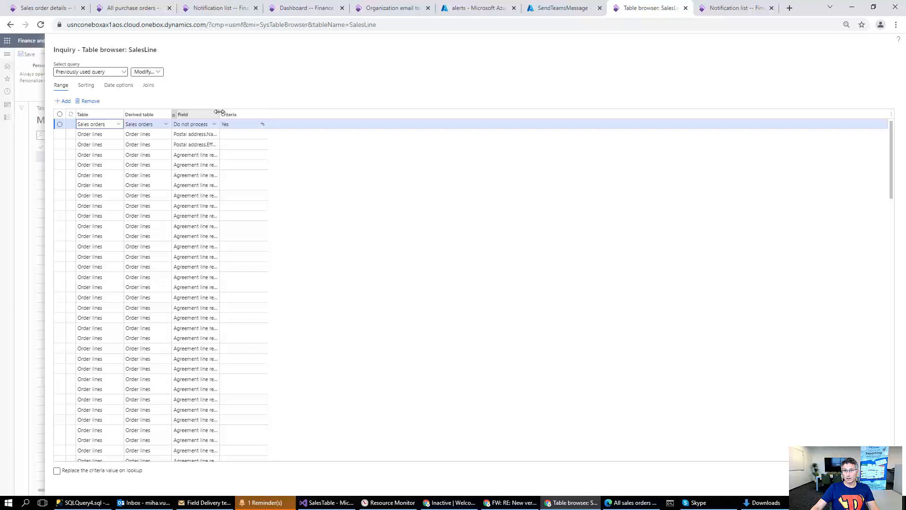
pyautogui.moveTo(220, 113); pyautogui.dragTo(244, 114)
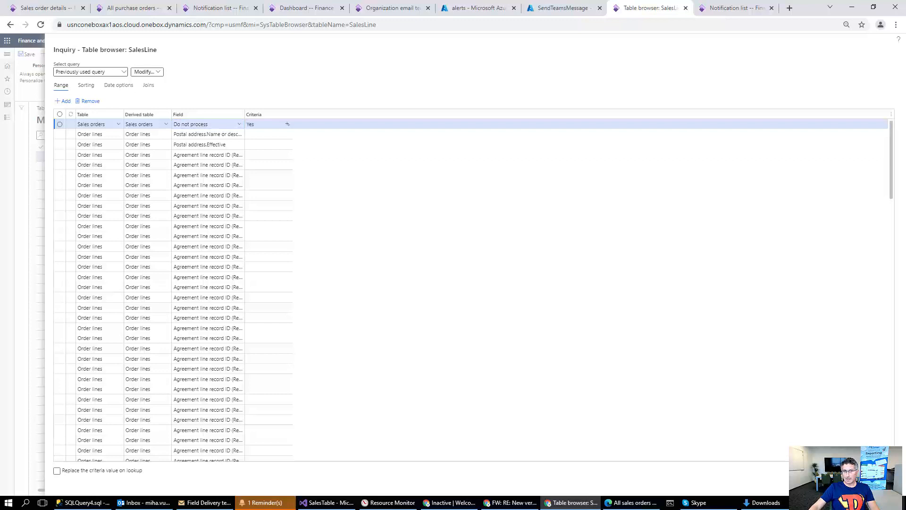
pyautogui.click(830, 478)
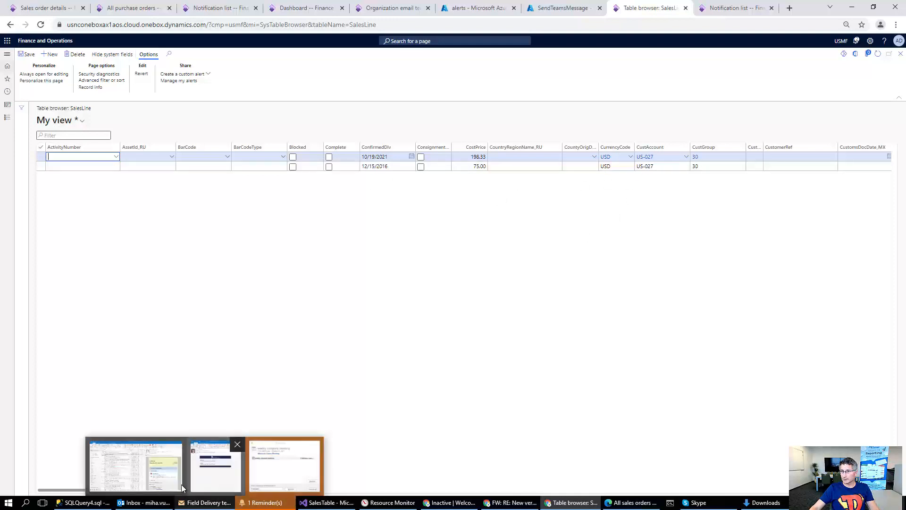
# Step: Create a custom alert rule on the filtered order lines that watches the SalesQty field for changes
pyautogui.moveTo(77, 490); pyautogui.dragTo(125, 490)
pyautogui.click(193, 74)
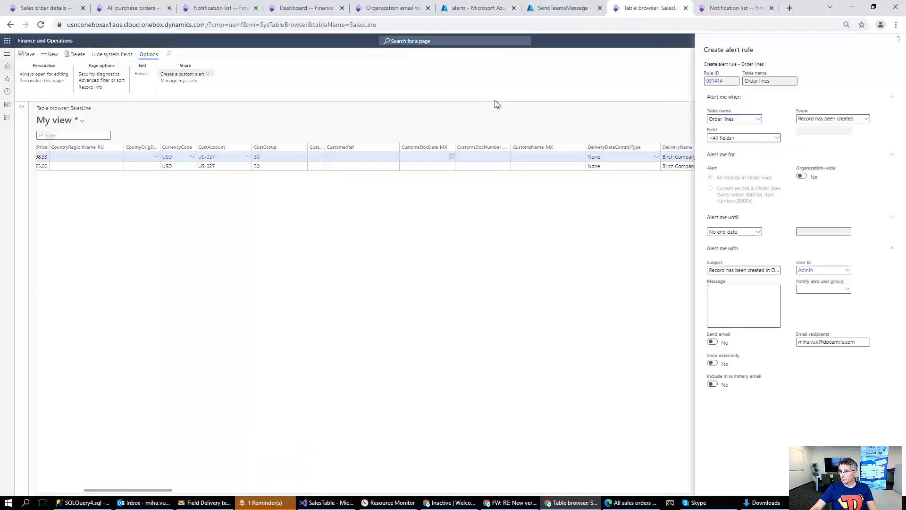
pyautogui.click(777, 138)
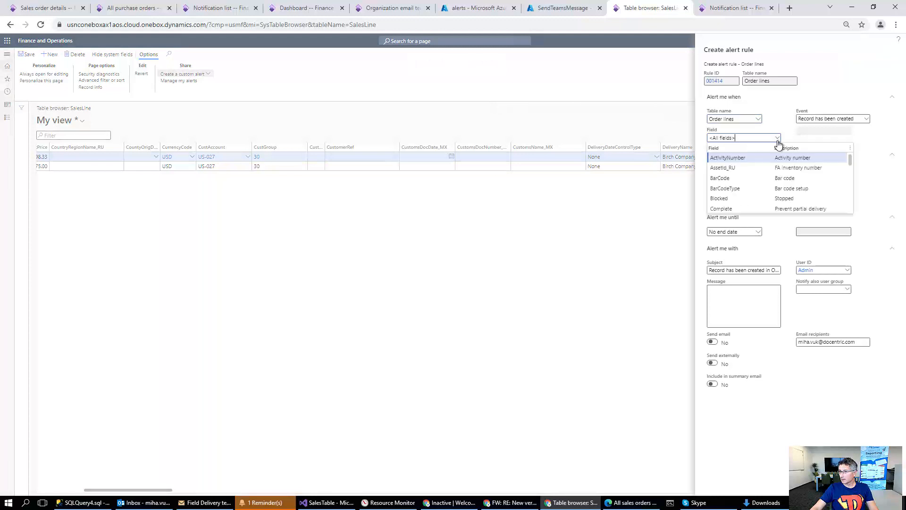
pyautogui.moveTo(851, 160); pyautogui.dragTo(850, 184)
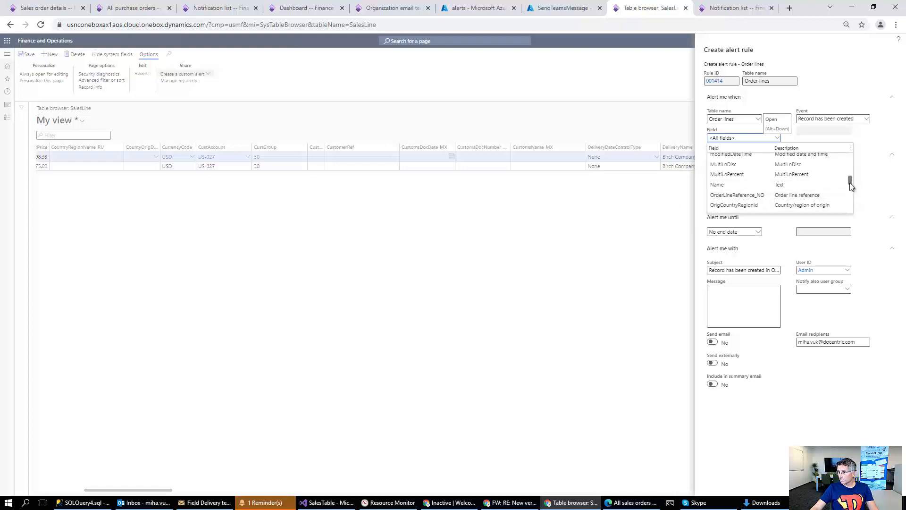
pyautogui.moveTo(849, 183); pyautogui.dragTo(852, 198)
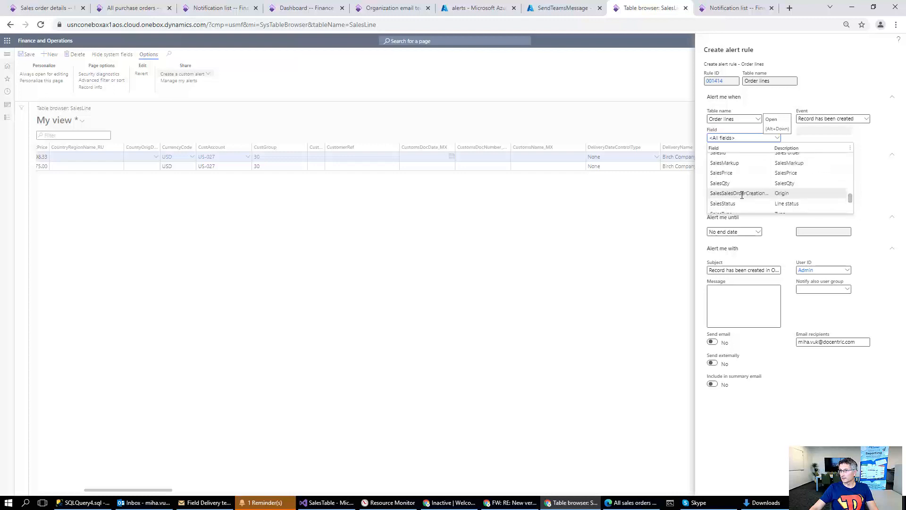
pyautogui.click(726, 183)
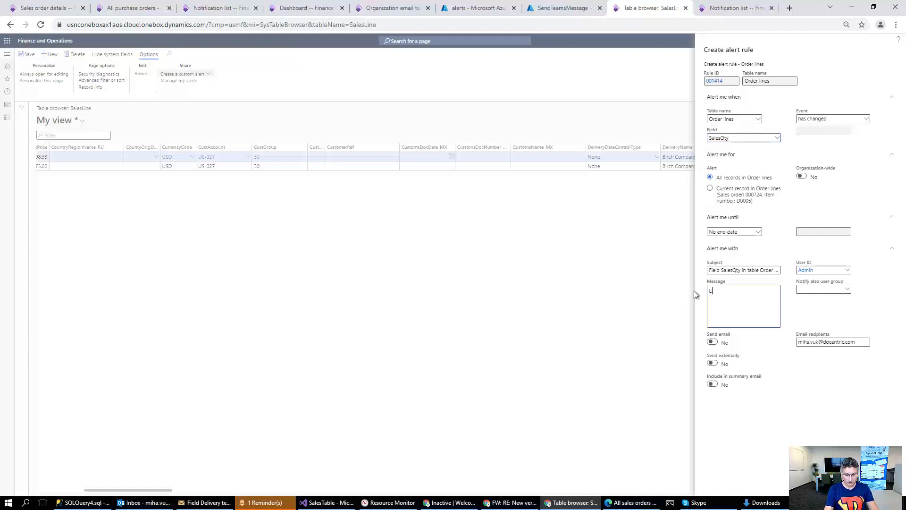
# Step: Enter the alert message "Line qty changed for stopped order."
pyautogui.write('Line qty')
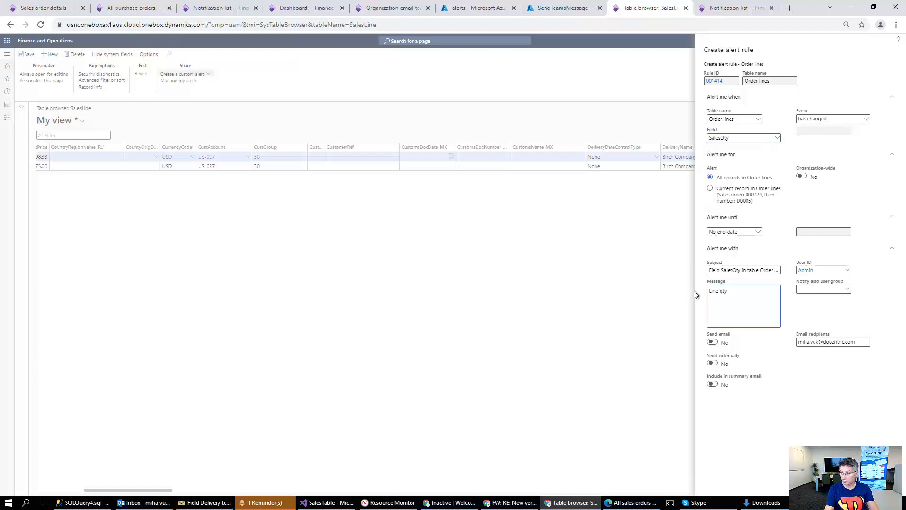
pyautogui.write(' ch')
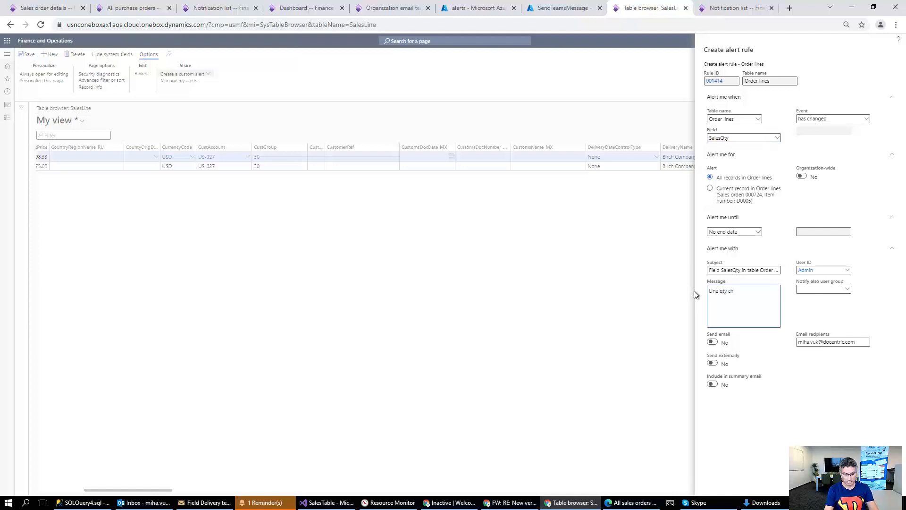
pyautogui.write('anged')
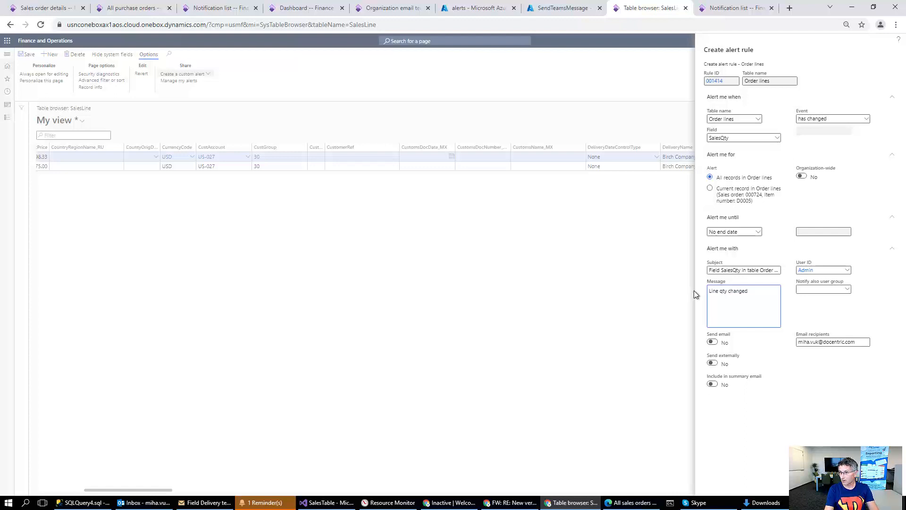
pyautogui.write(' for stopped order.')
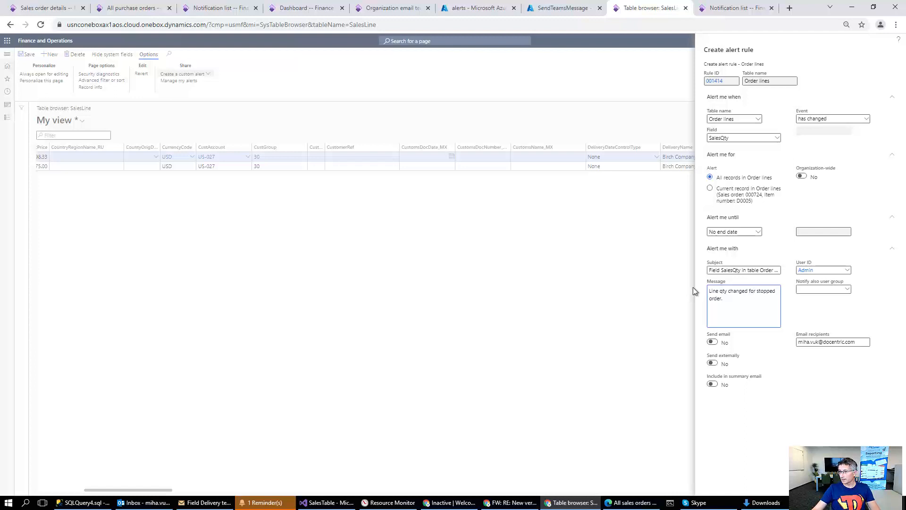
# Step: Assign the new alert rule to a user other than Admin and open the list of my alert rules
pyautogui.click(848, 271)
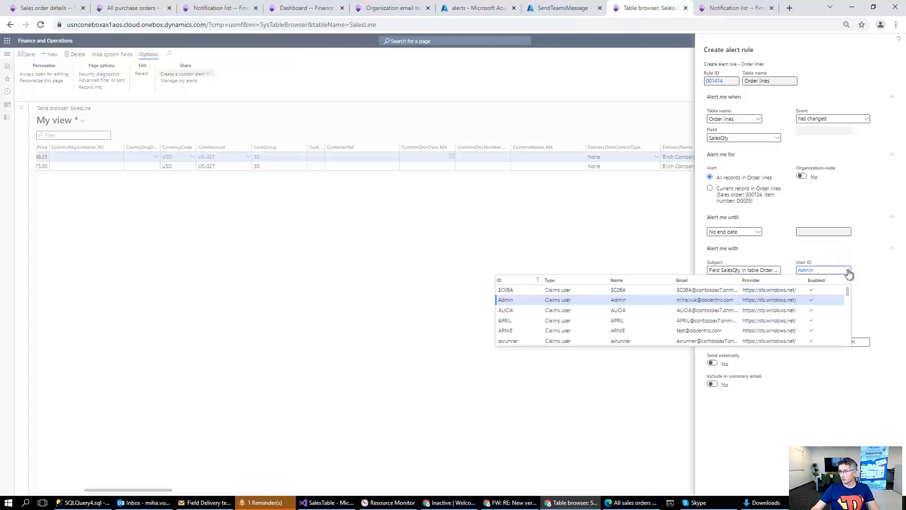
pyautogui.click(512, 330)
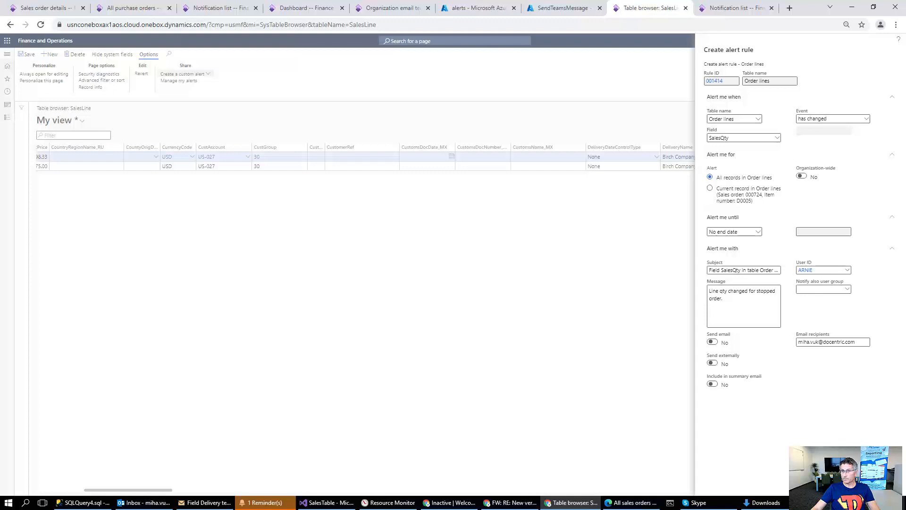
pyautogui.press('Escape')
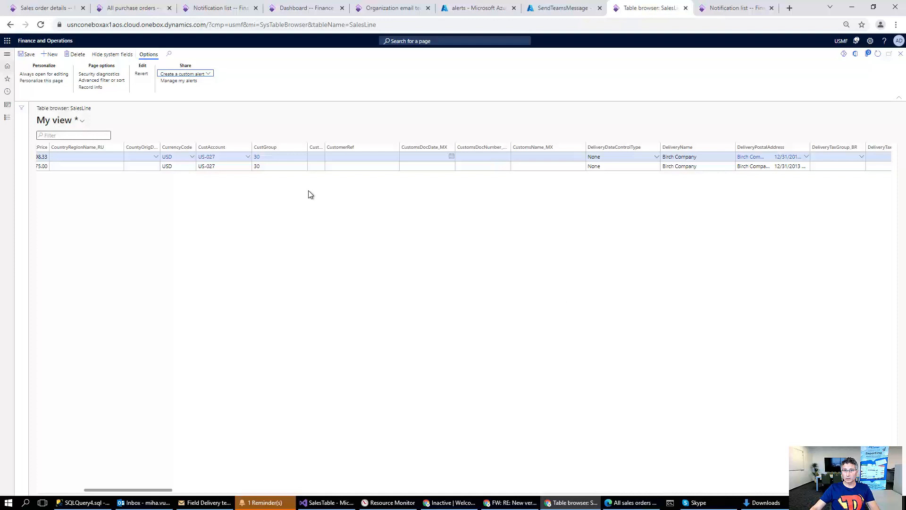
pyautogui.click(177, 81)
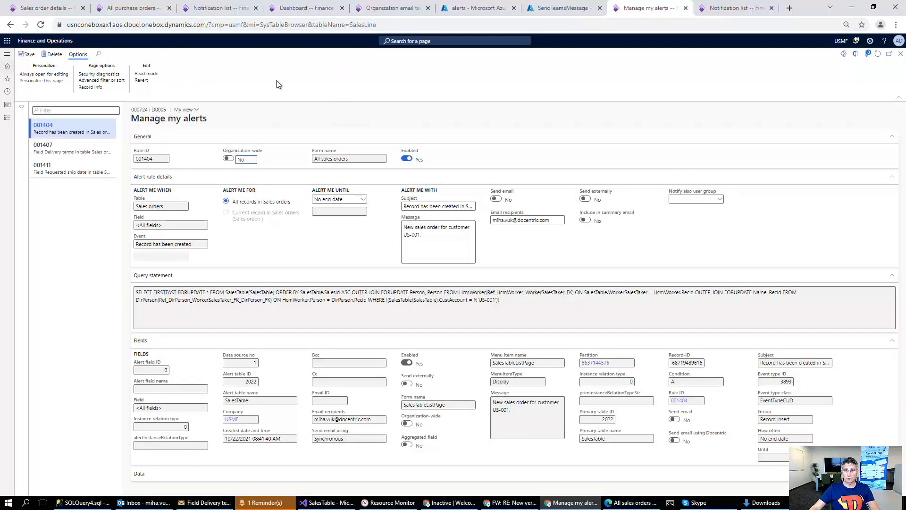
# Step: Open sales order 000724 for Birch Company and show its order line quantities
pyautogui.click(27, 10)
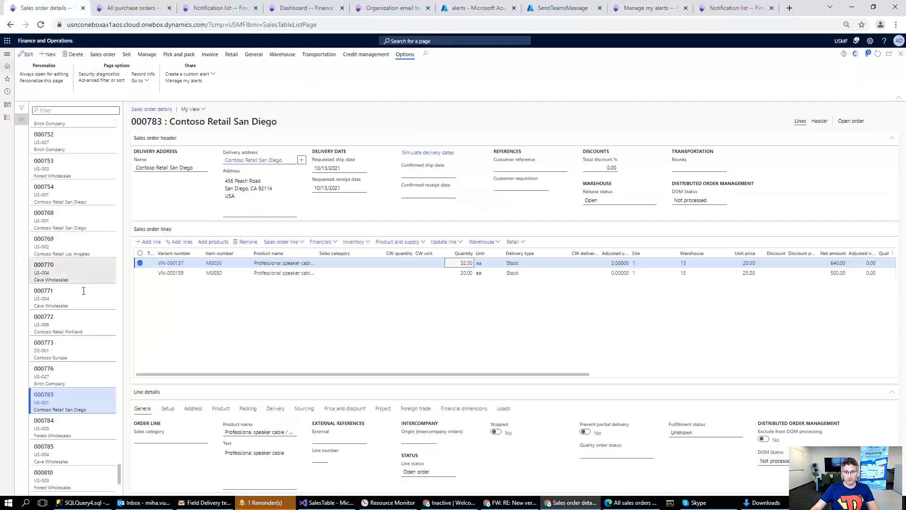
pyautogui.scroll(5, 84, 291)
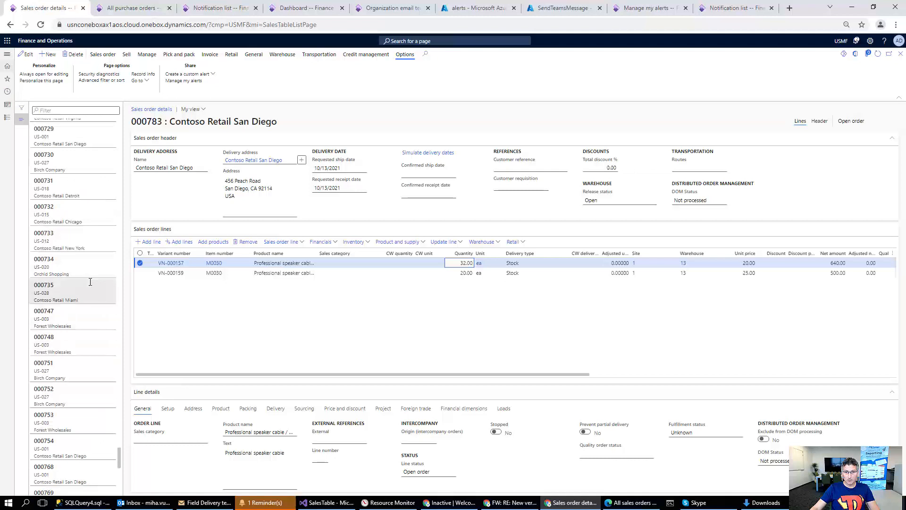
pyautogui.scroll(3, 90, 282)
pyautogui.click(74, 176)
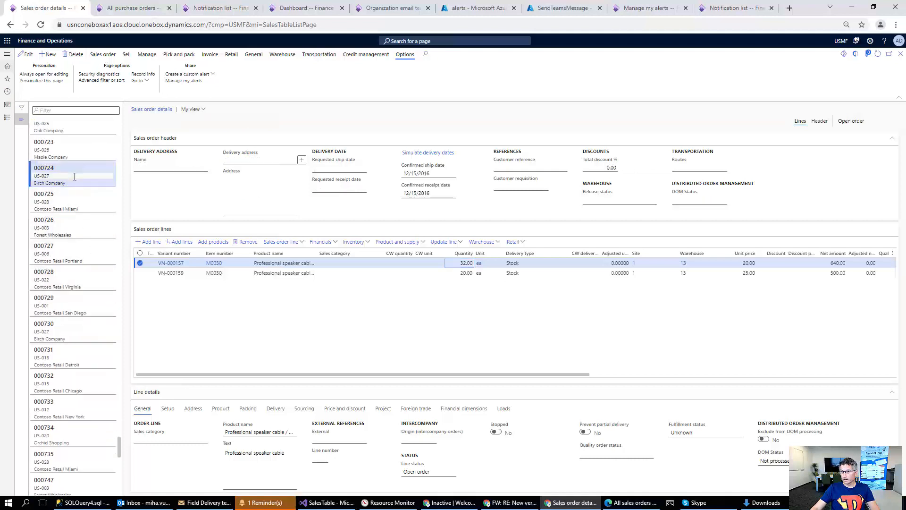
pyautogui.moveTo(362, 373); pyautogui.dragTo(406, 364)
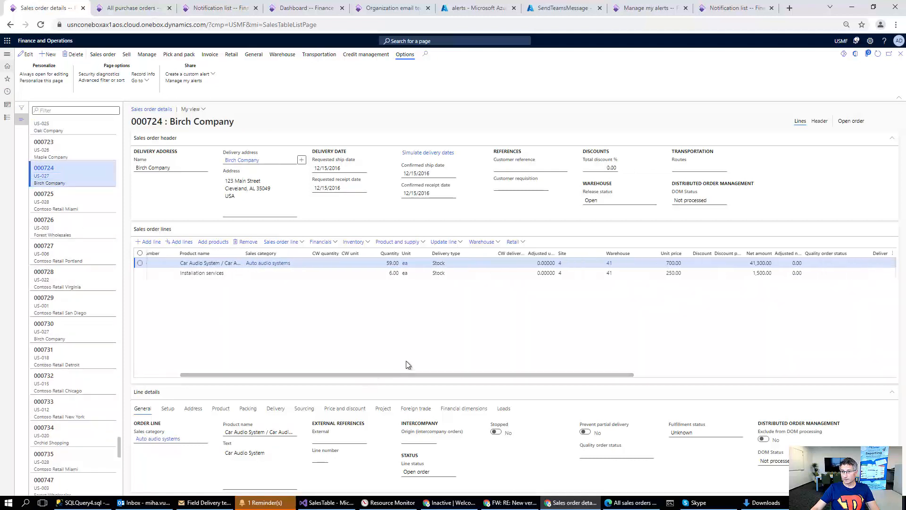
# Step: Set the quantity of the Car Audio System line to 50, save the order, and accept recalculating the ship and receipt dates
pyautogui.click(397, 263)
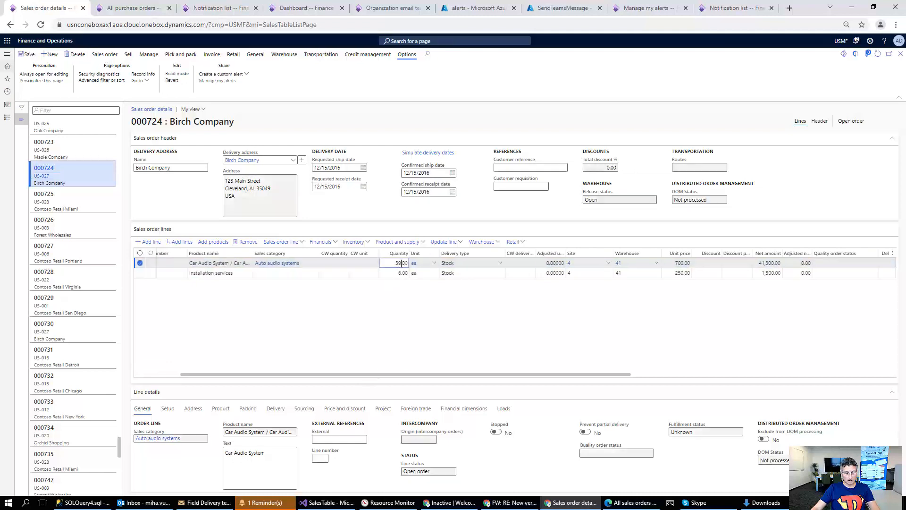
pyautogui.moveTo(401, 263); pyautogui.dragTo(396, 263)
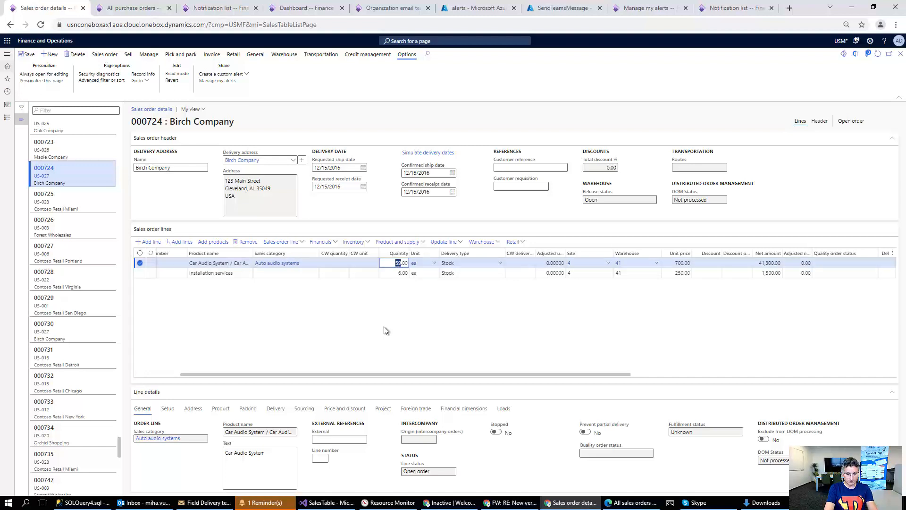
pyautogui.press('BackSpace')
pyautogui.write('5')
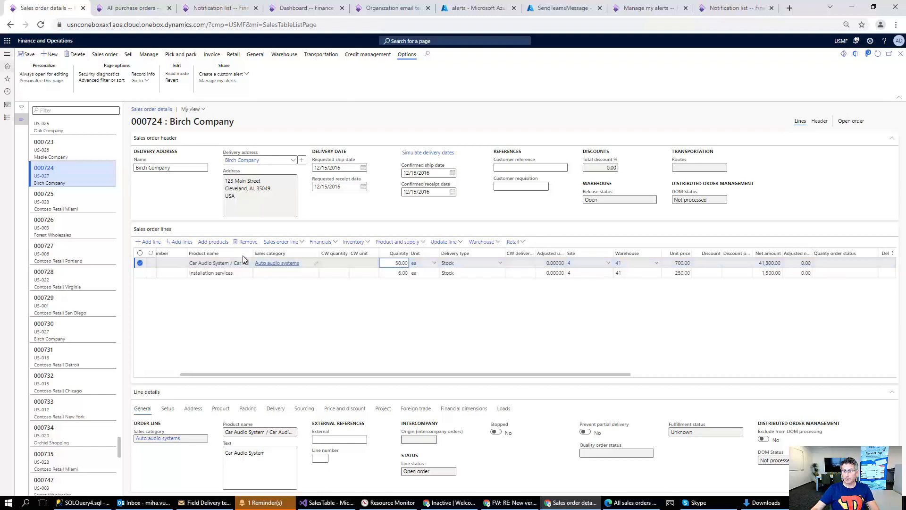
pyautogui.click(29, 55)
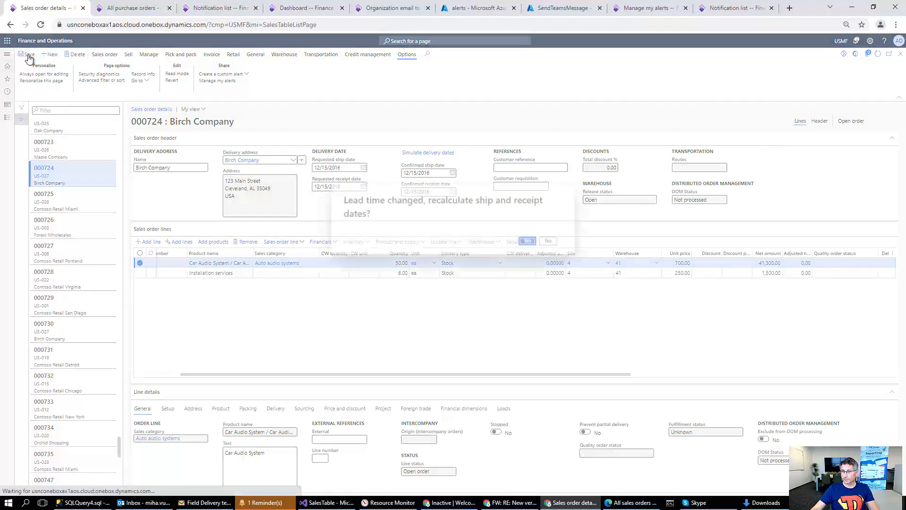
pyautogui.click(529, 241)
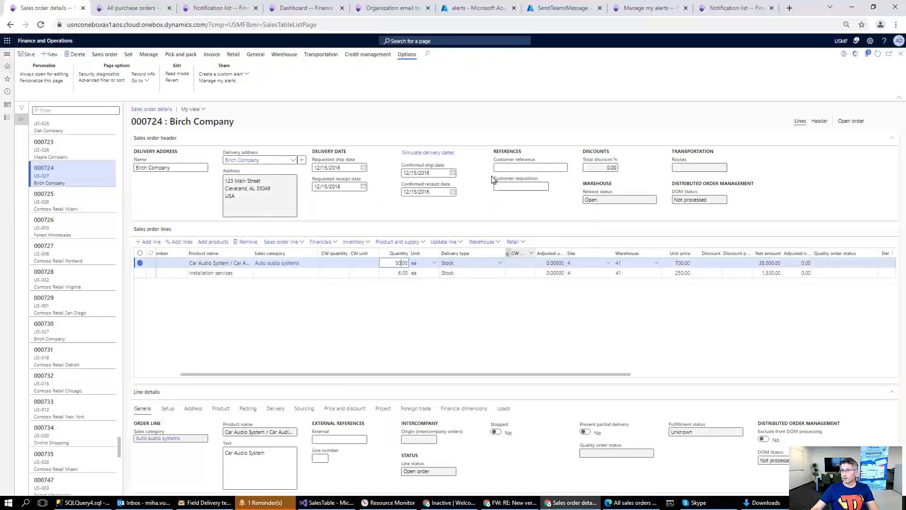
# Step: Find the Change based alerts periodic task from the dashboard and run it
pyautogui.click(307, 9)
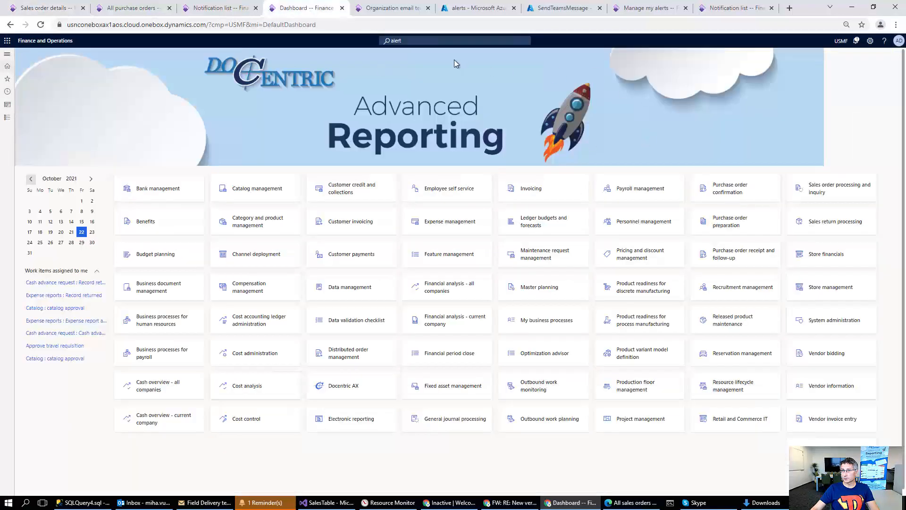
pyautogui.click(410, 40)
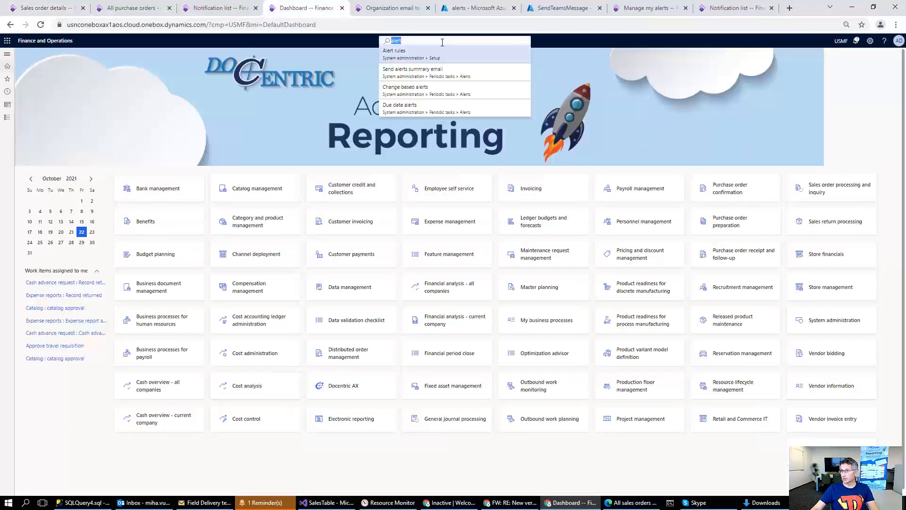
pyautogui.click(409, 91)
pyautogui.press('Return')
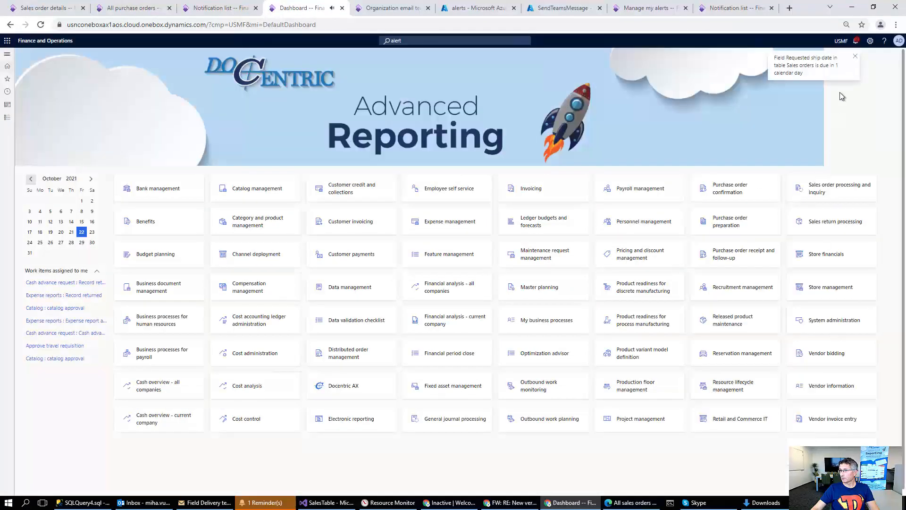
# Step: Review the Admin user's notifications in the Action center and clear them all
pyautogui.click(856, 41)
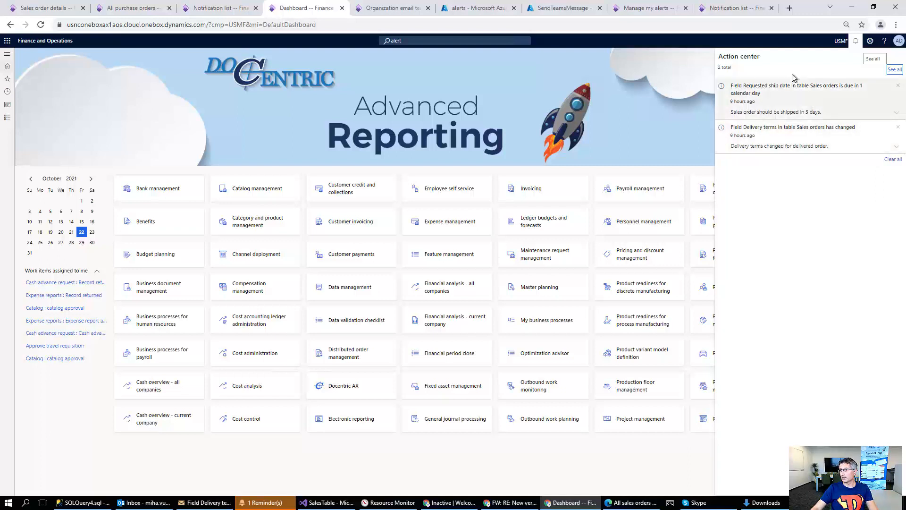
pyautogui.click(894, 159)
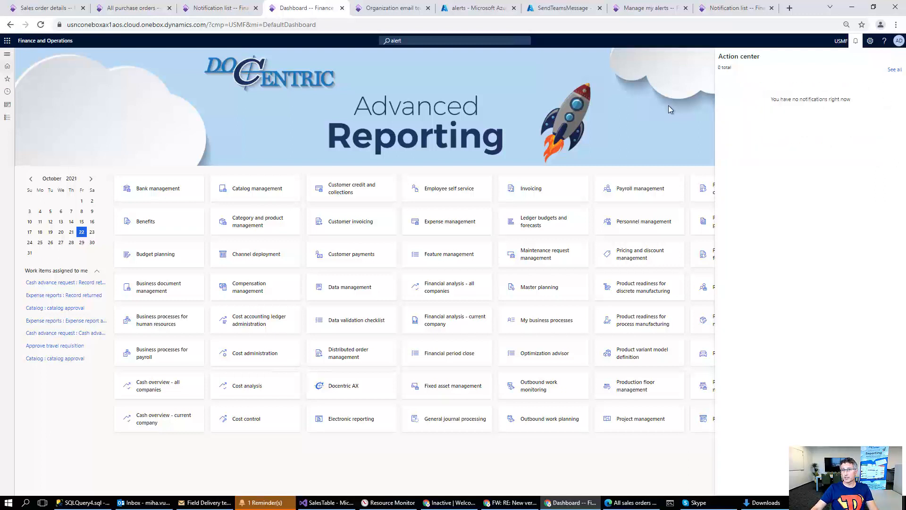
pyautogui.click(521, 78)
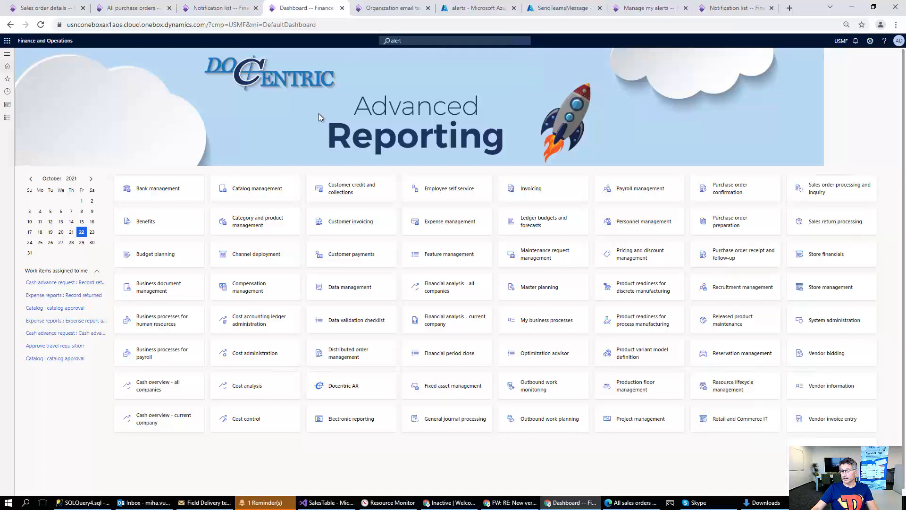
# Step: Switch to the other user's session in Microsoft Edge, keep it active, refresh All sales orders, and open the new notifications
pyautogui.click(614, 505)
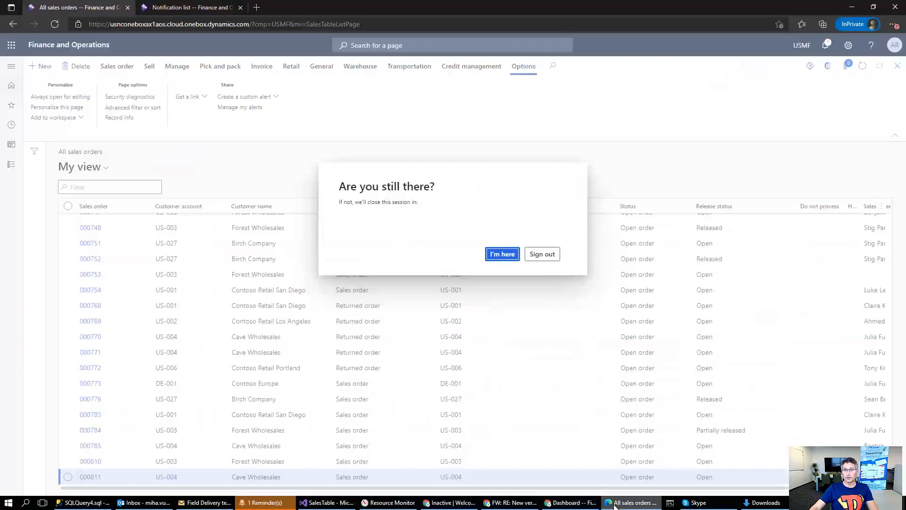
pyautogui.click(502, 255)
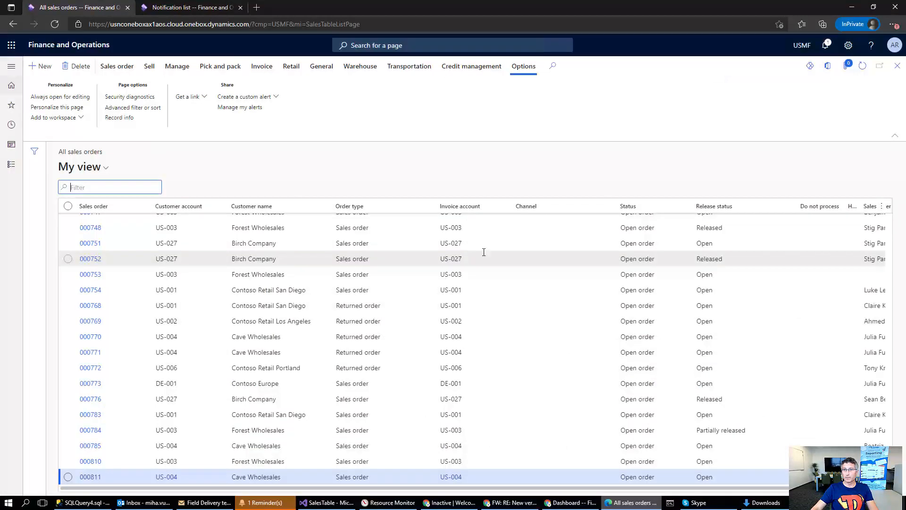
pyautogui.click(54, 25)
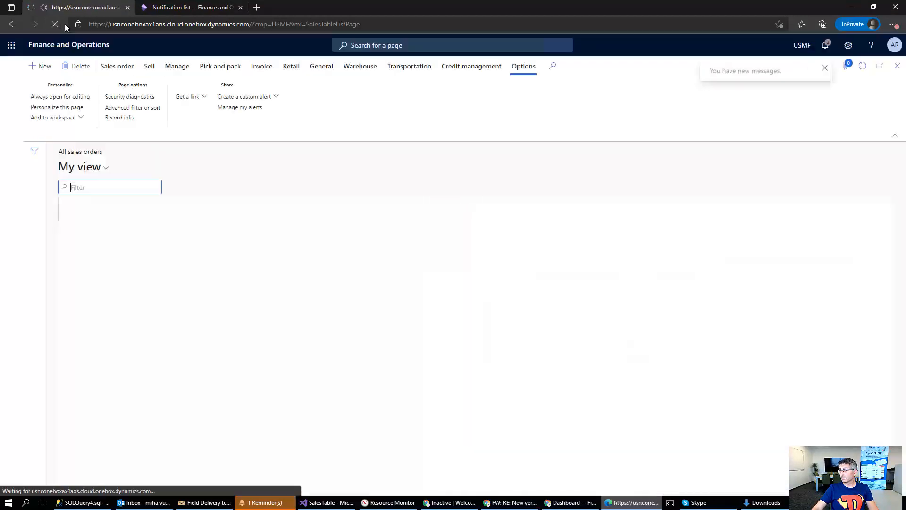
pyautogui.click(761, 77)
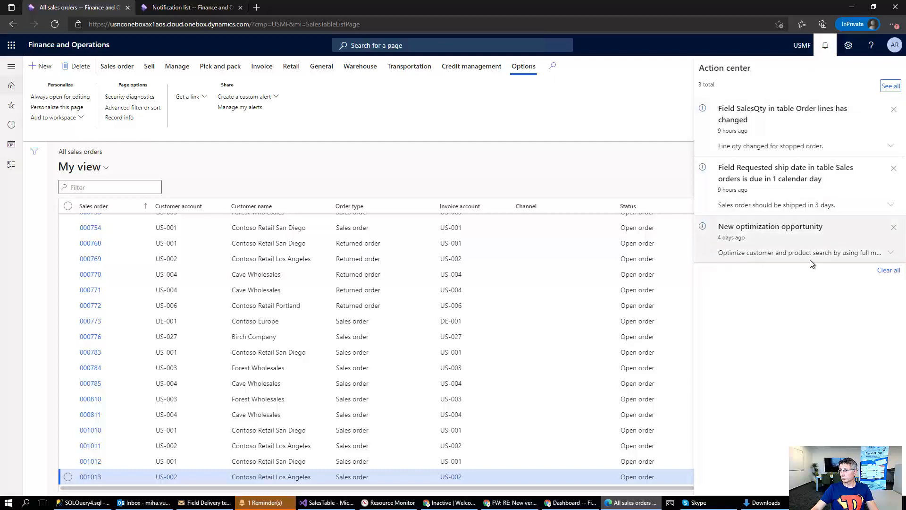
# Step: Dismiss all the other user's notifications, including the SalesQty change alert, and open this user's list of alert rules
pyautogui.click(893, 228)
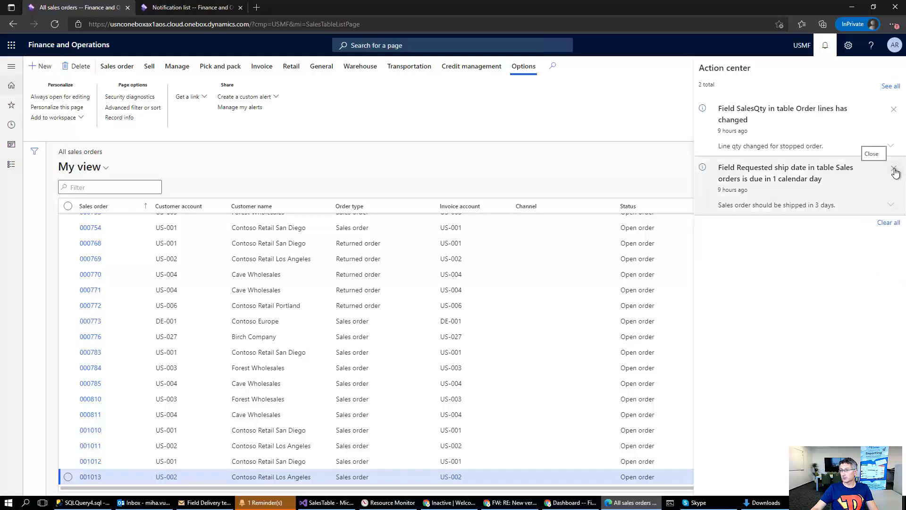
pyautogui.click(894, 169)
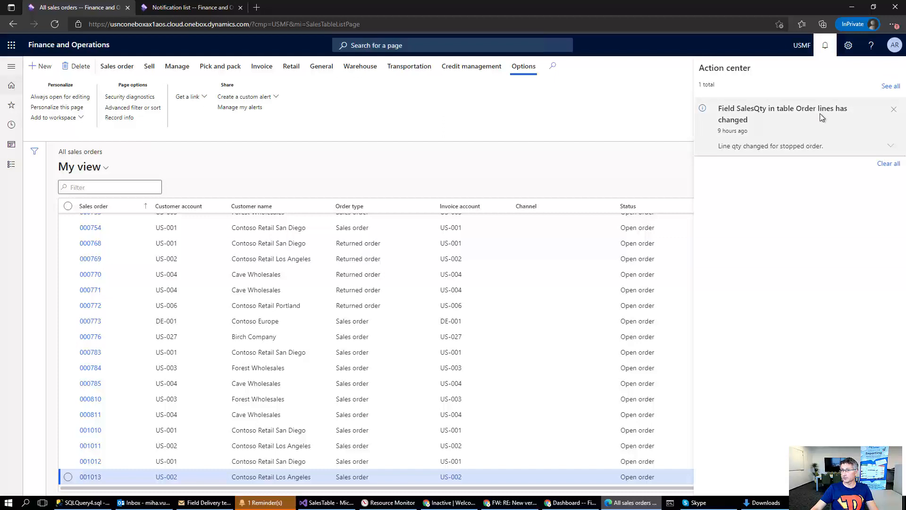
pyautogui.click(893, 163)
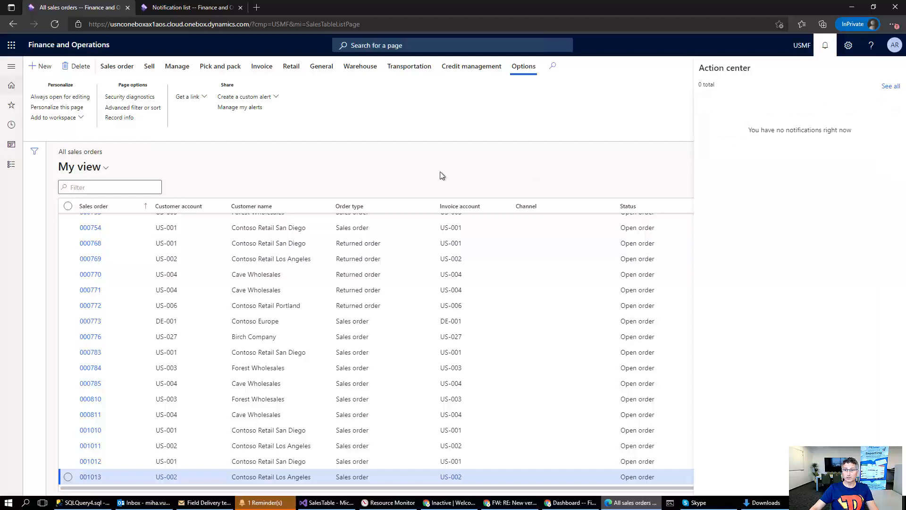
pyautogui.click(252, 107)
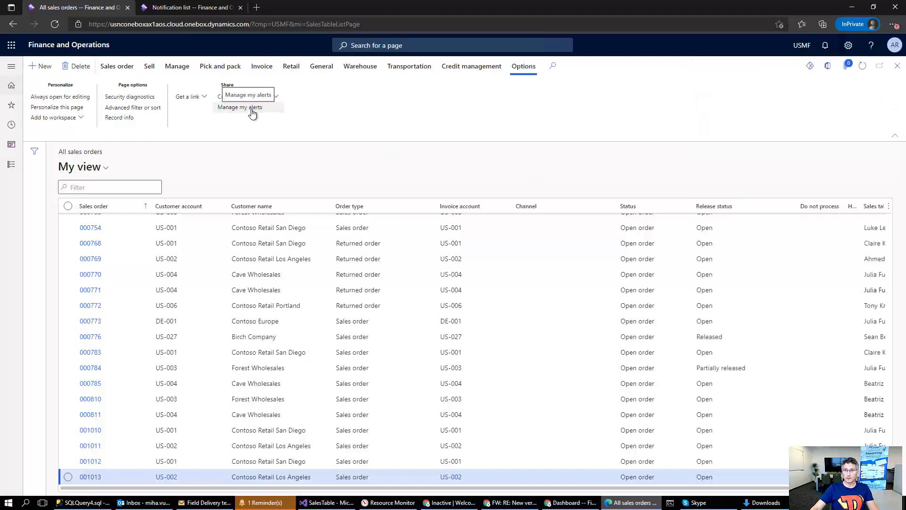
pyautogui.click(233, 110)
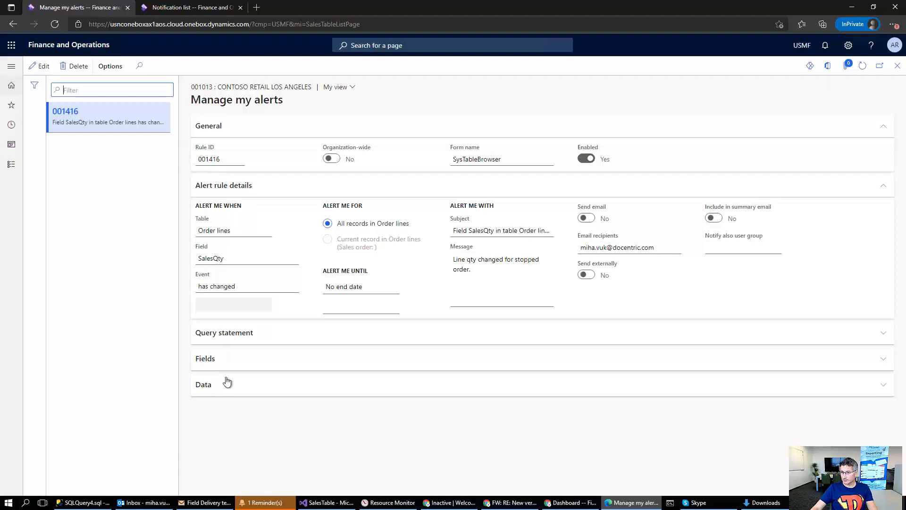
# Step: Return to the Admin session in Chrome and open rule 001416 on the Alert rules page
pyautogui.click(569, 503)
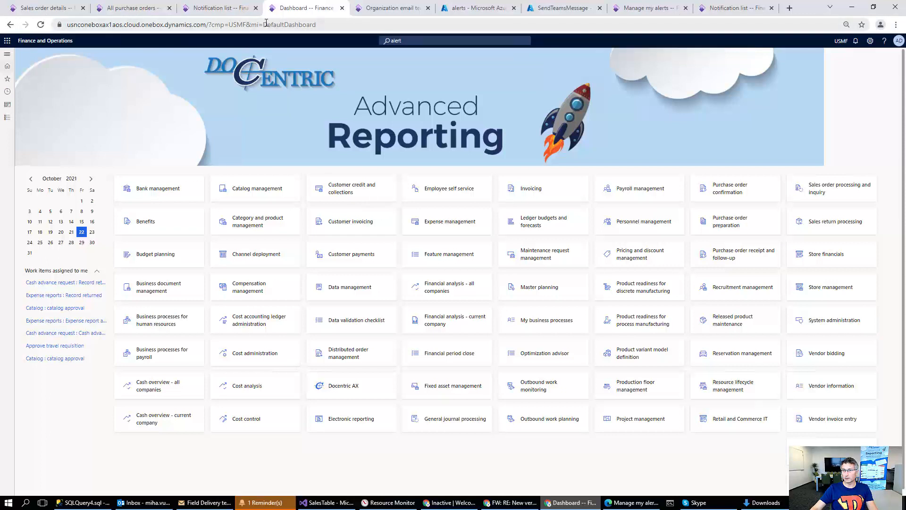
pyautogui.moveTo(266, 23); pyautogui.dragTo(324, 24)
pyautogui.click(409, 40)
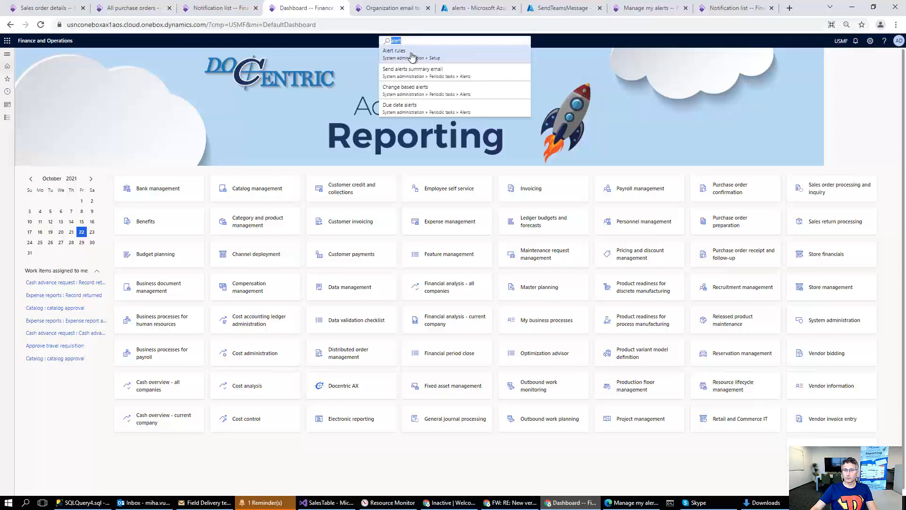
pyautogui.click(411, 58)
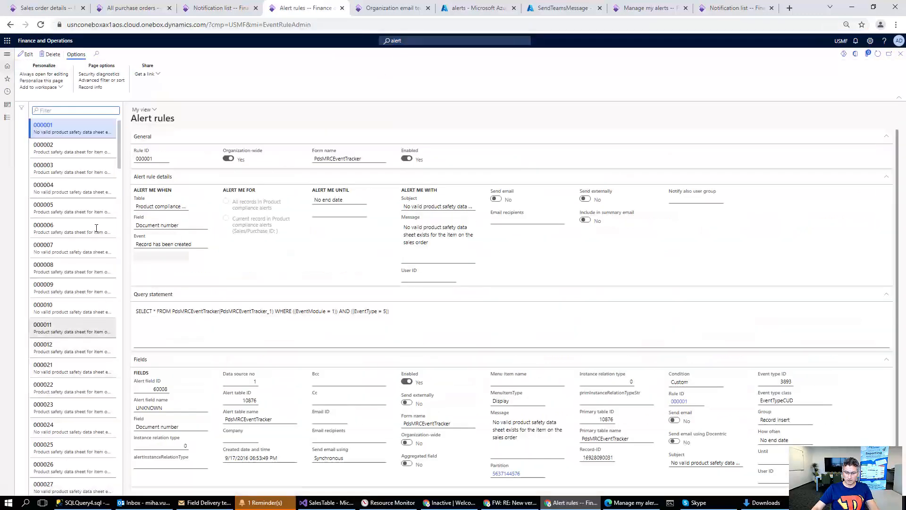
pyautogui.moveTo(120, 156); pyautogui.dragTo(120, 466)
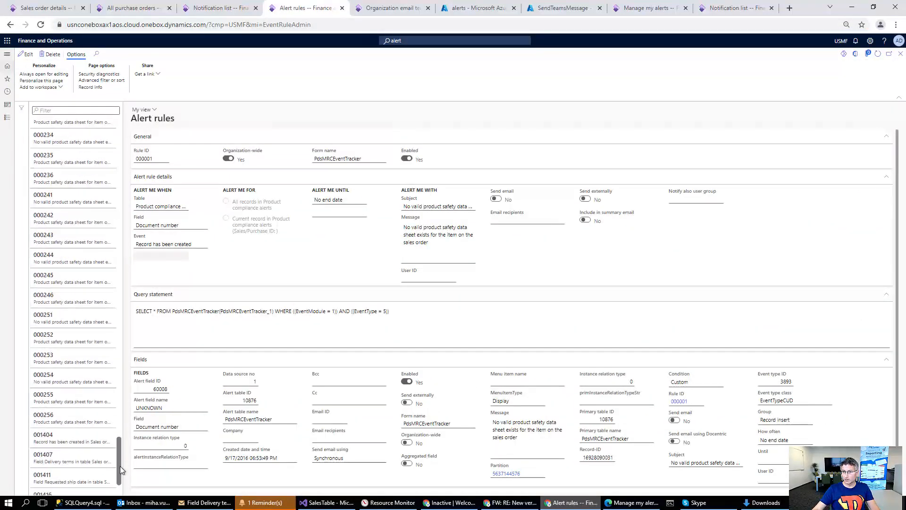
pyautogui.click(61, 485)
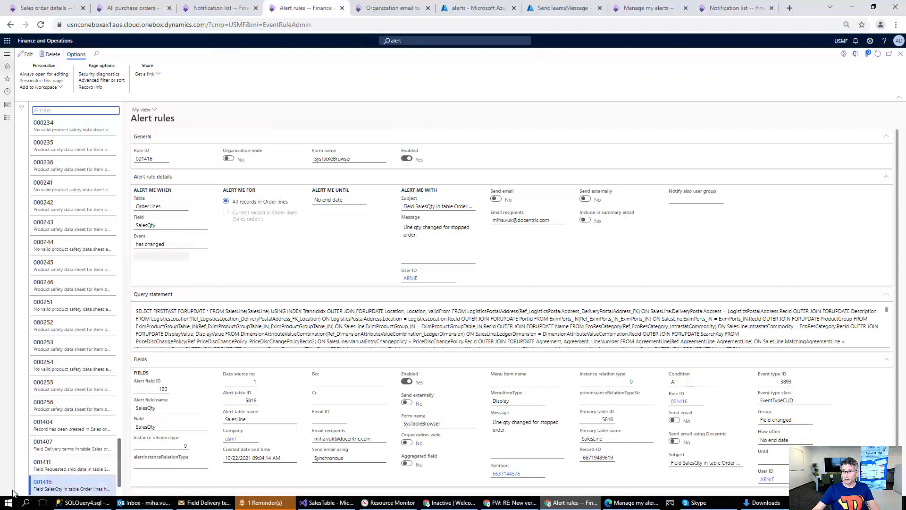
# Step: Reassign alert rule 001416 to the Admin user
pyautogui.click(452, 279)
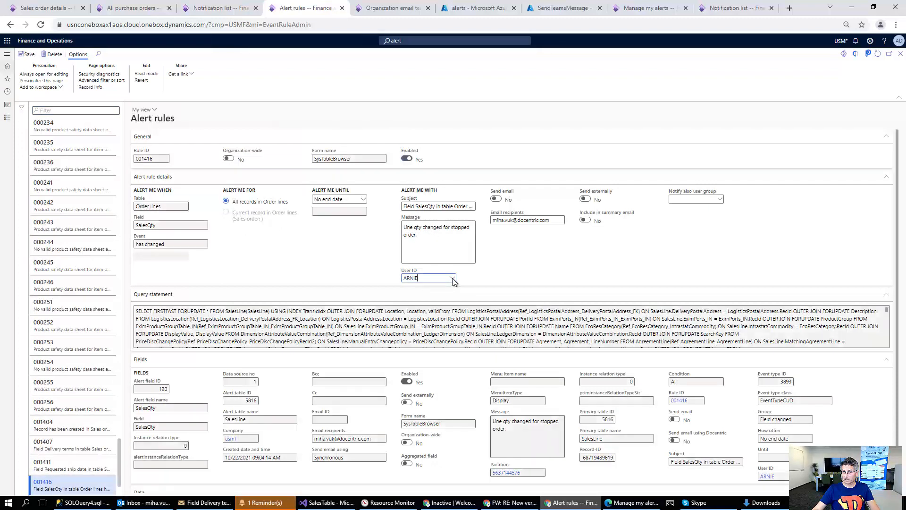
pyautogui.click(452, 279)
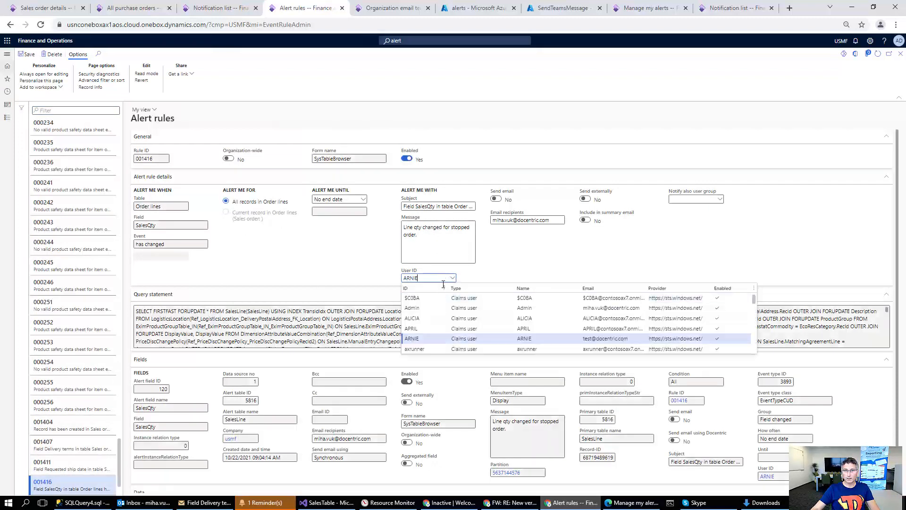
pyautogui.click(411, 308)
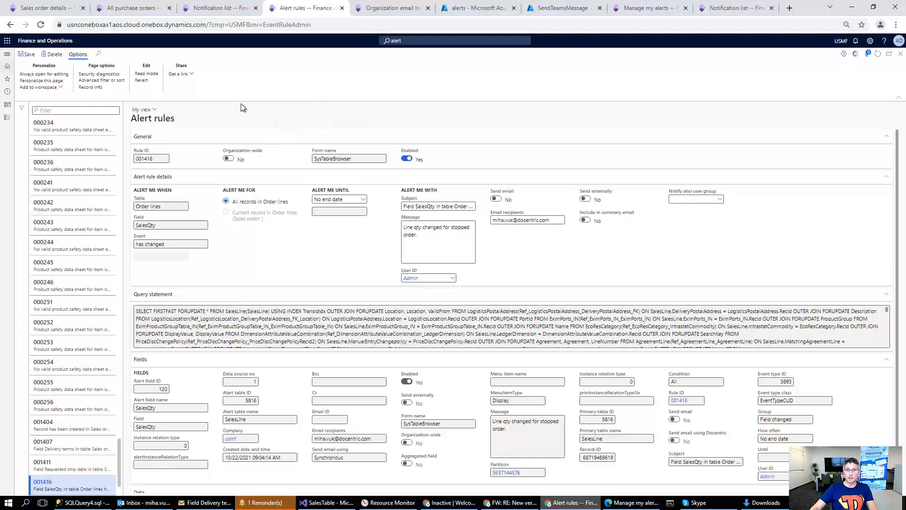
# Step: Open the All purchase orders page and keep its session active
pyautogui.click(125, 10)
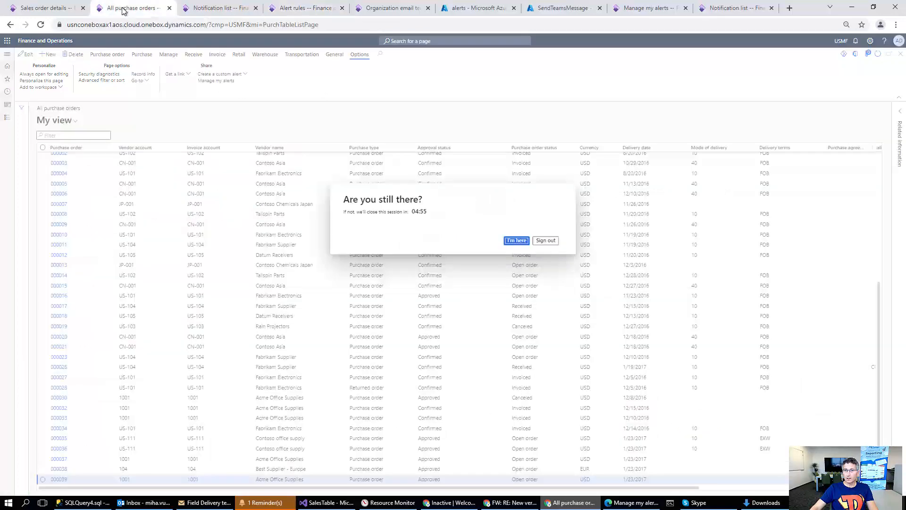
pyautogui.click(514, 243)
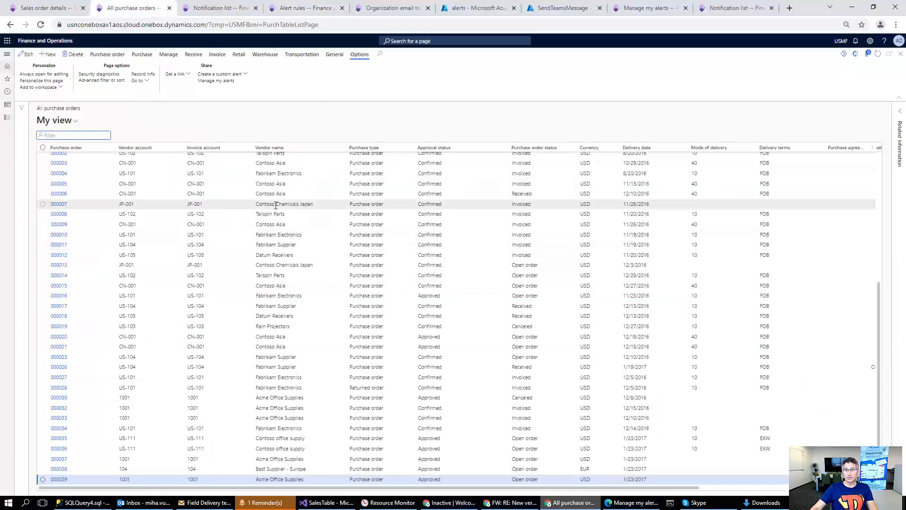
pyautogui.moveTo(251, 199)
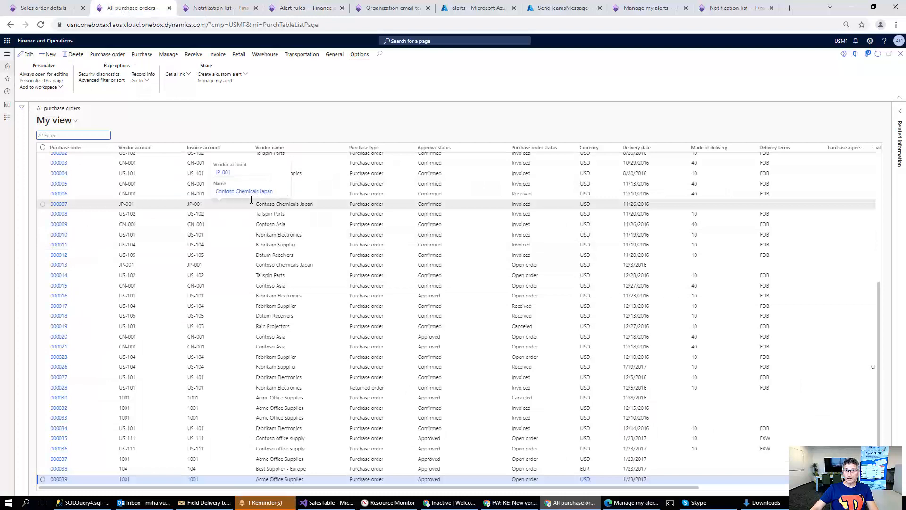
# Step: Create an alert rule for record creation in Purchase orders, included in the summary email, adding %USERGROUP_SalesTeam% to the email recipients
pyautogui.click(220, 75)
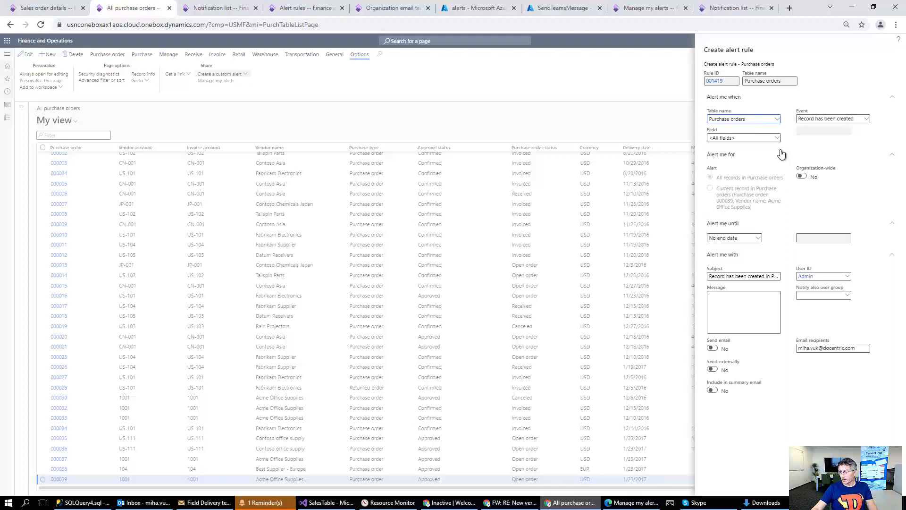
pyautogui.click(713, 391)
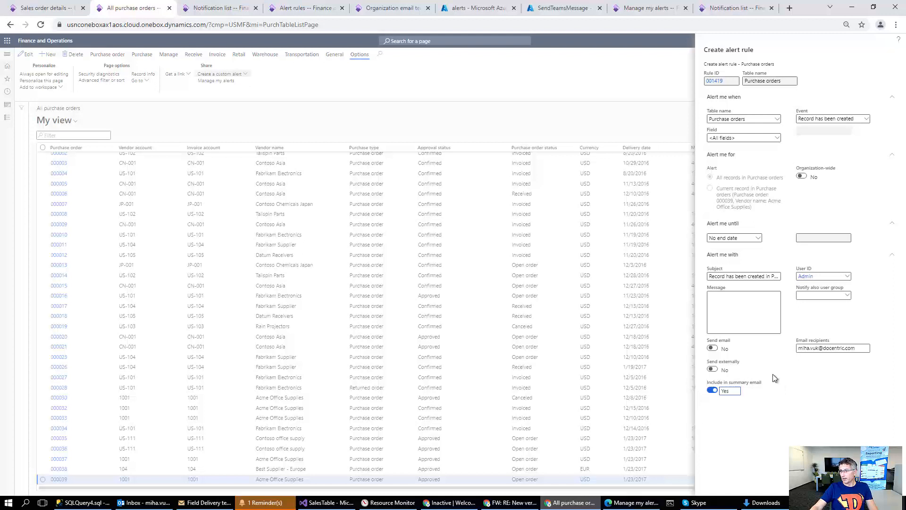
pyautogui.click(857, 348)
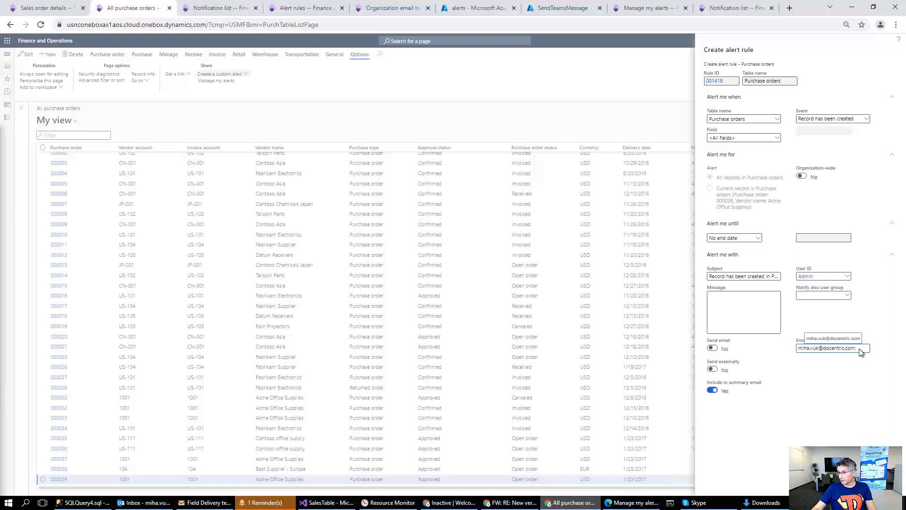
pyautogui.write('%USERGROUP_SalesTeam%')
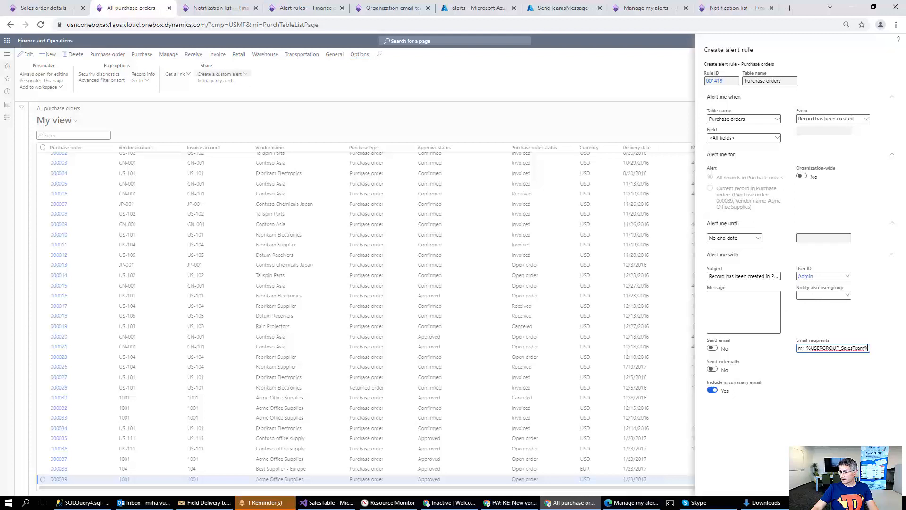
pyautogui.press('Tab')
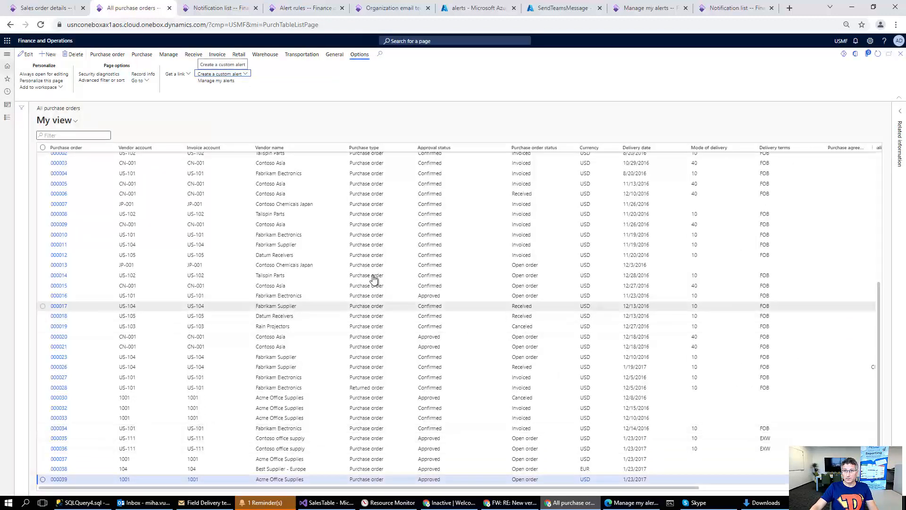
# Step: Switch alert rule 001407 from sending its own email to being included in the summary email, and save it
pyautogui.click(220, 81)
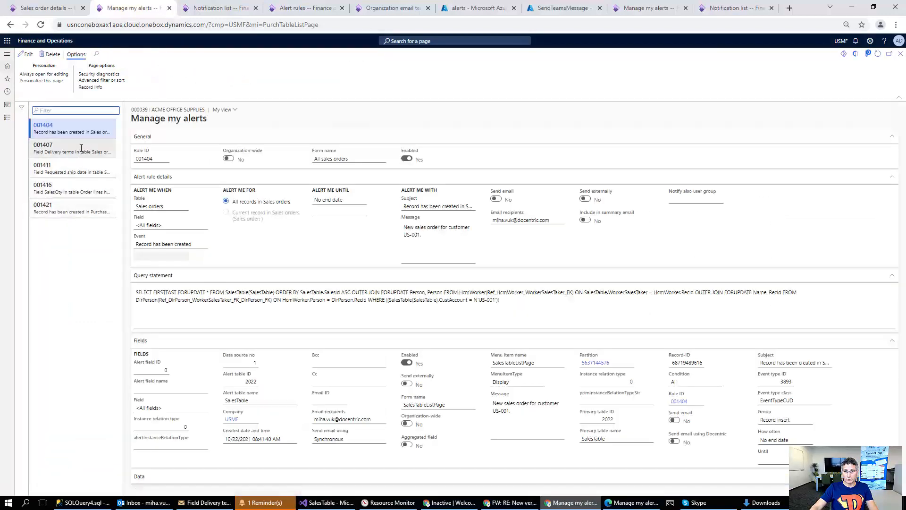
pyautogui.click(81, 147)
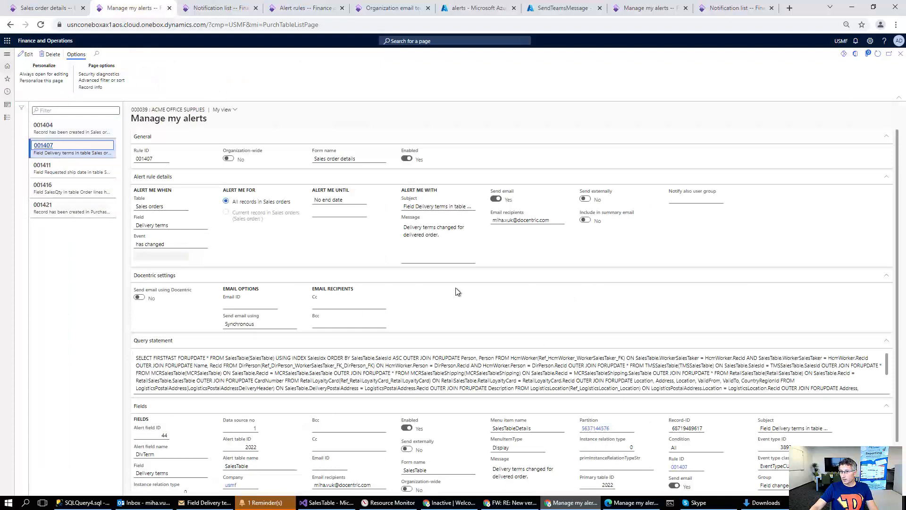
pyautogui.click(496, 200)
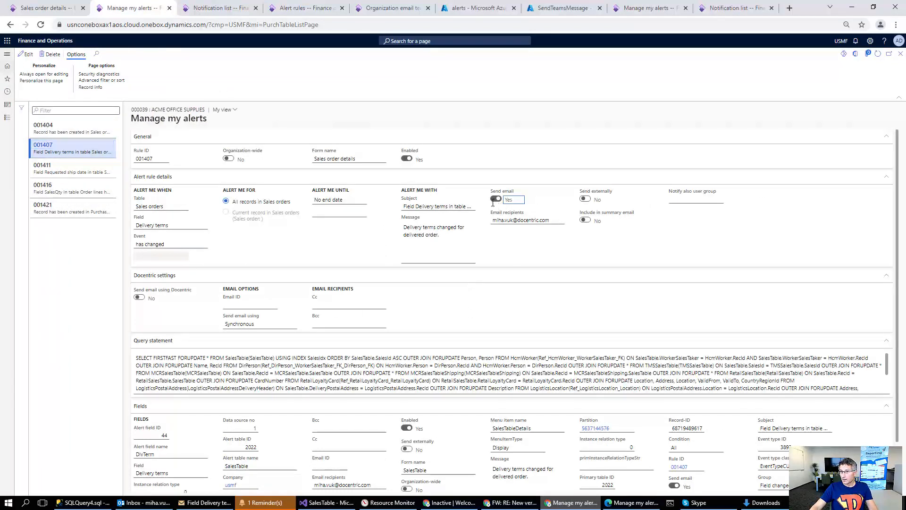
pyautogui.click(496, 200)
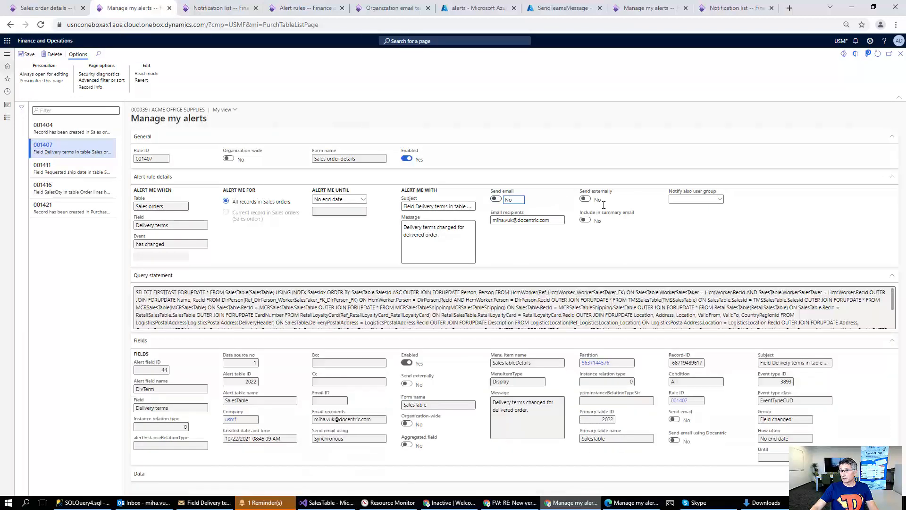
pyautogui.click(586, 219)
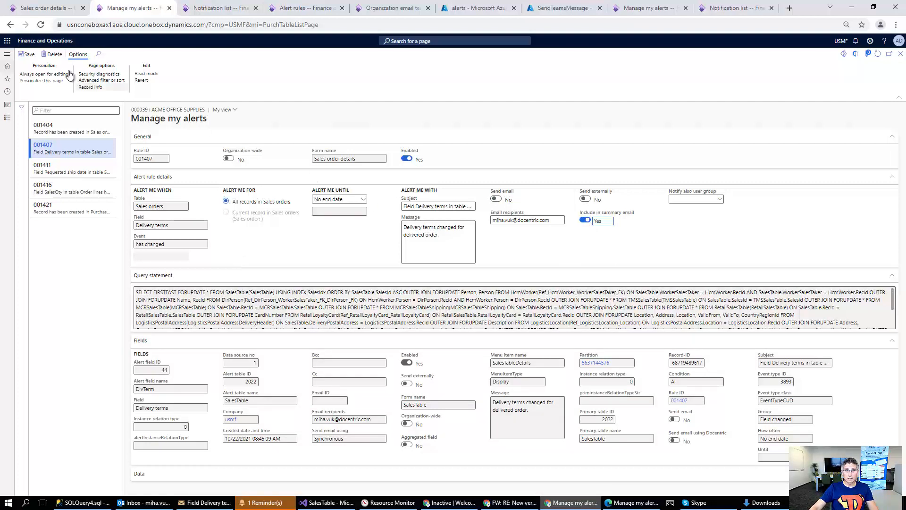
pyautogui.click(26, 56)
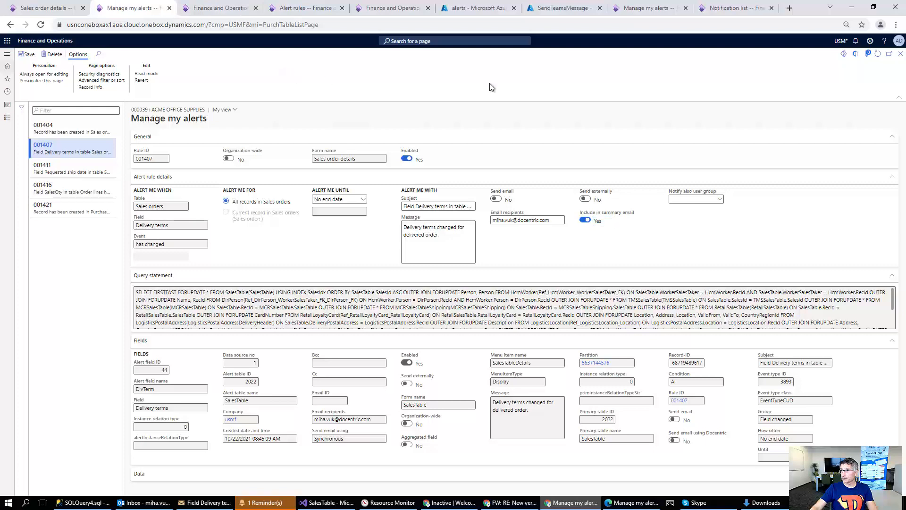
pyautogui.click(900, 54)
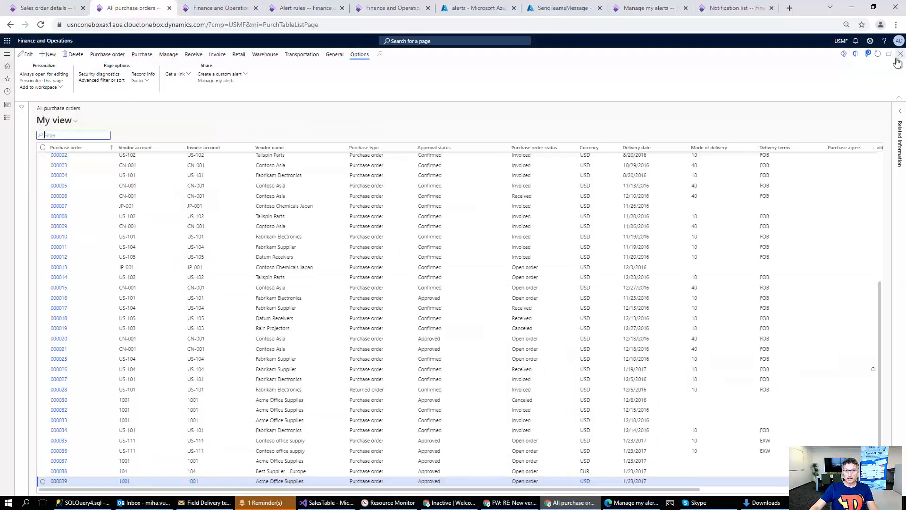
# Step: Create a purchase order for vendor account 1003, Ade Supply Company
pyautogui.click(47, 56)
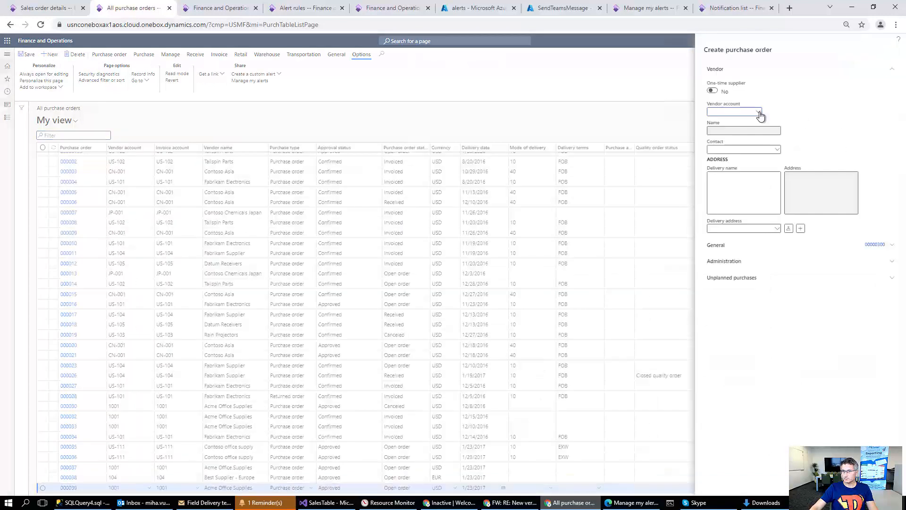
pyautogui.click(758, 114)
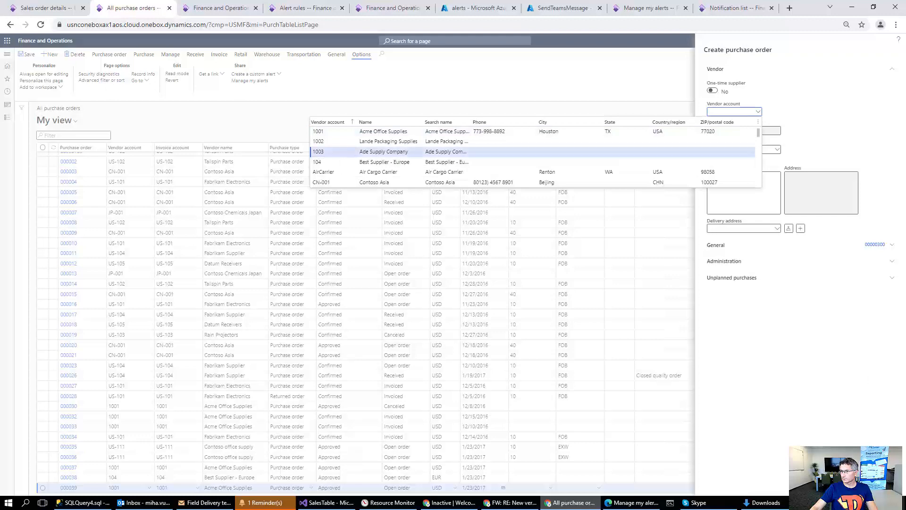
pyautogui.press('Return')
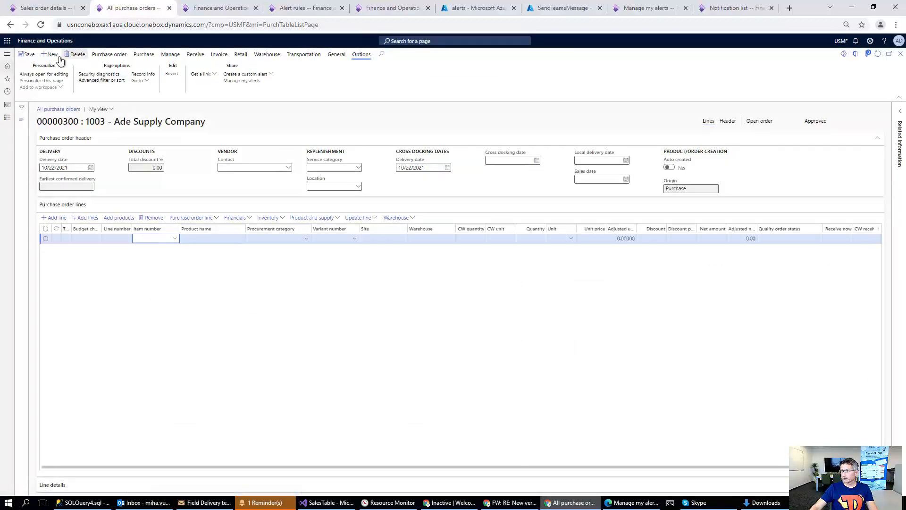
# Step: Create another purchase order for vendor account 104, Best Supplier - Europe
pyautogui.click(60, 57)
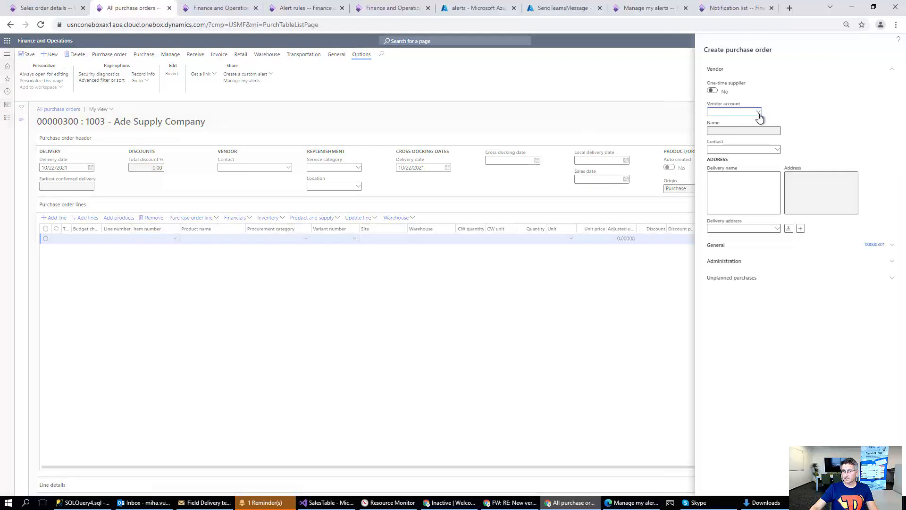
pyautogui.click(758, 113)
pyautogui.click(313, 163)
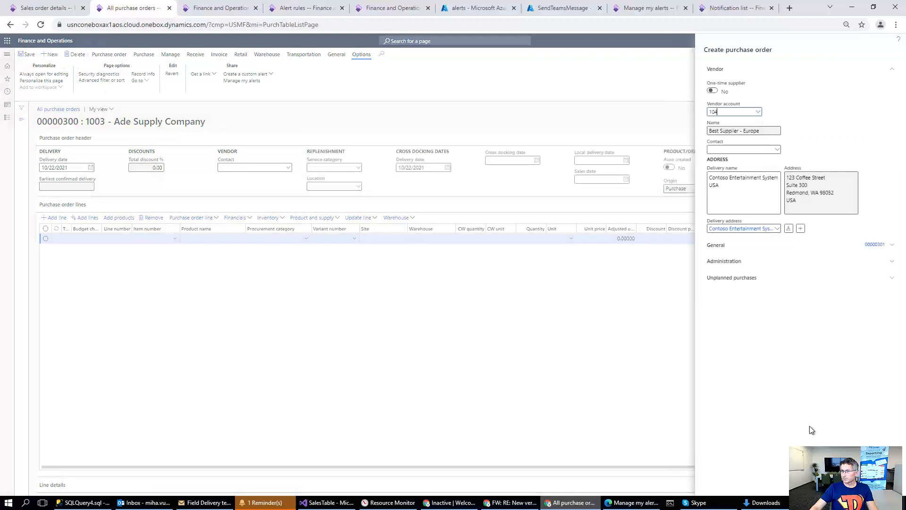
pyautogui.click(849, 485)
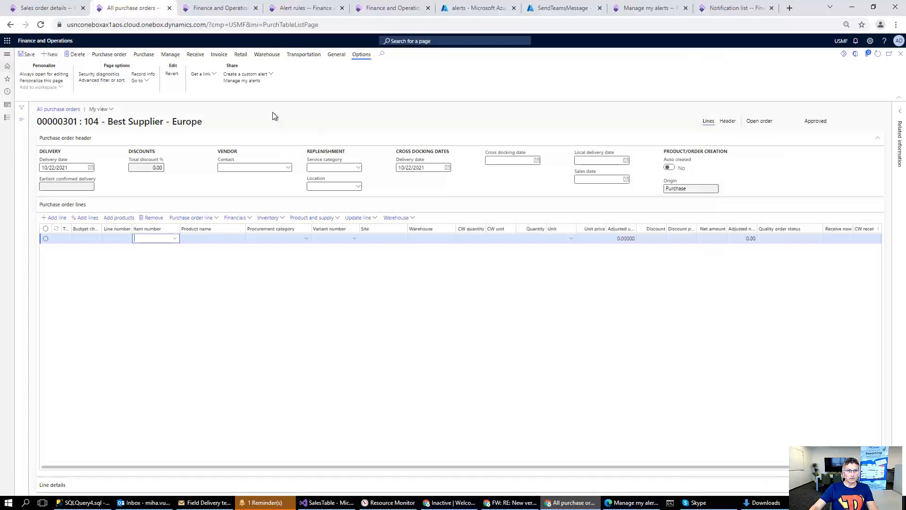
# Step: Change the delivery terms of delivered sales order 000713 to FCA in its header
pyautogui.click(34, 7)
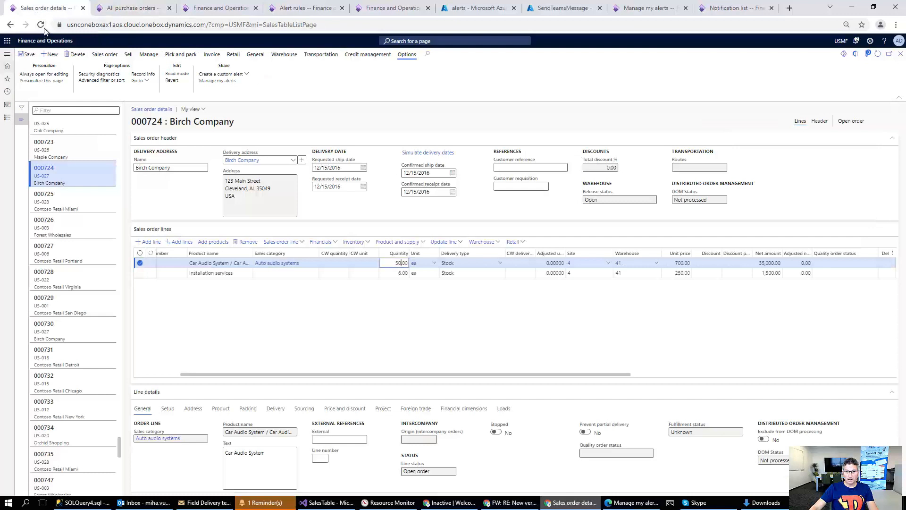
pyautogui.scroll(4, 75, 178)
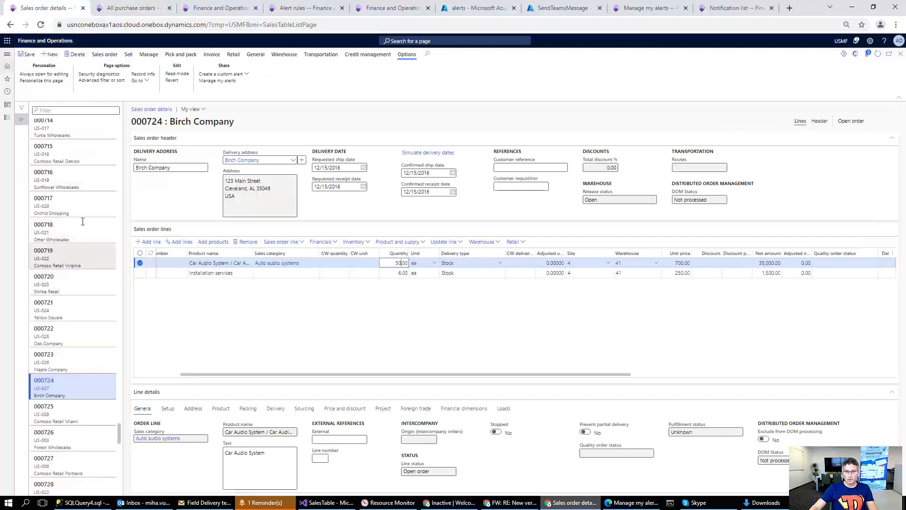
pyautogui.scroll(1, 75, 170)
pyautogui.click(85, 147)
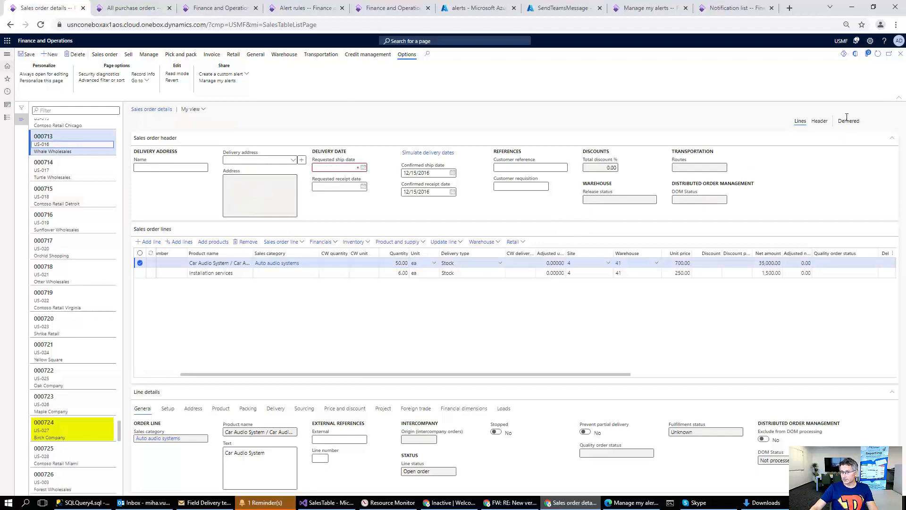
pyautogui.click(819, 121)
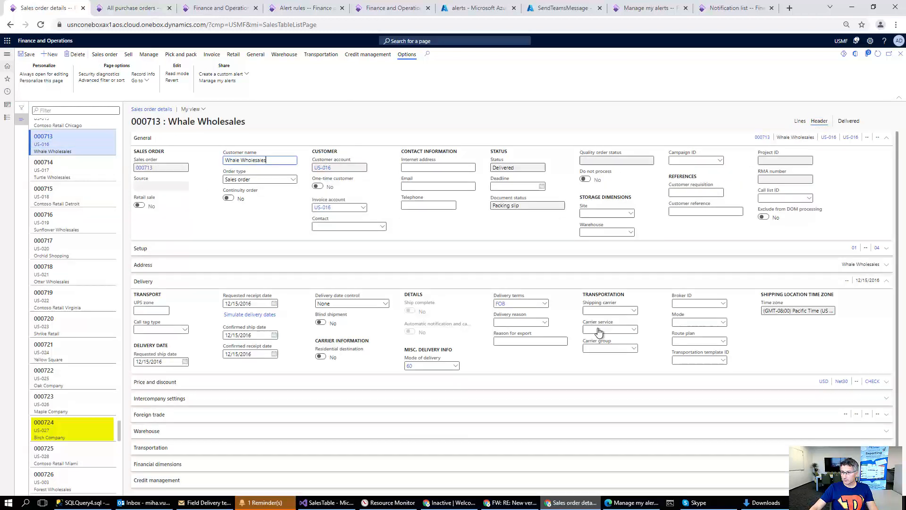
pyautogui.click(545, 304)
pyautogui.click(520, 361)
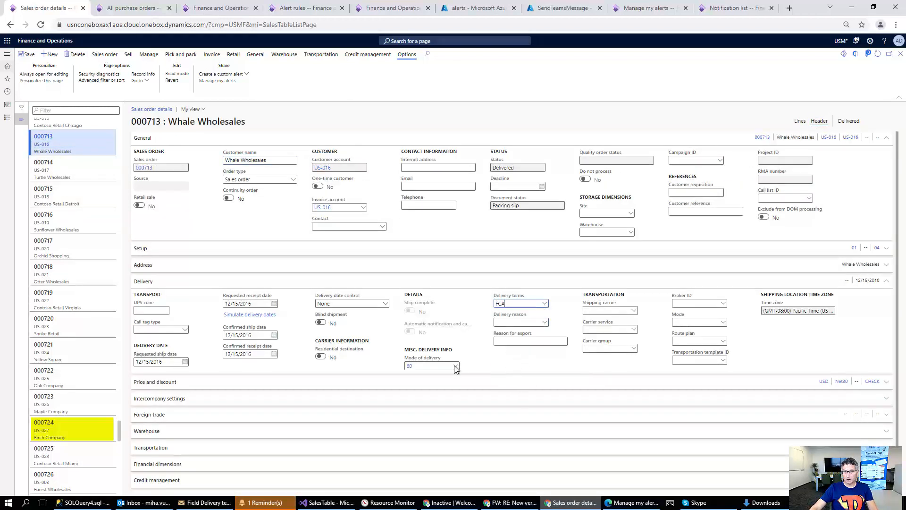
# Step: Set the delivery terms of sales order 000714 to FOB
pyautogui.click(90, 170)
pyautogui.click(546, 307)
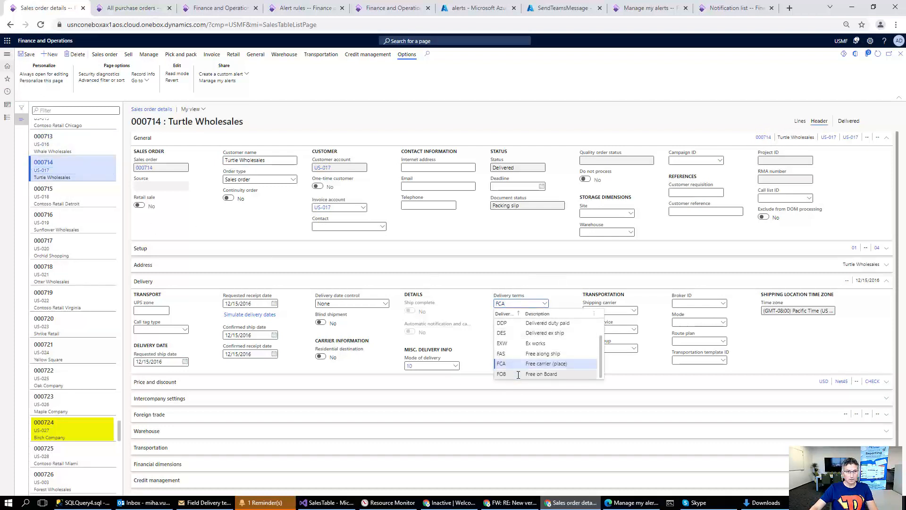
pyautogui.click(518, 374)
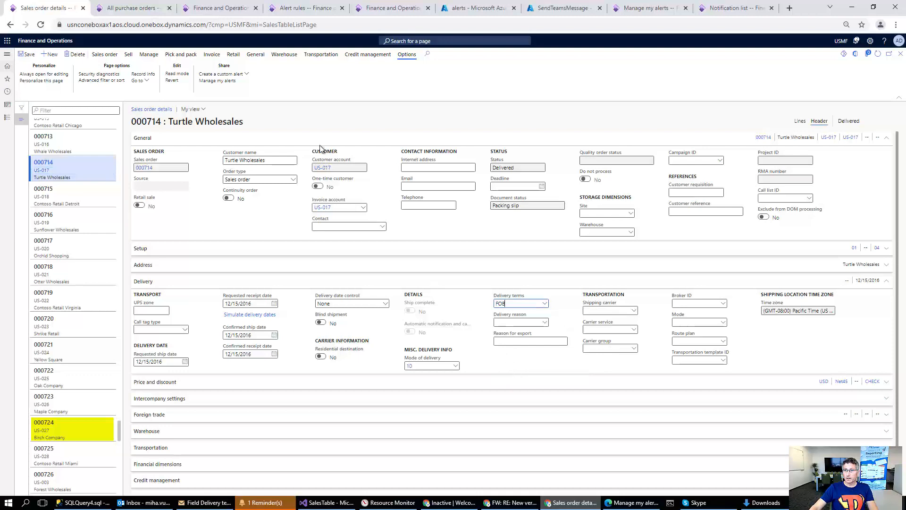
# Step: Run the Change based alerts job and check the resulting notifications in the Action center after reloading the dashboard
pyautogui.click(302, 9)
pyautogui.click(416, 41)
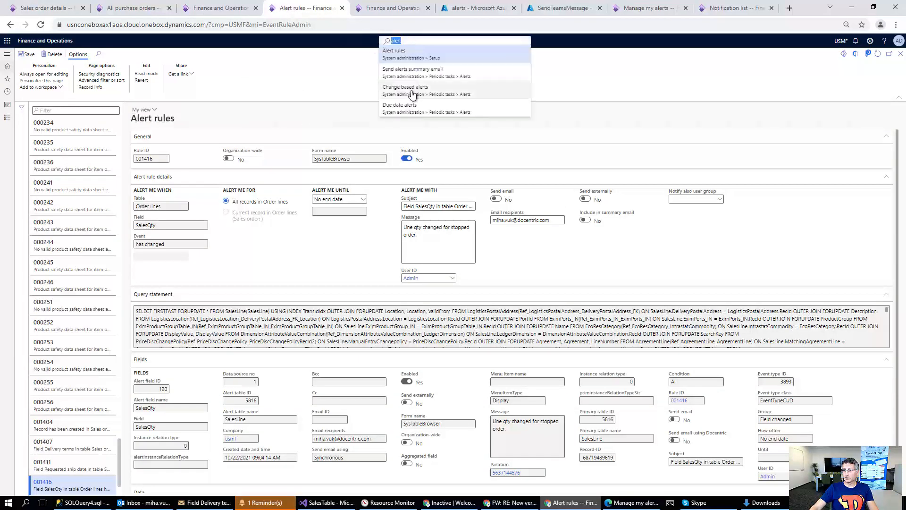
pyautogui.click(413, 94)
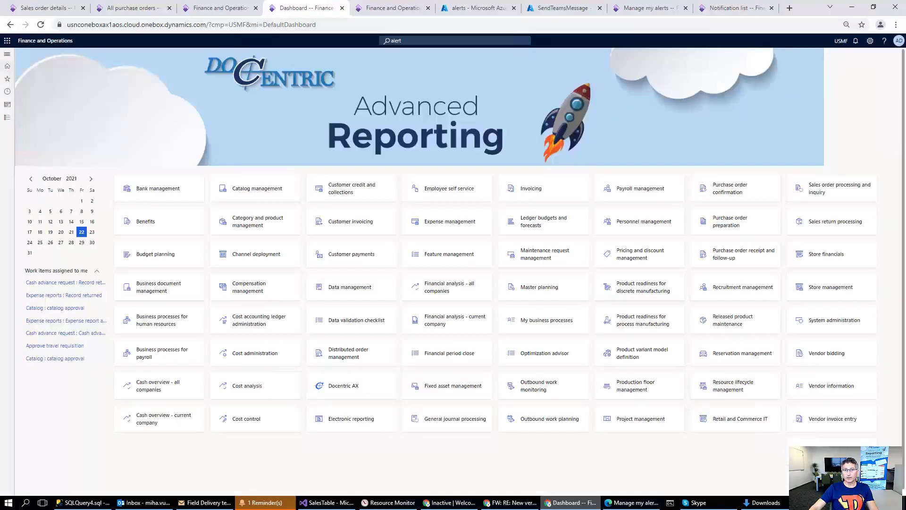
pyautogui.click(41, 25)
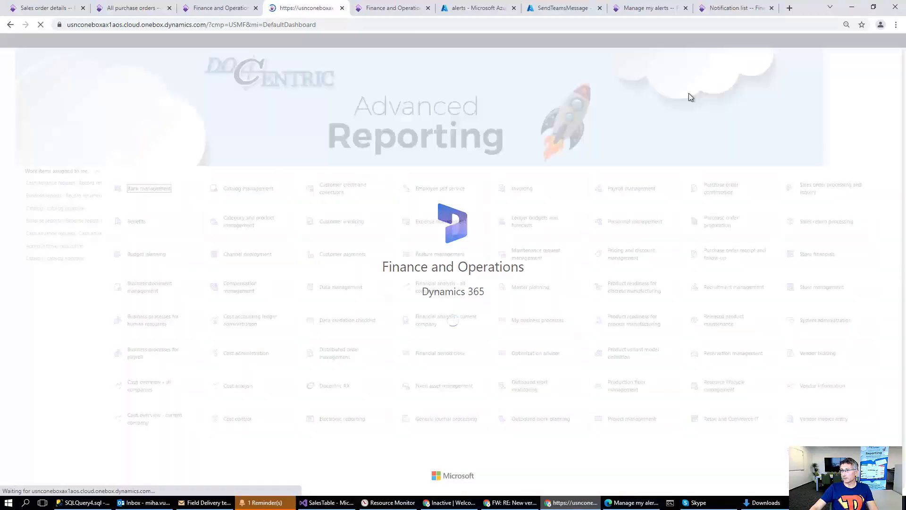
pyautogui.click(856, 41)
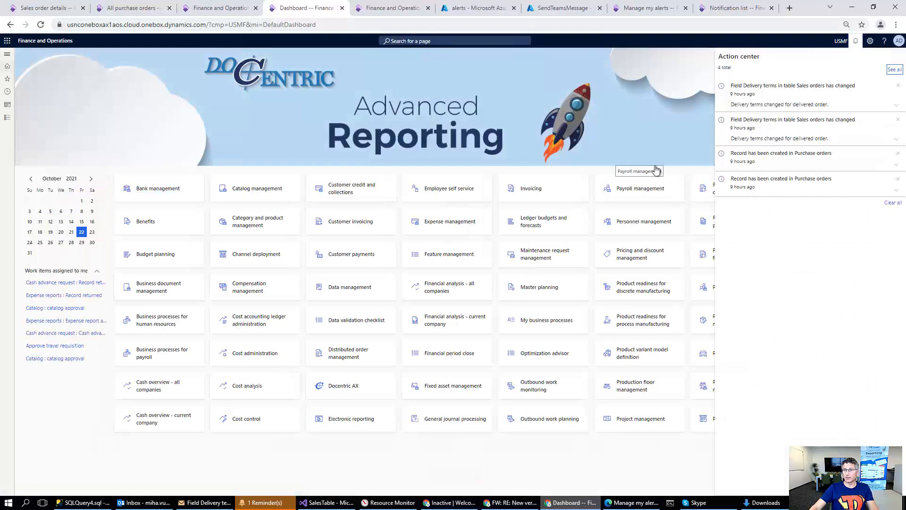
# Step: Run the Send alerts summary email job with email ID AlertSum and dismiss the .NET Framework error dialog
pyautogui.click(441, 42)
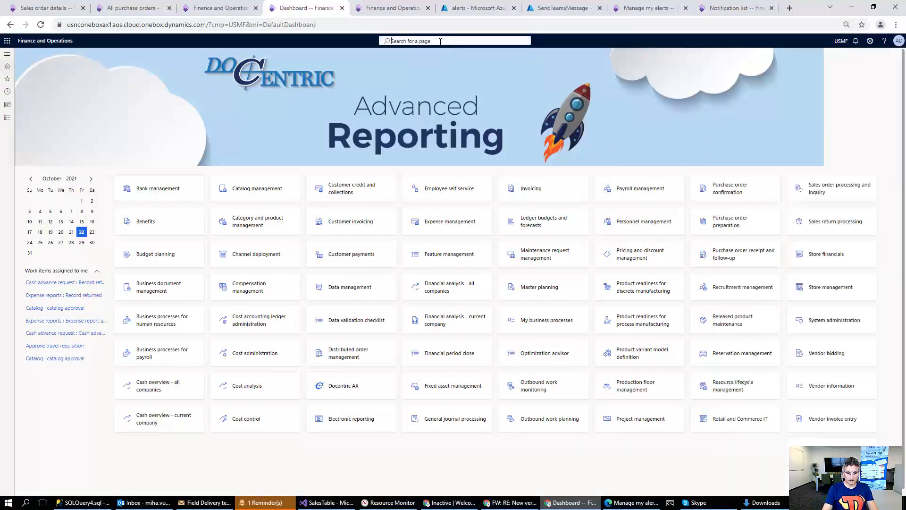
pyautogui.write('alert')
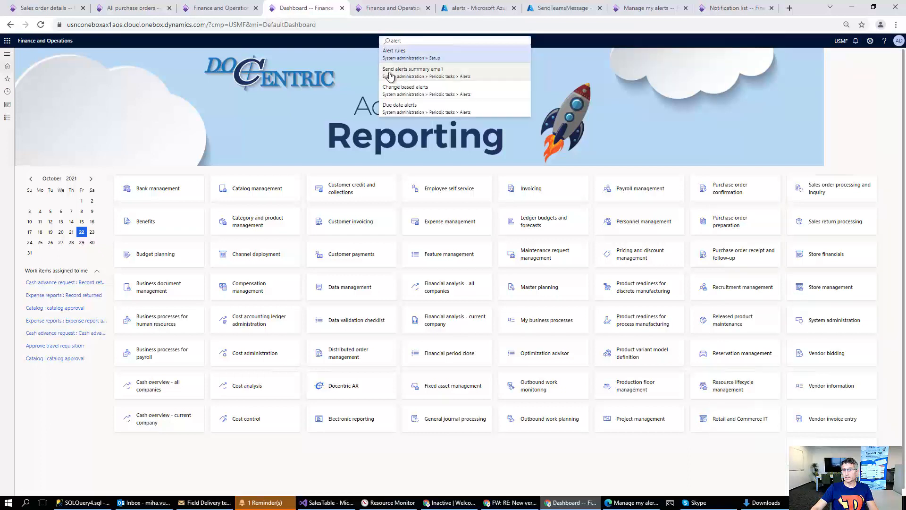
pyautogui.click(406, 77)
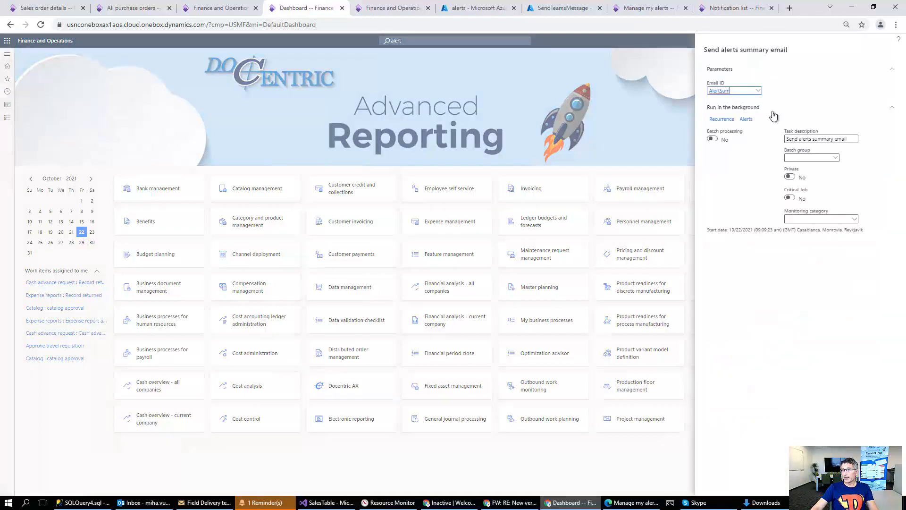
pyautogui.click(758, 93)
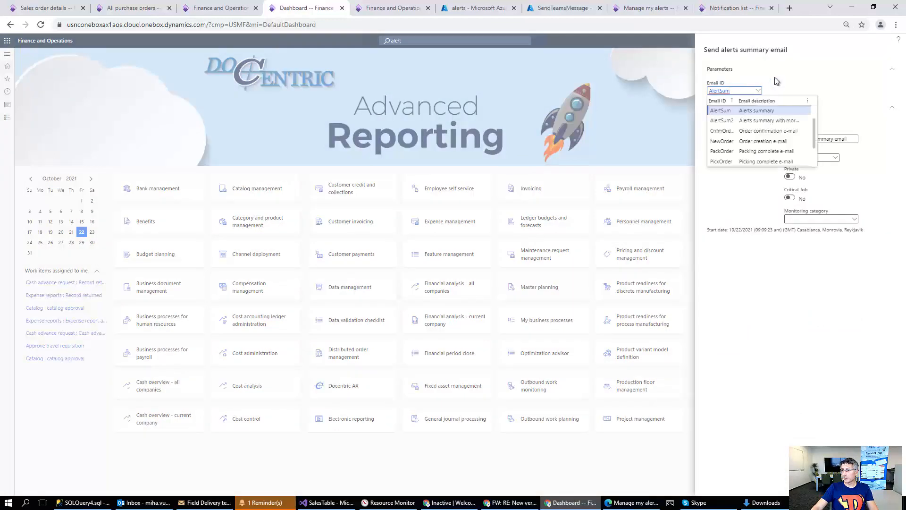
pyautogui.click(777, 82)
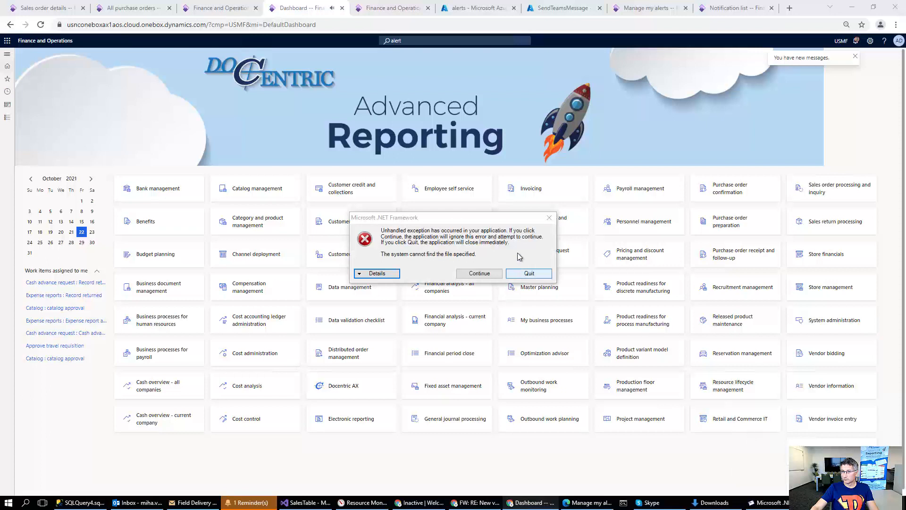
pyautogui.click(544, 222)
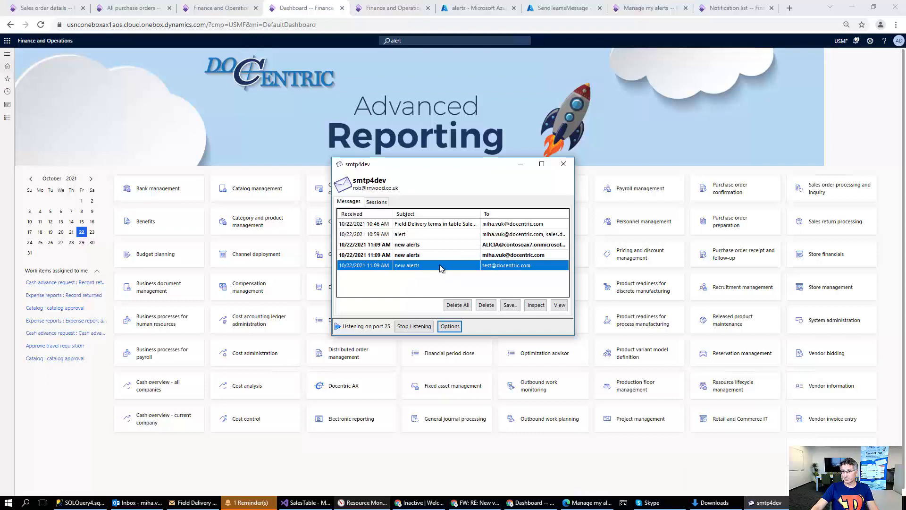
# Step: Open the three new alerts emails captured in smtp4dev and move its window clear of the opened message
pyautogui.click(559, 305)
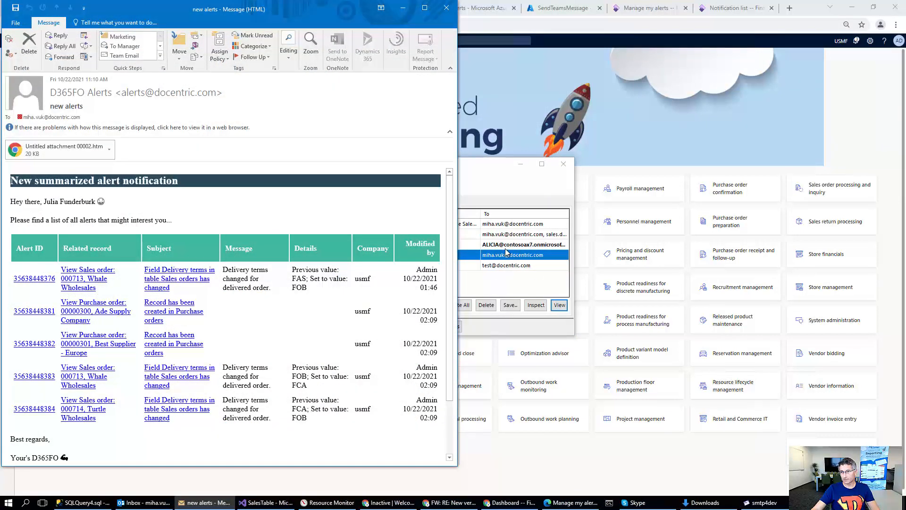
pyautogui.doubleClick(501, 265)
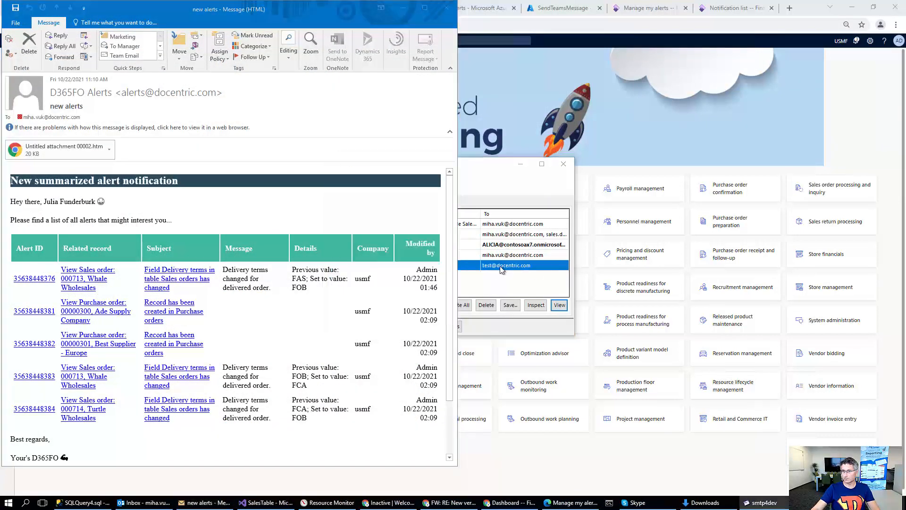
pyautogui.click(457, 281)
pyautogui.click(500, 245)
pyautogui.doubleClick(498, 245)
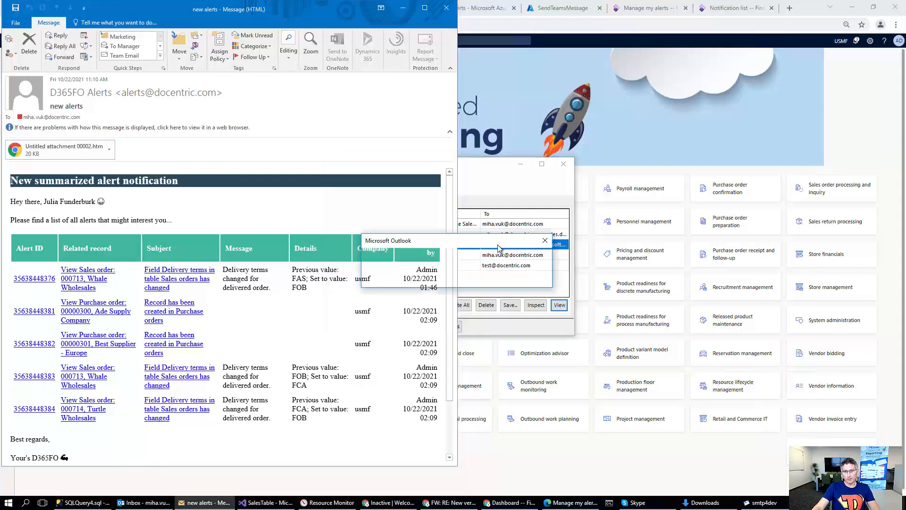
pyautogui.click(456, 282)
pyautogui.moveTo(482, 169); pyautogui.dragTo(589, 139)
pyautogui.moveTo(534, 138); pyautogui.dragTo(592, 107)
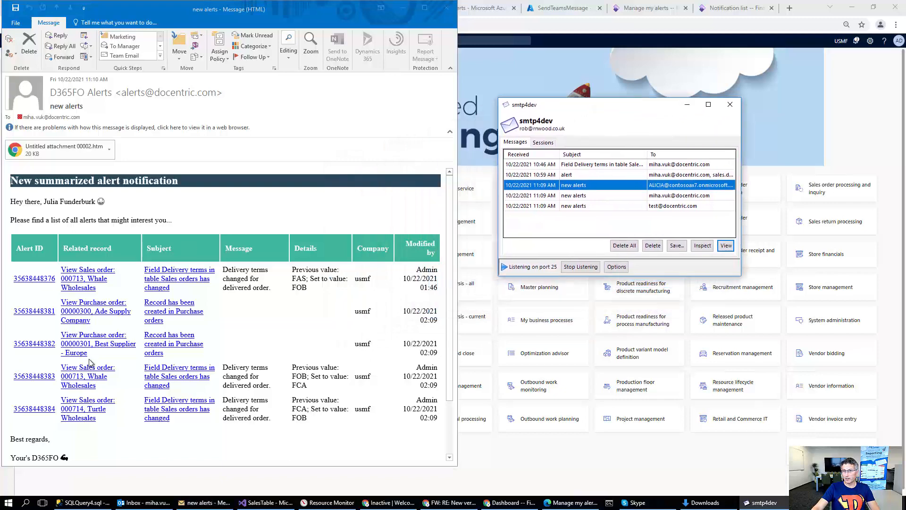
# Step: Examine the summarized alert notification email in a maximized window after dismissing the meeting reminder, and close the message and smtp4dev
pyautogui.click(423, 9)
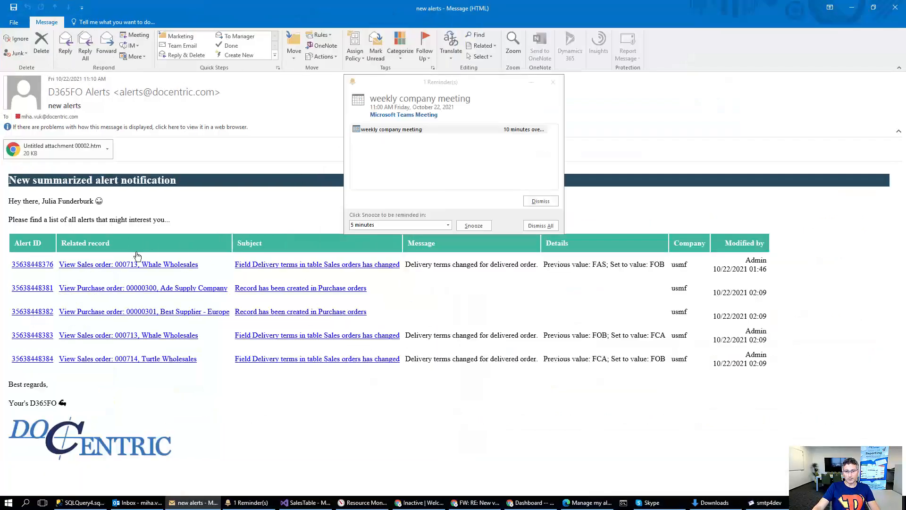
pyautogui.click(554, 82)
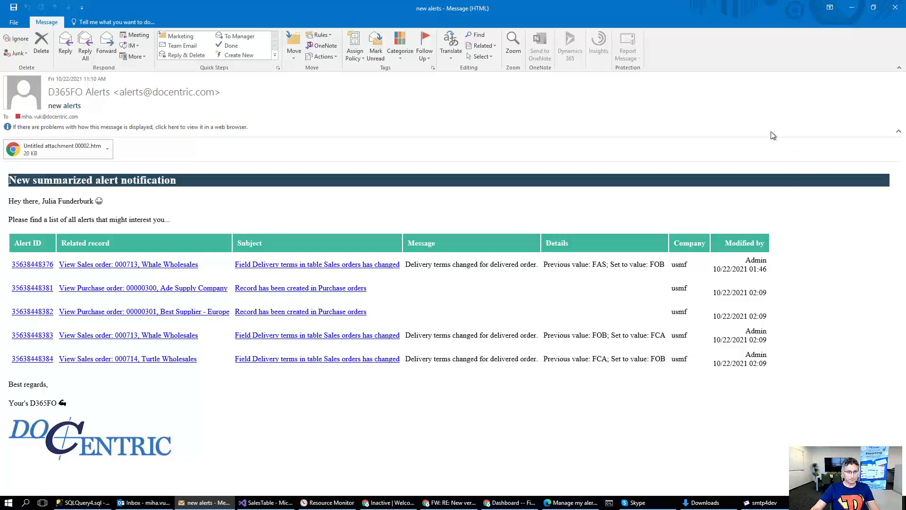
pyautogui.click(895, 8)
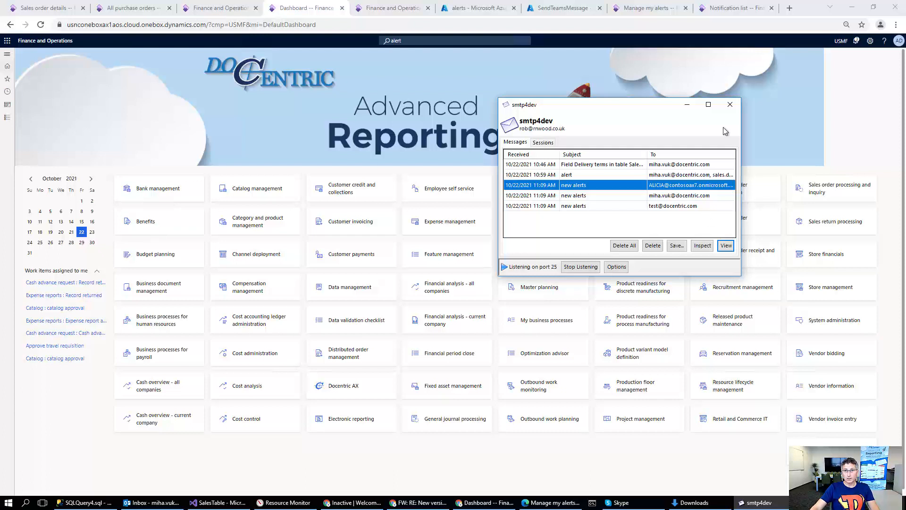
pyautogui.click(730, 105)
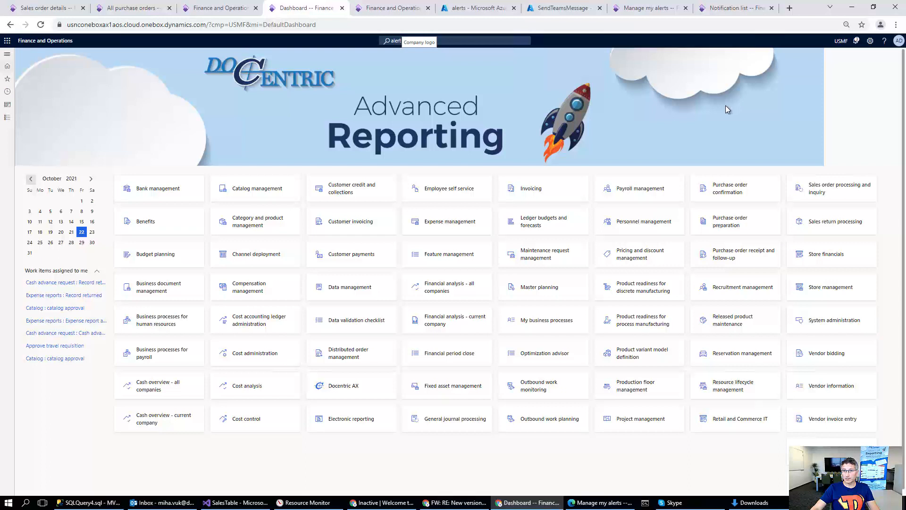
# Step: In the purchase orders' alert management, exclude rule 001421 from the summary email and enable sending it externally
pyautogui.click(119, 8)
pyautogui.click(248, 82)
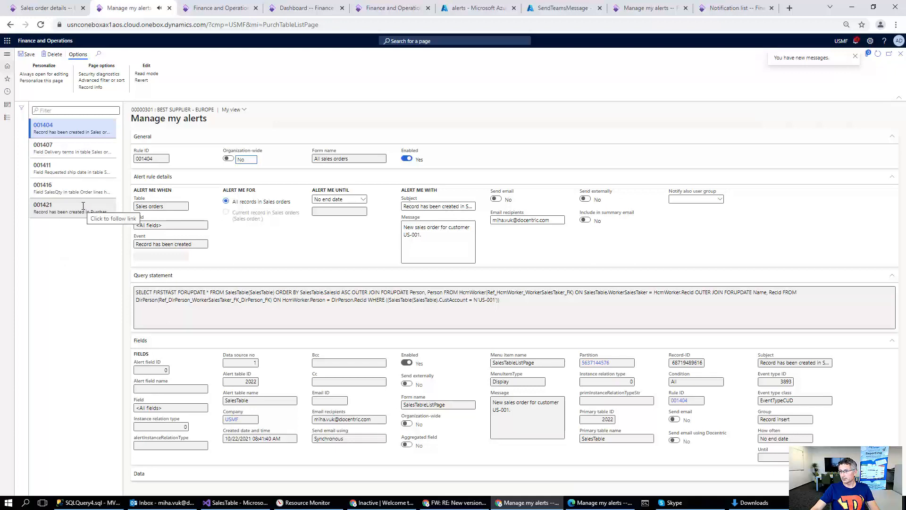
pyautogui.click(48, 209)
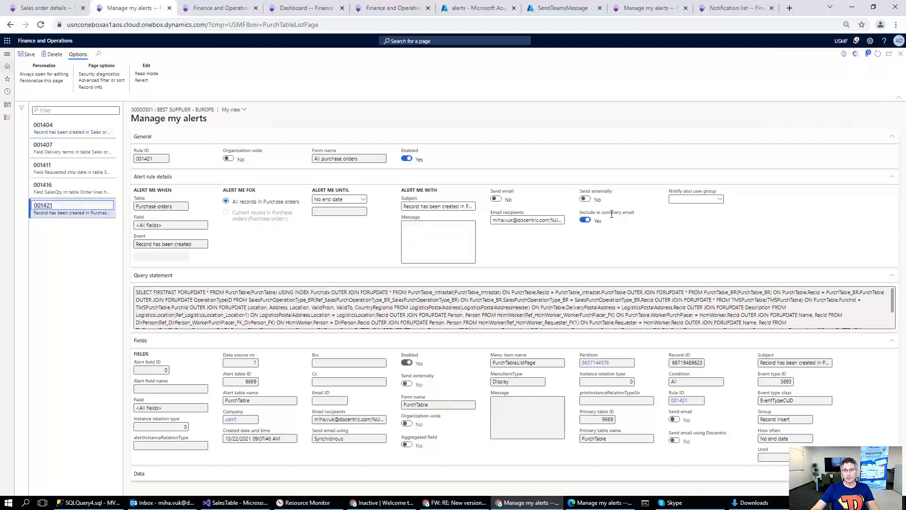
pyautogui.click(589, 220)
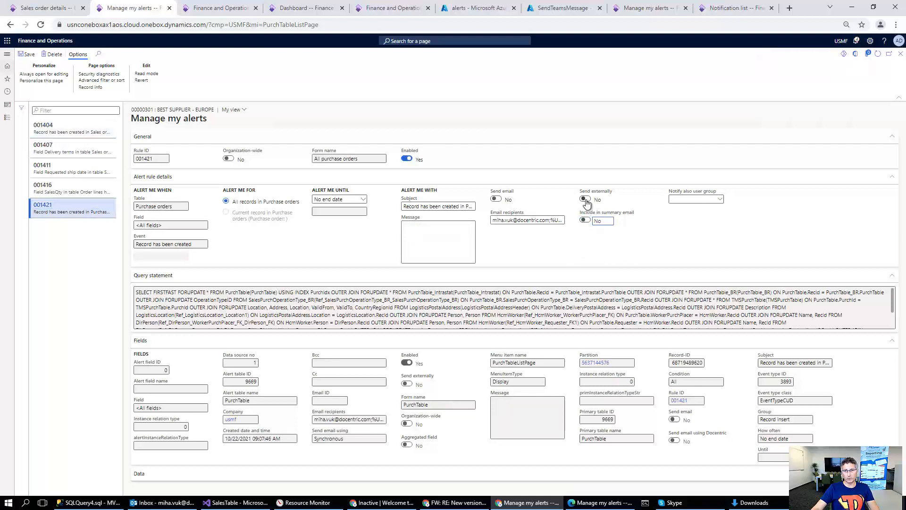
pyautogui.click(587, 198)
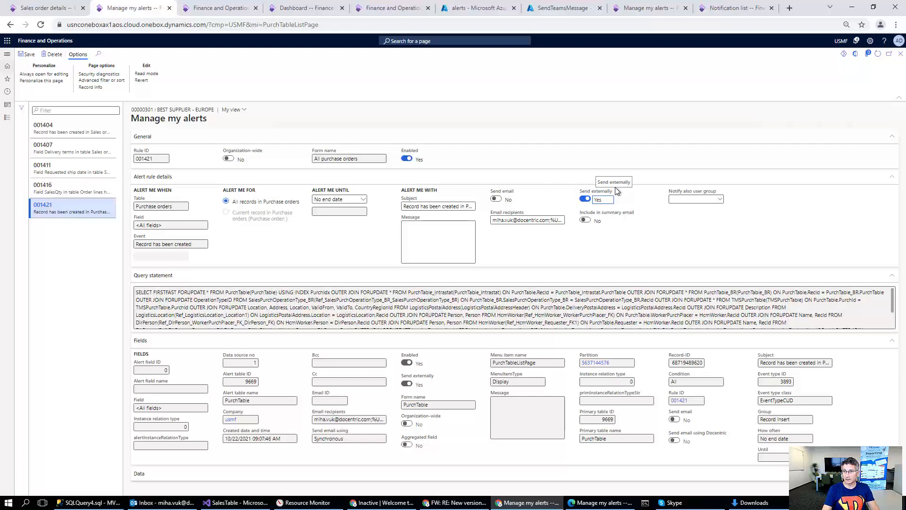
# Step: Open the business events catalog and review the fields passed by the alert rule and due date alert events
pyautogui.click(302, 9)
pyautogui.click(405, 40)
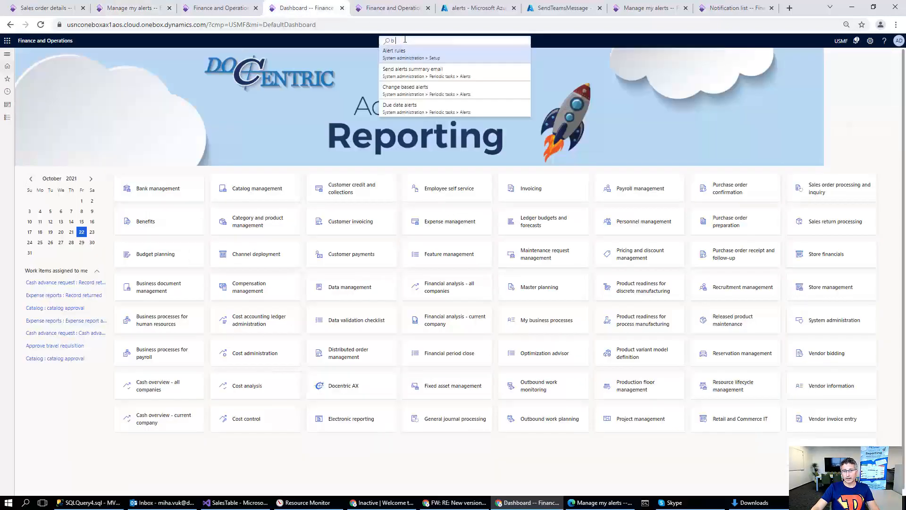
pyautogui.press('Return')
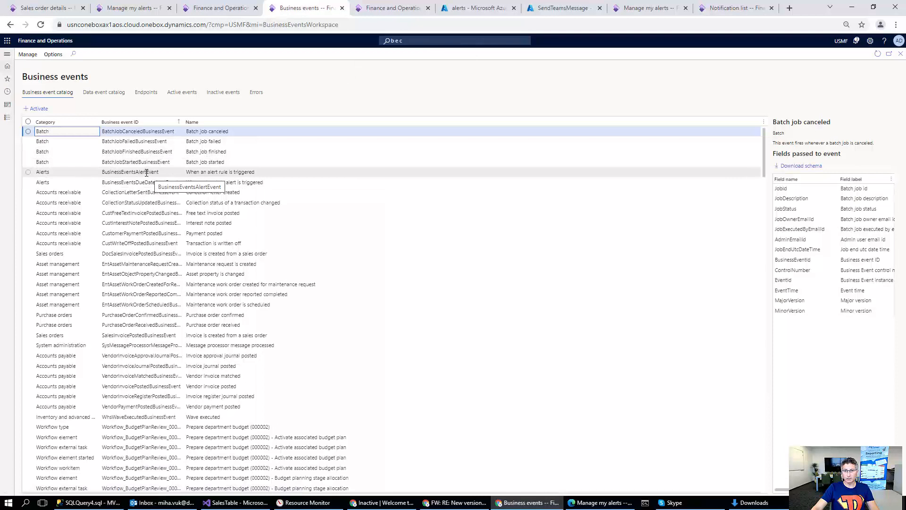
pyautogui.click(147, 173)
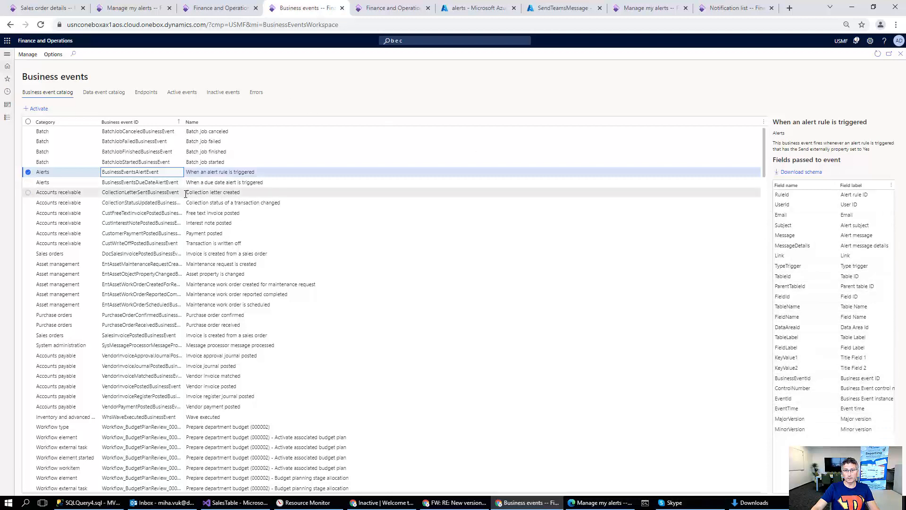
pyautogui.click(116, 182)
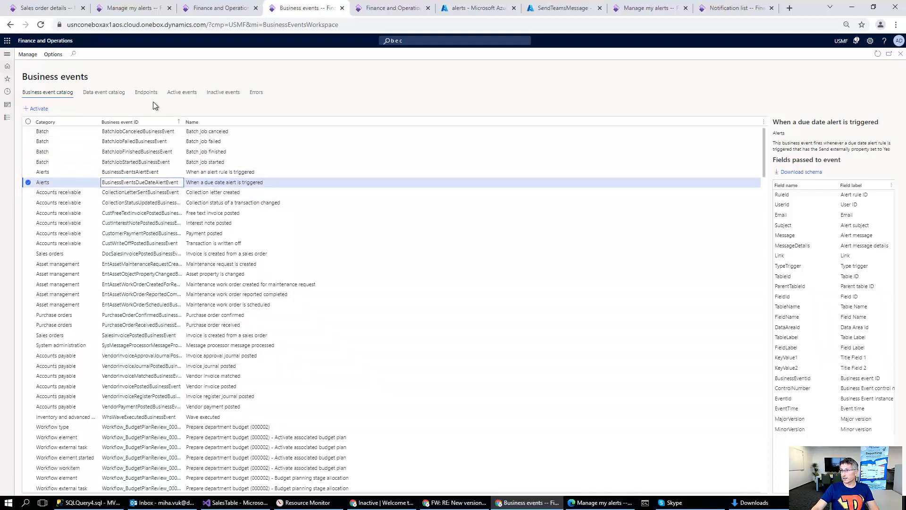
# Step: Activate the BusinessEventsAlertEvent business event for legal entity USMF with the Azure Blob Storage endpoint
pyautogui.click(129, 172)
pyautogui.click(40, 110)
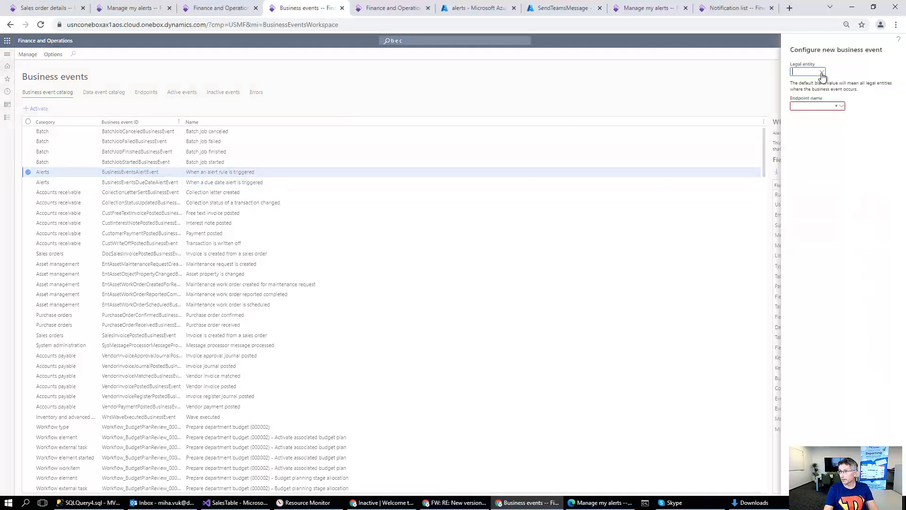
pyautogui.click(822, 72)
pyautogui.scroll(-5, 798, 88)
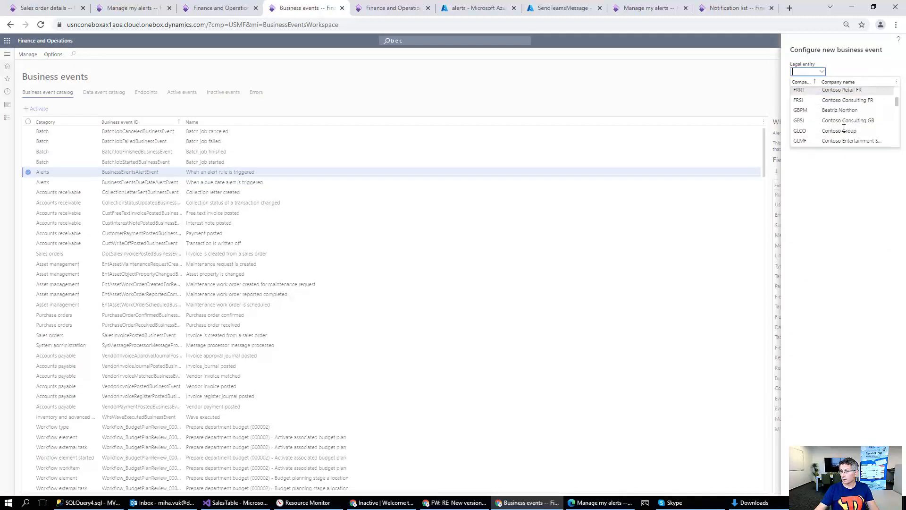
pyautogui.click(796, 72)
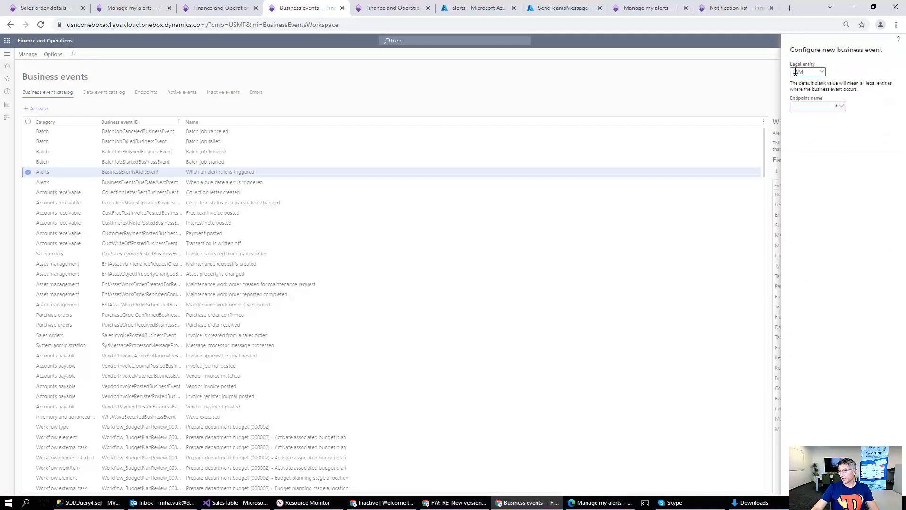
pyautogui.press('Tab')
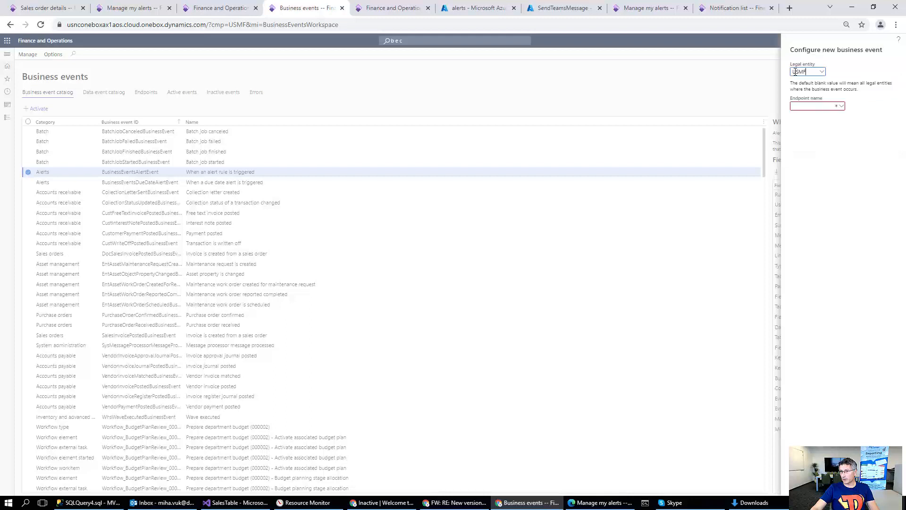
pyautogui.click(842, 106)
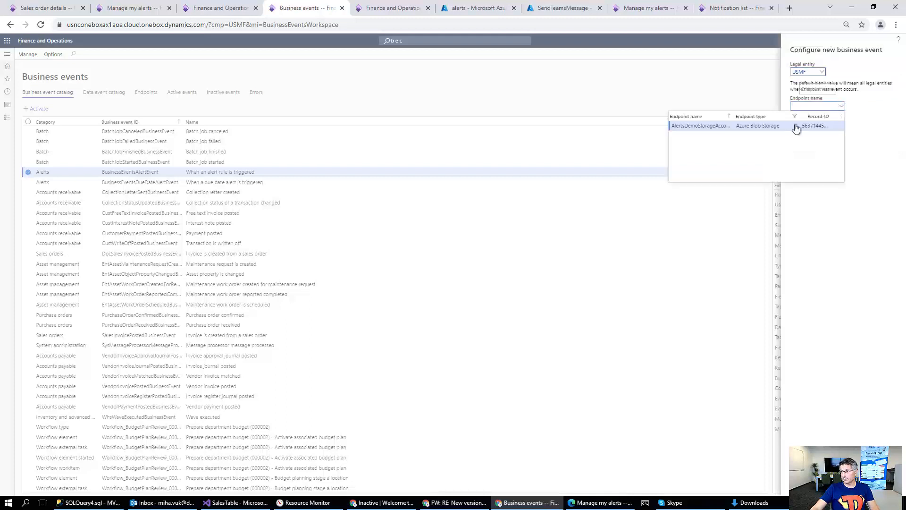
pyautogui.click(692, 127)
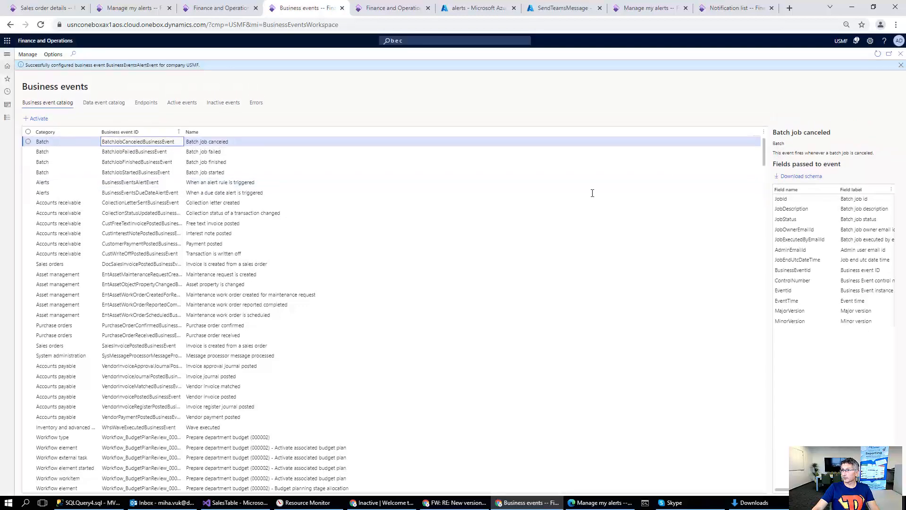
# Step: Leave the alert rules and create a new purchase order for vendor Ade Supply Company
pyautogui.click(131, 9)
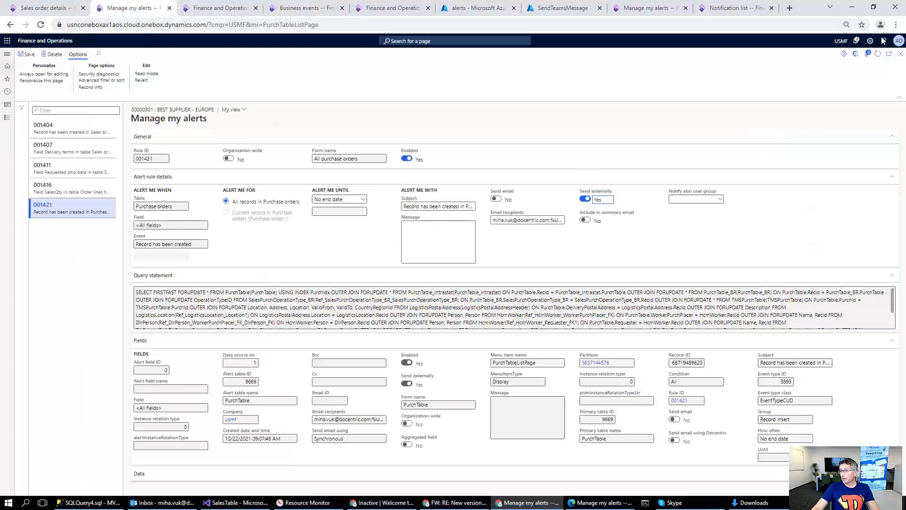
pyautogui.click(901, 54)
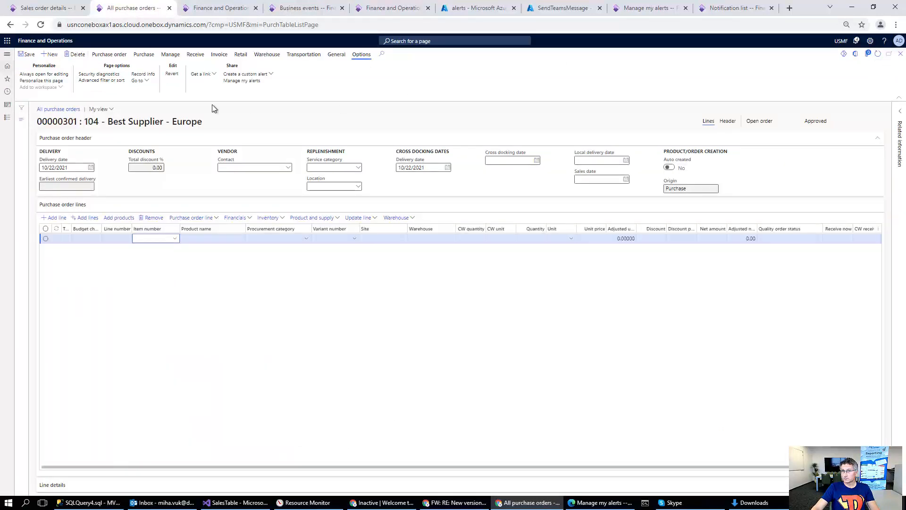
pyautogui.click(53, 58)
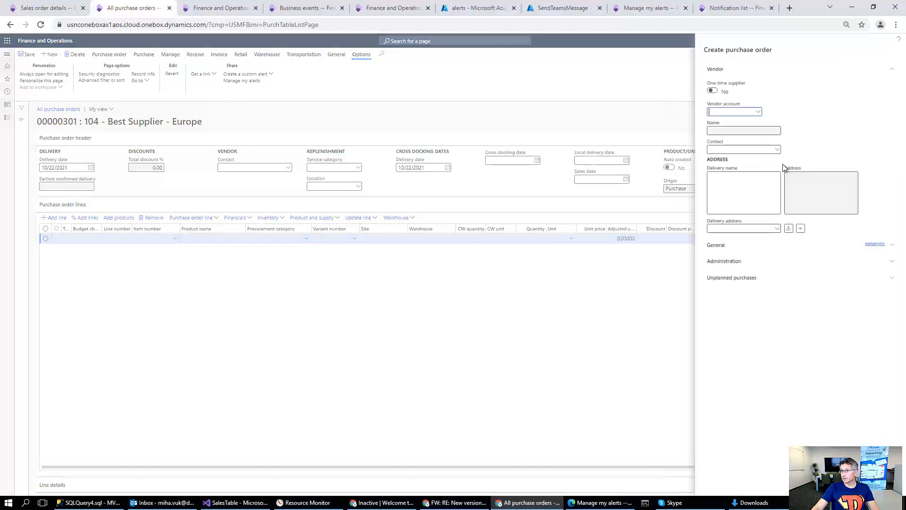
pyautogui.click(758, 112)
pyautogui.click(338, 152)
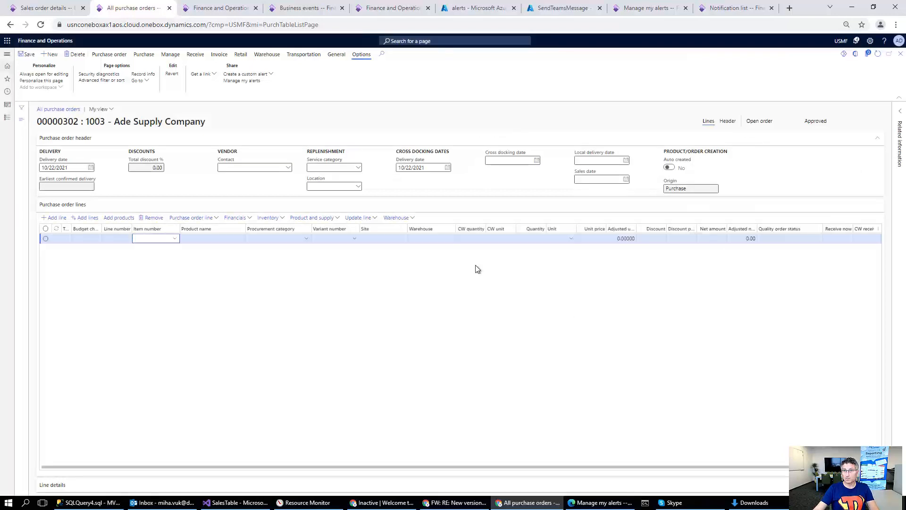
# Step: Find the Change based alerts job with the search term alert and run it without batch processing
pyautogui.click(298, 11)
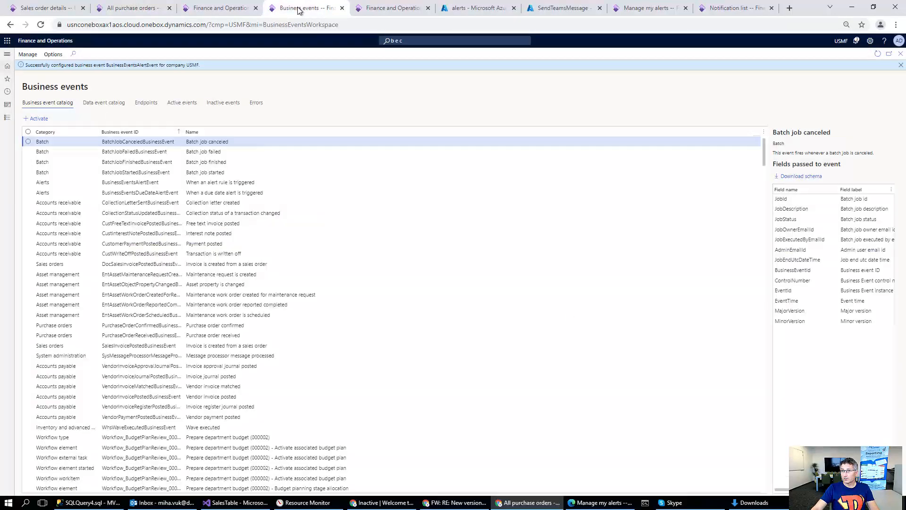
pyautogui.click(396, 41)
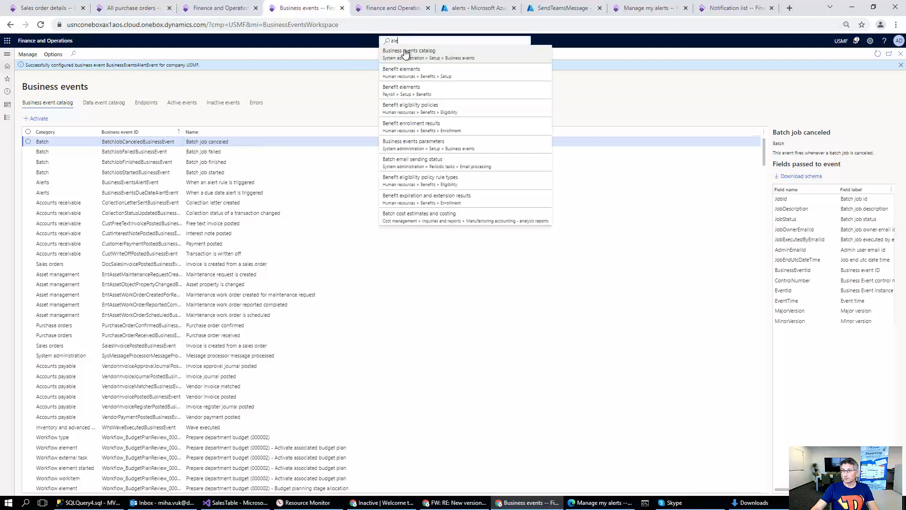
pyautogui.write('alert')
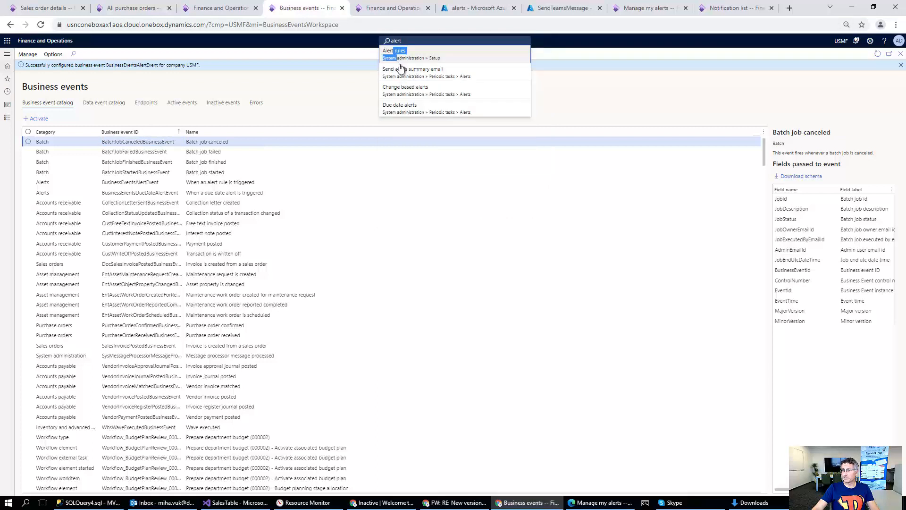
pyautogui.click(401, 91)
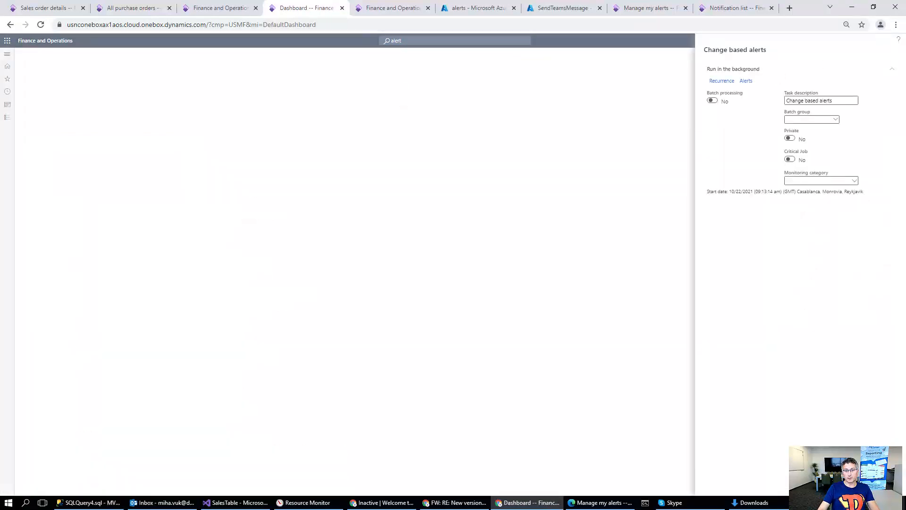
pyautogui.press('Escape')
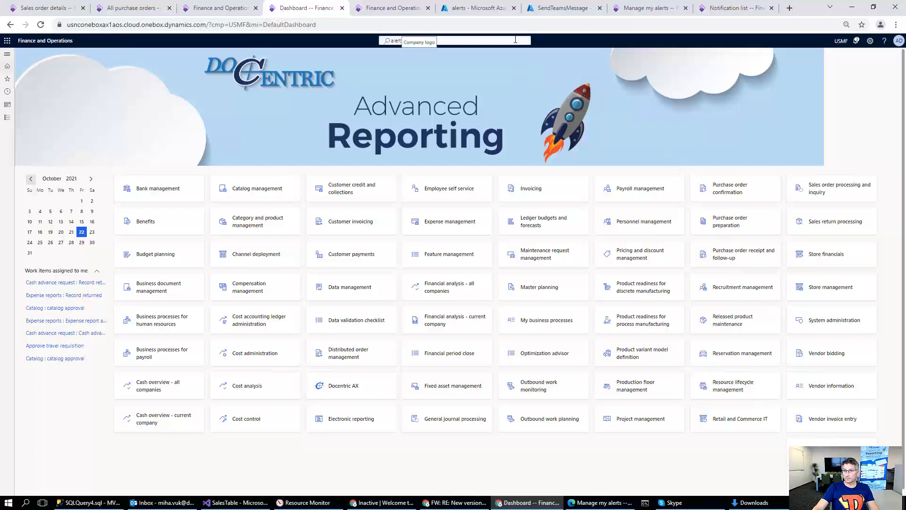
# Step: Refresh the alerts container in Microsoft Azure and open the contents of its blob to examine the business event data
pyautogui.click(477, 9)
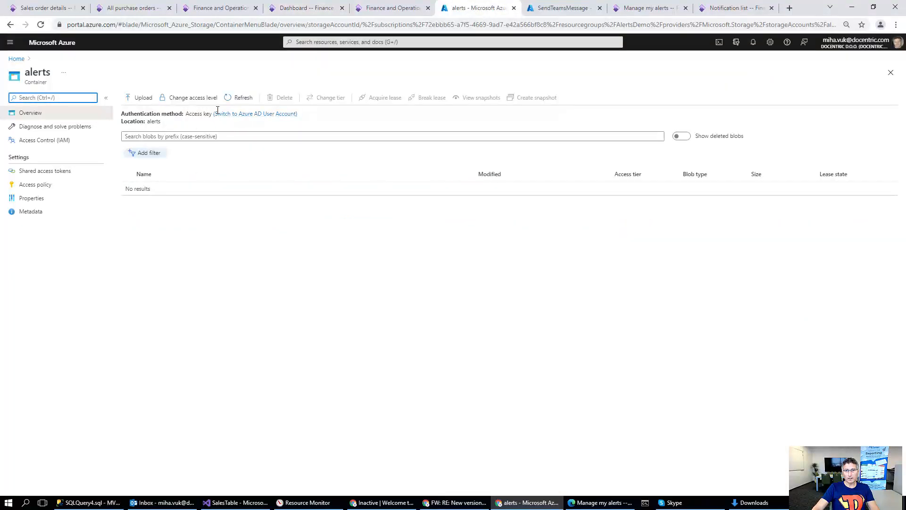
pyautogui.click(237, 100)
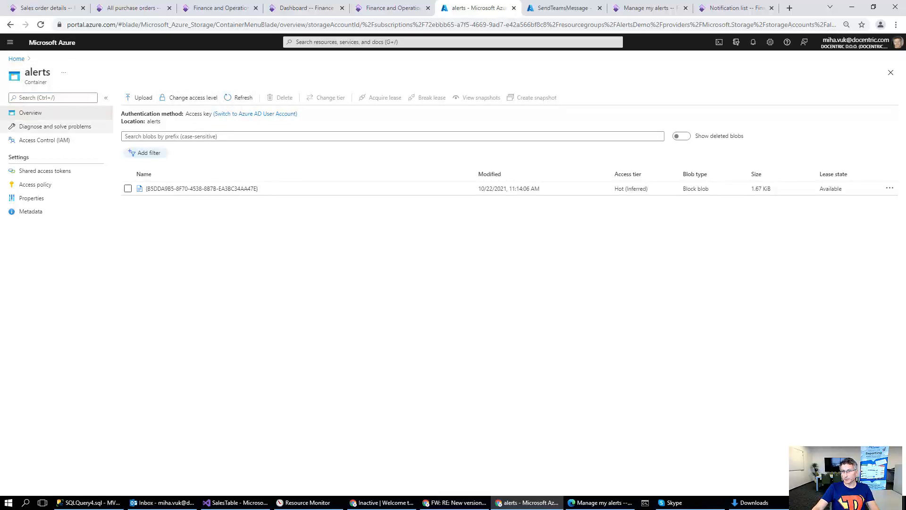
pyautogui.click(224, 193)
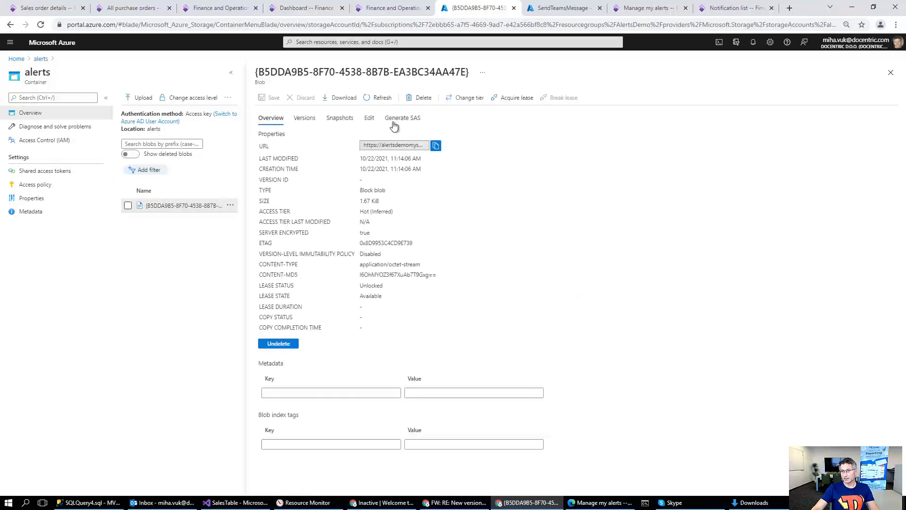
pyautogui.click(368, 121)
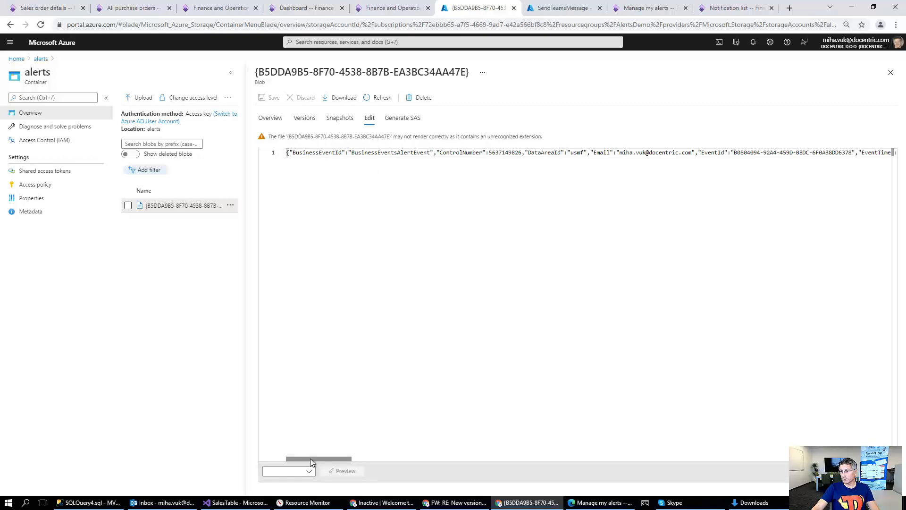
# Step: Read the rest of the business event data in the blob, including the message details and subject, and close the blob
pyautogui.moveTo(310, 458); pyautogui.dragTo(814, 414)
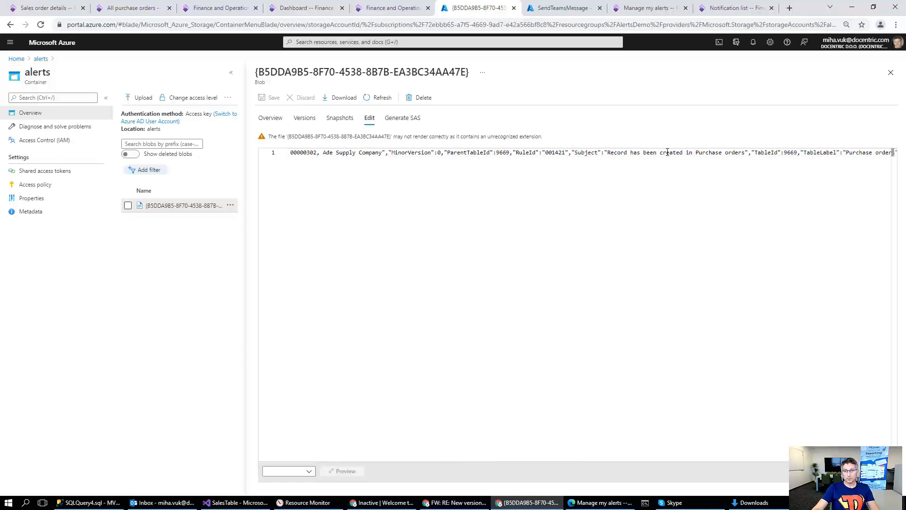
pyautogui.hscroll(5, 894, 152)
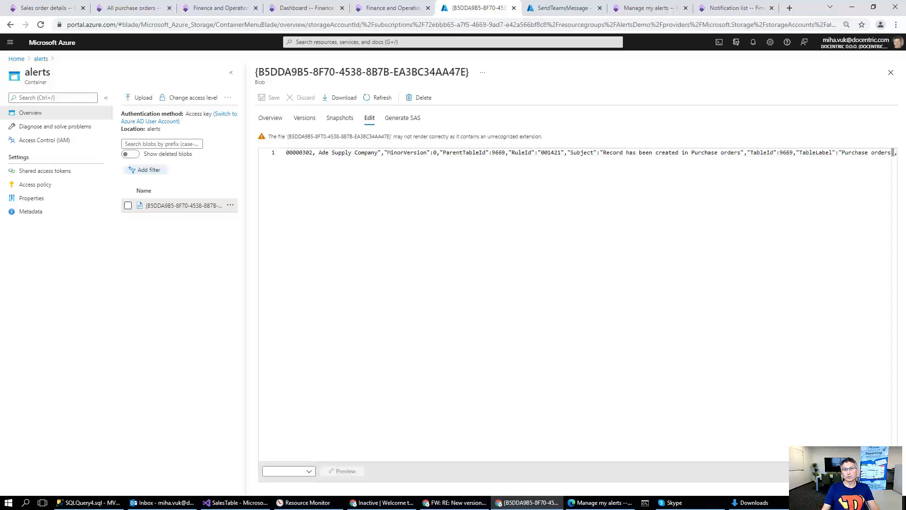
pyautogui.click(891, 73)
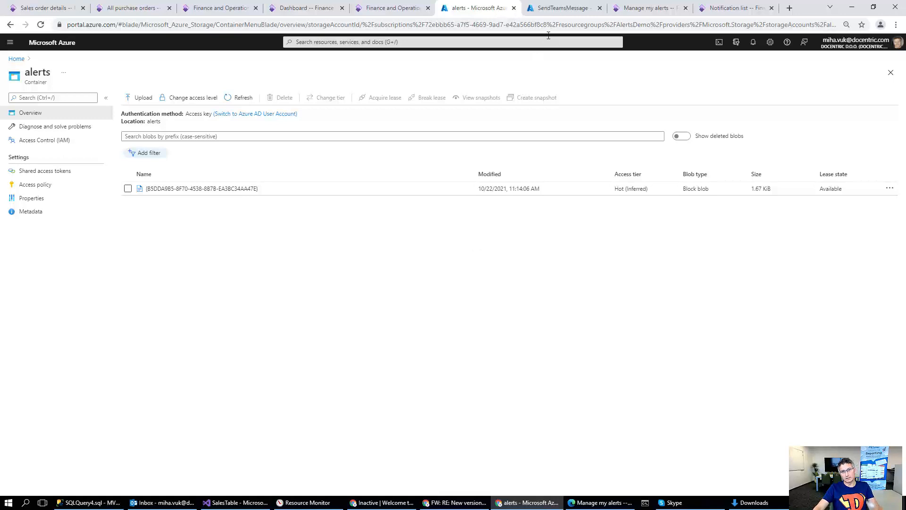
# Step: Open the SendTeamsMessage logic app in the designer and examine its blob trigger and the Parse JSON content and schema
pyautogui.click(550, 8)
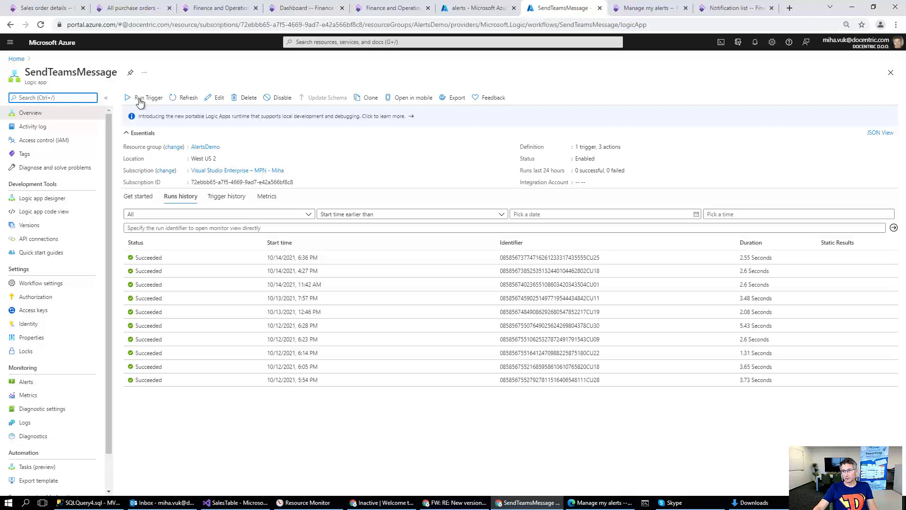
pyautogui.click(216, 97)
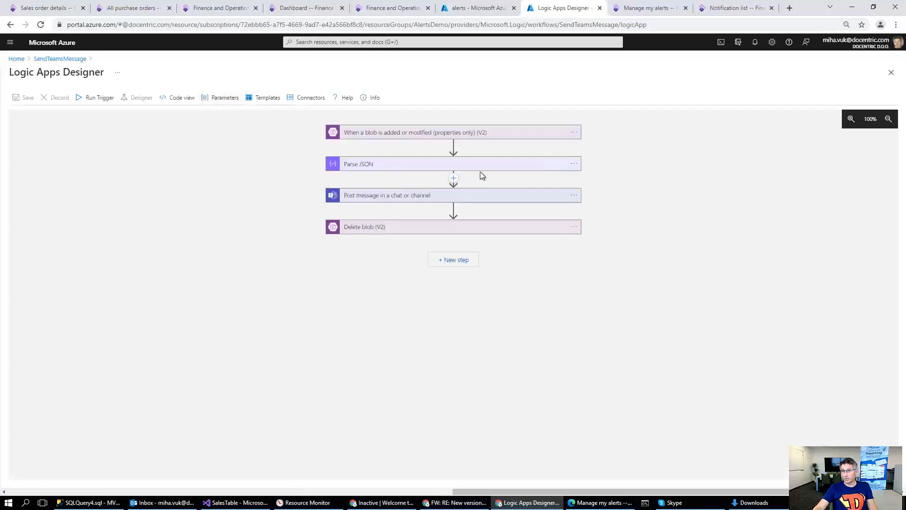
pyautogui.click(405, 134)
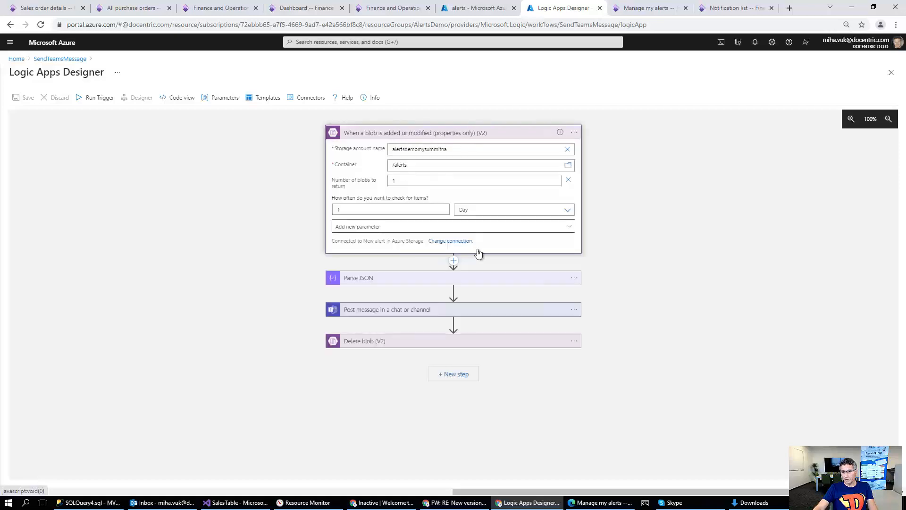
pyautogui.click(419, 282)
pyautogui.scroll(-5, 633, 322)
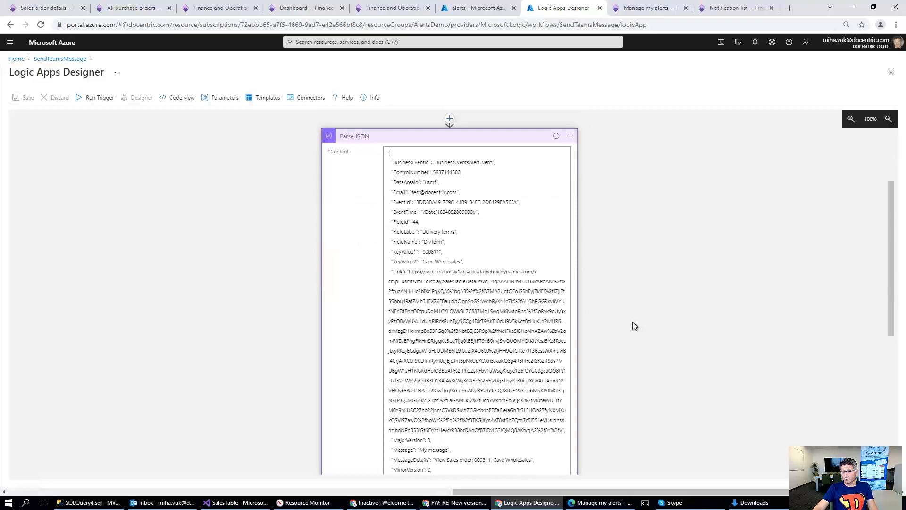
pyautogui.scroll(2, 633, 322)
pyautogui.scroll(-6, 585, 298)
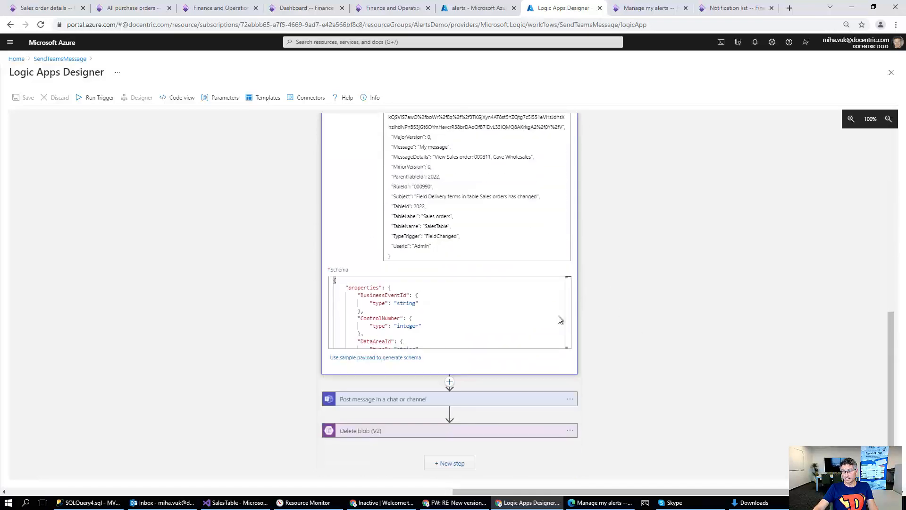
# Step: Examine the settings of the Teams message posting and Delete blob (V2) actions, and return to the SendTeamsMessage overview
pyautogui.click(402, 400)
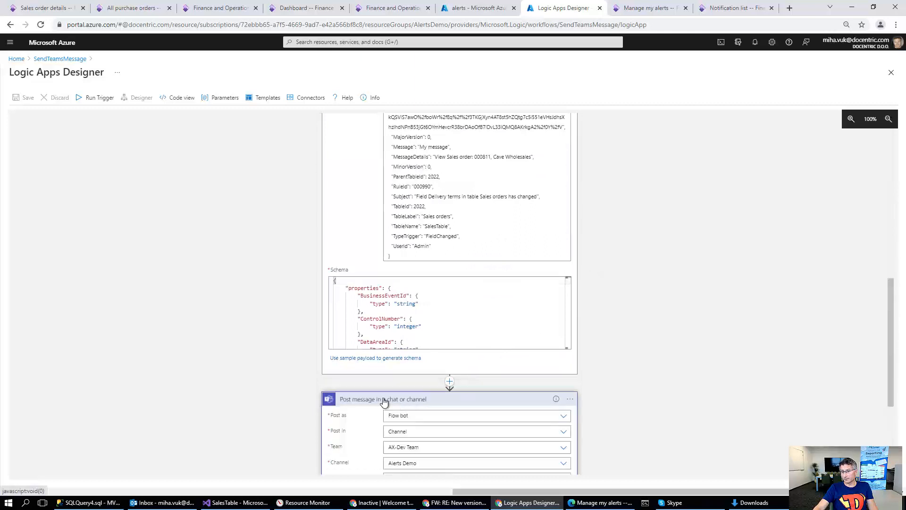
pyautogui.scroll(-3, 624, 356)
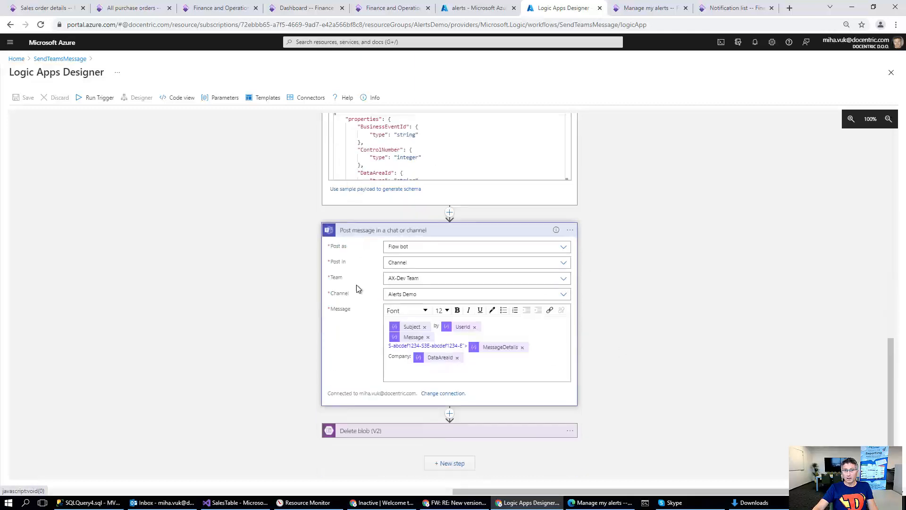
pyautogui.click(413, 433)
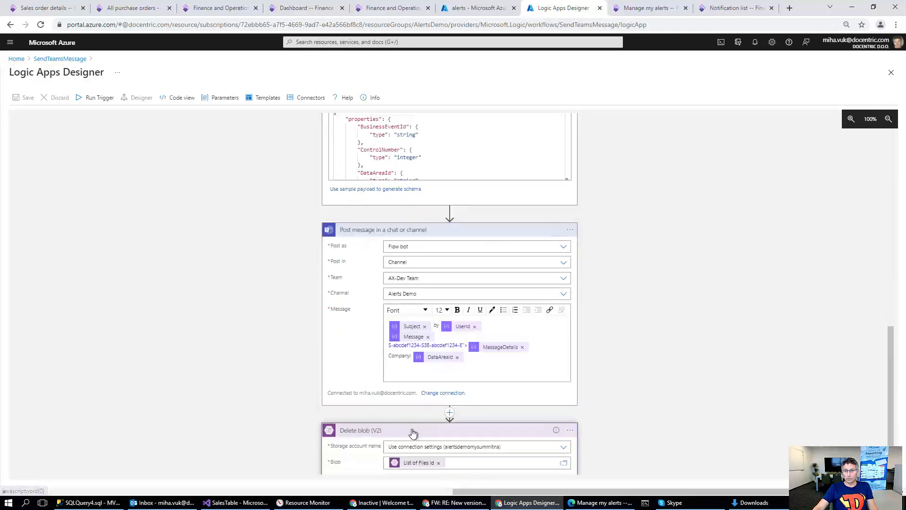
pyautogui.scroll(-1, 635, 395)
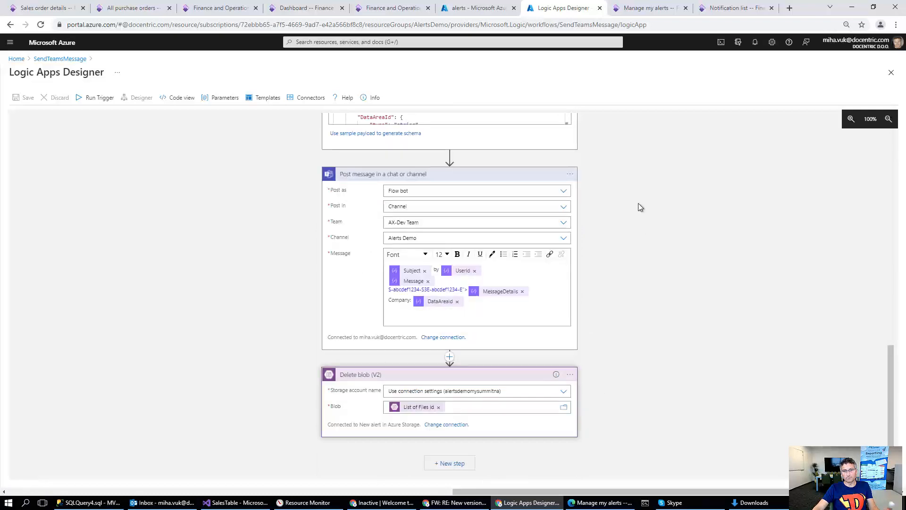
pyautogui.click(57, 64)
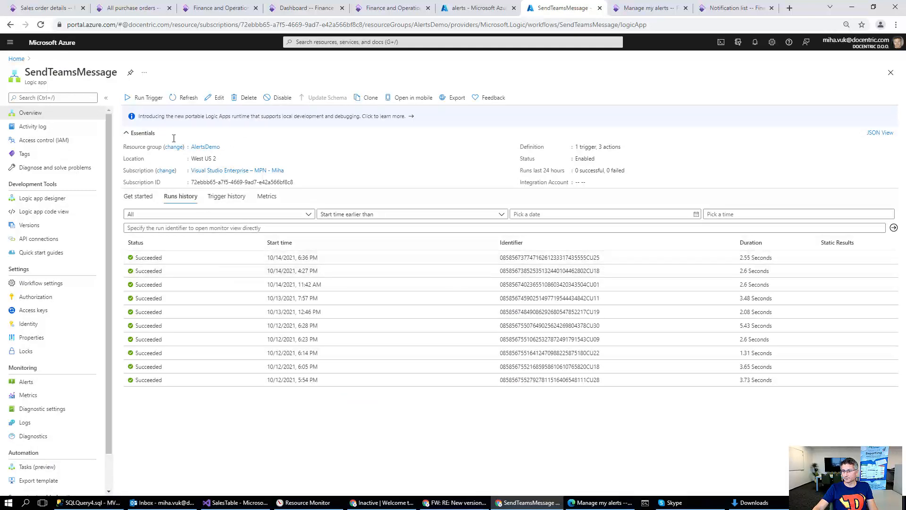
# Step: Run the SendTeamsMessage trigger manually, dismiss the notification and refresh the runs history
pyautogui.click(141, 103)
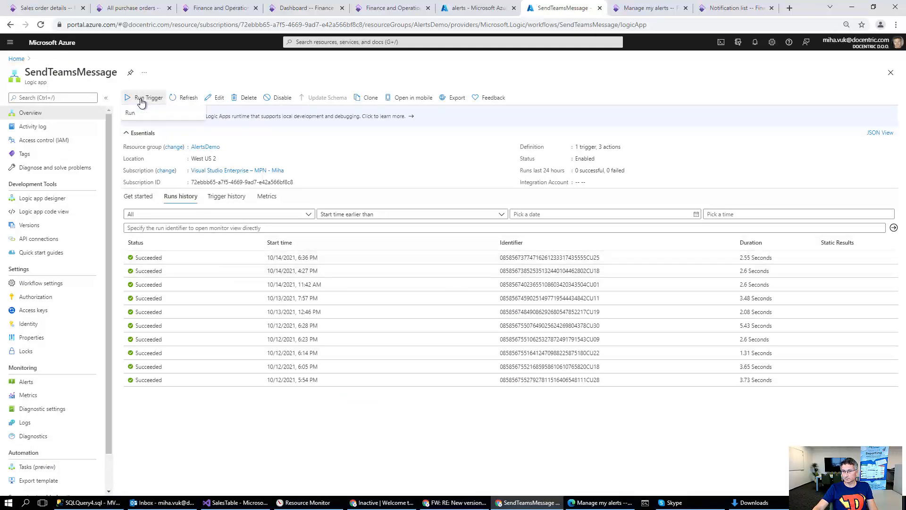
pyautogui.click(133, 117)
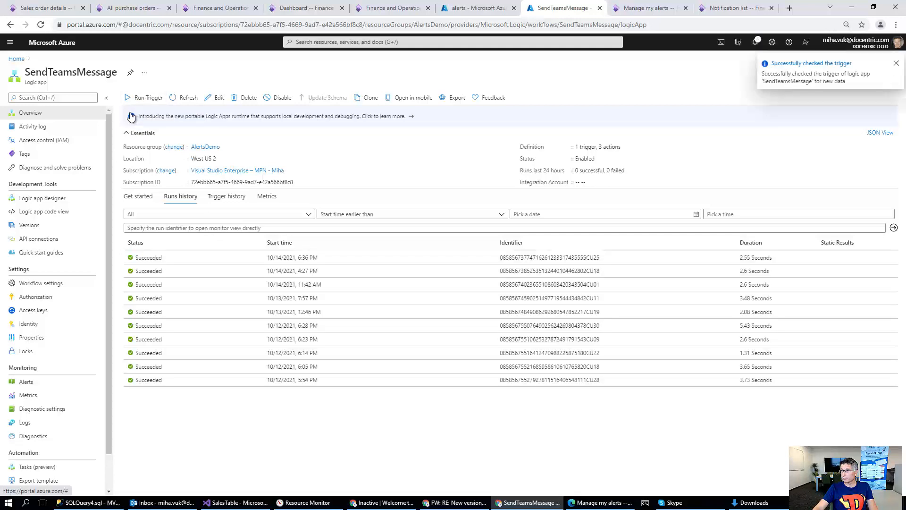
pyautogui.click(897, 64)
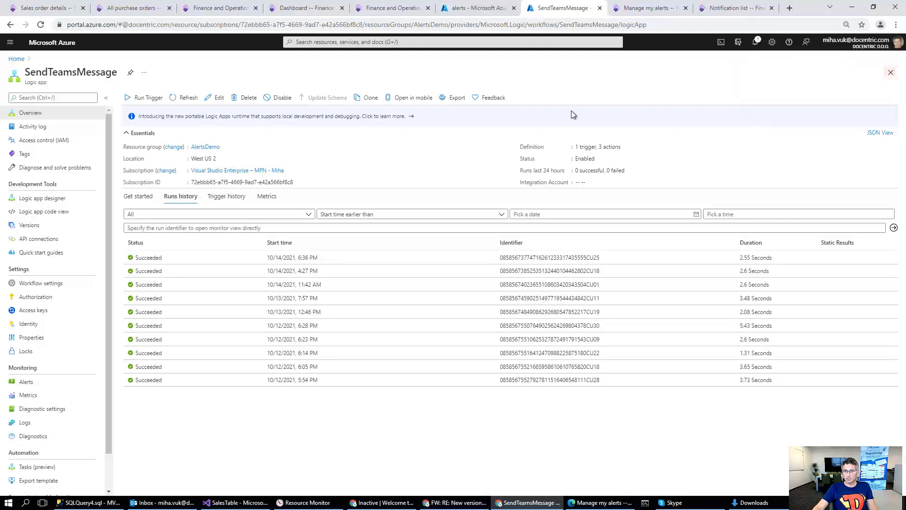
pyautogui.click(188, 98)
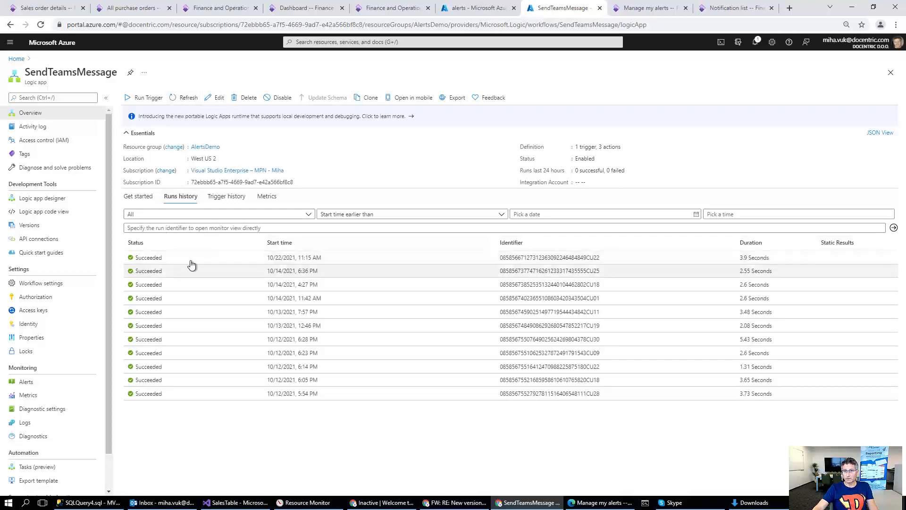
pyautogui.click(187, 98)
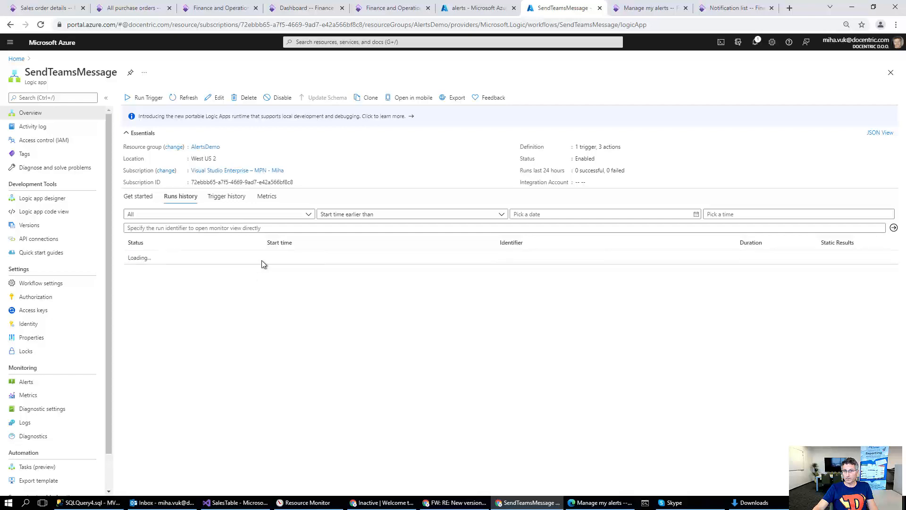
# Step: Open the latest logic app run and examine the inputs and outputs of its blob trigger and Parse JSON action
pyautogui.click(184, 261)
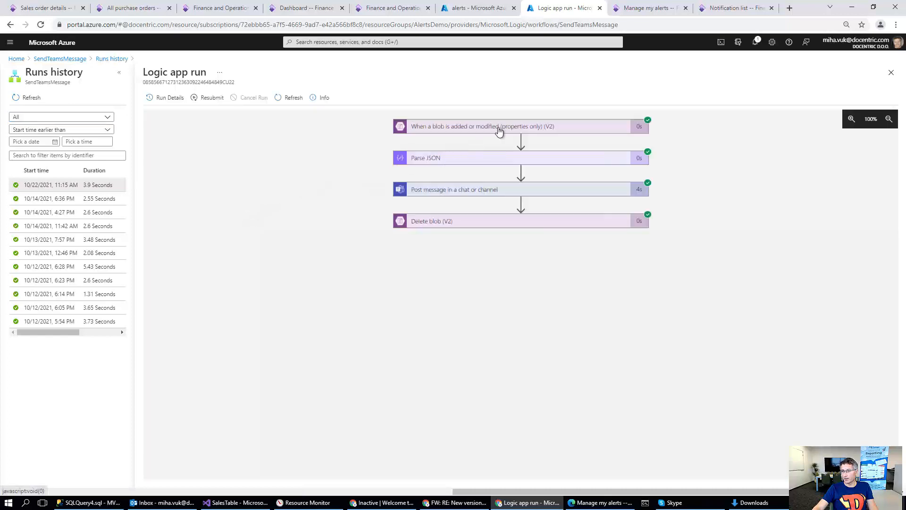
pyautogui.click(499, 128)
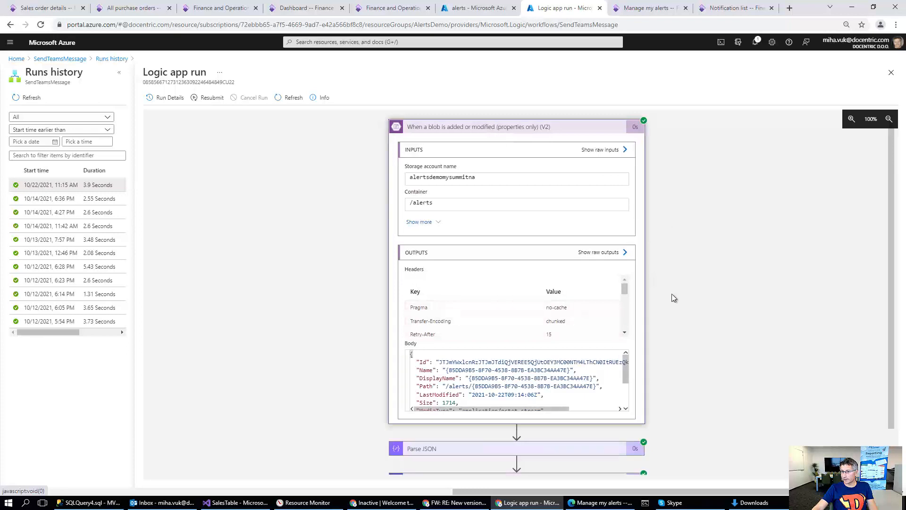
pyautogui.scroll(-1, 680, 297)
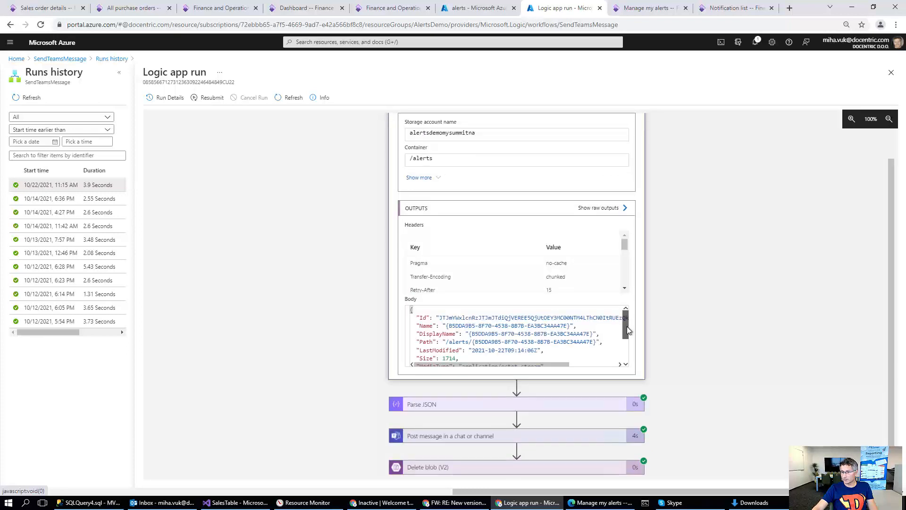
pyautogui.moveTo(627, 327); pyautogui.dragTo(447, 421)
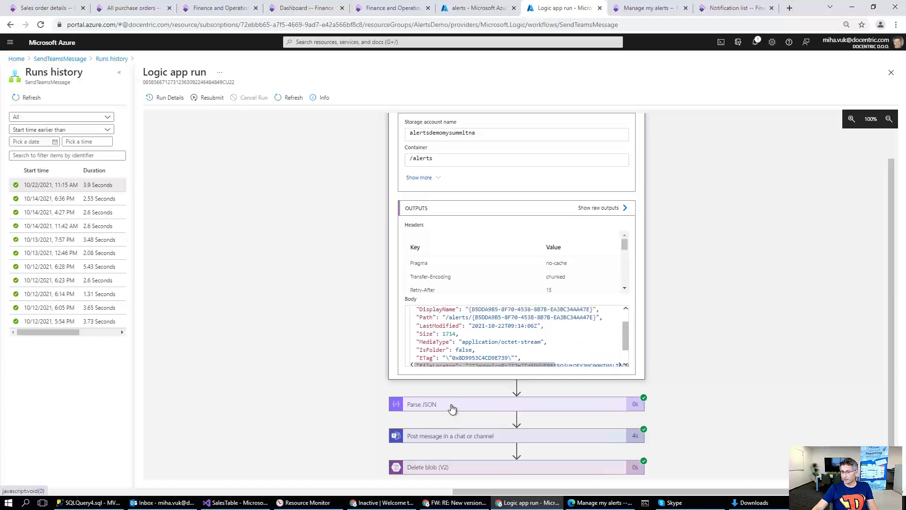
pyautogui.click(452, 408)
pyautogui.scroll(-2, 667, 393)
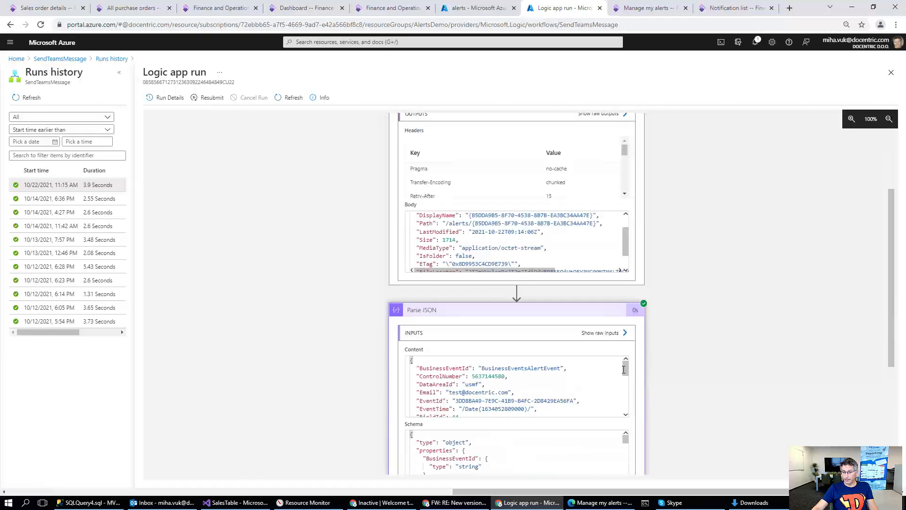
pyautogui.moveTo(625, 370); pyautogui.dragTo(628, 396)
pyautogui.scroll(-4, 693, 367)
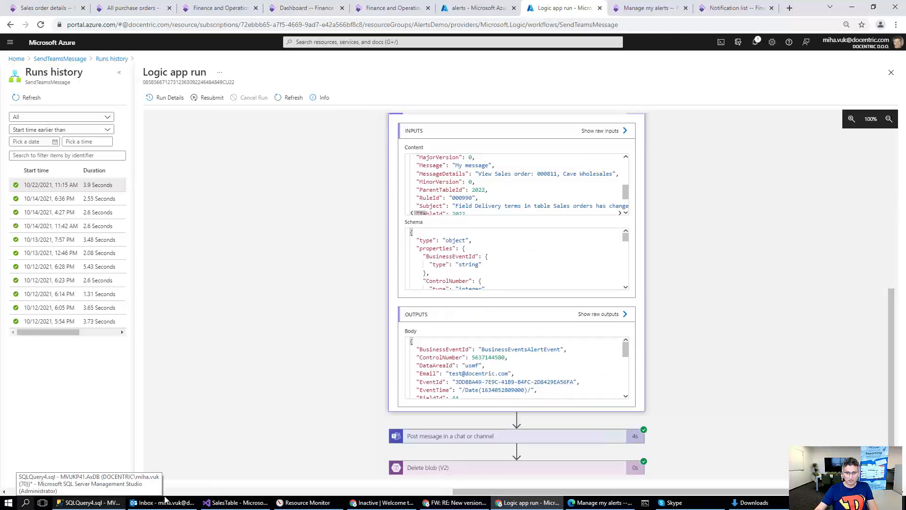
# Step: Switch to Microsoft Teams and view the posts in the Alerts Demo channel of AX-Dev Team
pyautogui.click(814, 503)
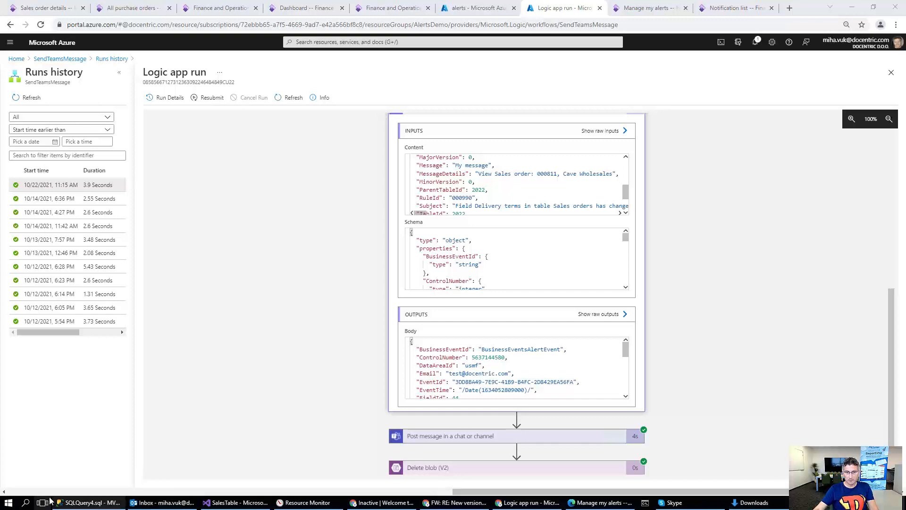
pyautogui.click(11, 503)
pyautogui.write('teams')
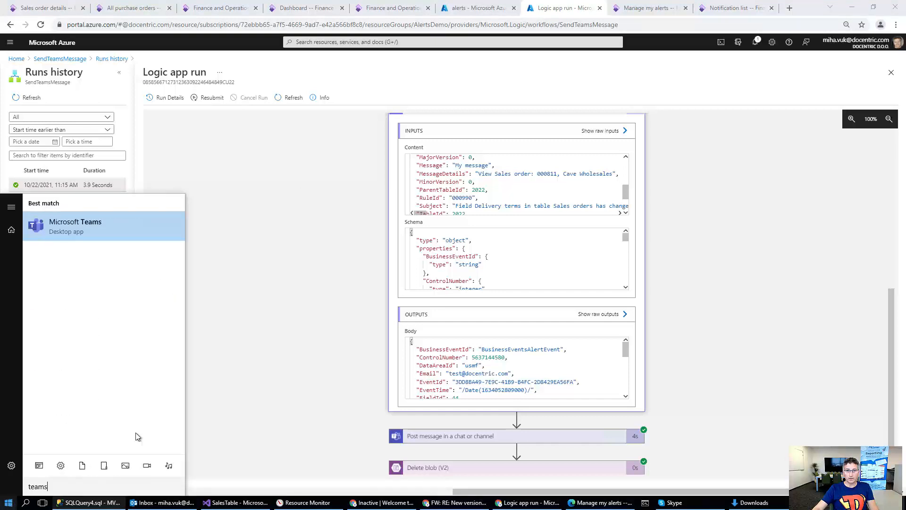
pyautogui.click(73, 225)
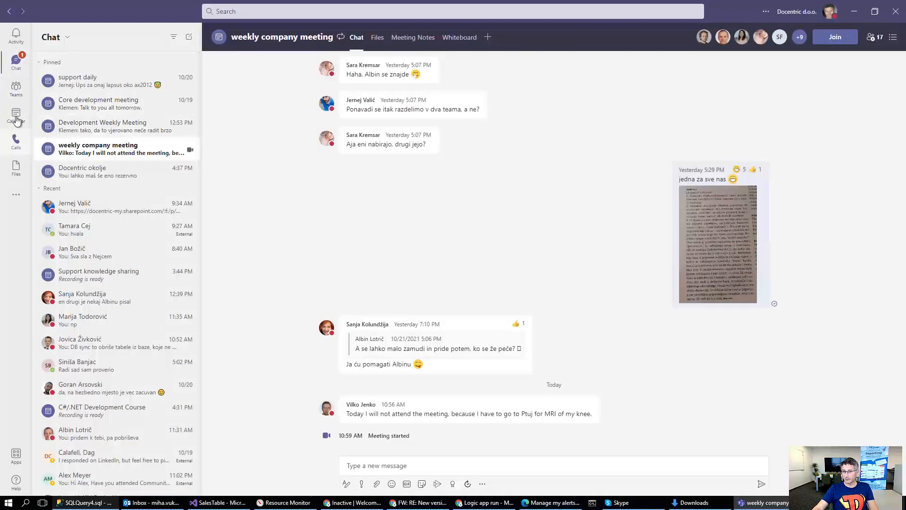
pyautogui.click(17, 90)
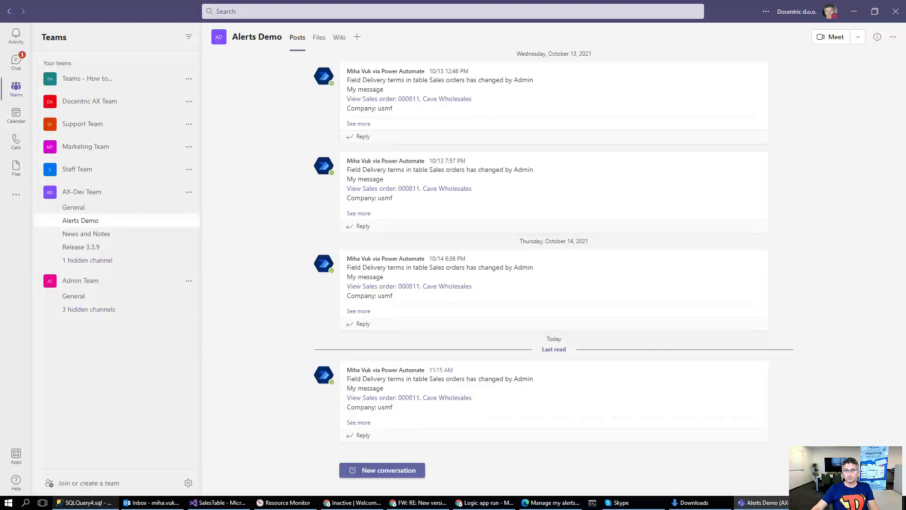
# Step: Switch back to Azure, reopen the SendTeamsMessage designer and insert a new action between the Teams message posting and Delete blob (V2)
pyautogui.hotkey('alt', 'Tab')
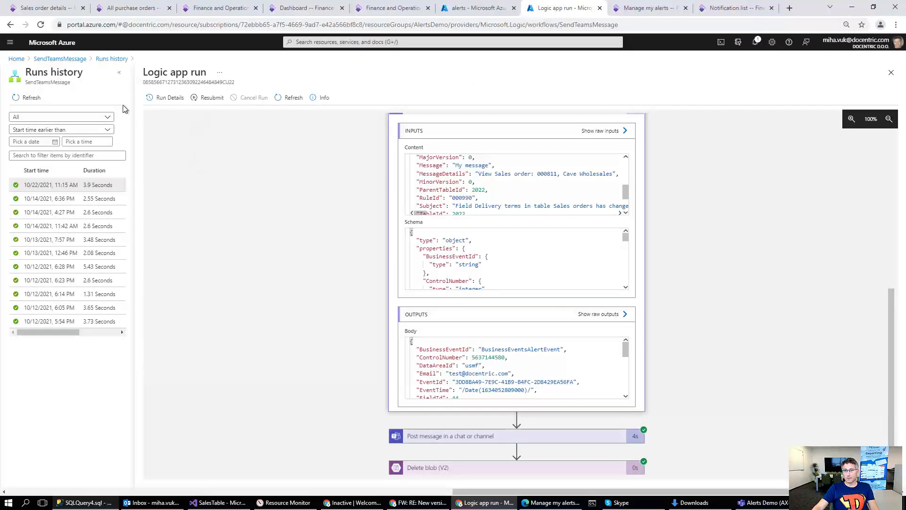
pyautogui.click(71, 59)
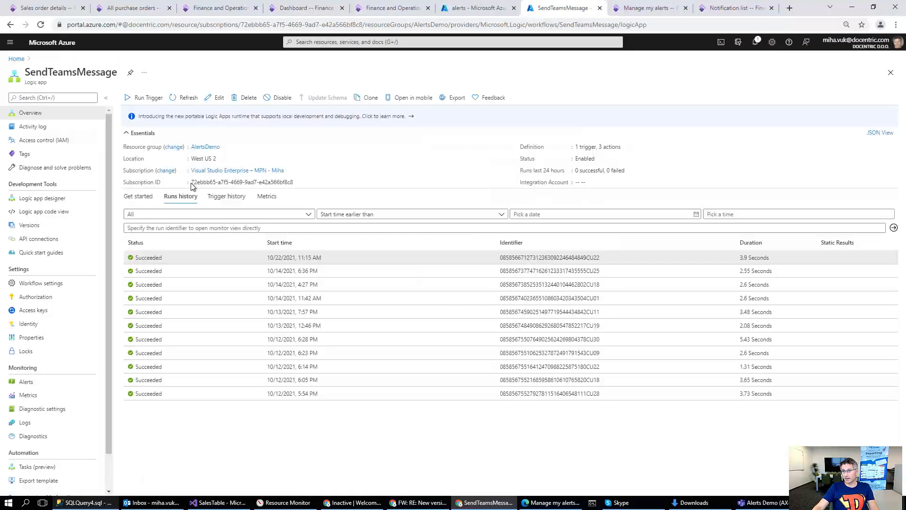
pyautogui.click(219, 103)
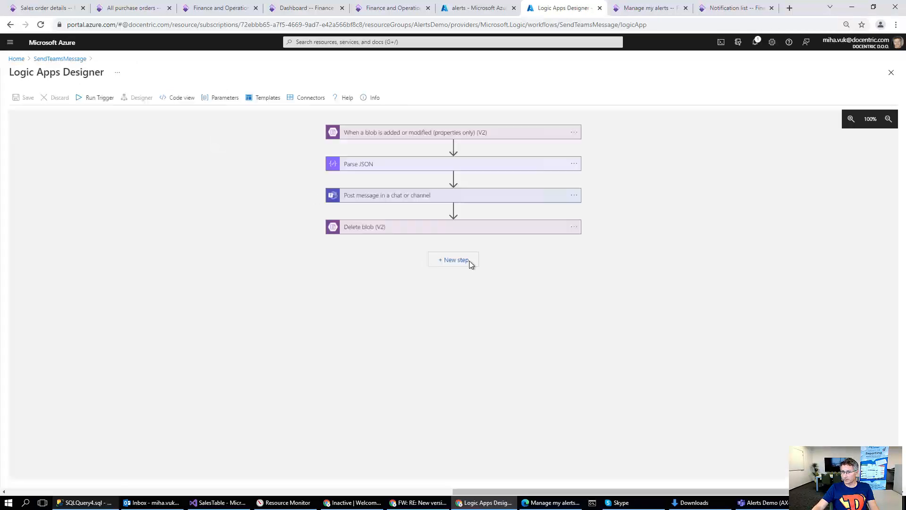
pyautogui.click(453, 210)
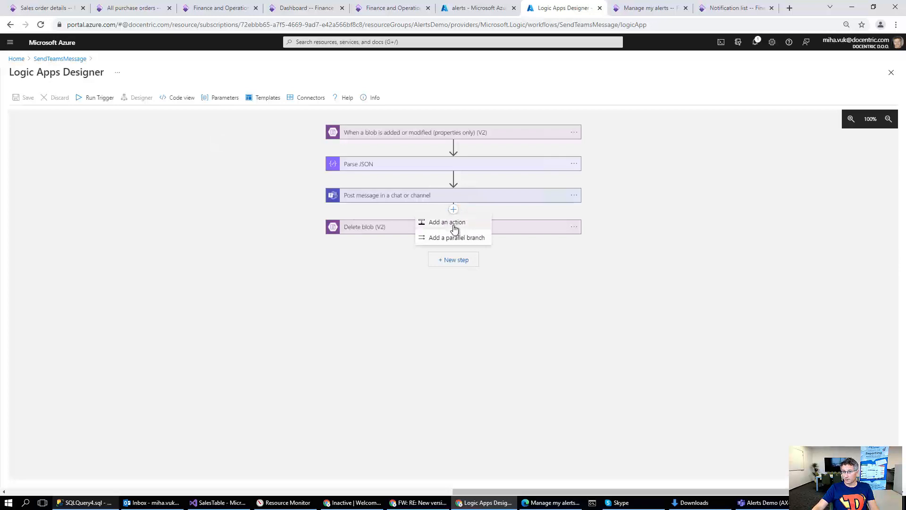
pyautogui.click(453, 211)
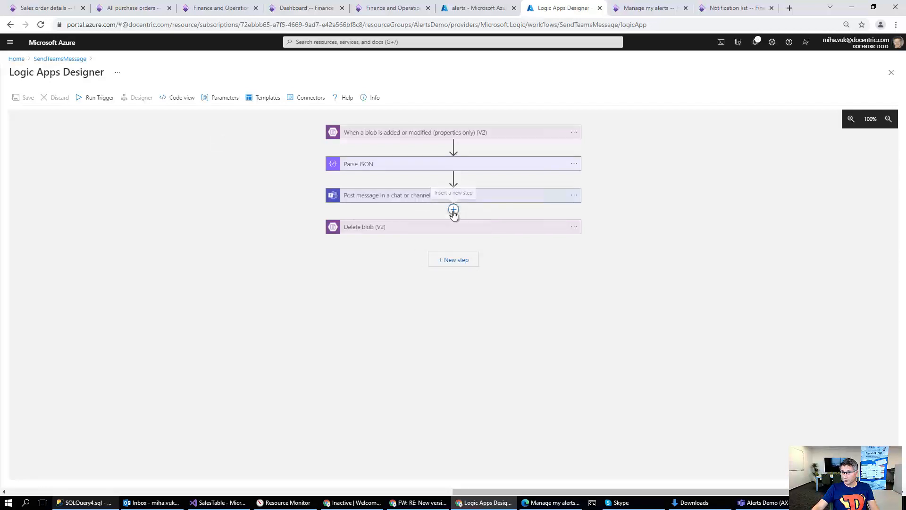
pyautogui.click(453, 210)
pyautogui.click(438, 229)
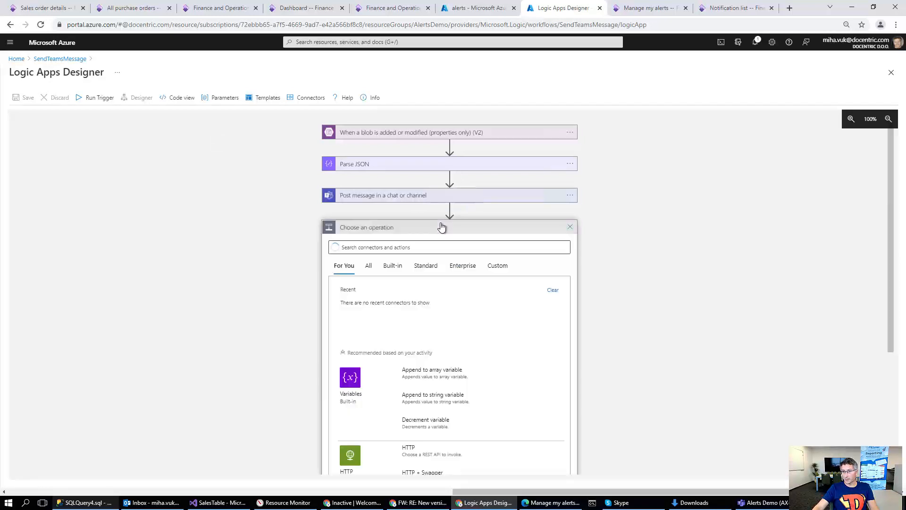